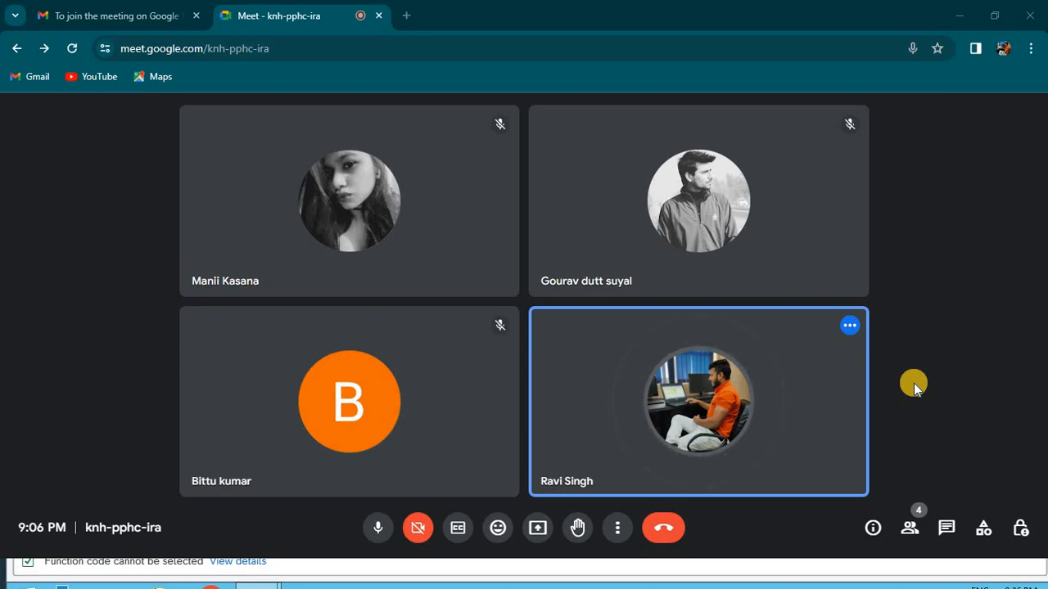
- Share the entire screen in the Meet call, hide the sharing notice and minimize the browser window
click(538, 527)
click(669, 132)
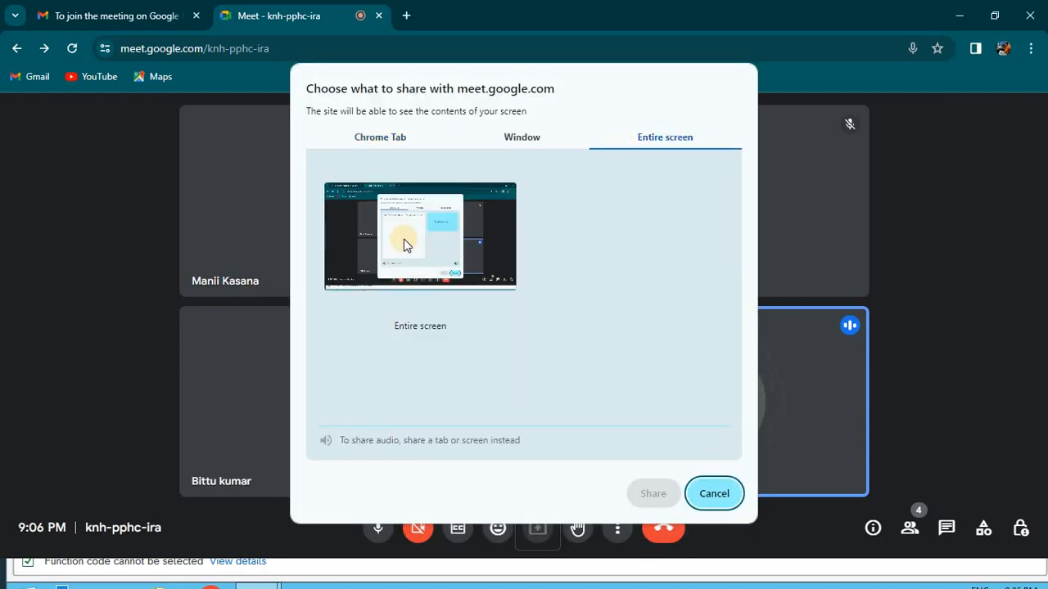
click(661, 494)
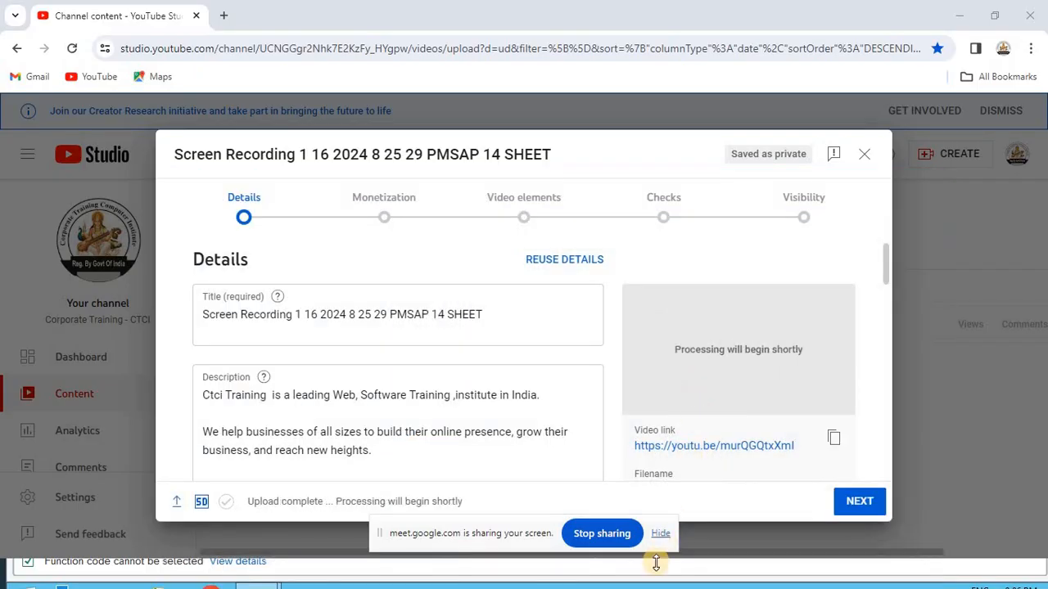
click(661, 533)
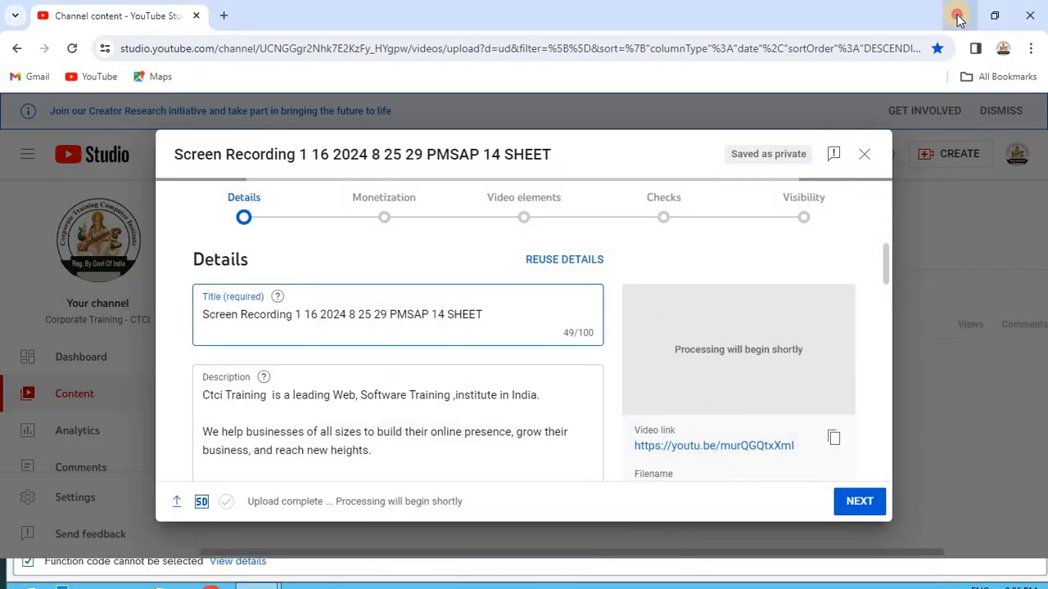
click(959, 15)
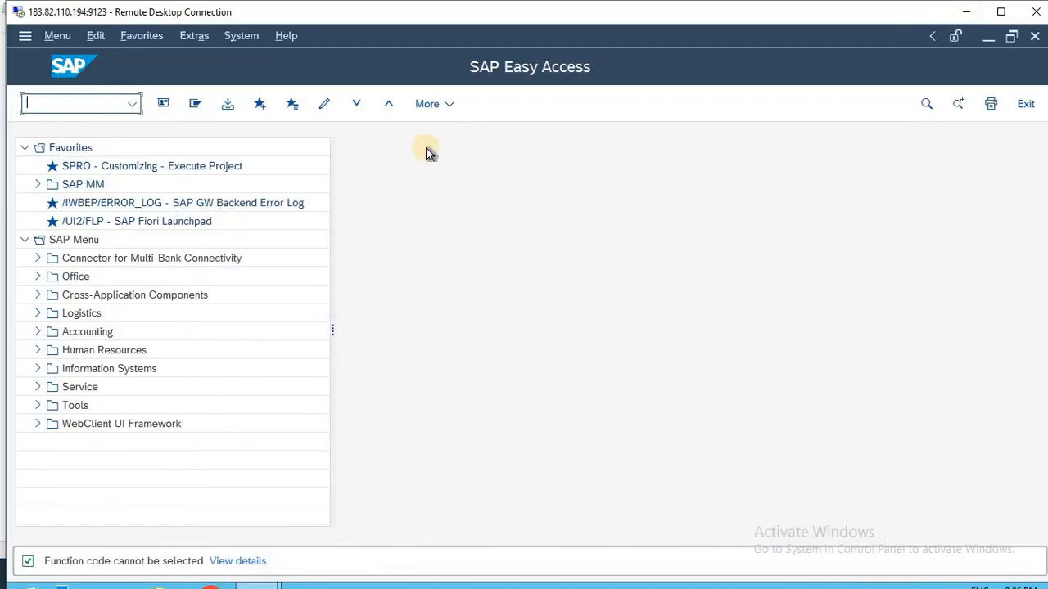
- Start a new Notepad note beginning with the numbering "1--"
key(super+r)
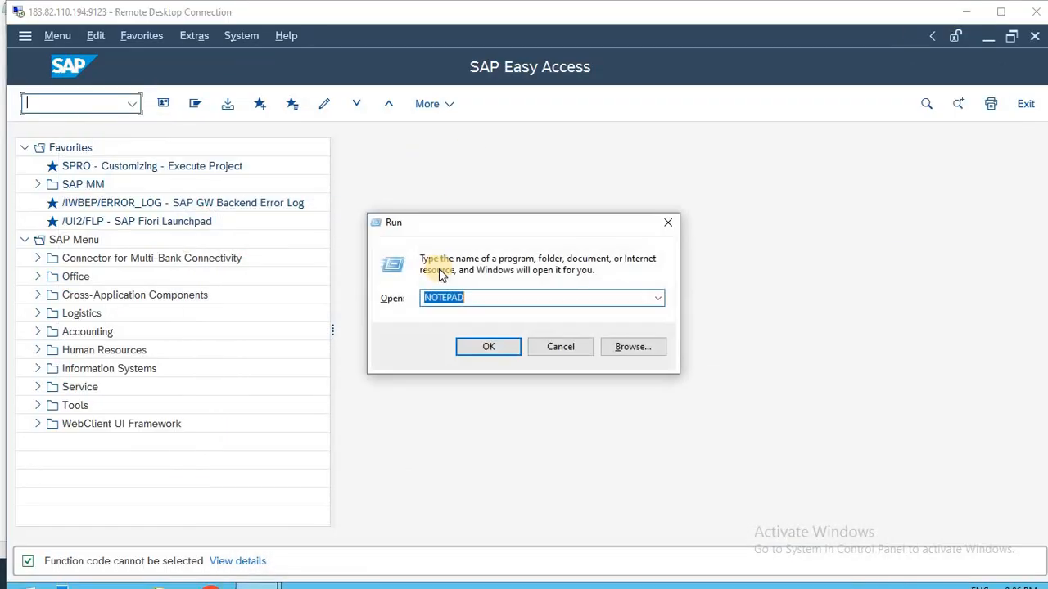
key(Return)
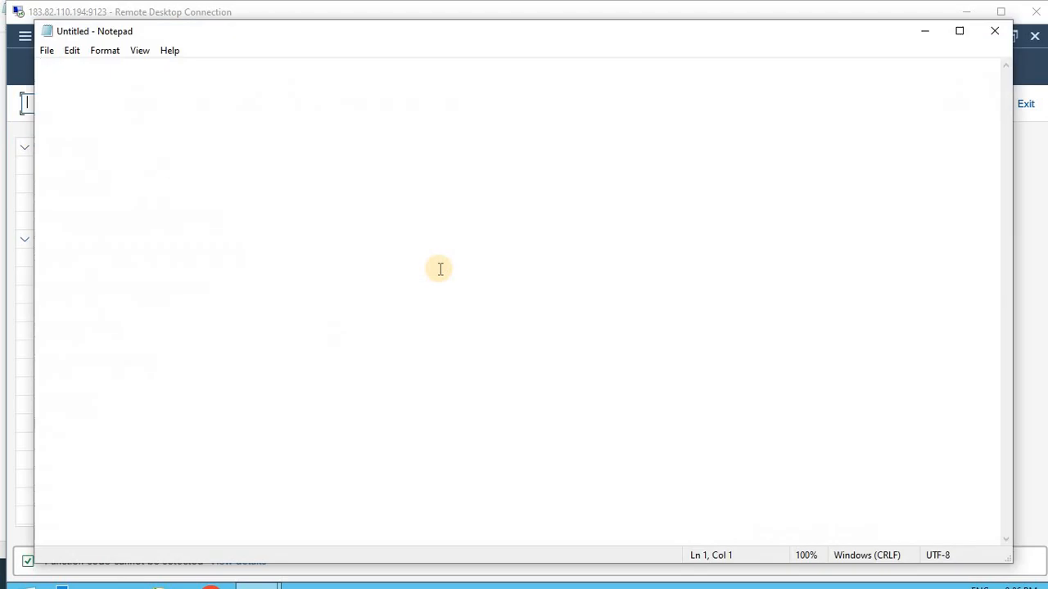
text(1--)
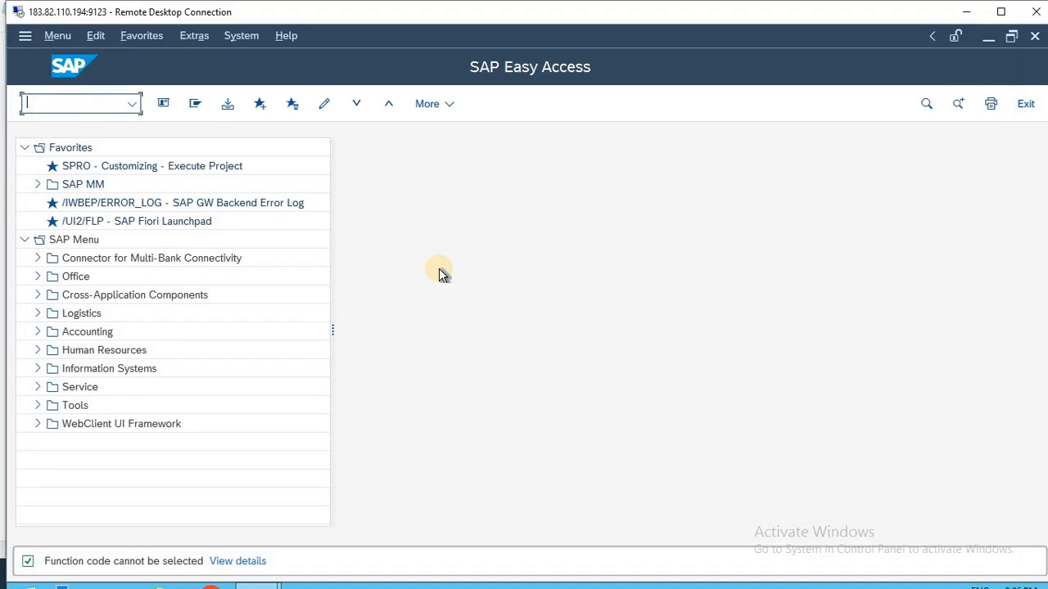
key(alt+Tab)
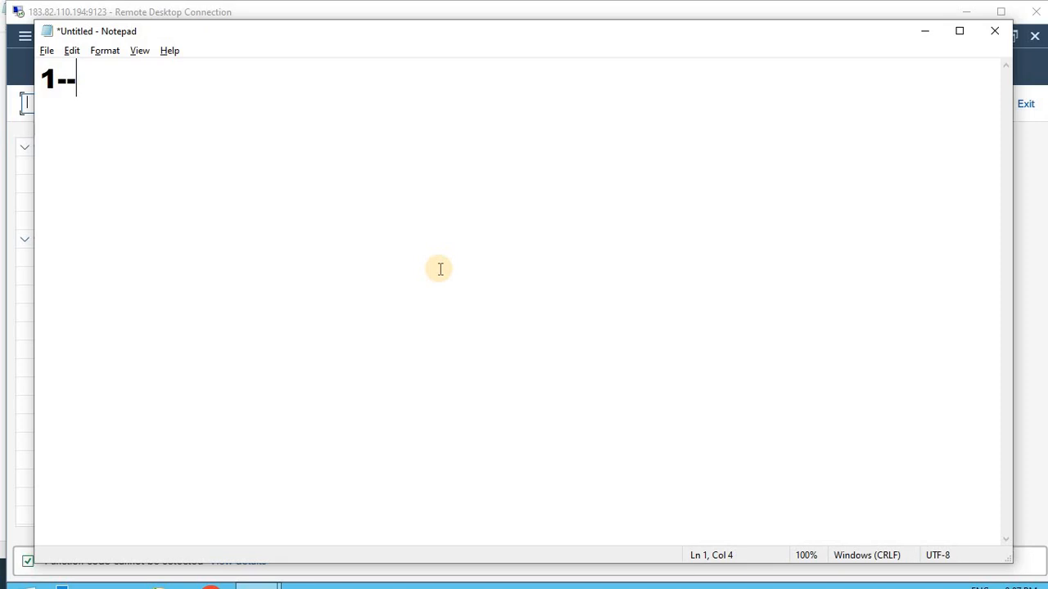
- Switch to the SAP session, run transaction SM12 and search the lock table for client 800 without a user name
key(alt+Tab)
click(439, 269)
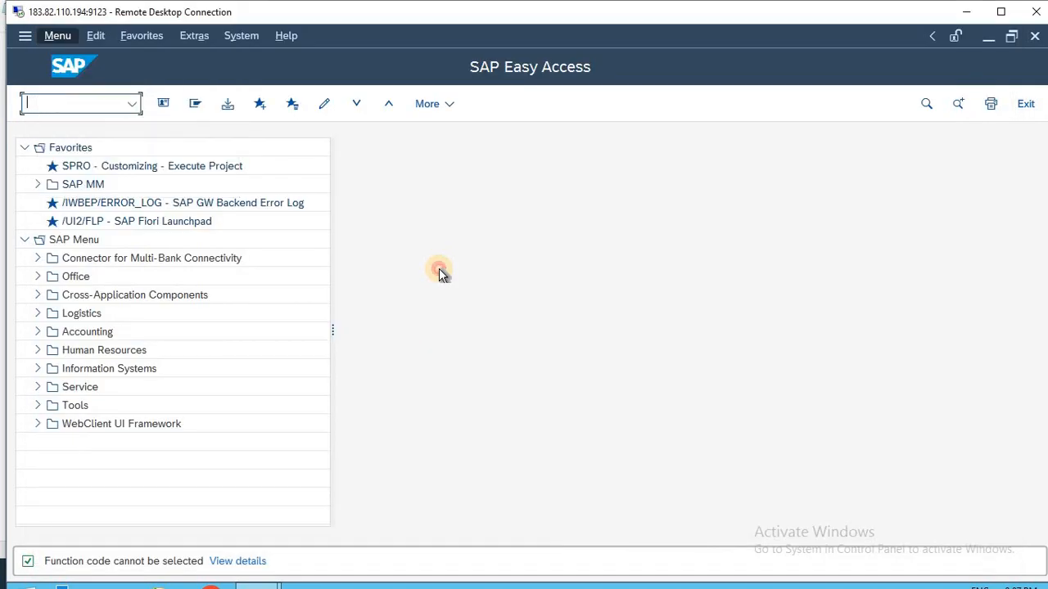
text(SM)
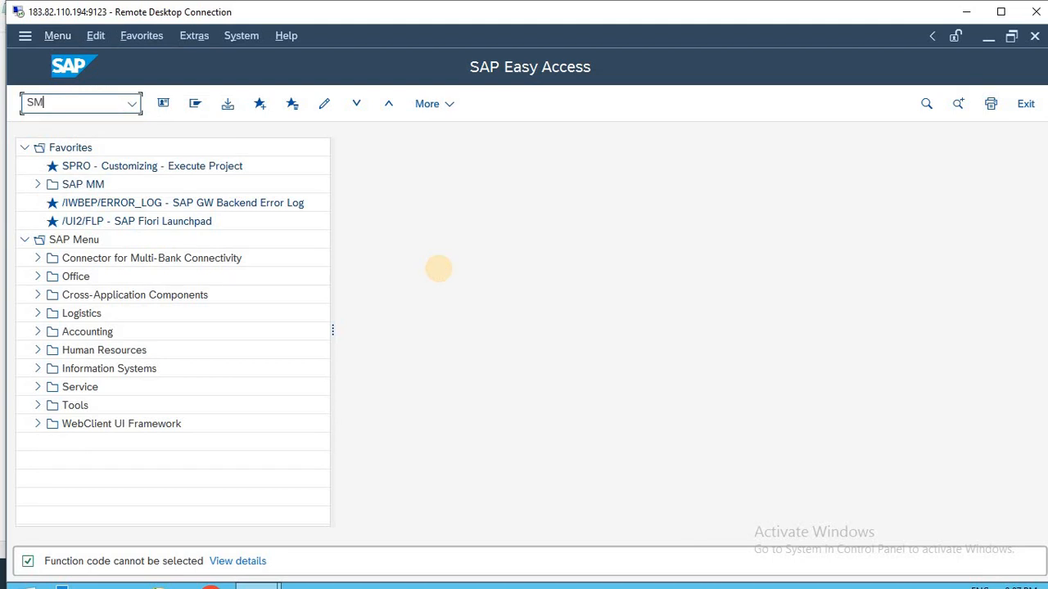
text(12)
key(Return)
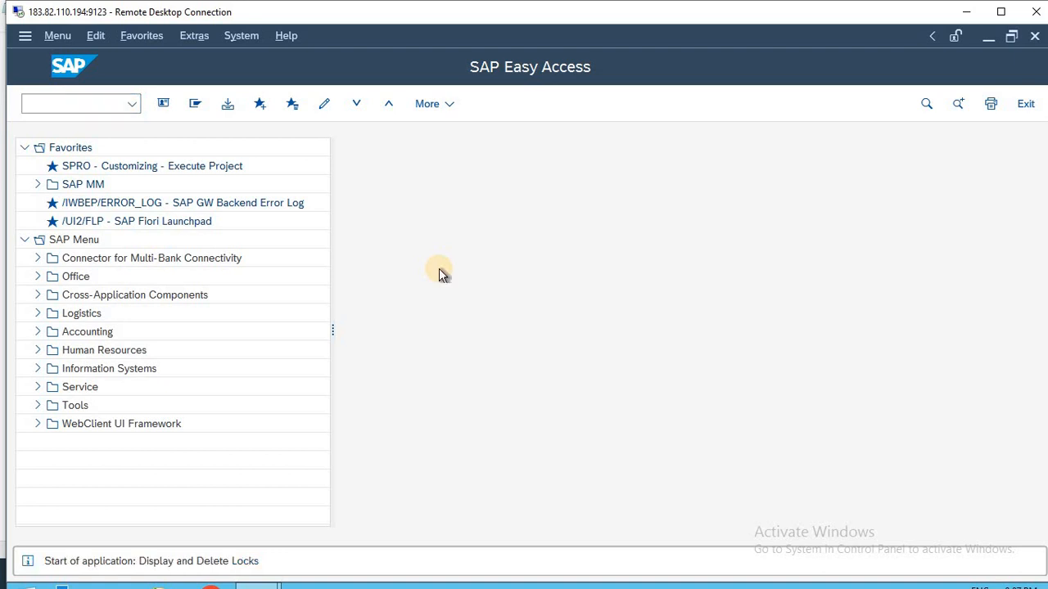
double_click(196, 196)
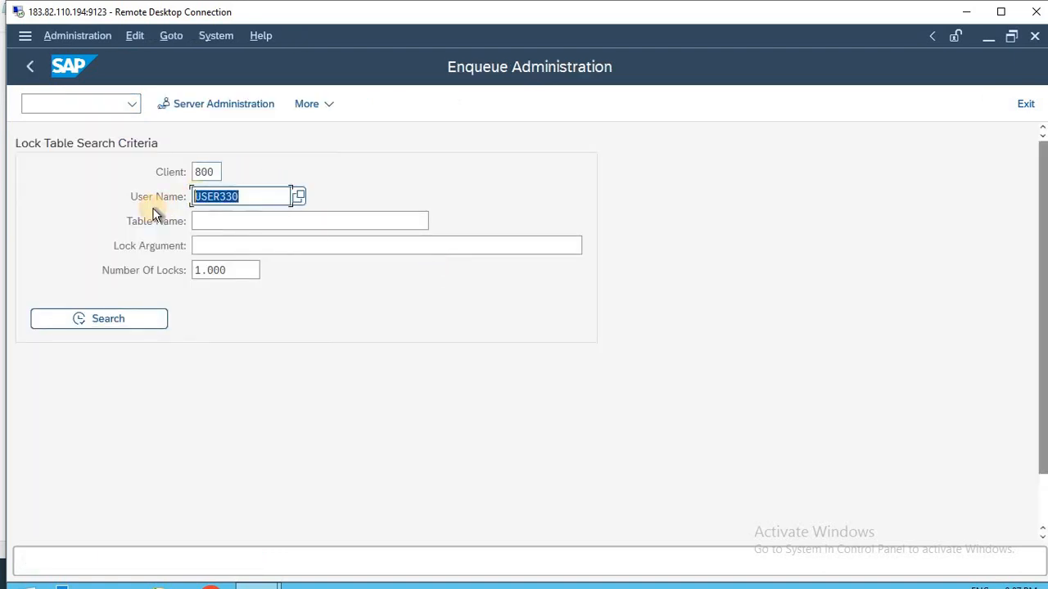
key(BackSpace)
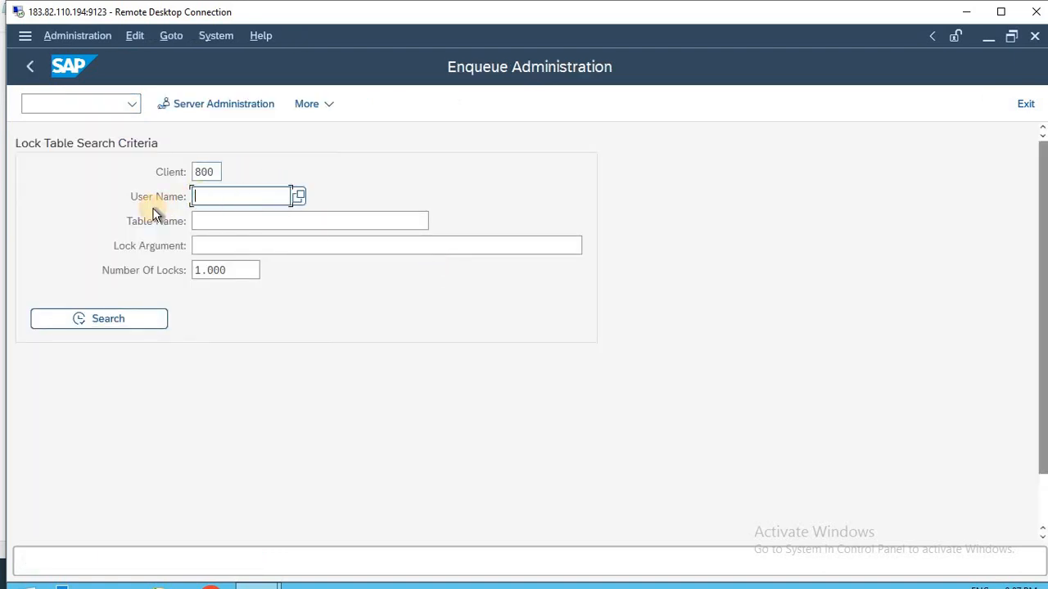
click(123, 318)
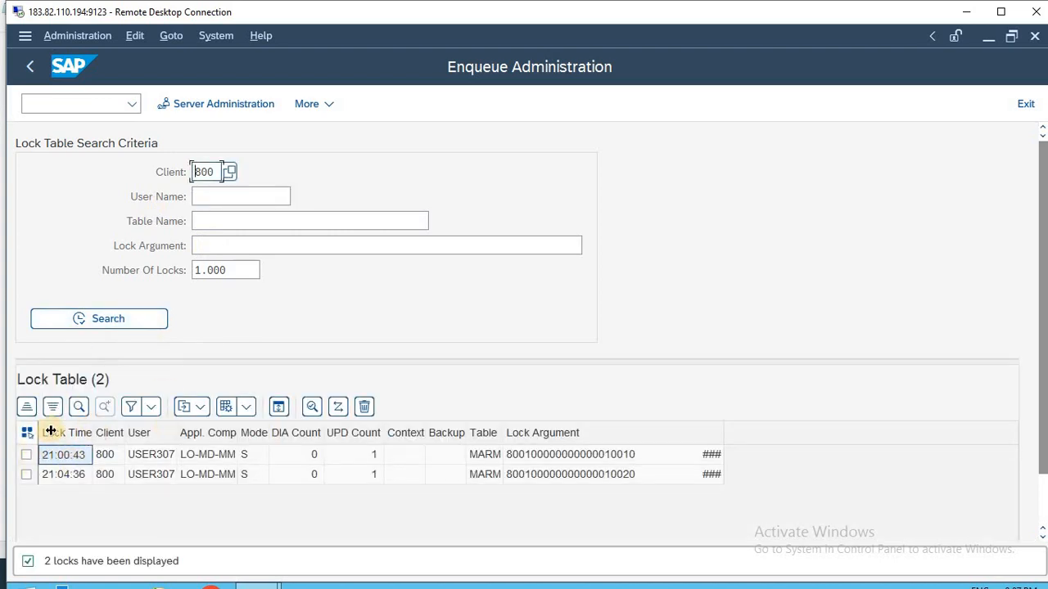
- Delete all listed locks, including those in the refreshed lock table, and return to SAP Easy Access
click(26, 433)
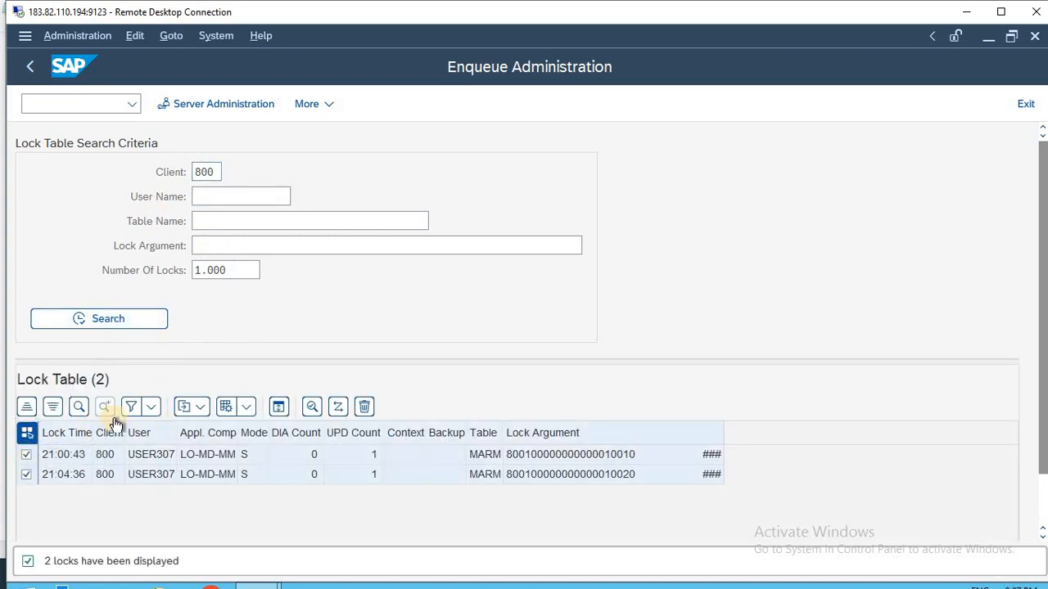
click(364, 407)
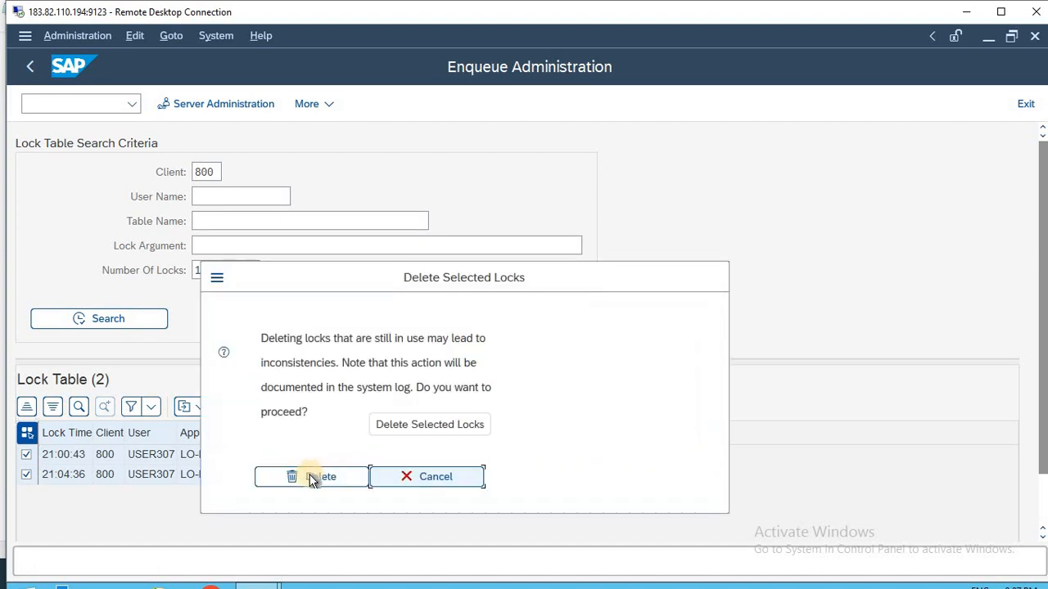
click(311, 475)
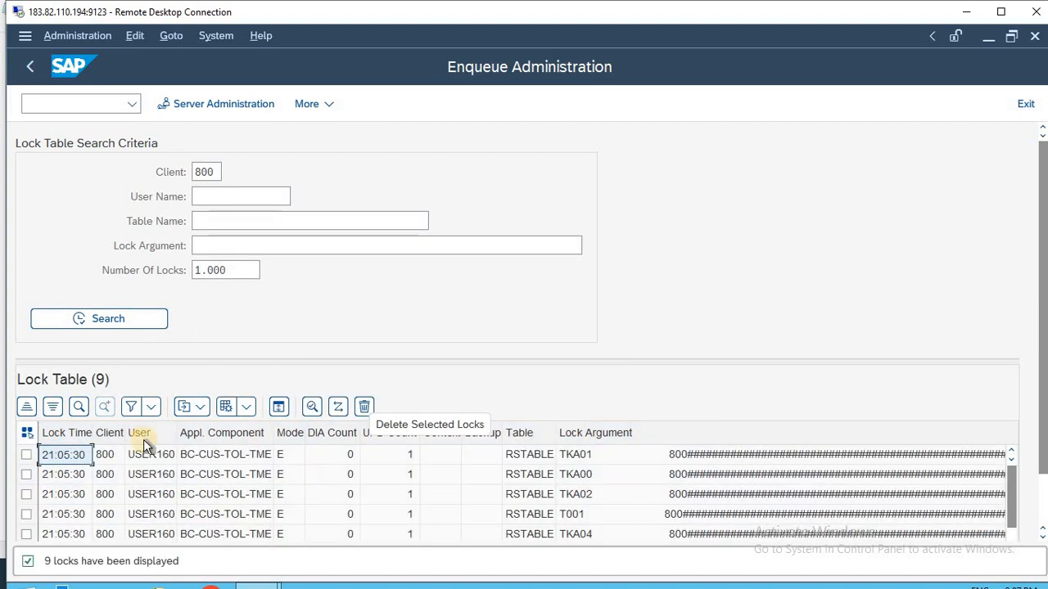
click(26, 433)
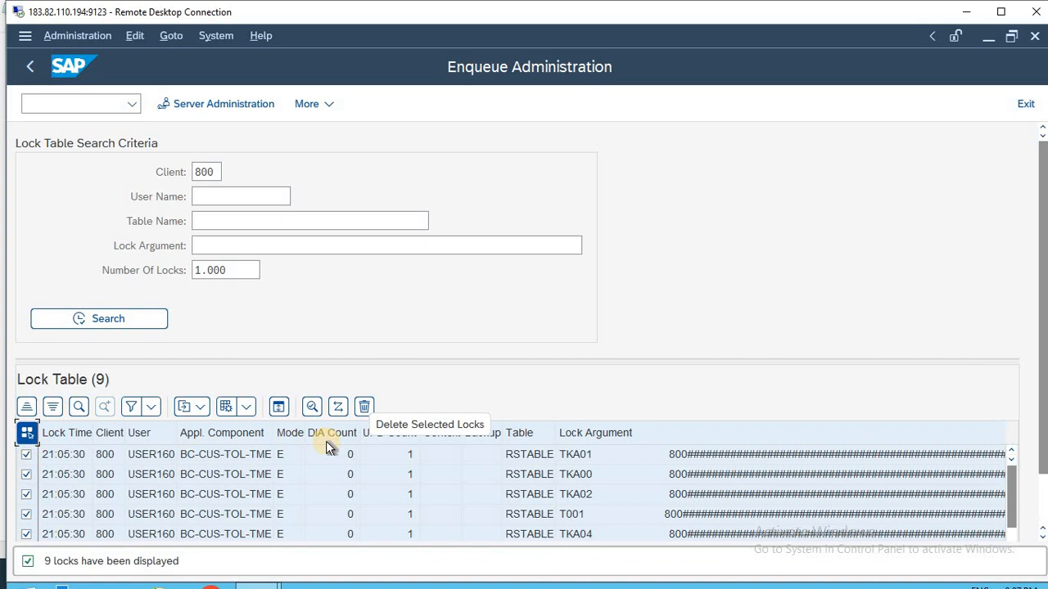
click(364, 407)
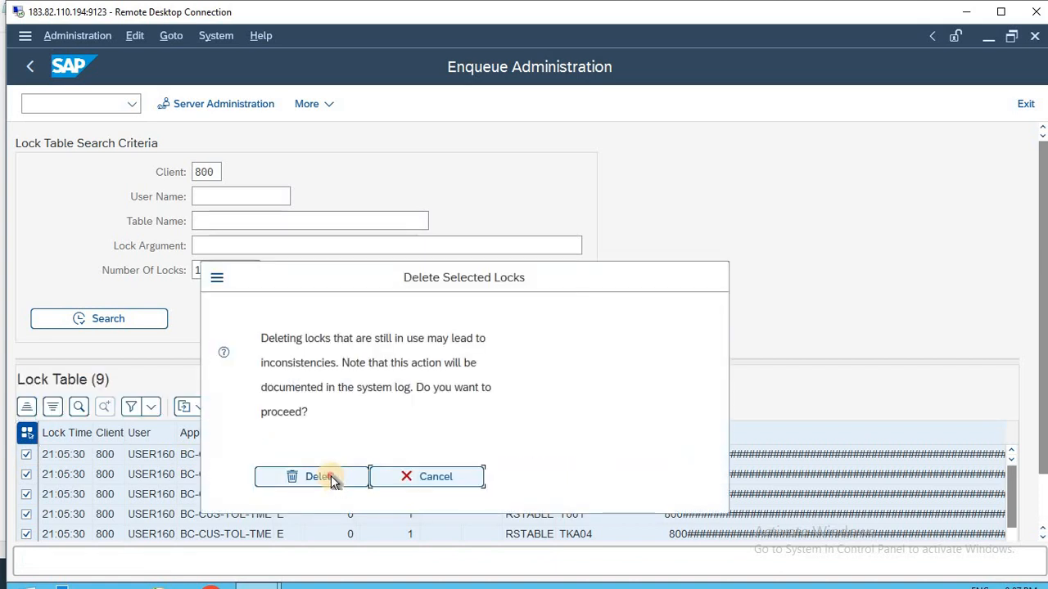
click(333, 479)
key(F3)
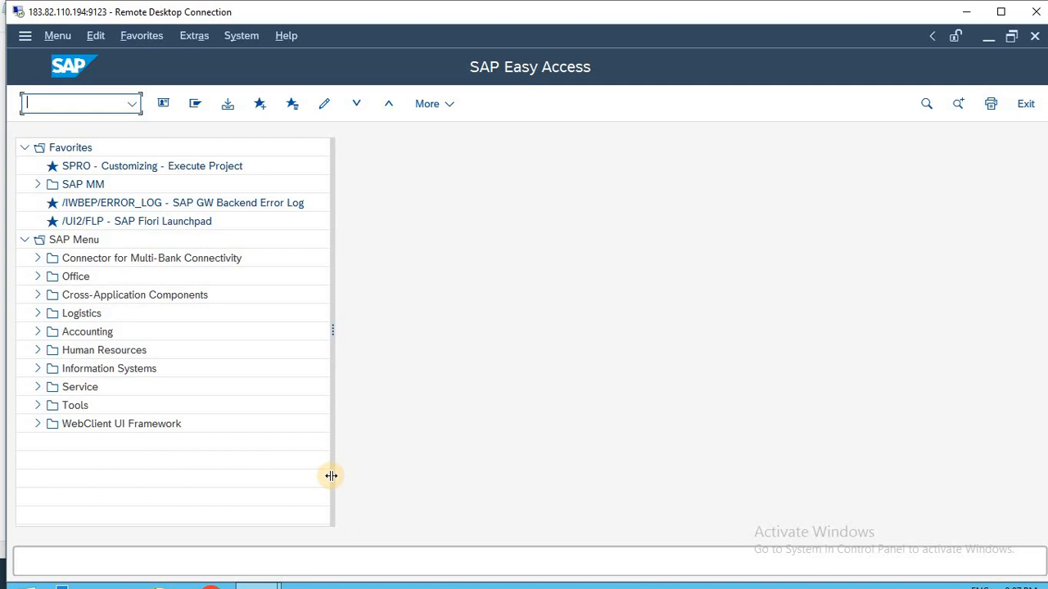
- Run transaction SPRO and display the SAP Reference IMG
text(SPRO)
key(Return)
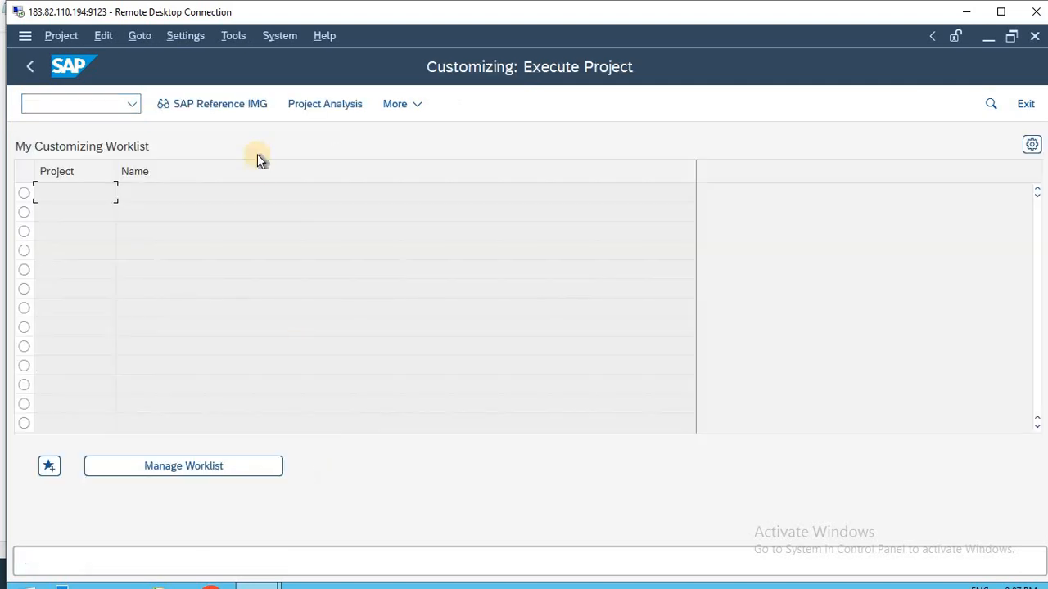
click(217, 100)
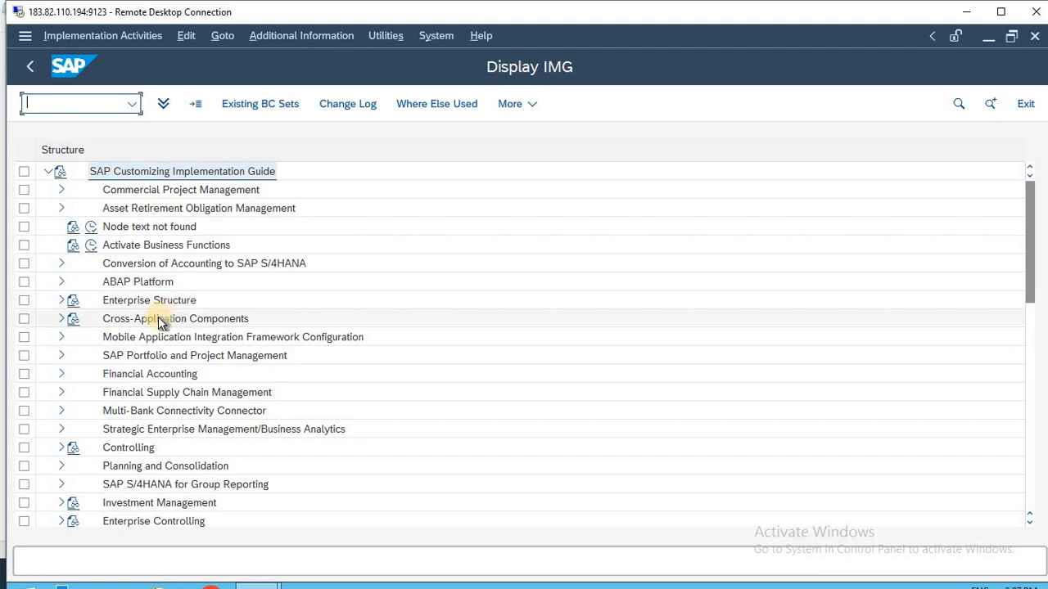
- Expand Financial Accounting and its Accounts Receivable and Accounts Payable node in the IMG structure
click(172, 373)
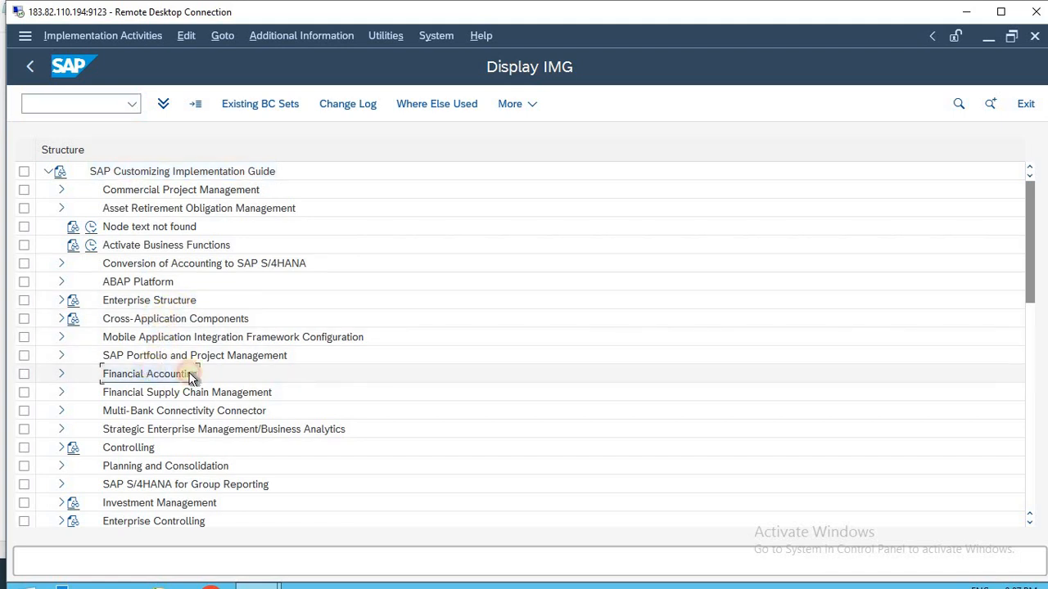
double_click(178, 380)
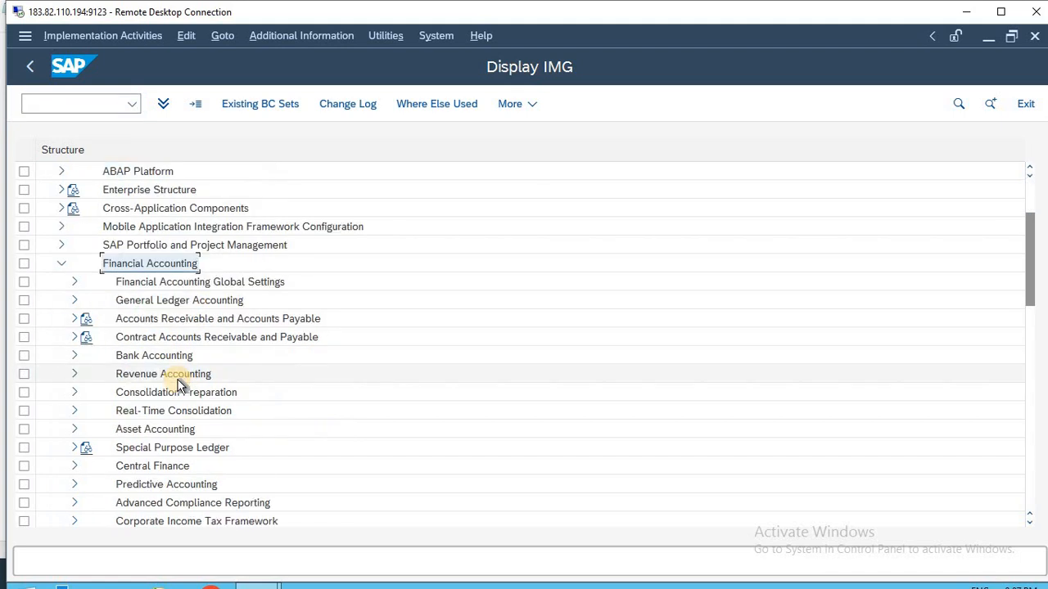
key(Down)
key(Down)
key(Down)
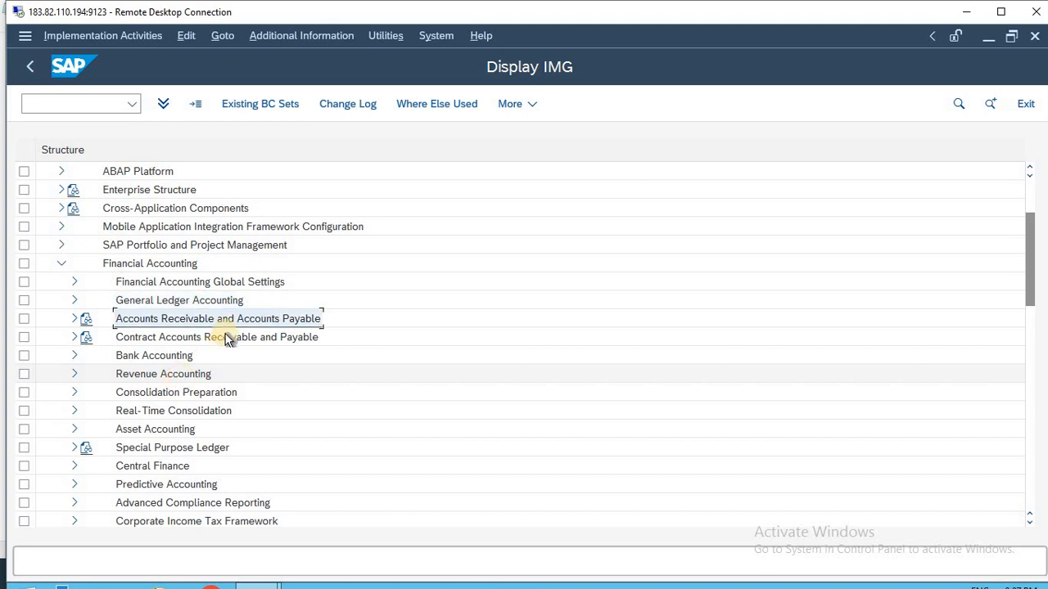
click(74, 318)
- Expand Supplier Accounts, Master Data and Preparations for Creating Supplier Master Data in the IMG structure
key(Down)
key(Down)
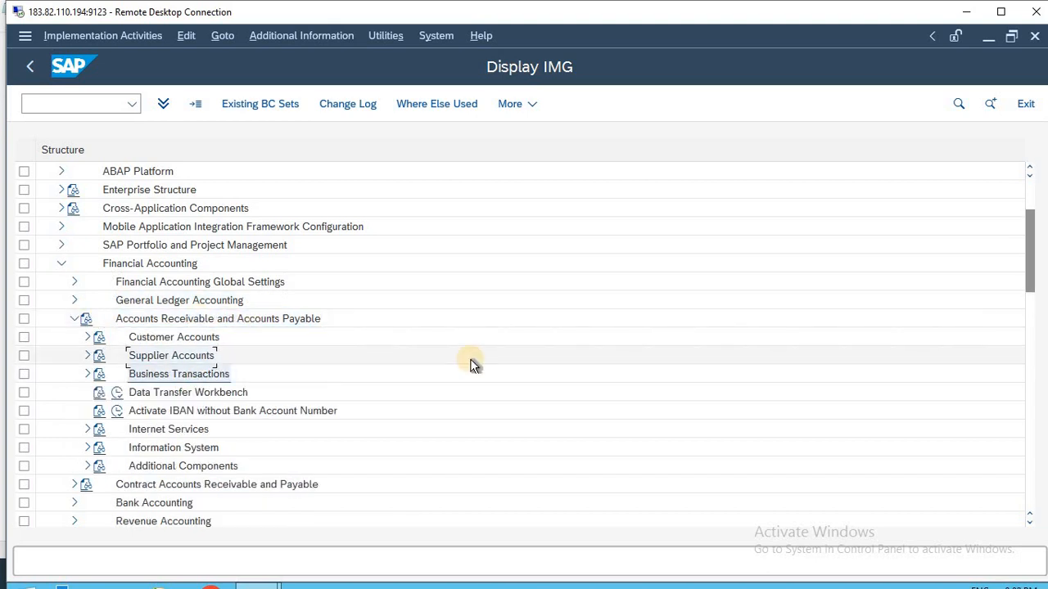
key(Right)
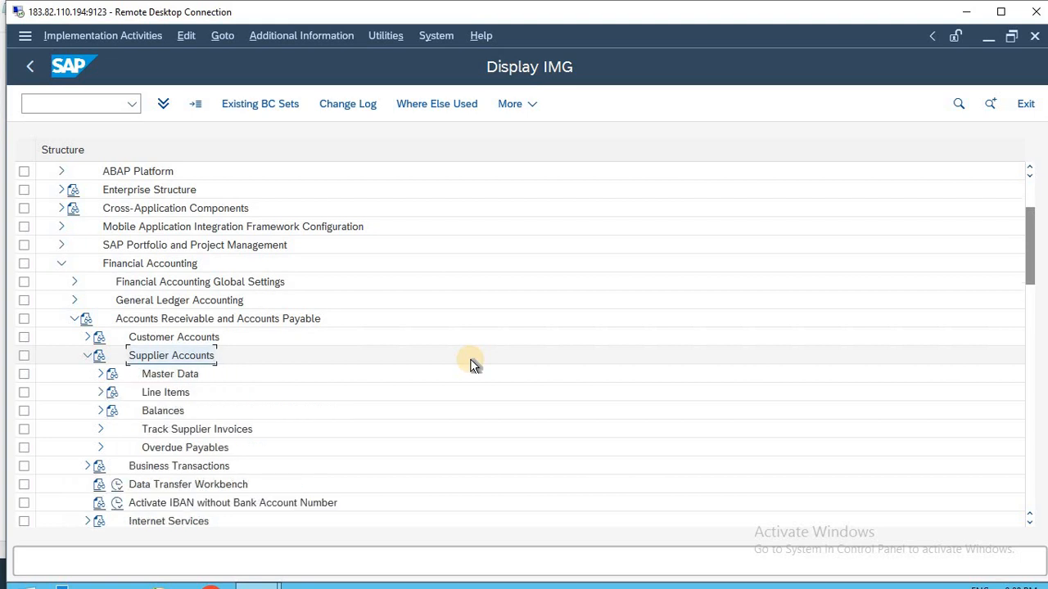
key(Down)
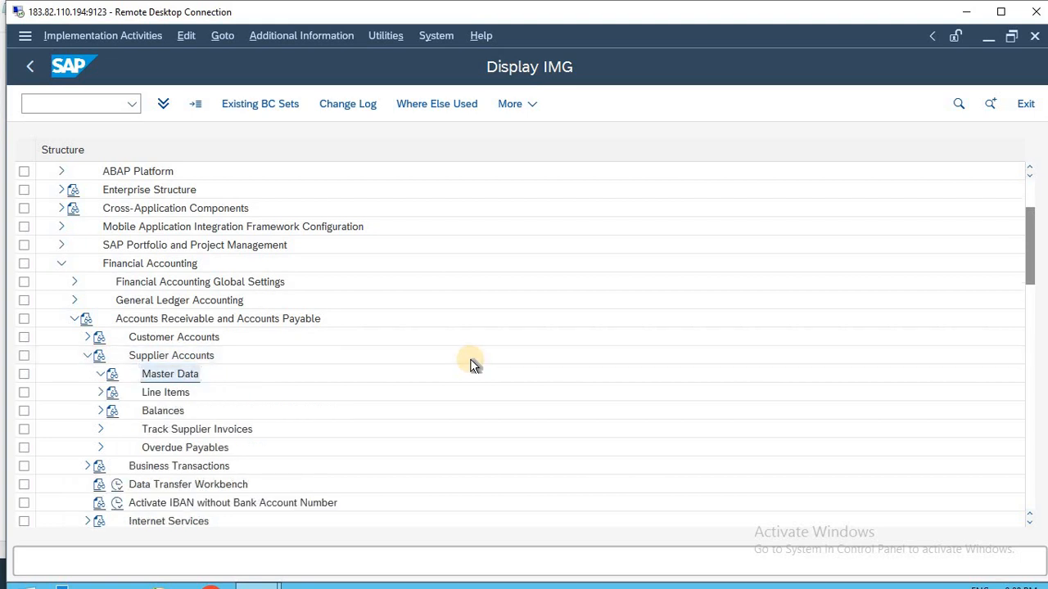
key(Right)
key(Down)
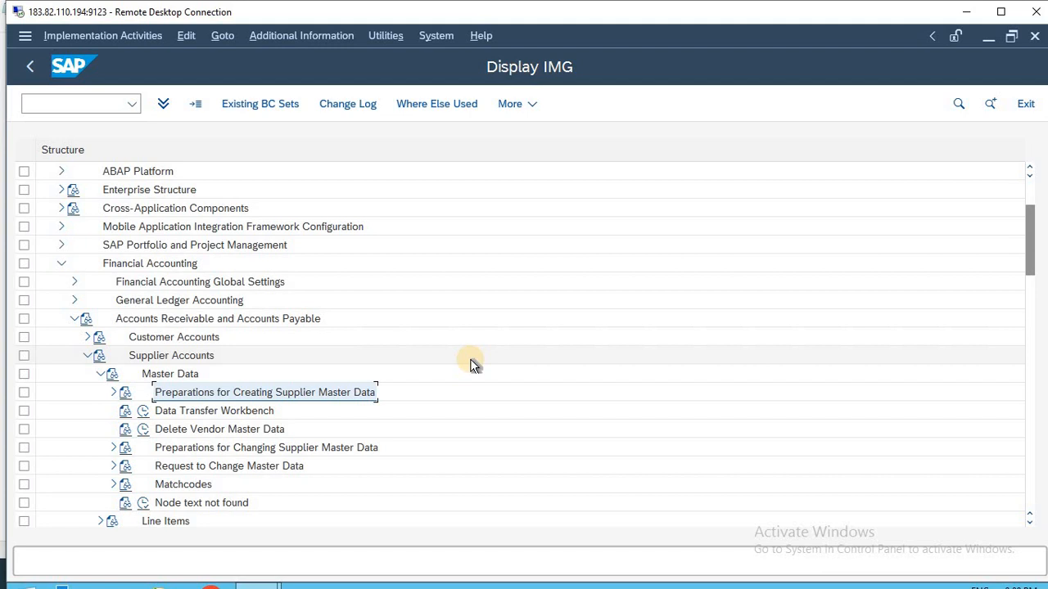
key(Right)
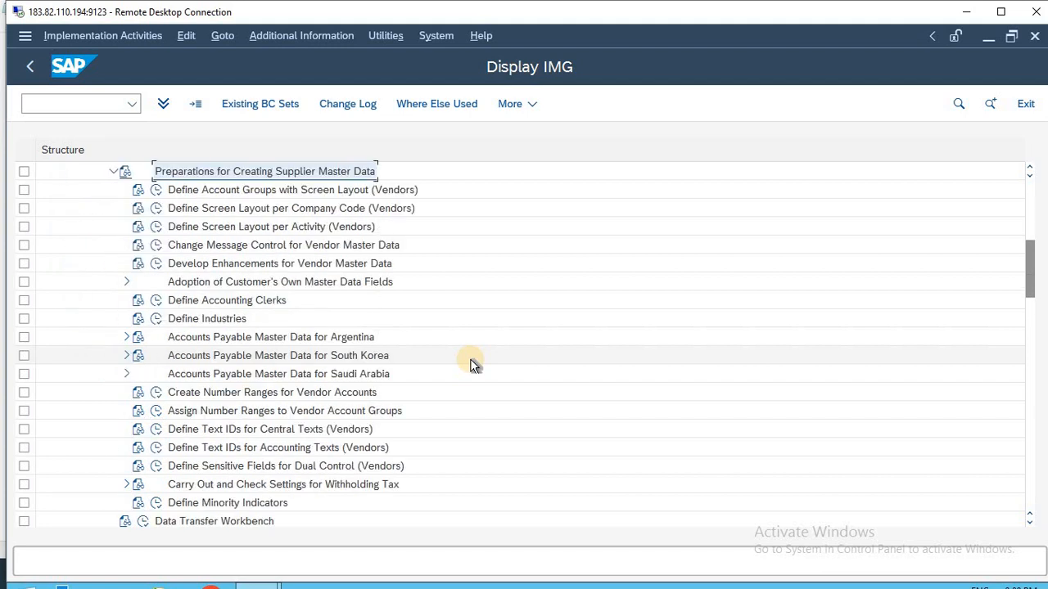
- Record the vendor account group activity in Notepad as item 1, "Define Account Groups with Screen Layout (Vendors)"
click(287, 395)
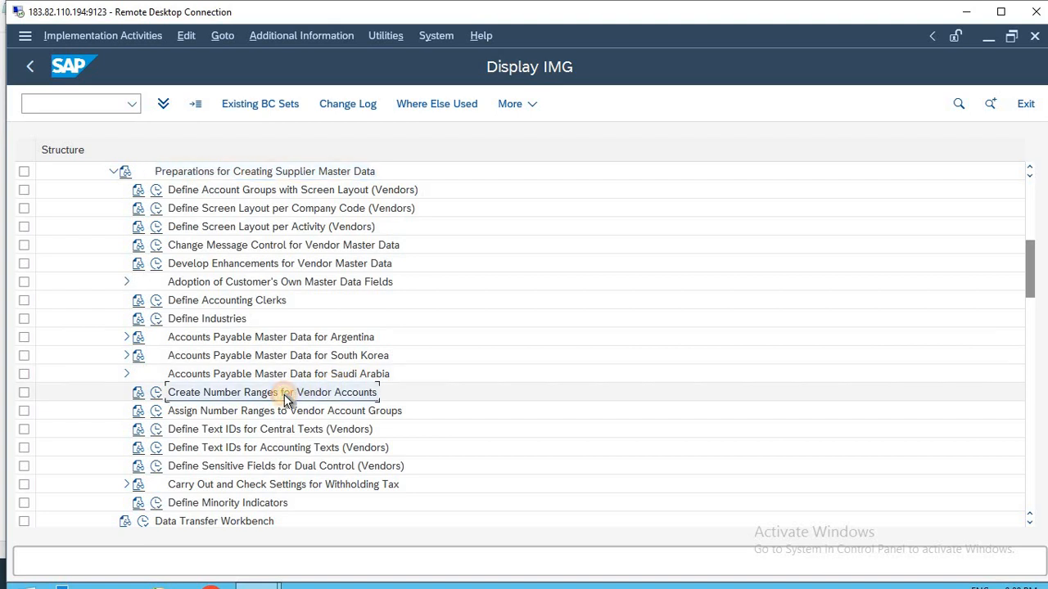
click(270, 409)
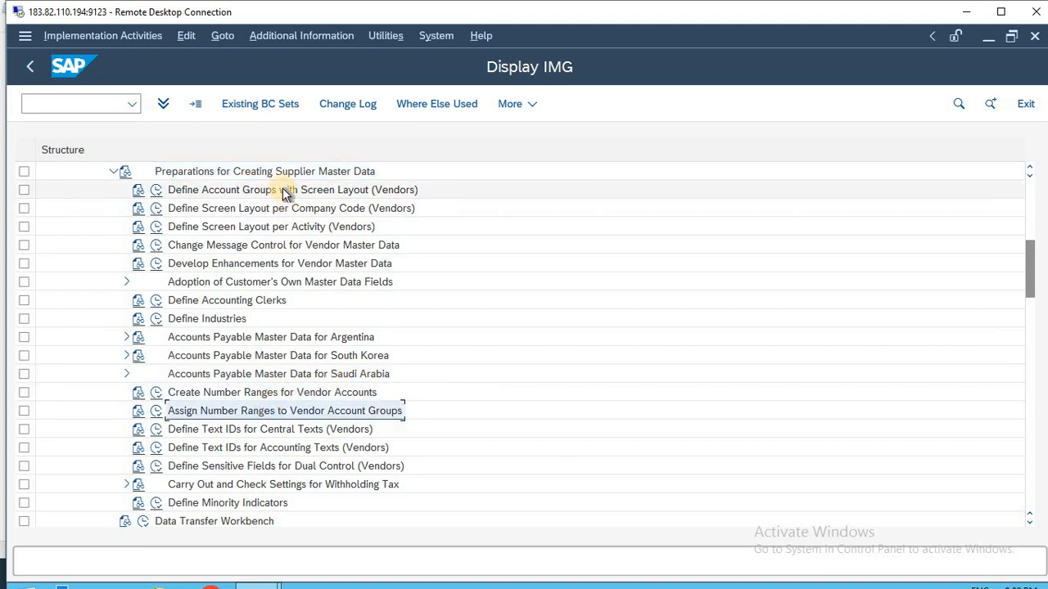
click(285, 192)
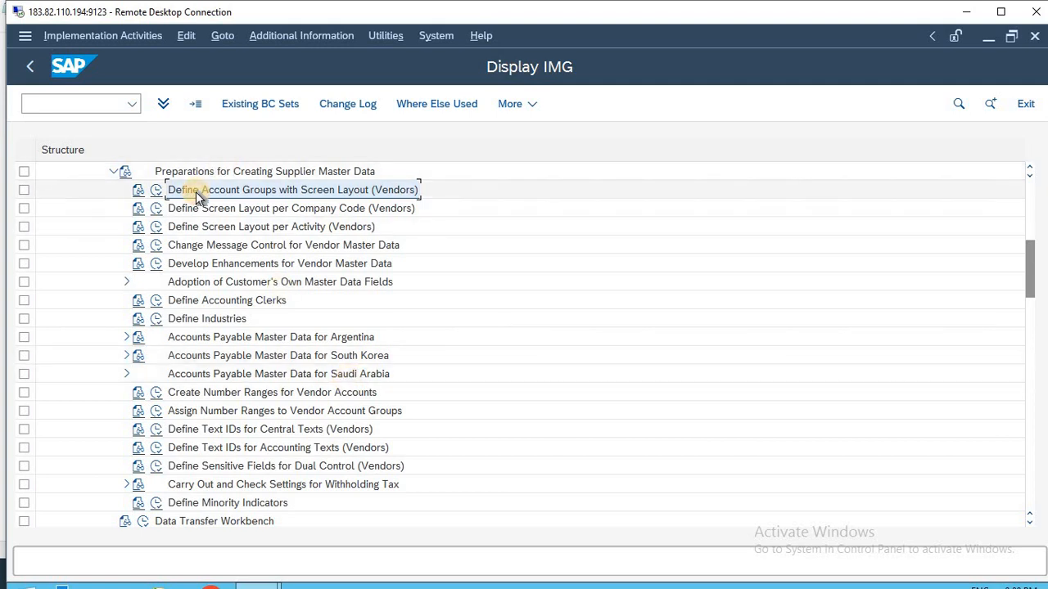
key(alt+Tab)
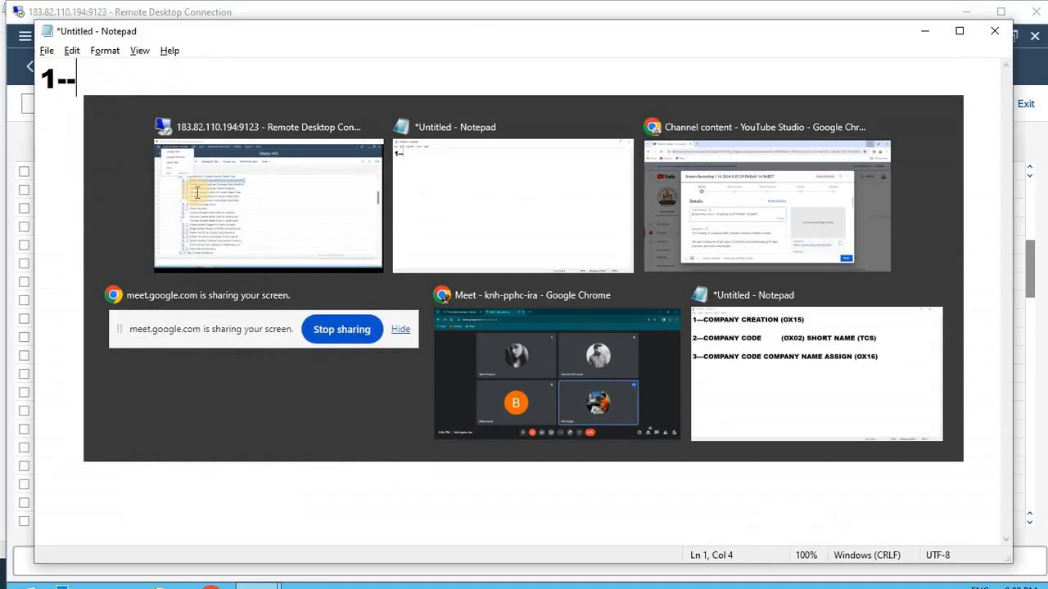
text(Define Account Groups with Screen Layout (Vendors))
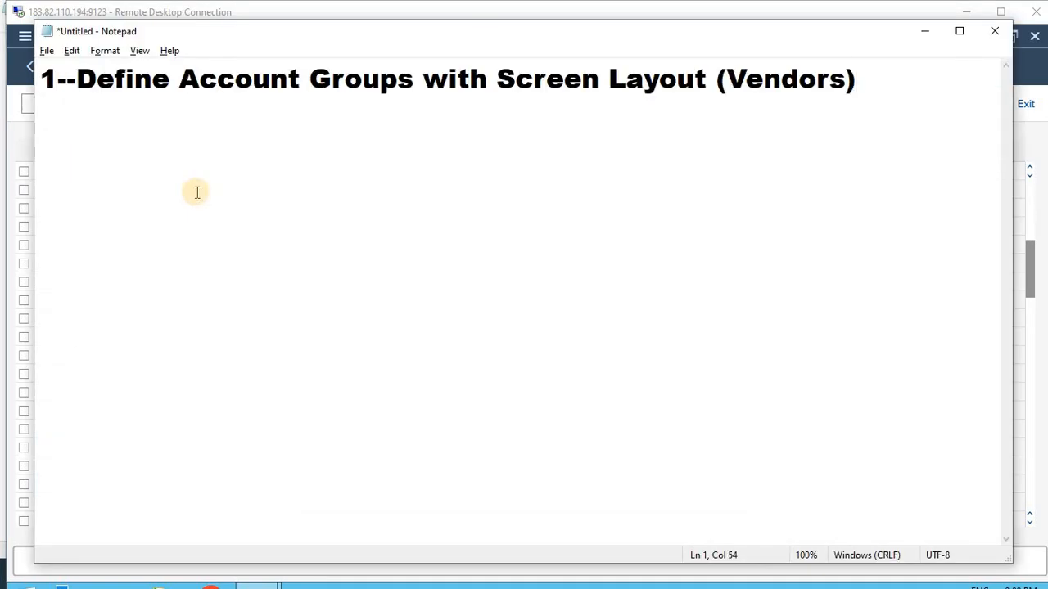
- Switch from Notepad to SAP and execute the IMG activity Define Account Groups with Screen Layout (Vendors)
key(Return)
key(alt+Tab)
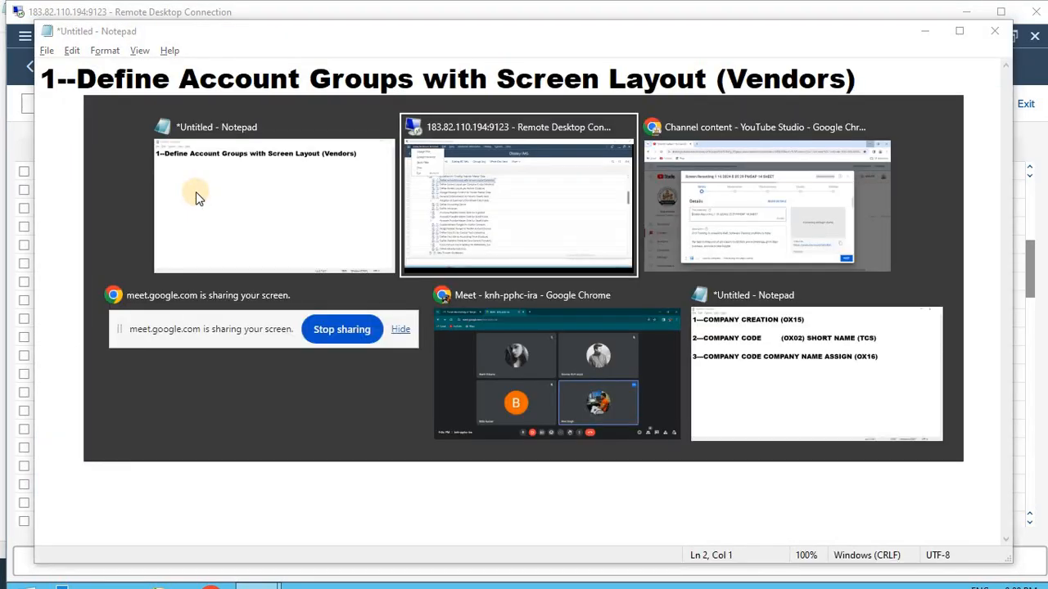
click(195, 192)
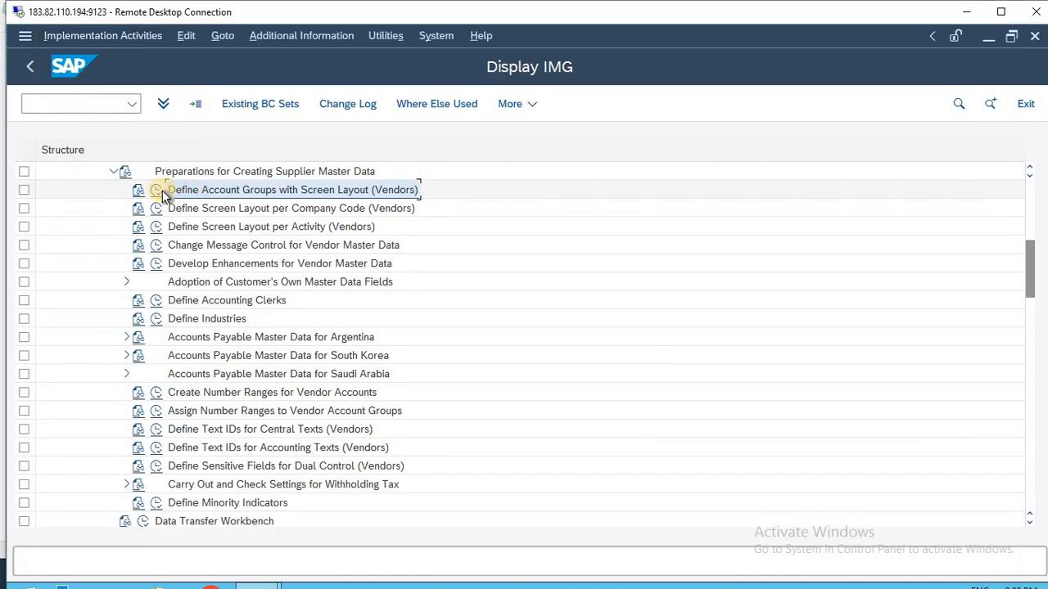
click(156, 191)
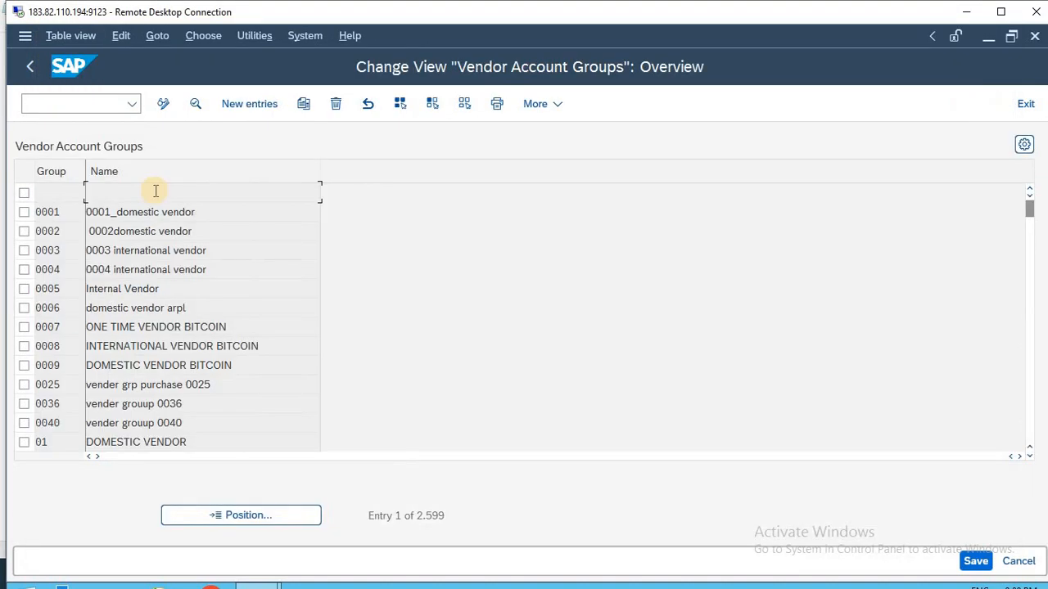
- Add a new vendor account group FVC1 with the meaning "domestic vendor"
click(241, 105)
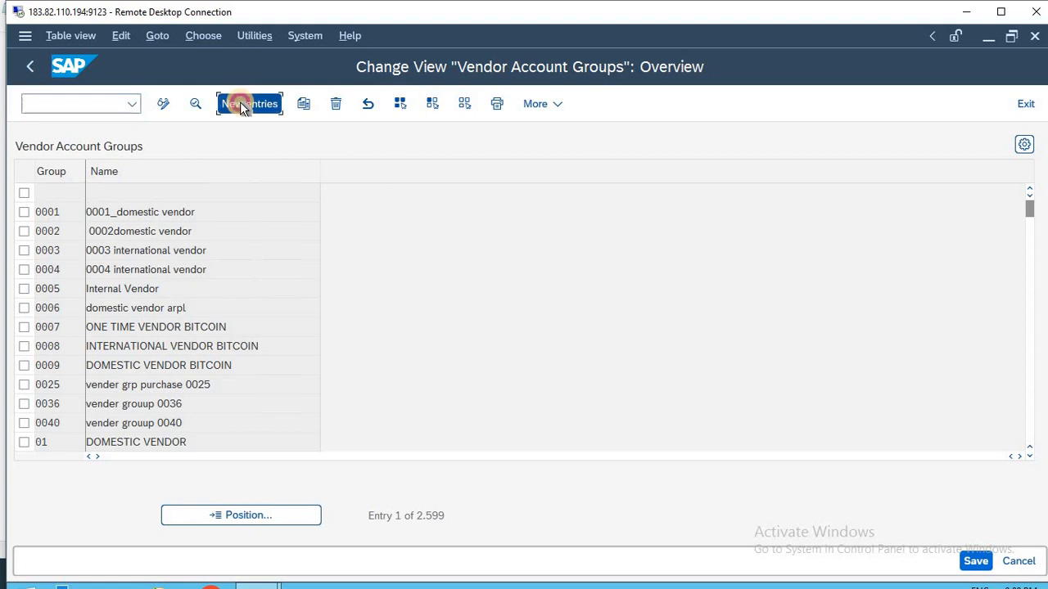
text(FV)
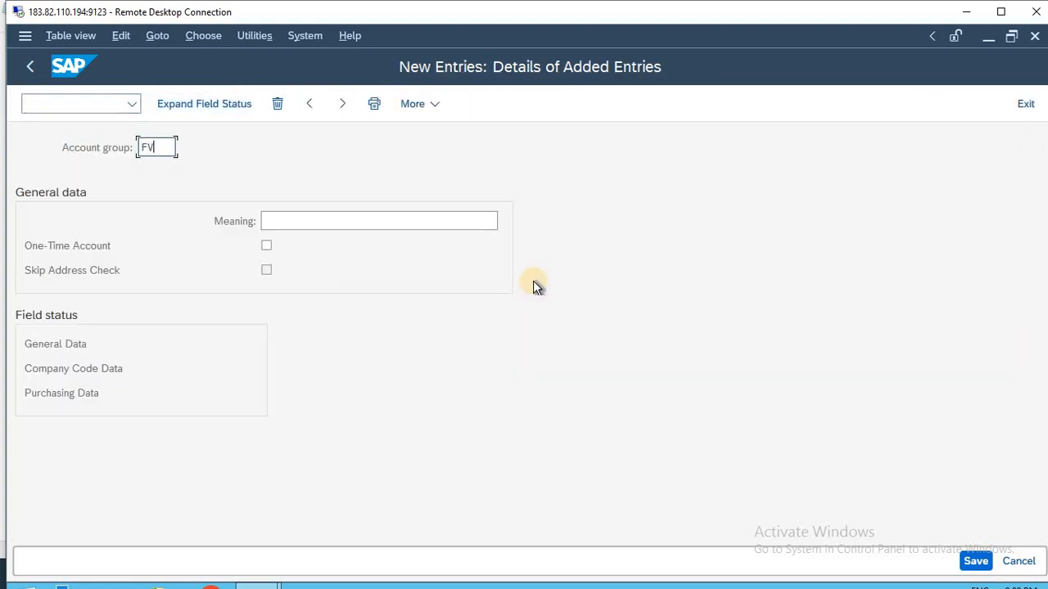
text(CL)
key(BackSpace)
text(1)
key(Tab)
text(DOMES)
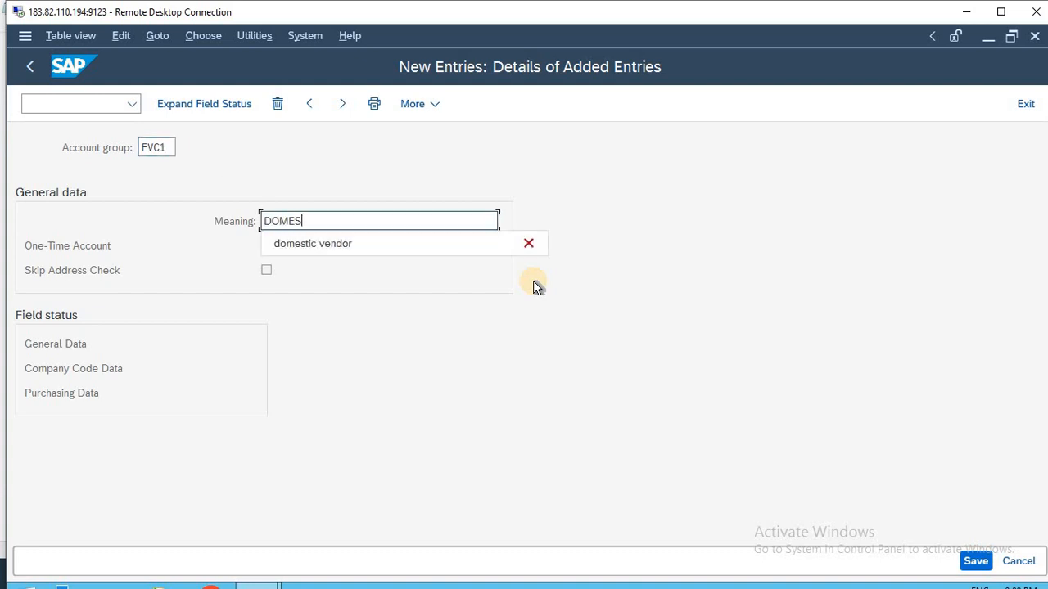
key(Down)
key(Return)
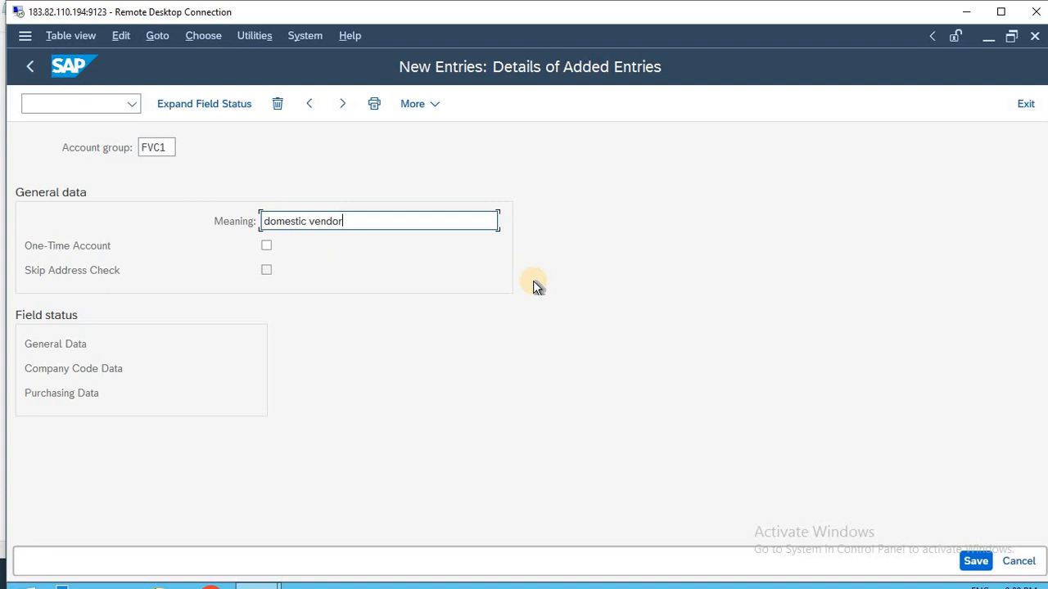
- Make the reconciliation account a required entry in FVC1's company code data, under Account management, and save to the proposed customizing request
double_click(86, 371)
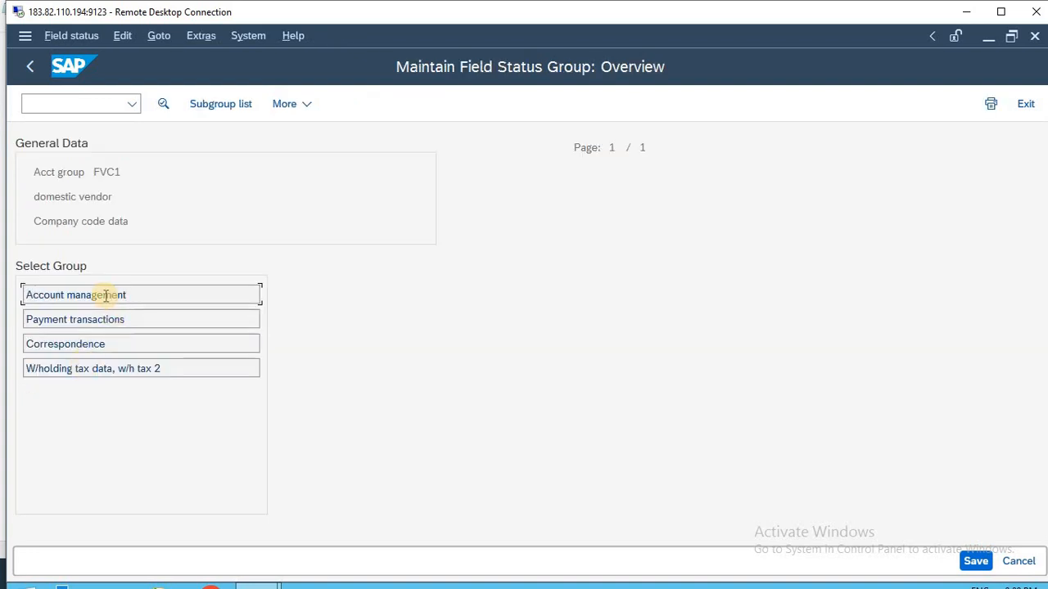
double_click(105, 296)
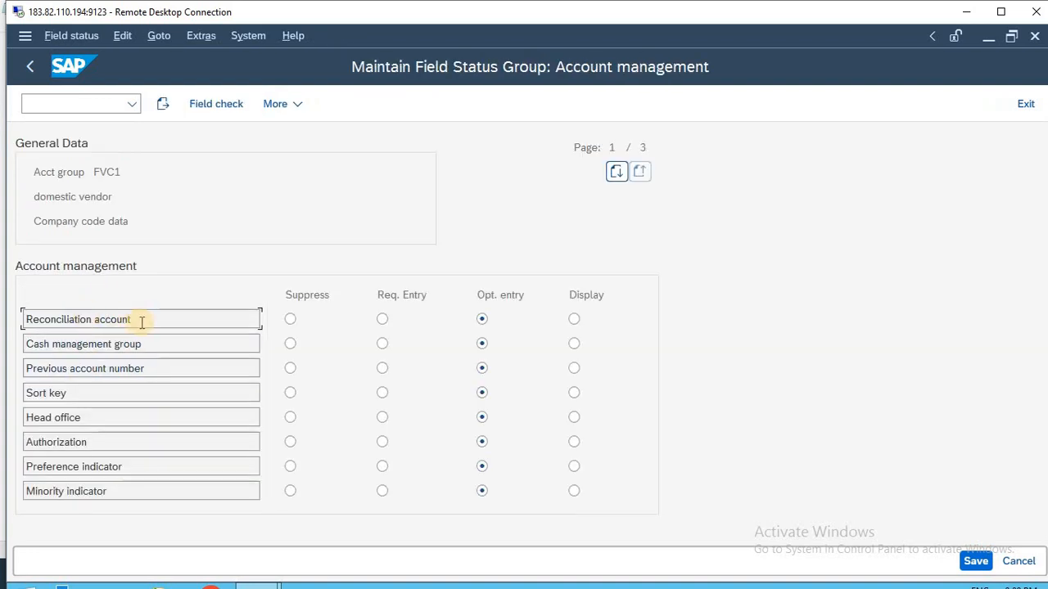
click(373, 324)
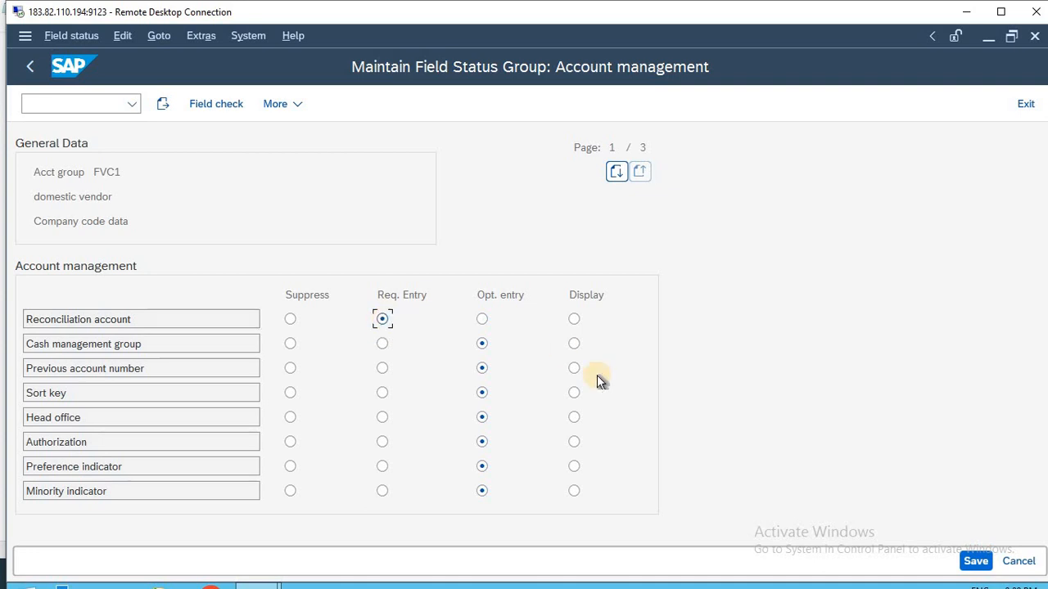
click(975, 564)
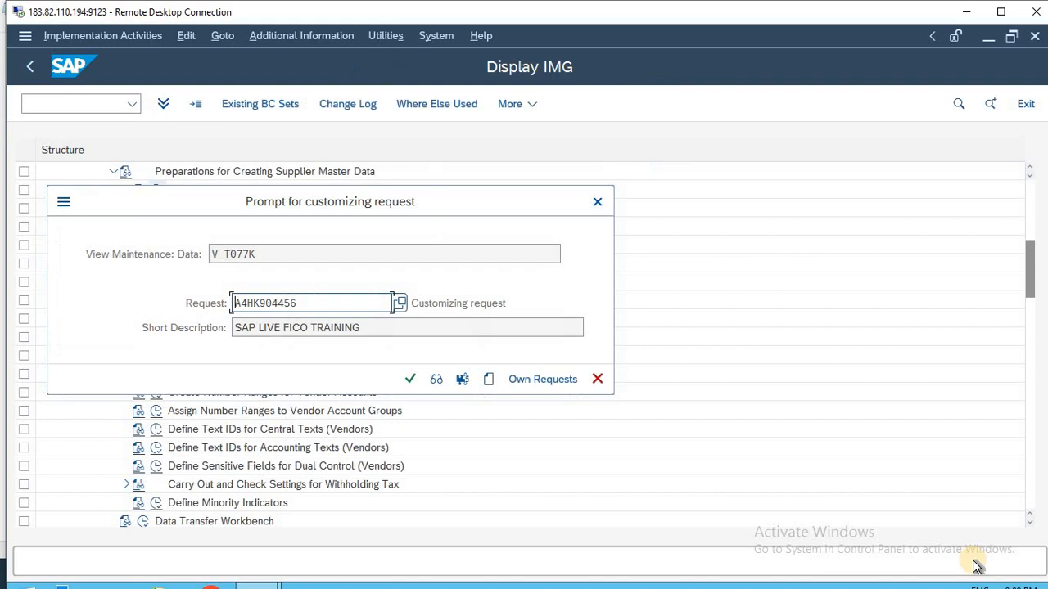
click(412, 381)
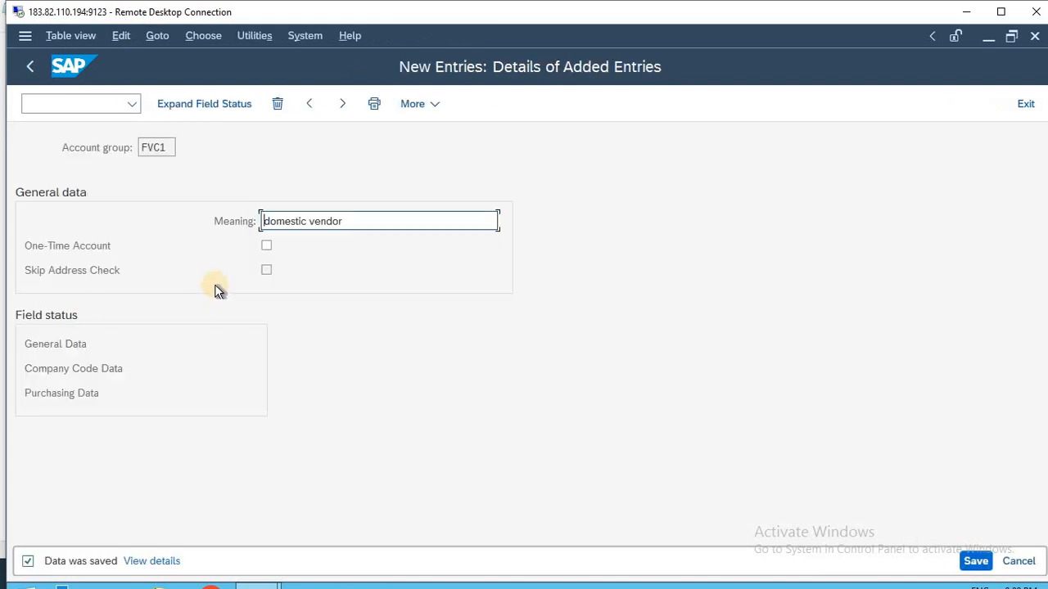
- Copy the account group code to Notepad and complete the line under item 1 as "FVC1, FVC2, FVC3"
drag(167, 149, 71, 140)
key(ctrl+c)
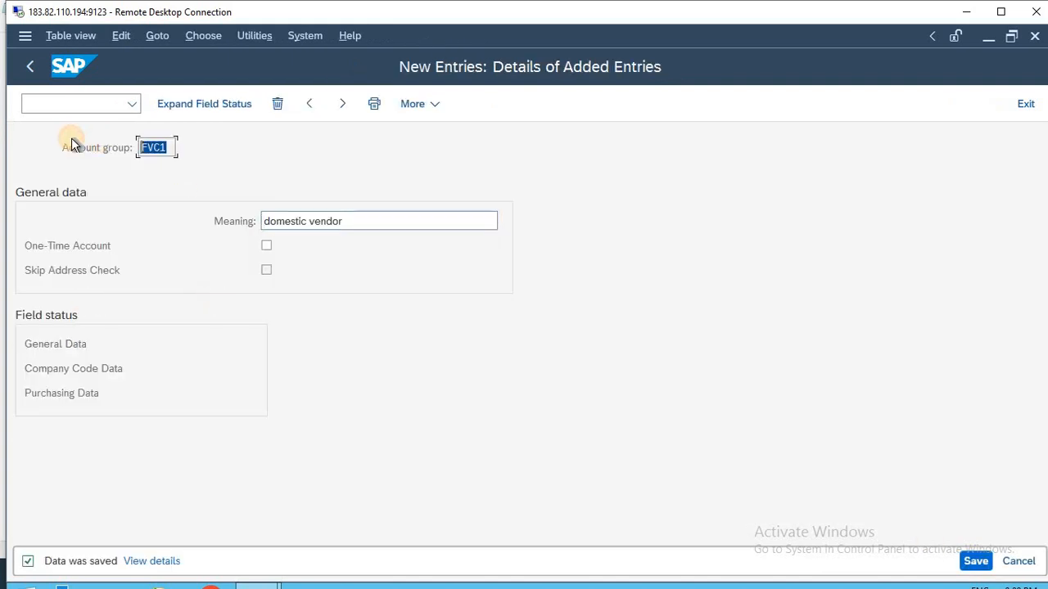
key(alt+Tab)
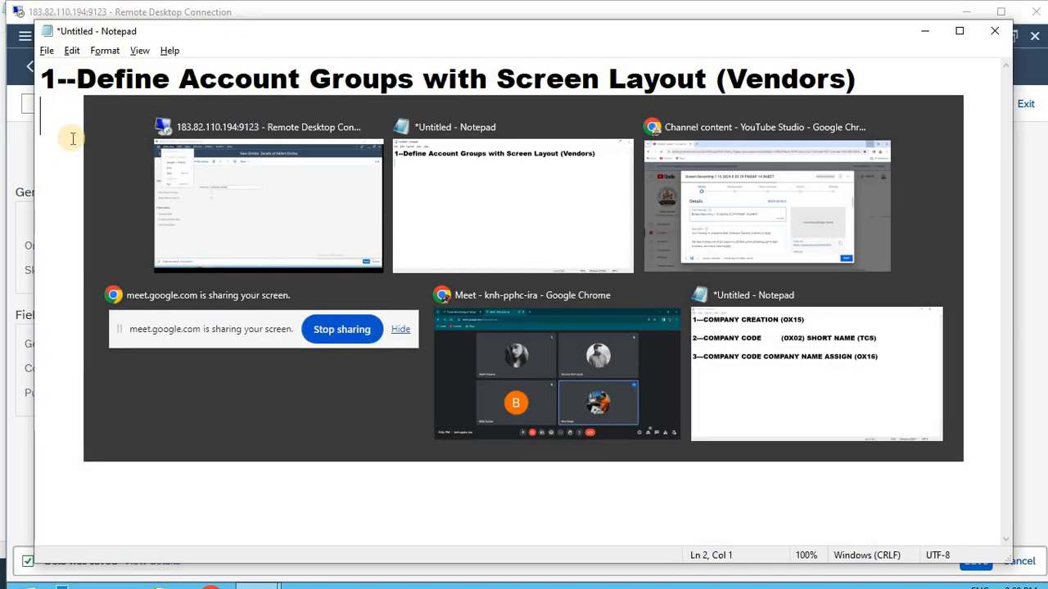
key(ctrl+v)
text(,V)
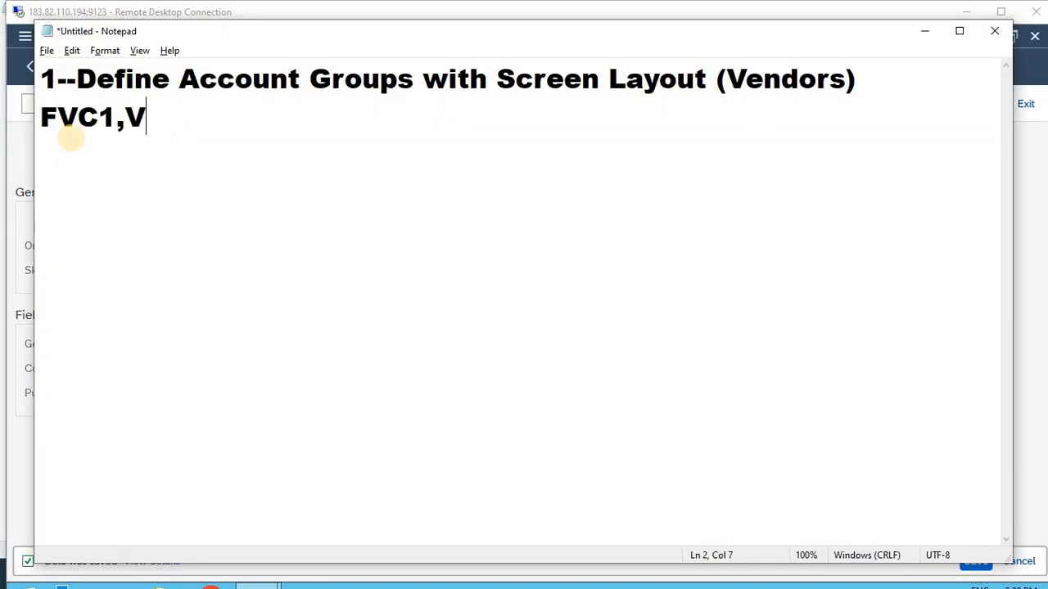
key(BackSpace)
text(FB)
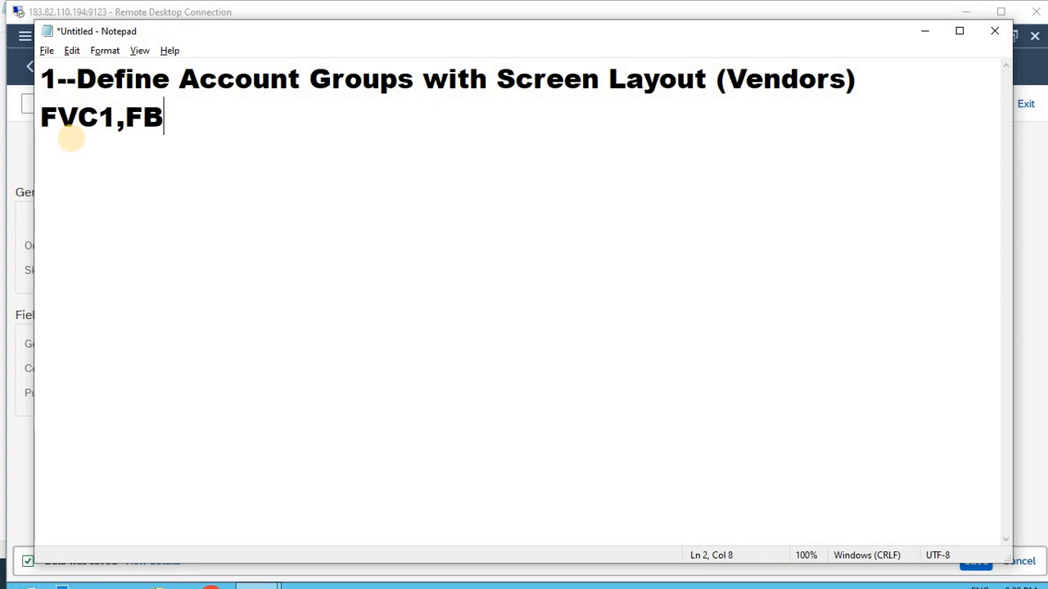
key(BackSpace)
text(VC)
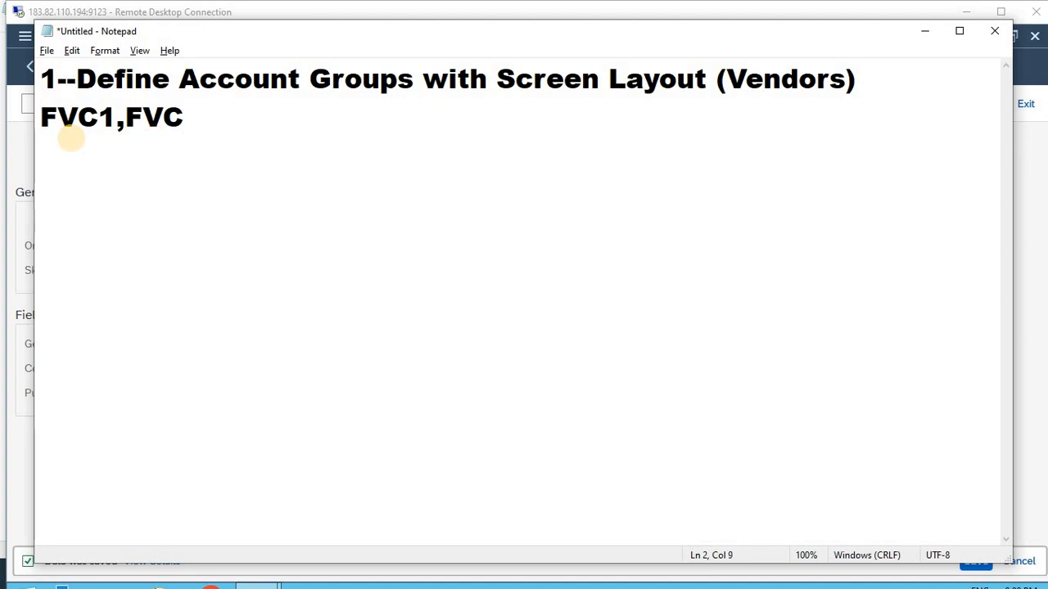
text(2, FVC)
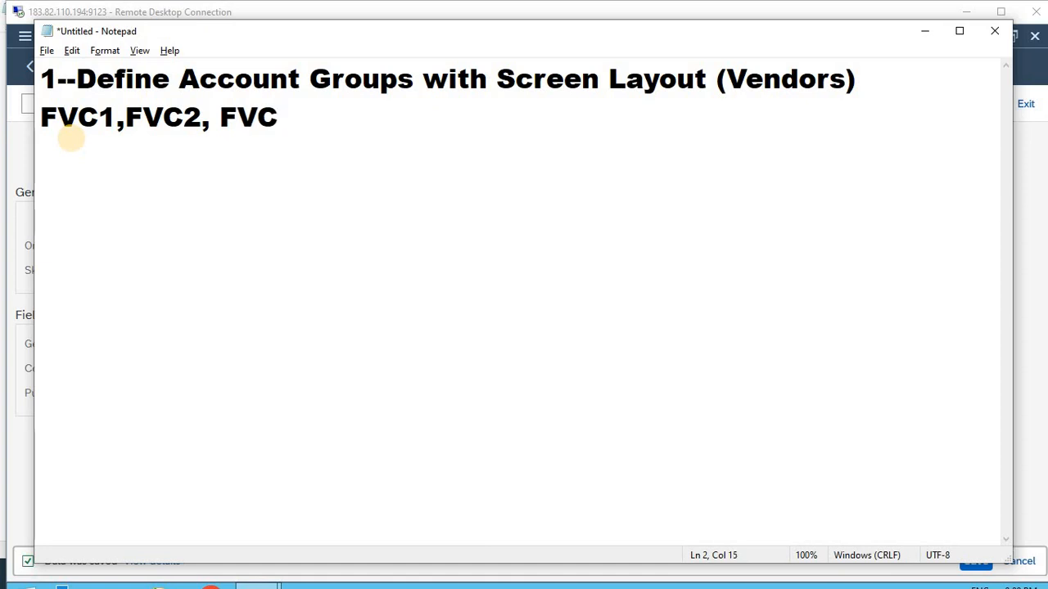
text(3)
key(Left)
key(Left)
key(Left)
key(Left)
key(Left)
key(Left)
key(Left)
key(Right)
key(Right)
key(Right)
key(Right)
key(Right)
key(Right)
key(Right)
key(Right)
key(Right)
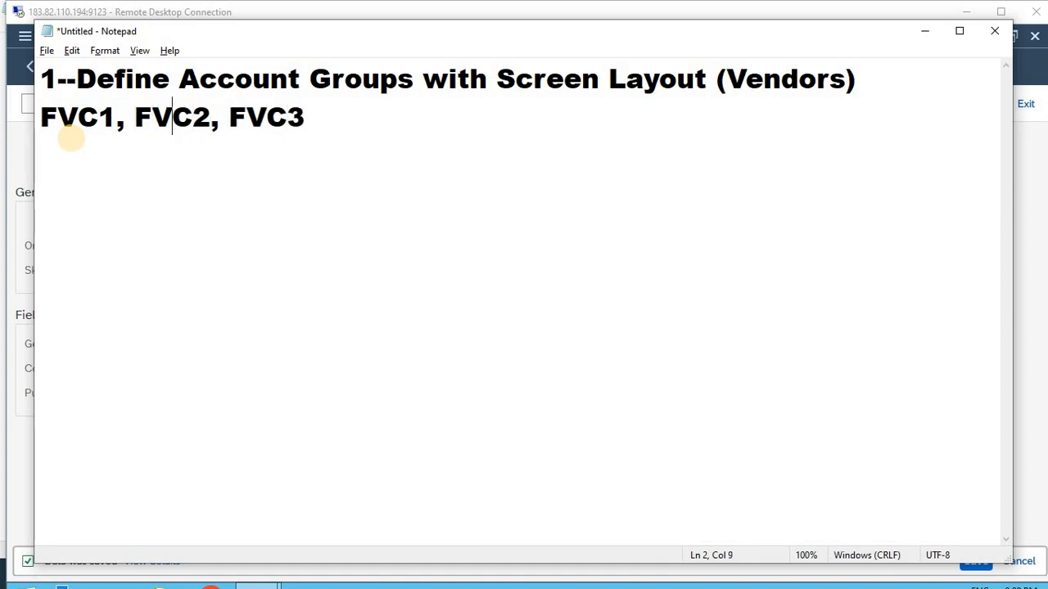
key(Right)
- Leave a blank line below the account group codes in Notepad and begin the second item with "2--"
key(Return)
key(Return)
text(2)
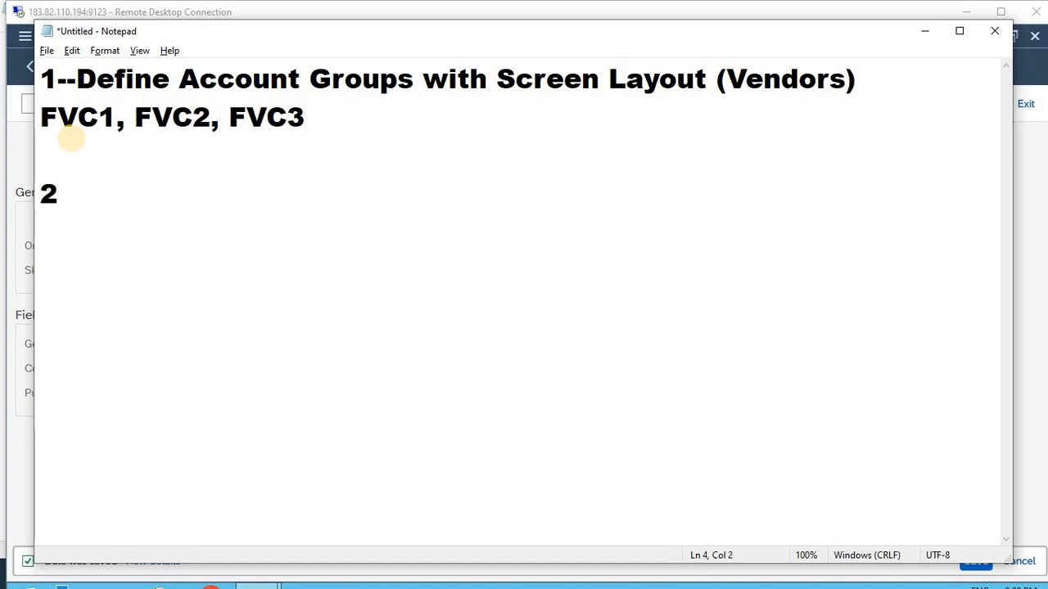
text(--)
- Switch to SAP, return to the account groups overview and add vendor account group FVC2 with the meaning "international vendor"
key(alt+Tab)
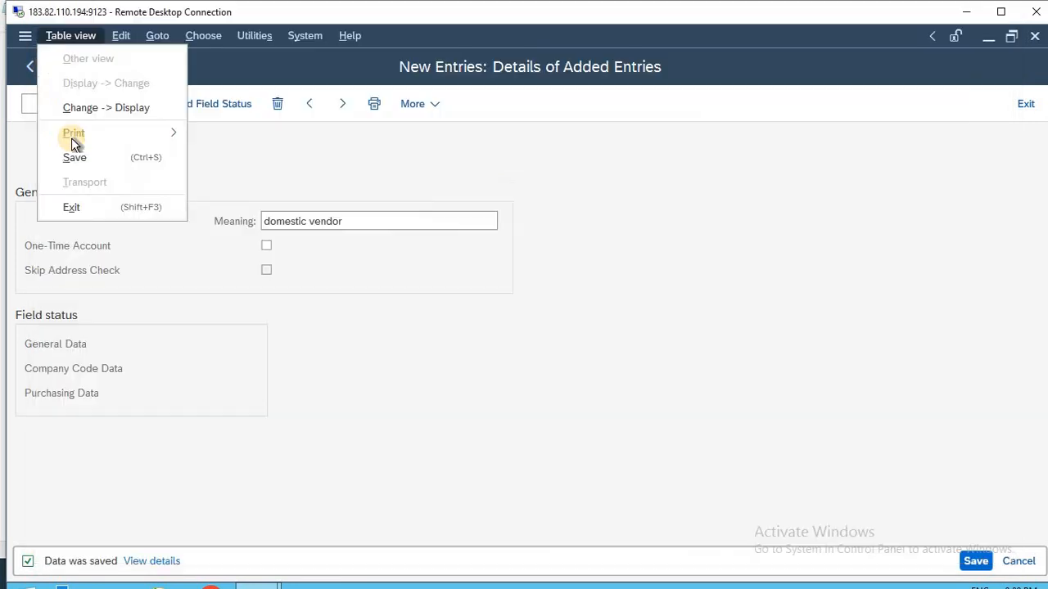
key(Escape)
key(F3)
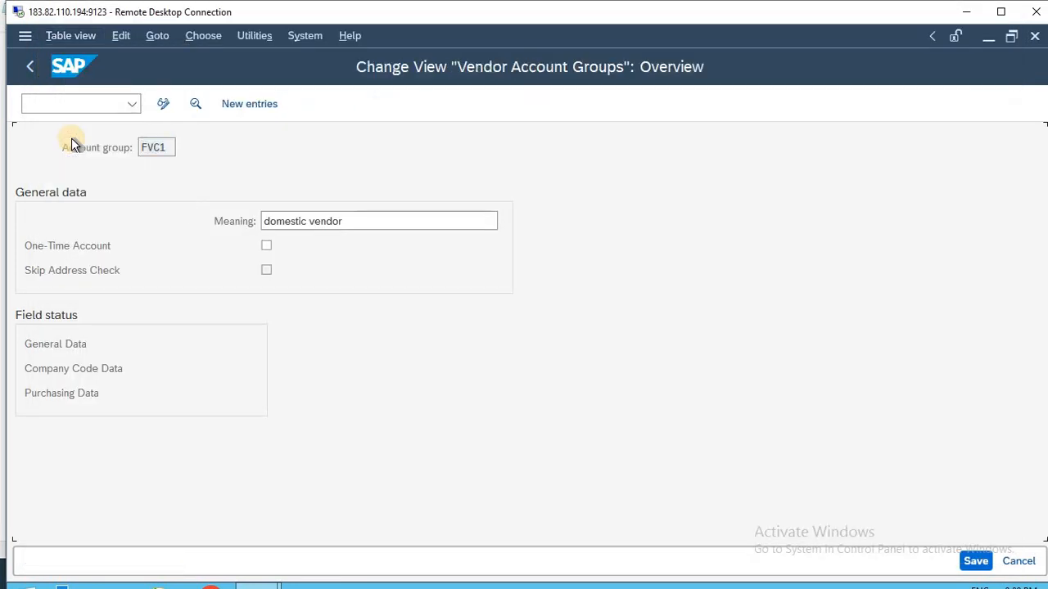
click(230, 104)
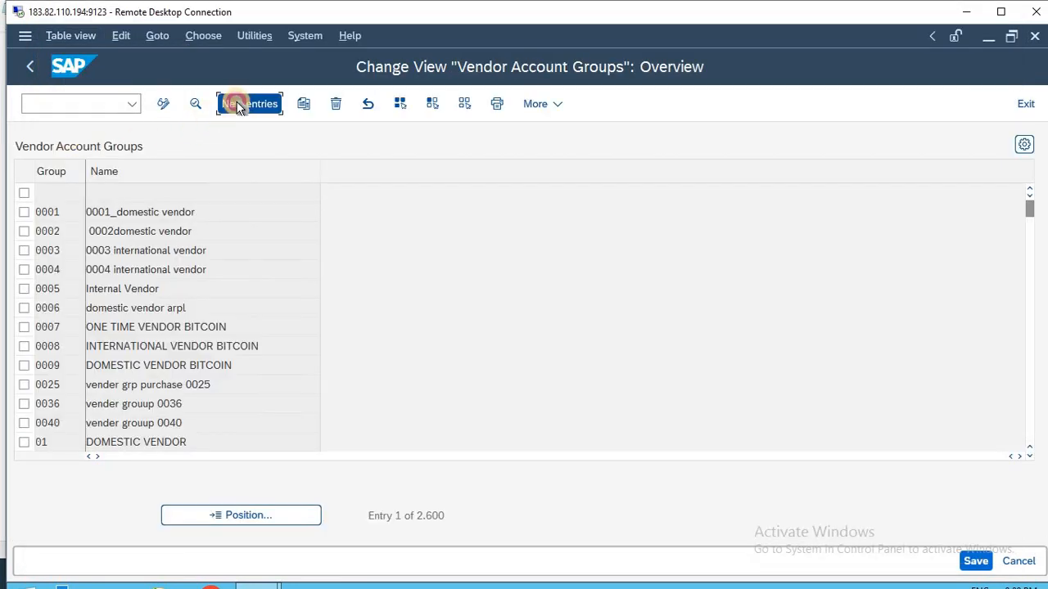
text(FV)
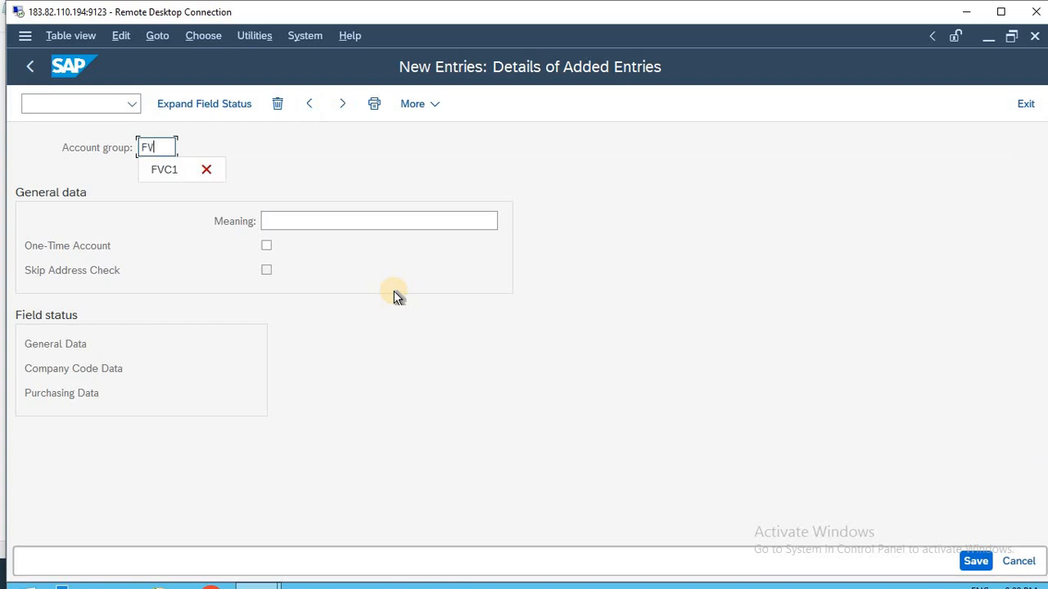
text(C2)
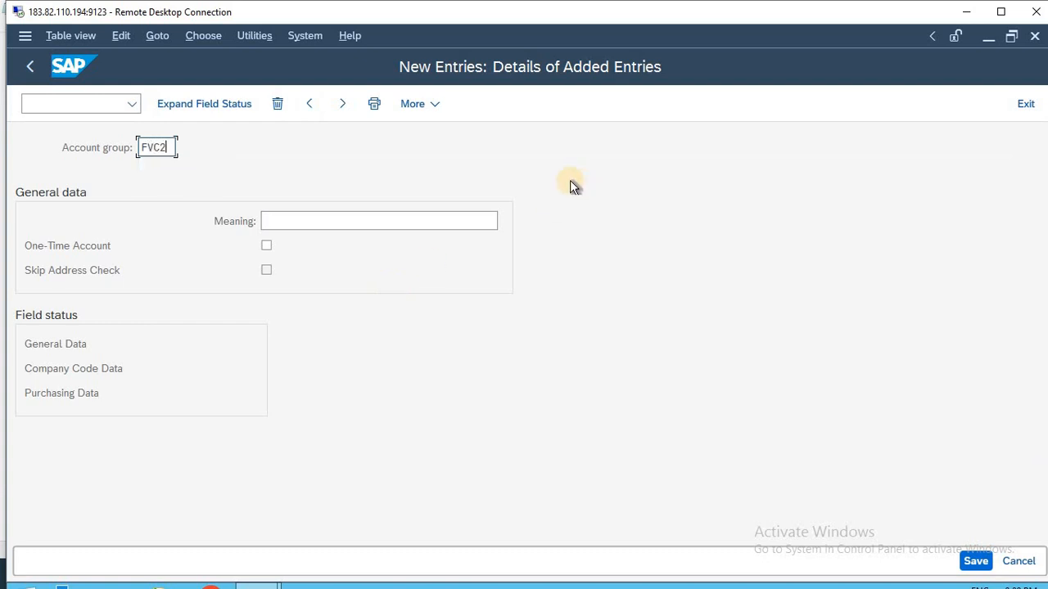
click(451, 221)
text(i)
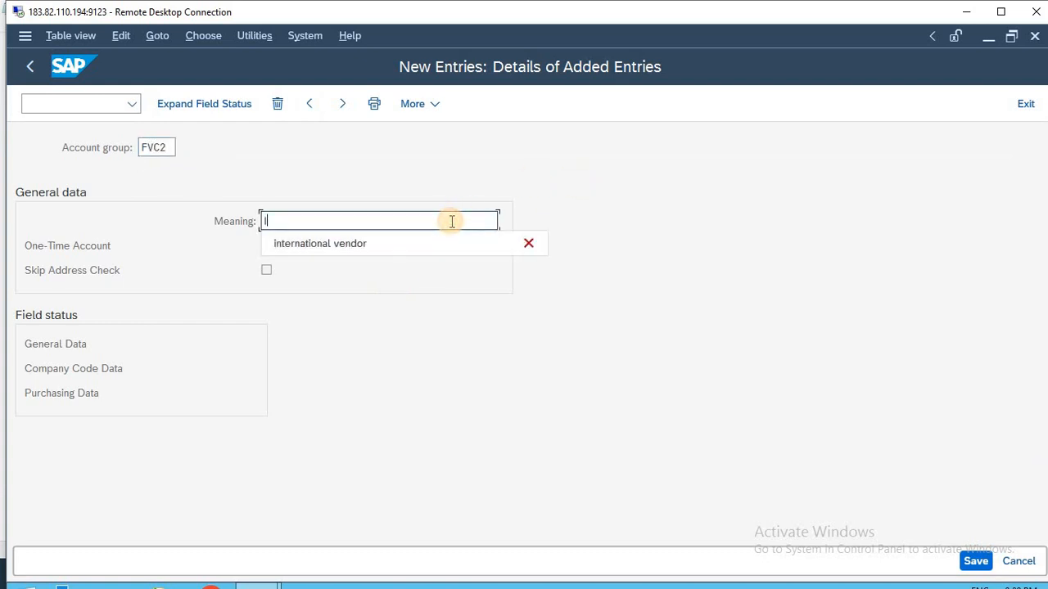
text(NT)
key(Down)
key(Return)
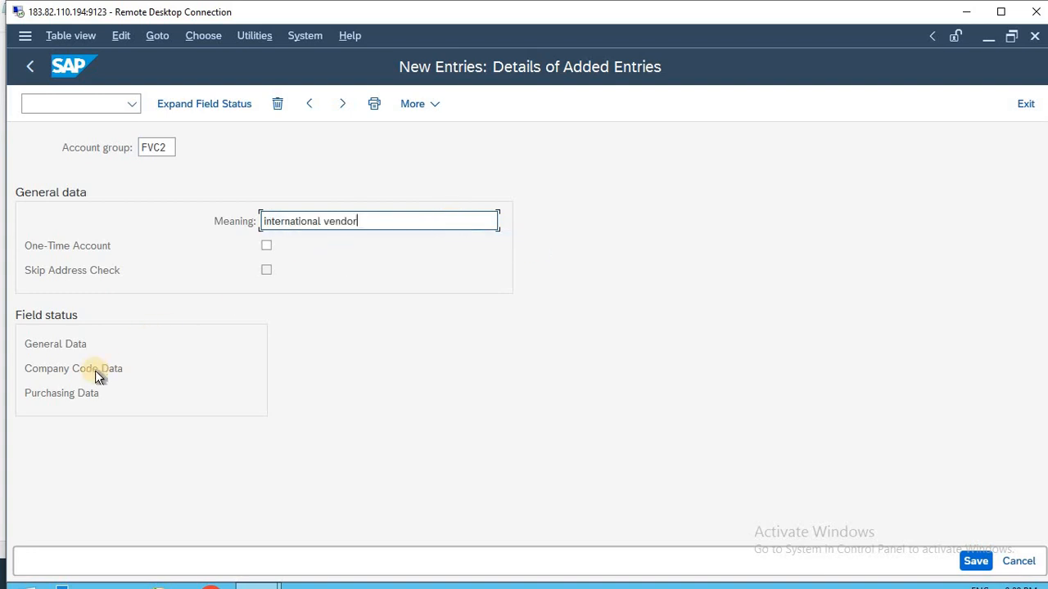
- Make the reconciliation account a required entry in FVC2's company code data, under Account management, and save the group
double_click(92, 371)
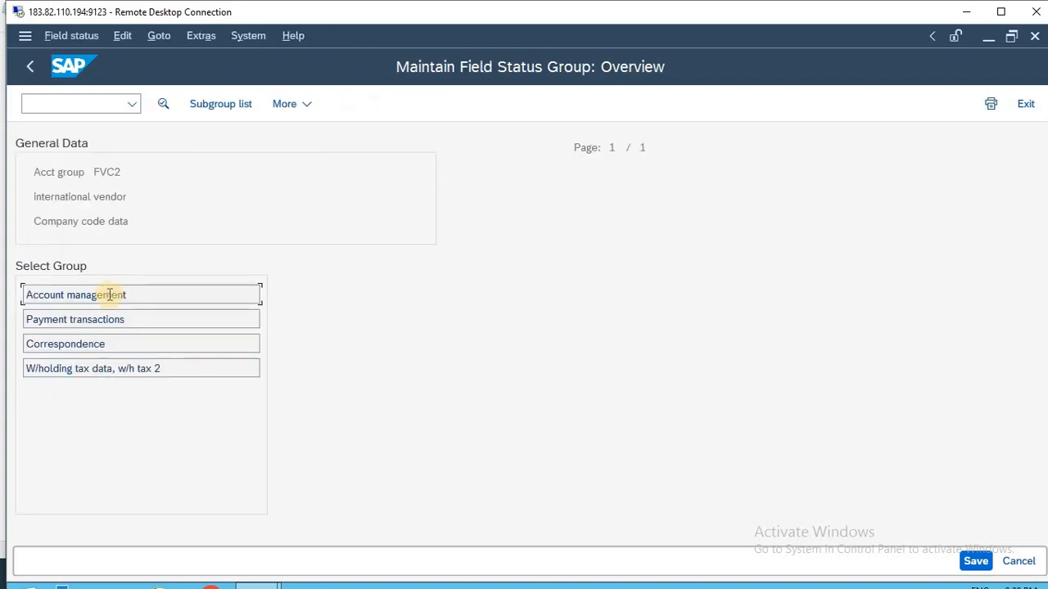
double_click(109, 294)
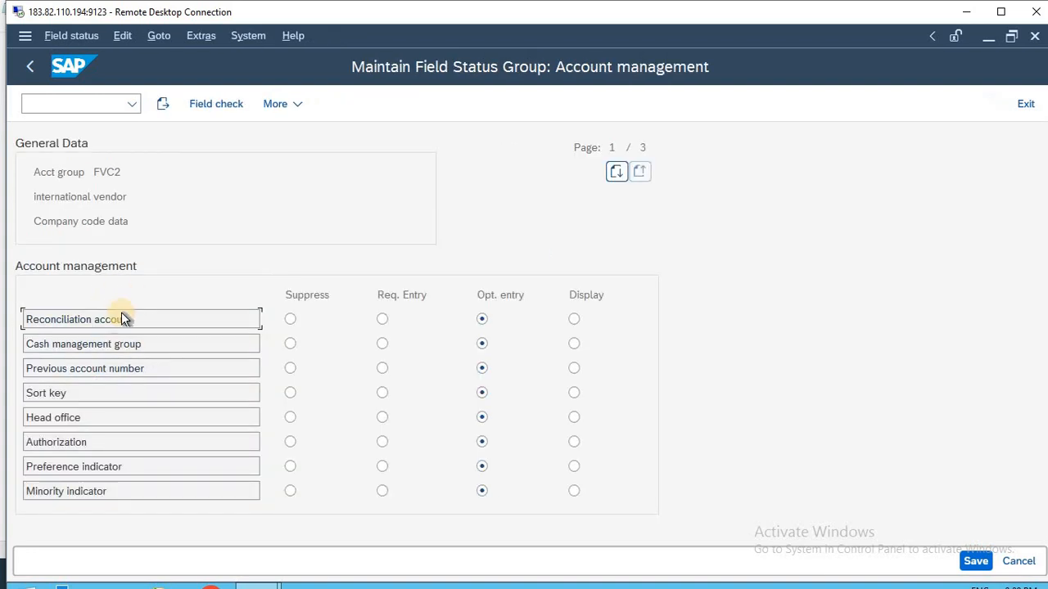
click(382, 320)
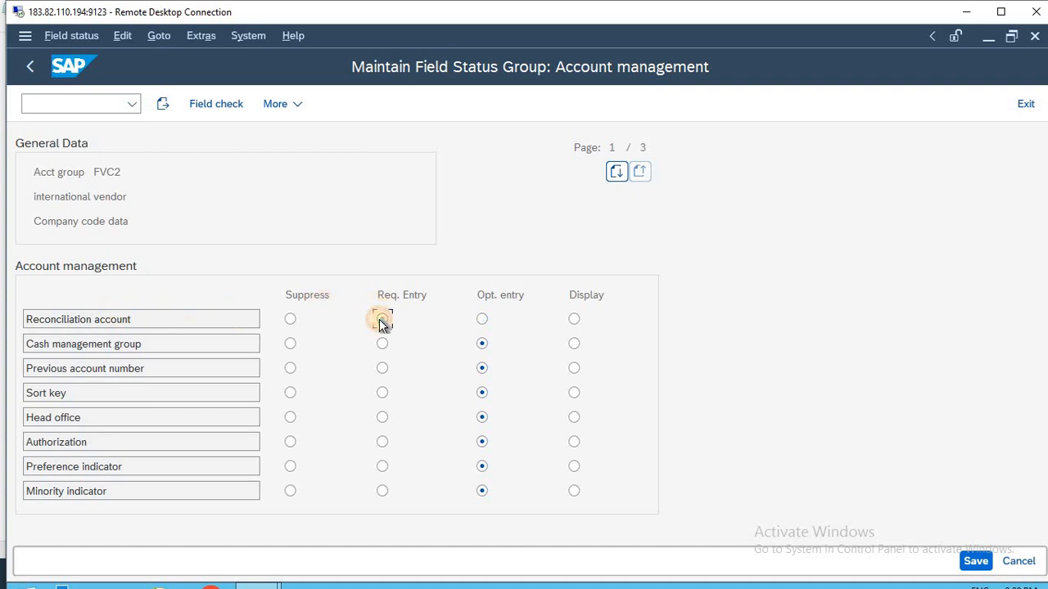
click(975, 560)
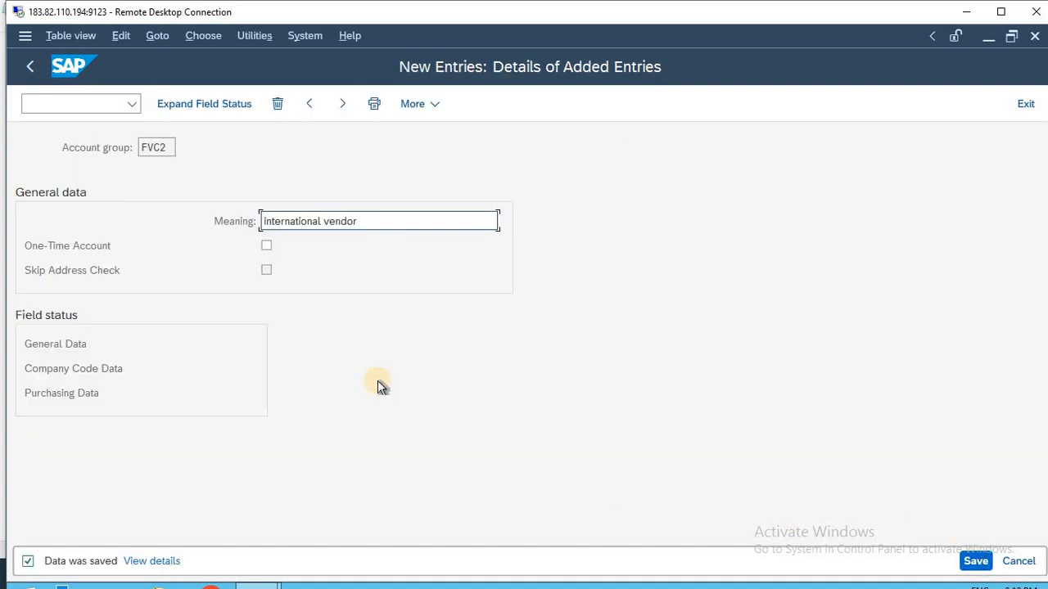
- Return to the account groups overview and add vendor account group FVC3 with the meaning "one time vendor"
key(F3)
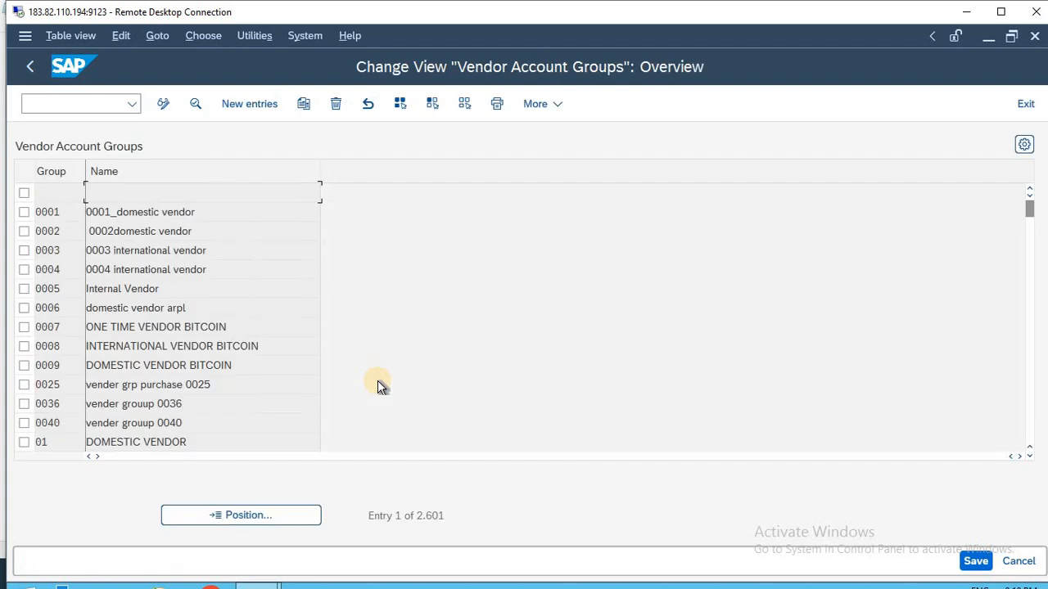
click(244, 104)
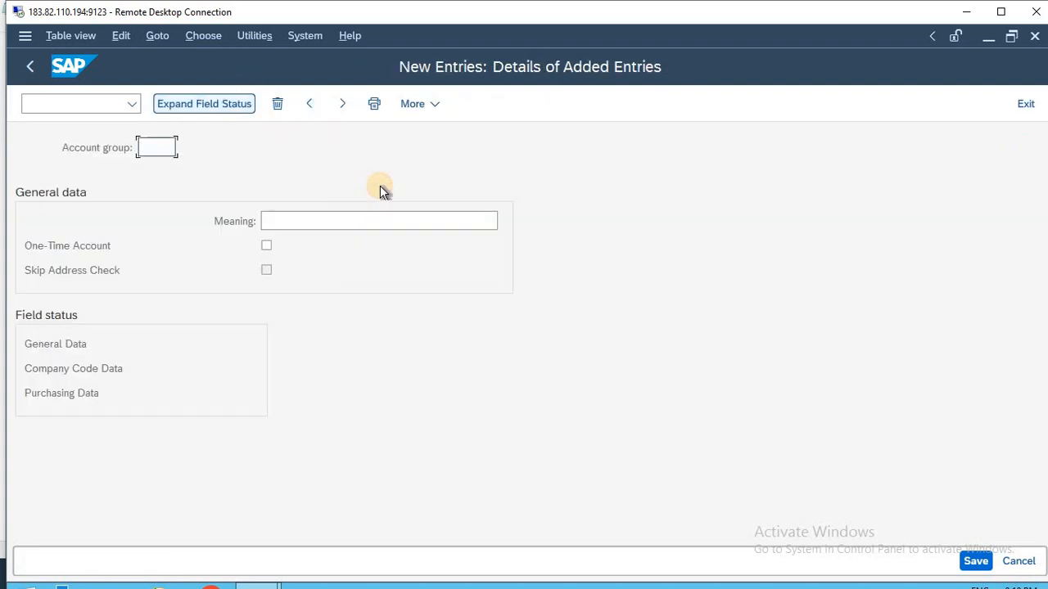
text(FVC)
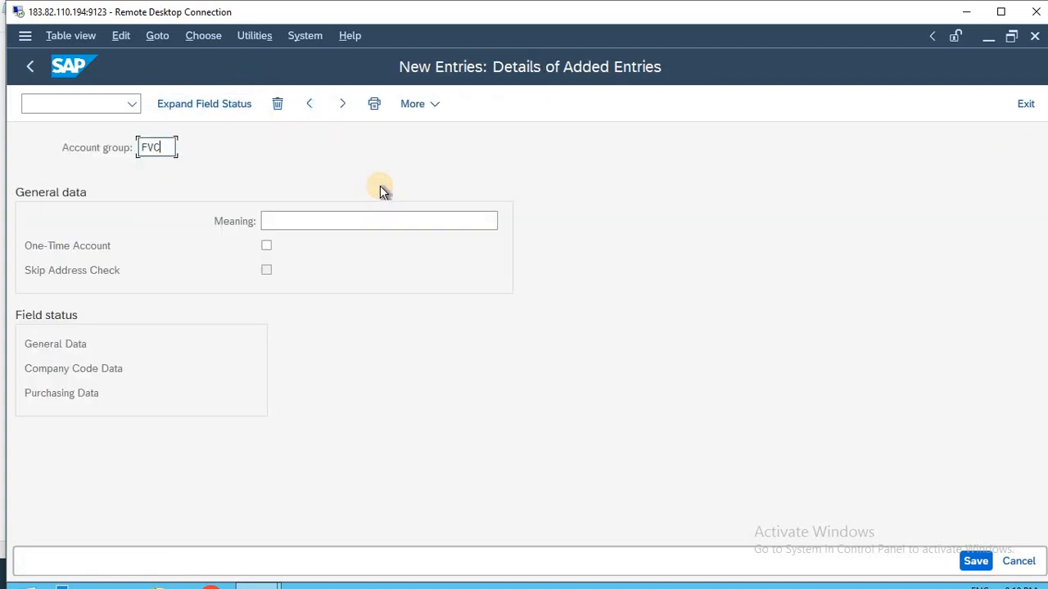
key(Tab)
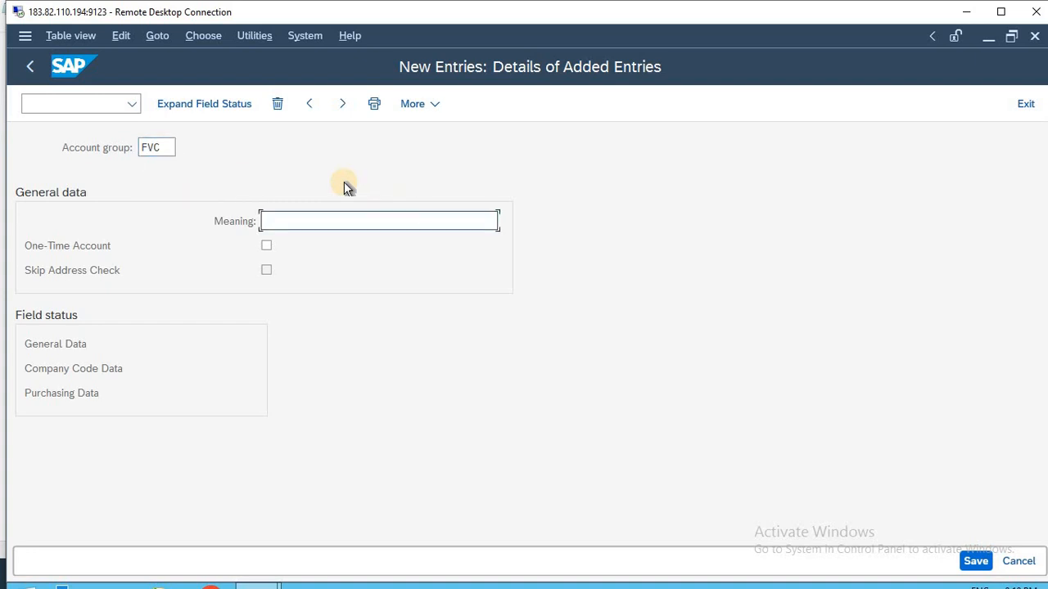
click(163, 147)
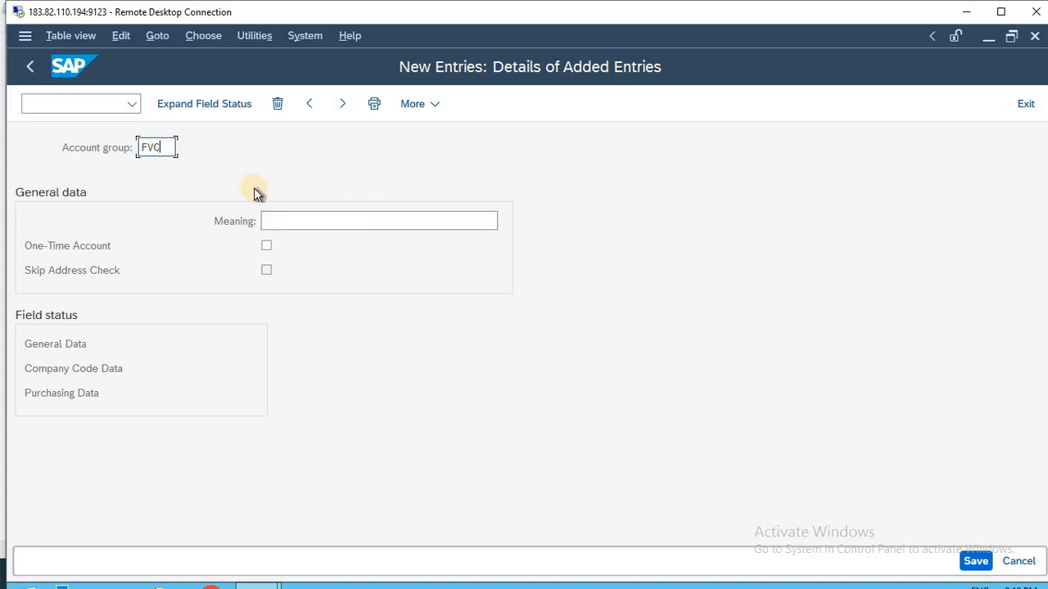
text(3)
key(Tab)
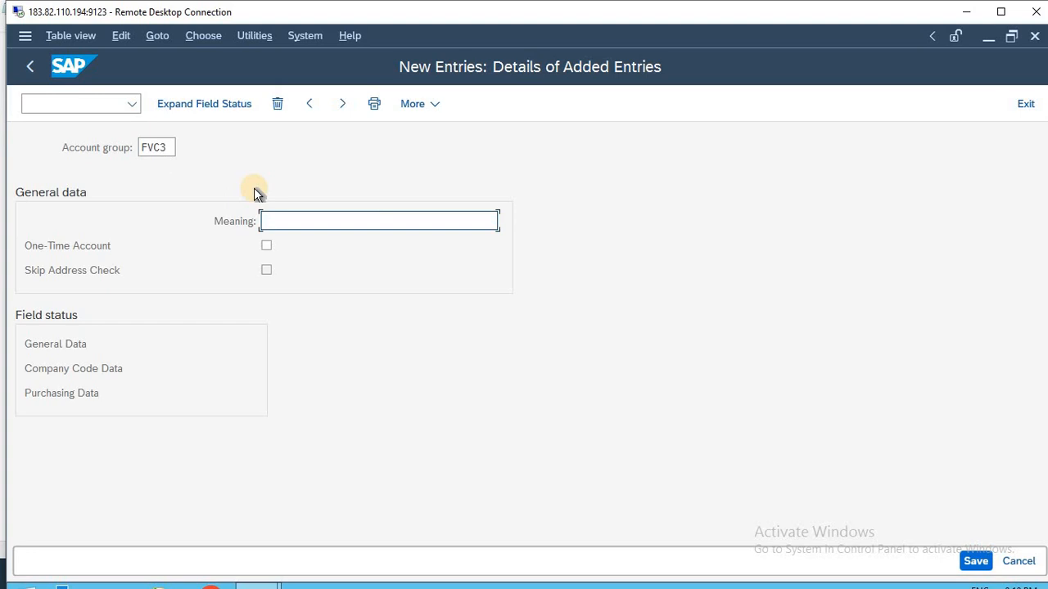
text(ONE)
key(Down)
key(Return)
- Review the reconciliation account's field status under Account management in FVC3's company code data, and return to the group details
double_click(102, 370)
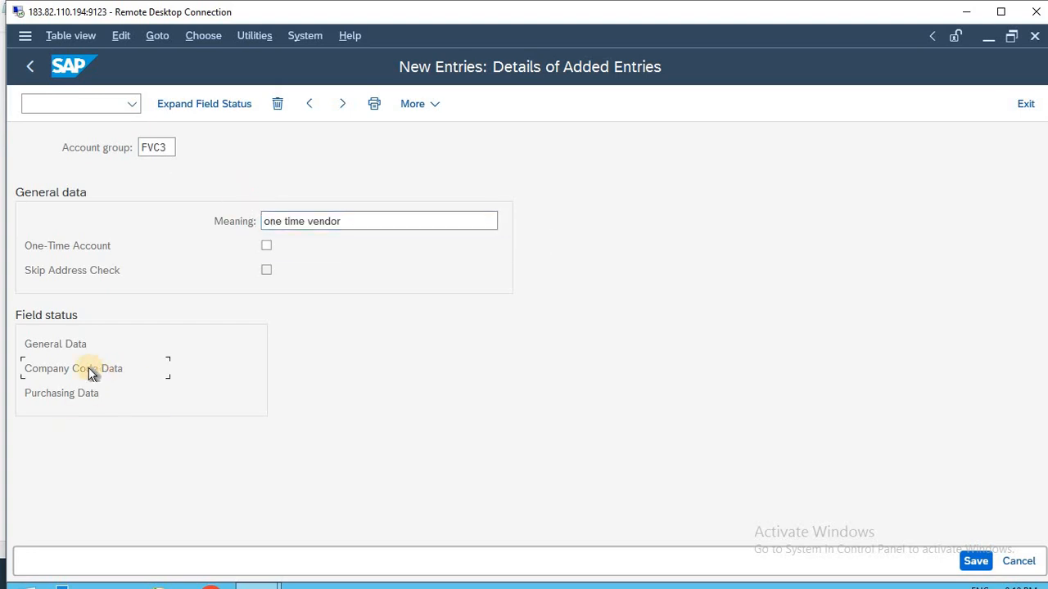
double_click(95, 296)
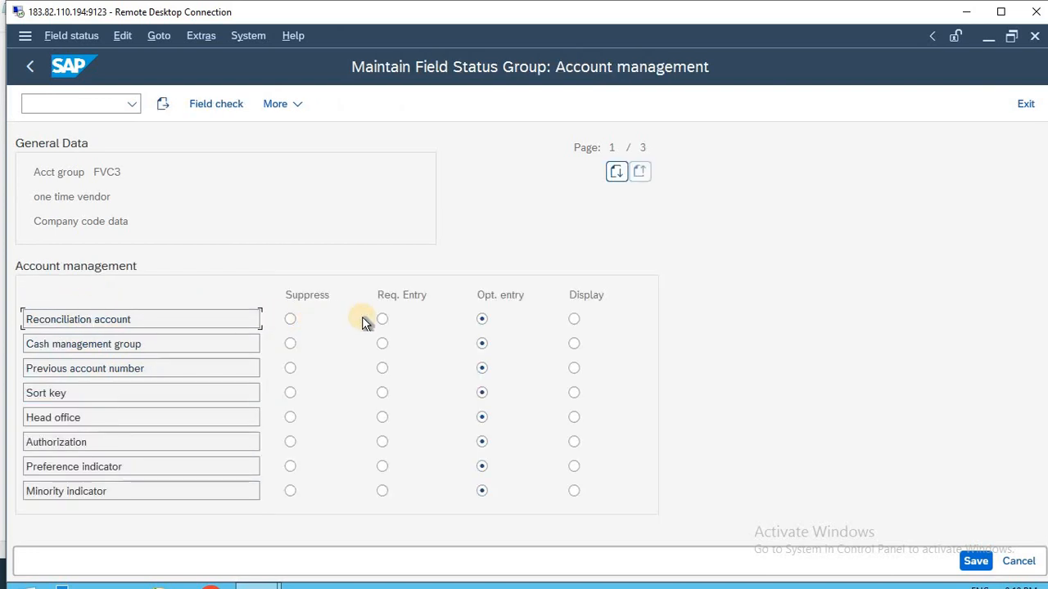
key(F3)
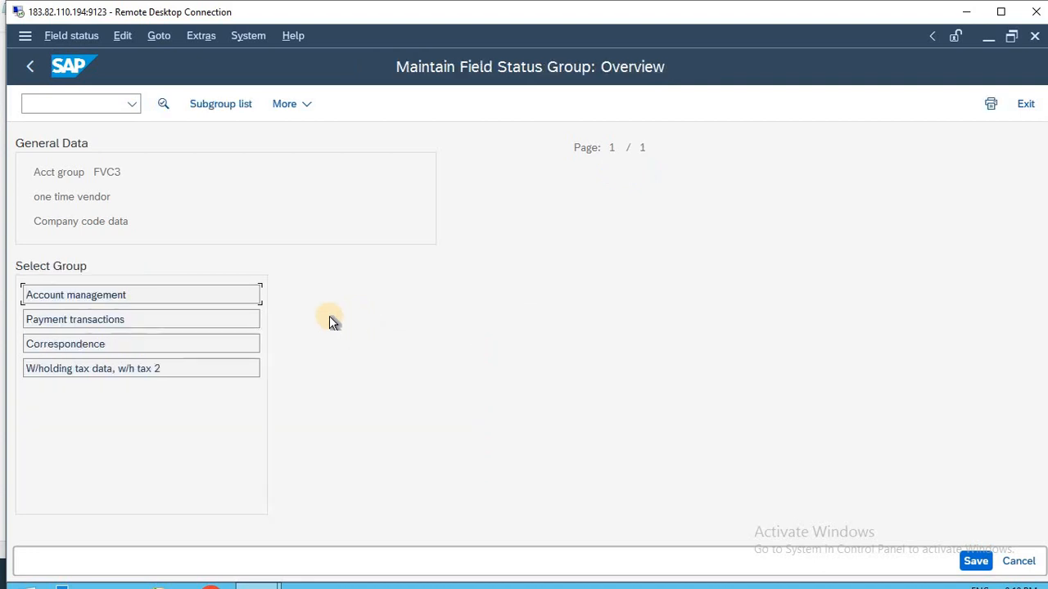
key(F3)
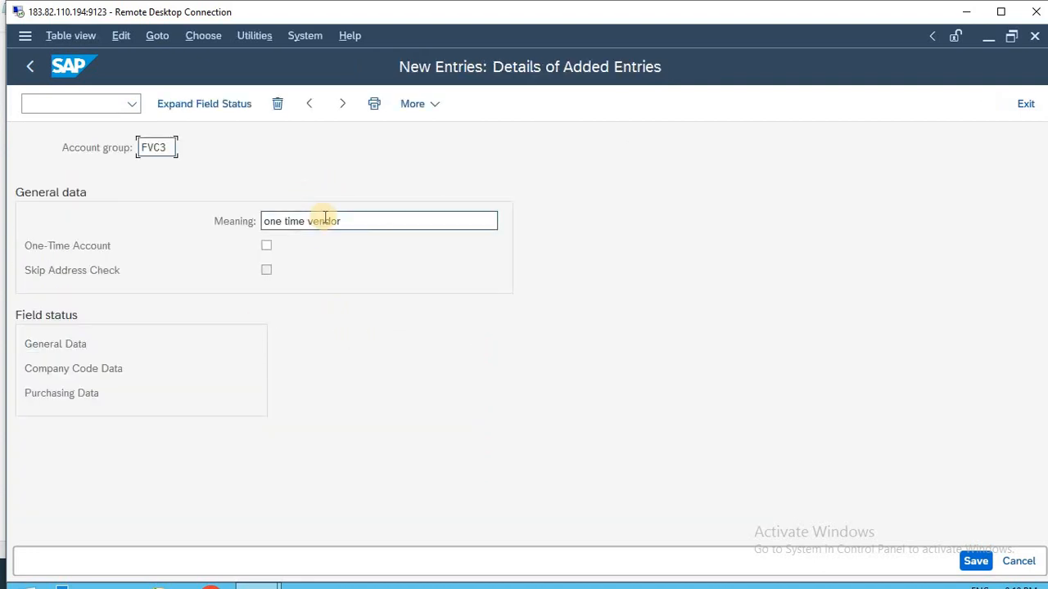
- Flag FVC3 as a one-time account with the address check skipped, save the group and return to the implementation guide
click(266, 245)
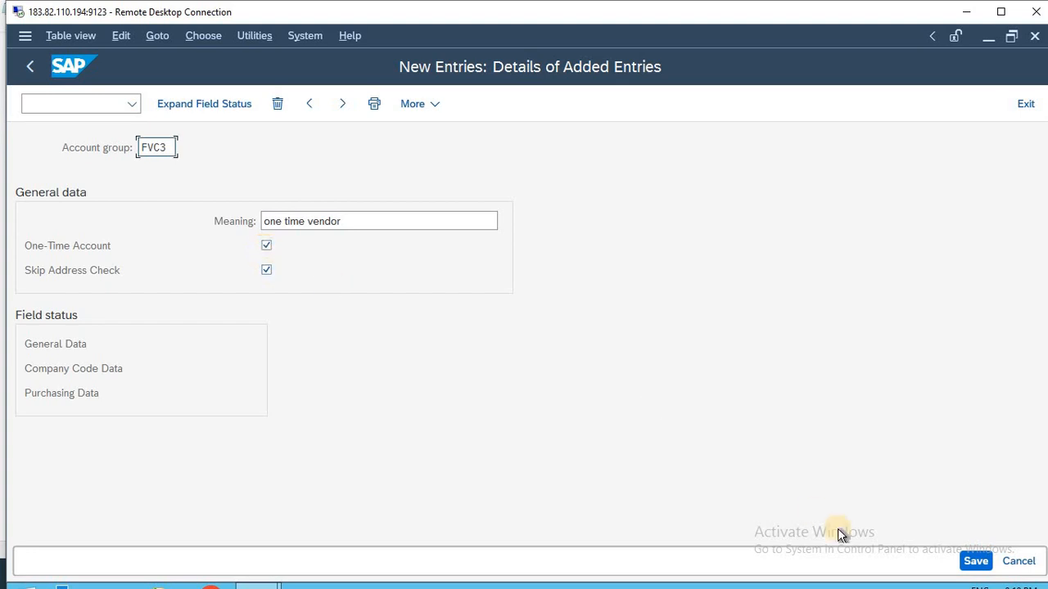
click(974, 561)
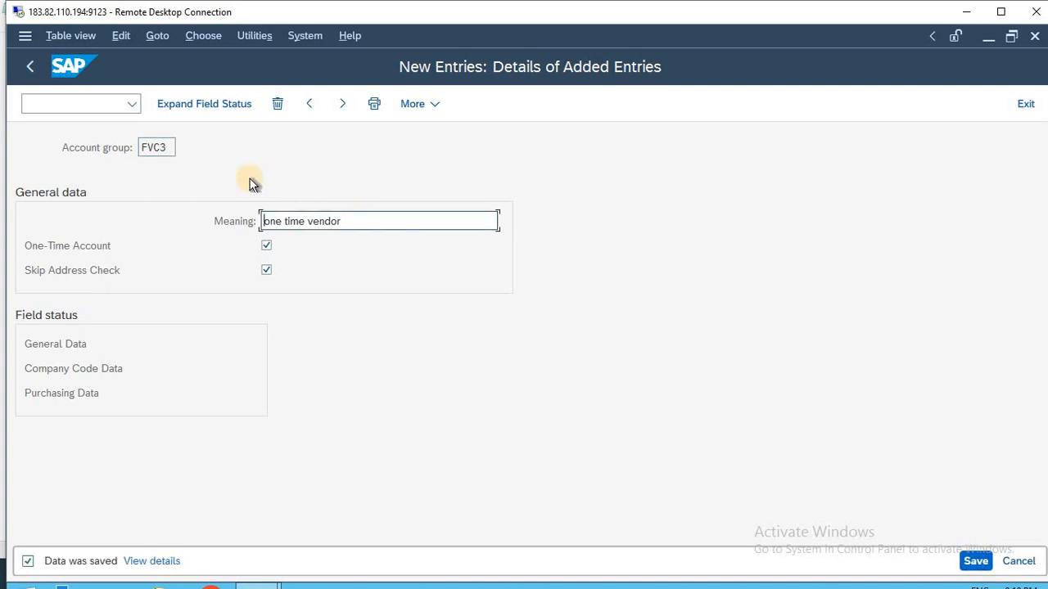
key(F3)
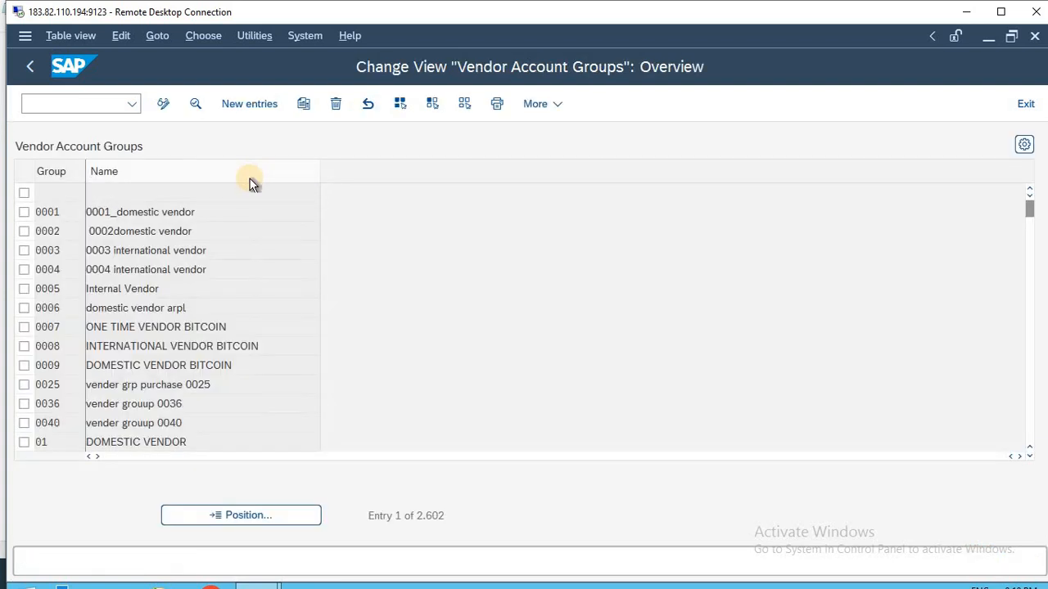
key(F3)
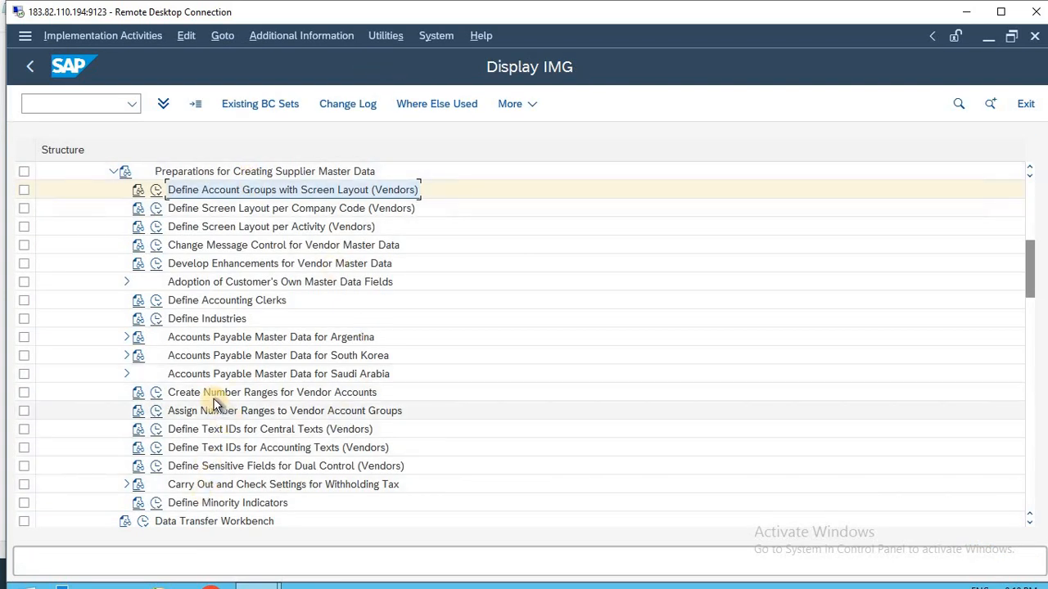
- Copy the activity name "Create Number Ranges for Vendor Accounts" into Notepad as item 2 and start item 3 with "3--" below a blank line
click(240, 396)
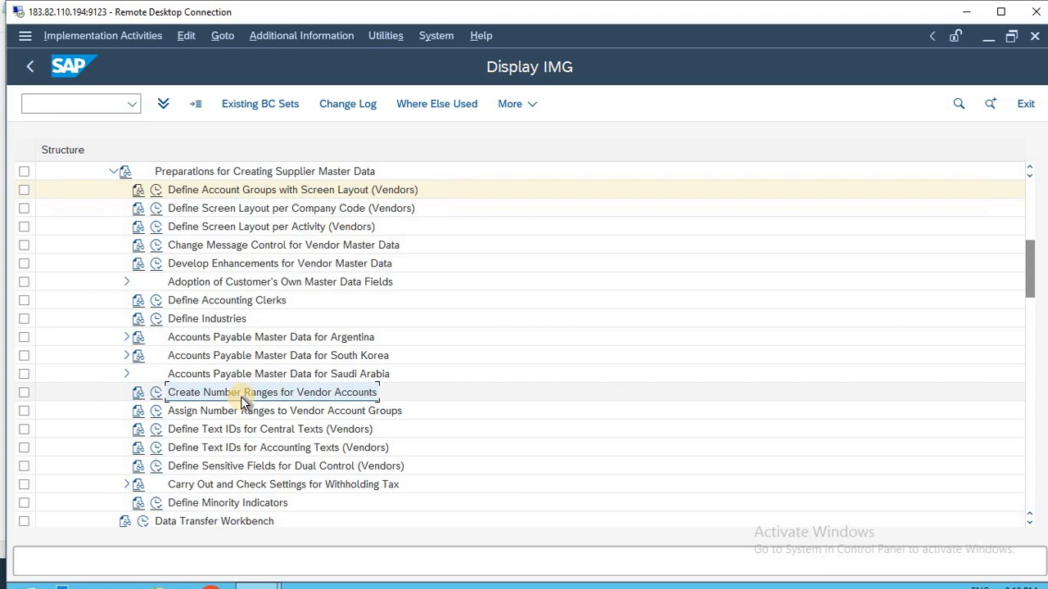
key(alt+Tab)
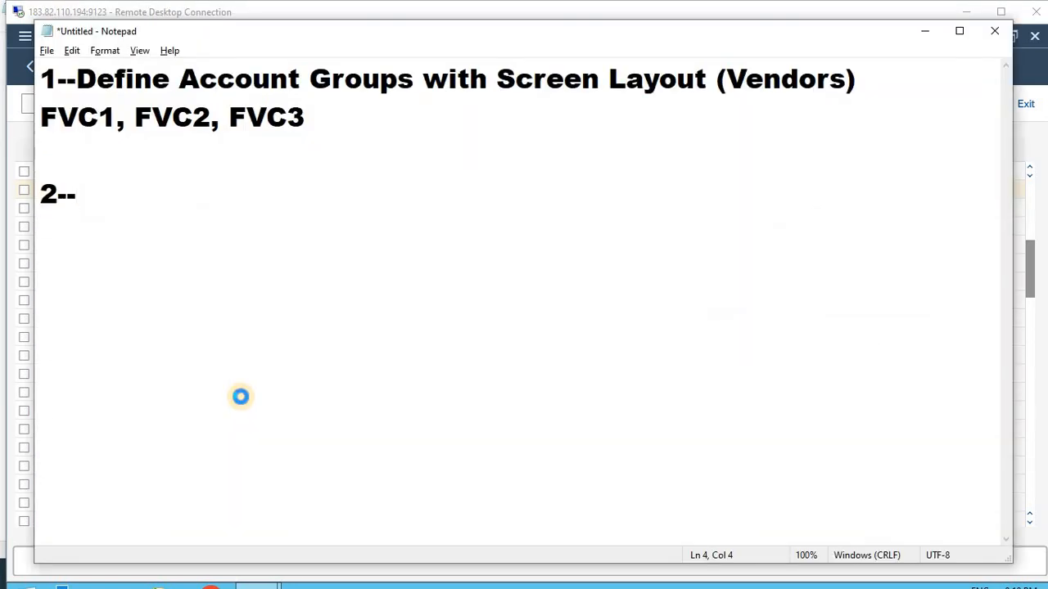
text(Create Number Ranges for Vendor Accounts)
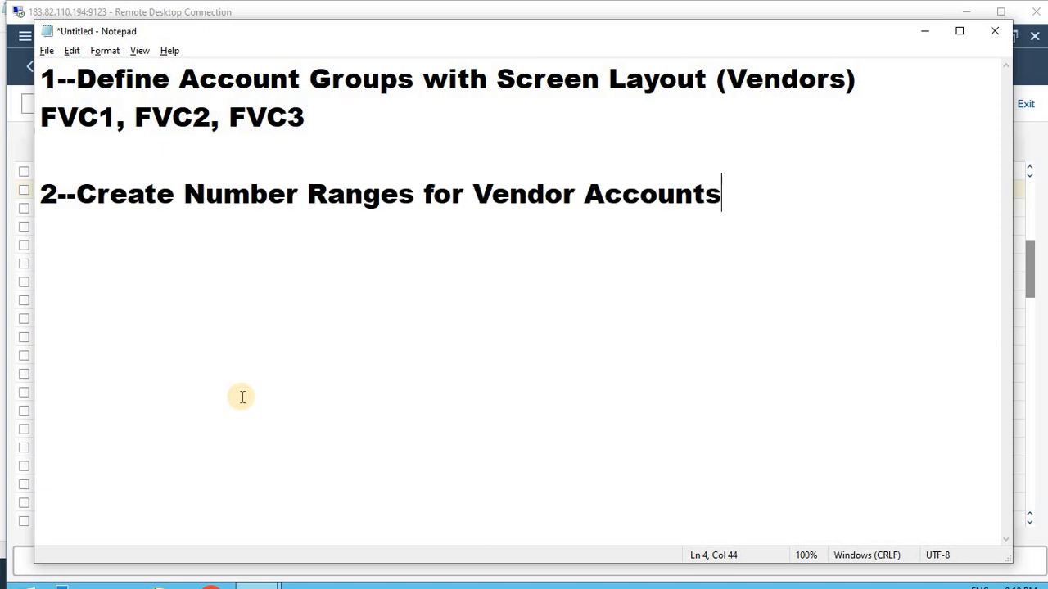
key(Return)
key(Return)
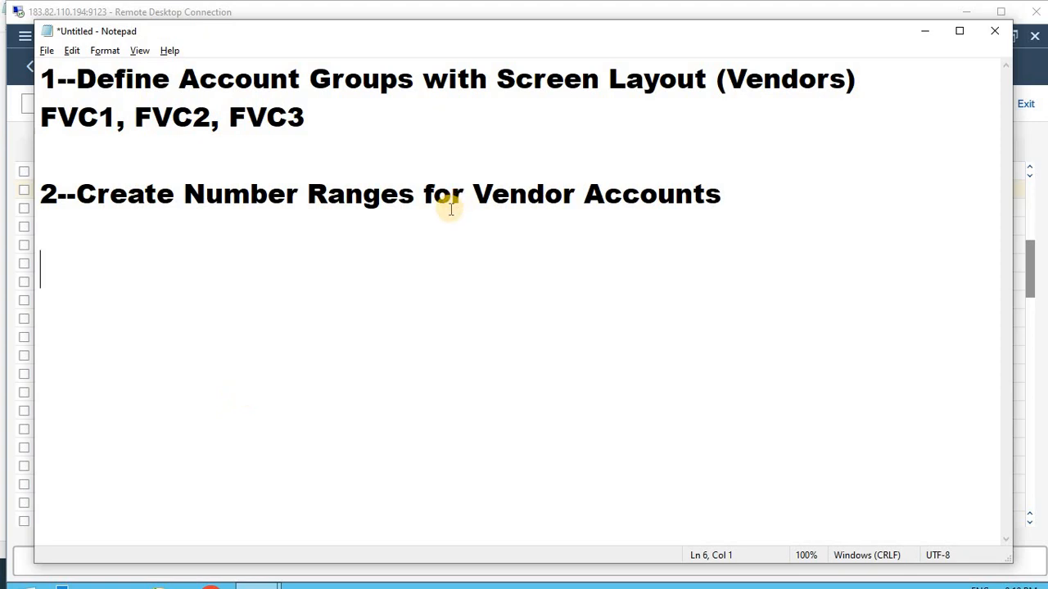
text(3--)
key(Up)
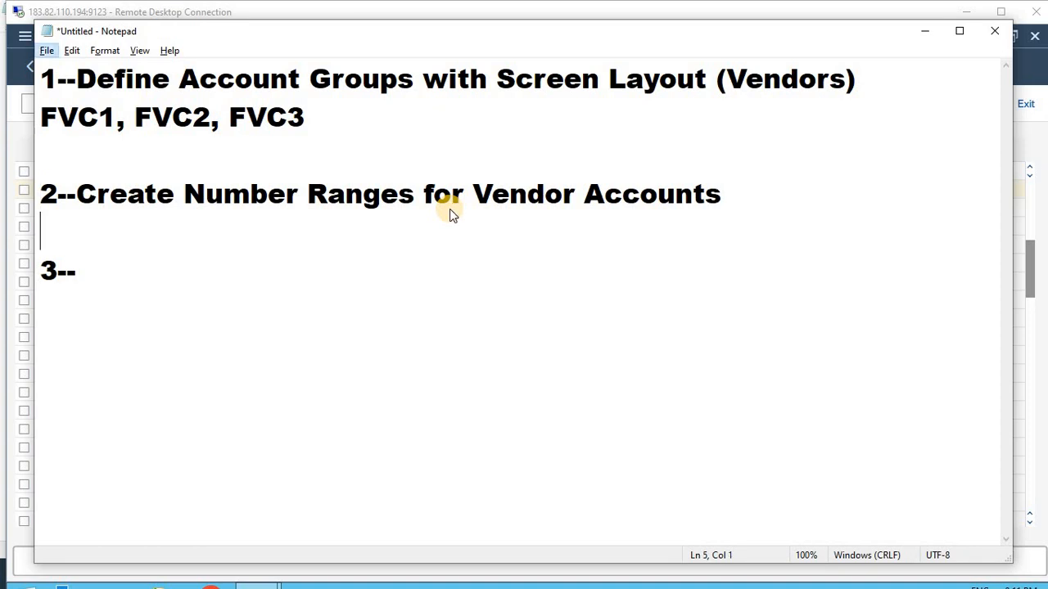
- Switch to SAP, run the Create Number Ranges for Vendor Accounts activity and open the vendor number intervals for editing
key(alt+Tab)
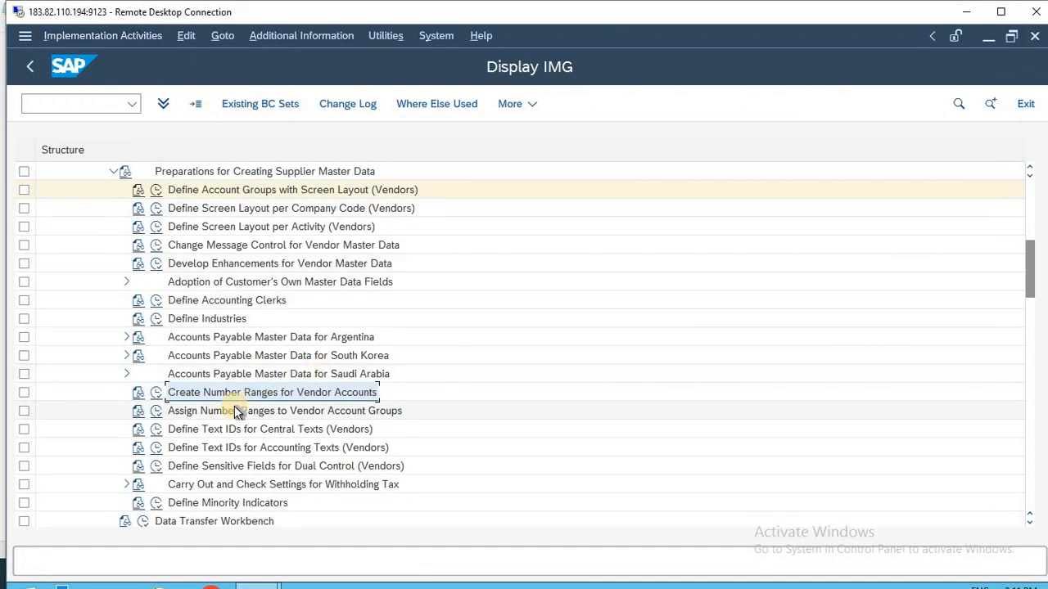
click(157, 396)
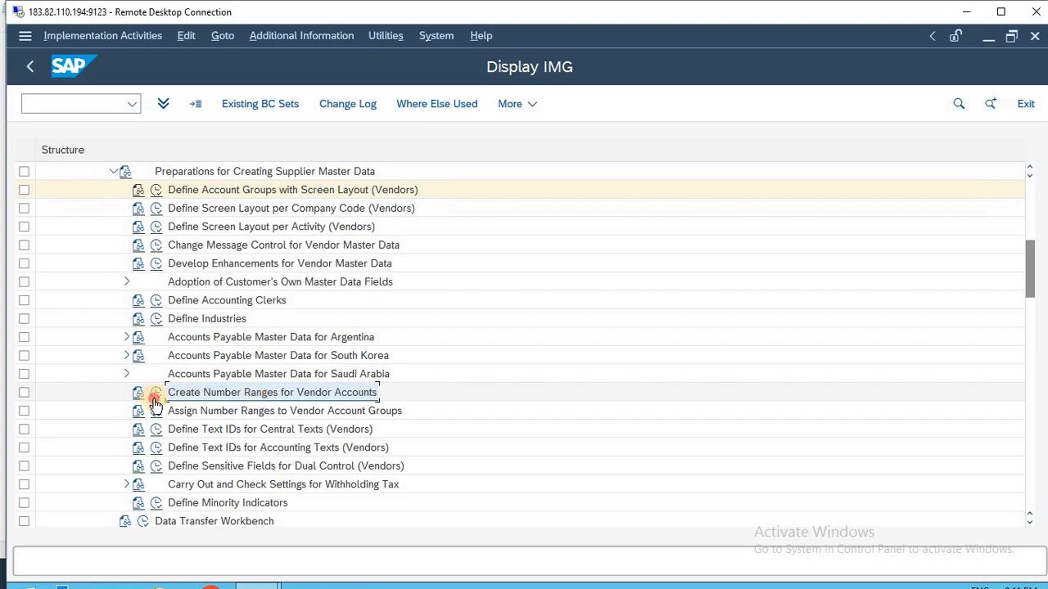
click(249, 195)
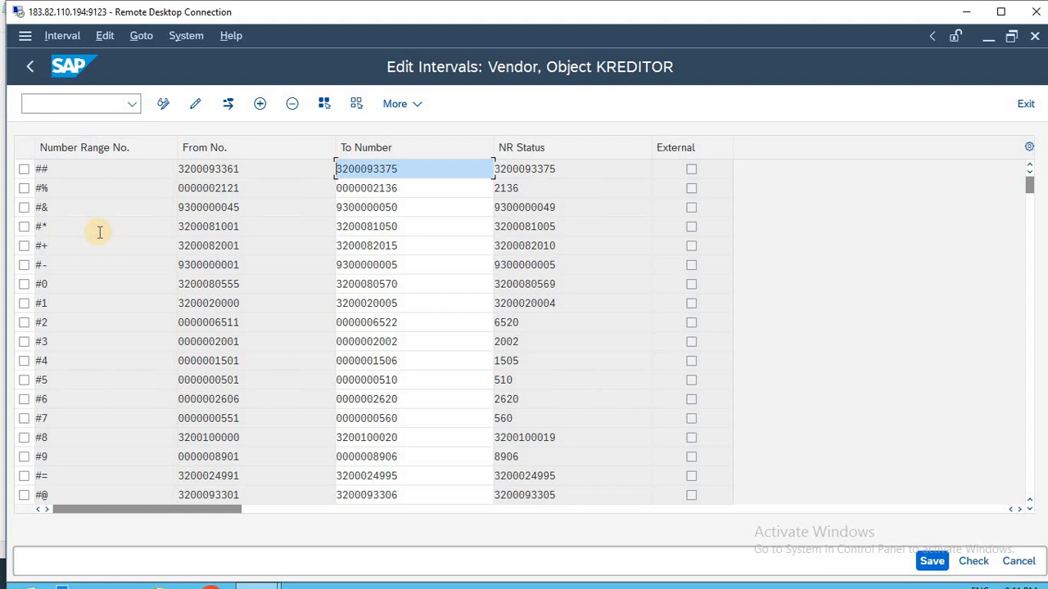
- Look through the existing vendor intervals and compare the from number, to number and number status of range #%
scroll(99, 231, down, 10)
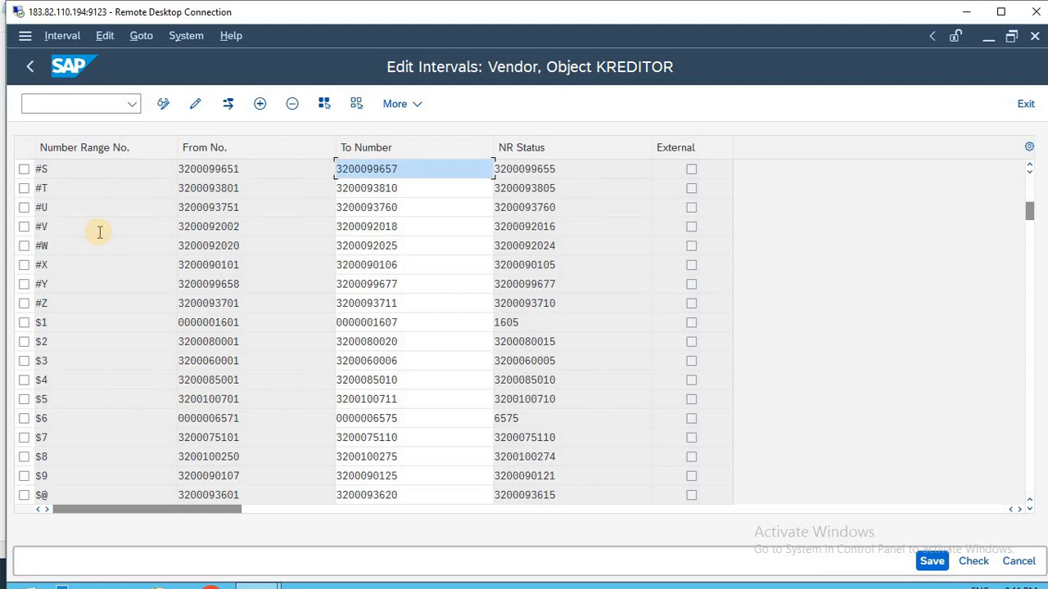
scroll(99, 231, up, 10)
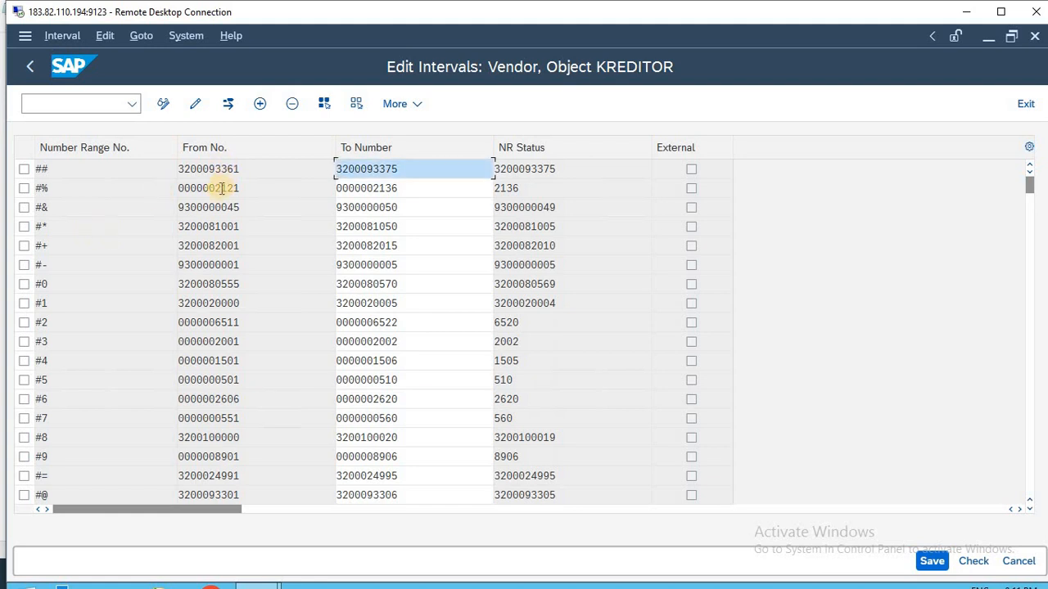
drag(222, 189, 247, 188)
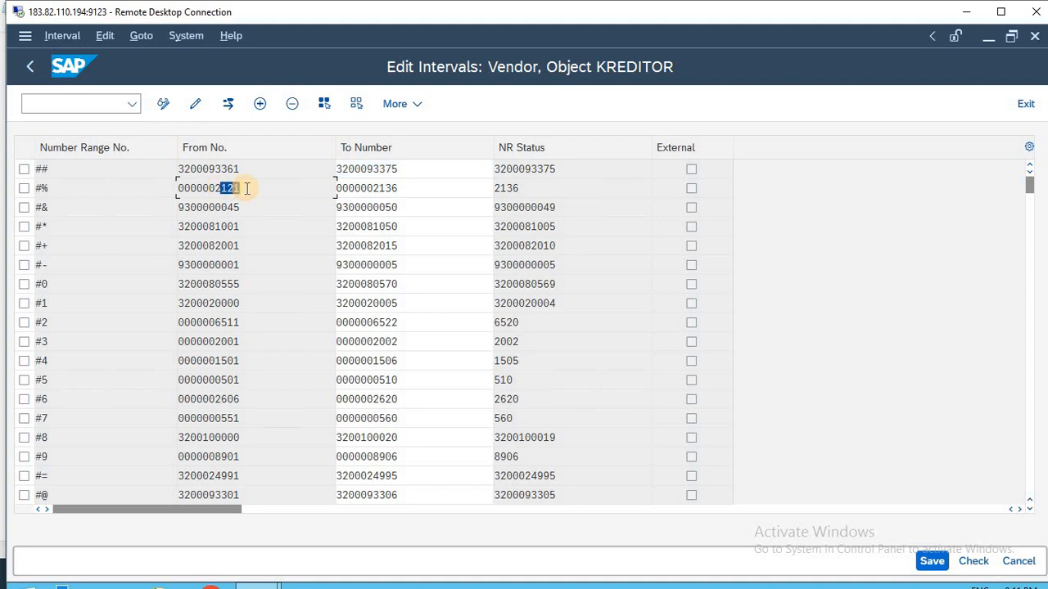
drag(380, 188, 431, 191)
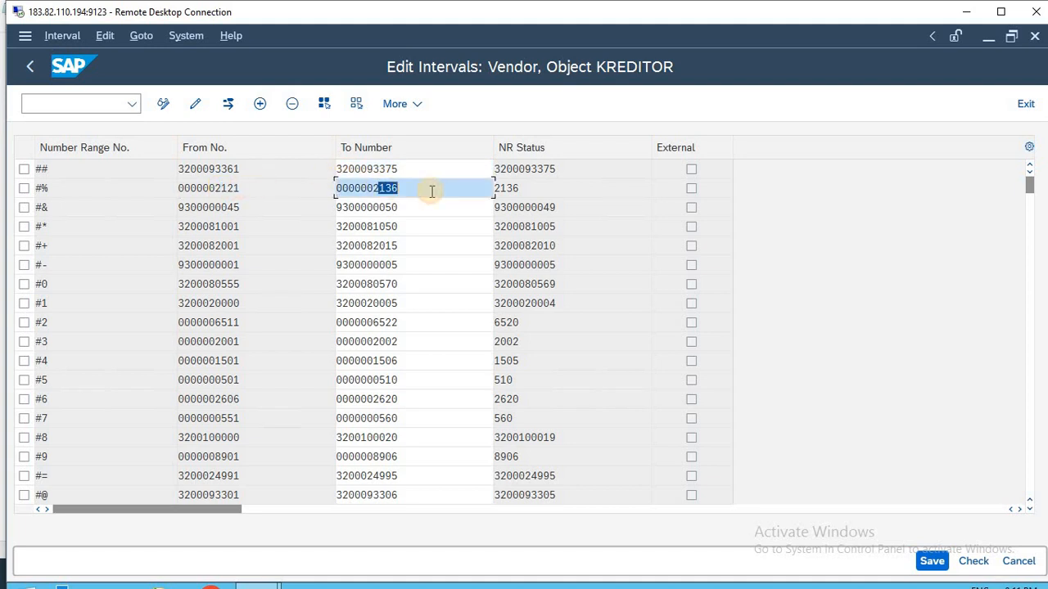
click(225, 189)
drag(253, 189, 223, 189)
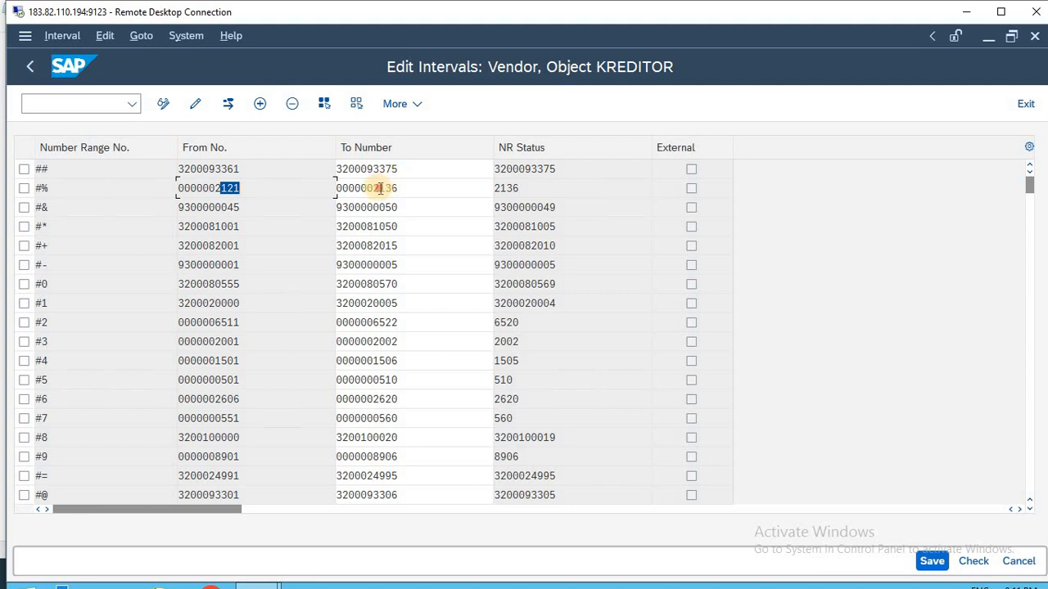
drag(381, 188, 416, 189)
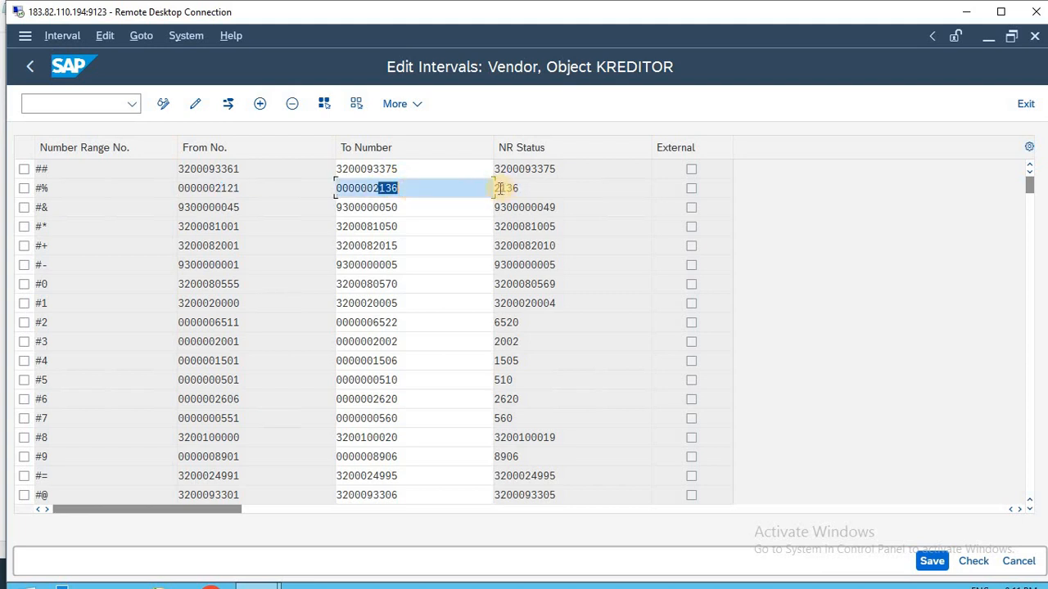
drag(499, 188, 551, 189)
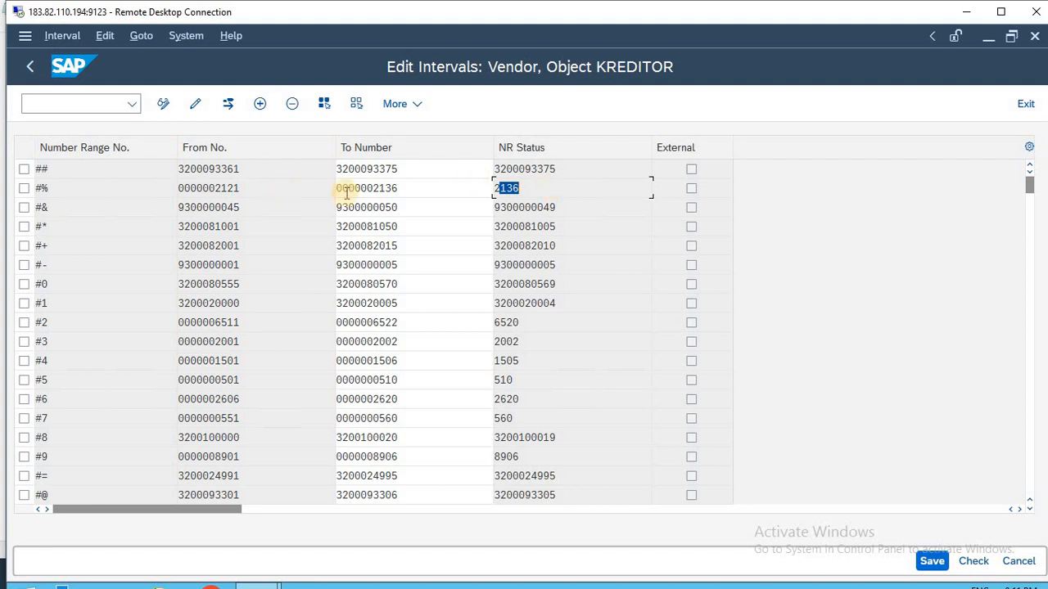
click(528, 186)
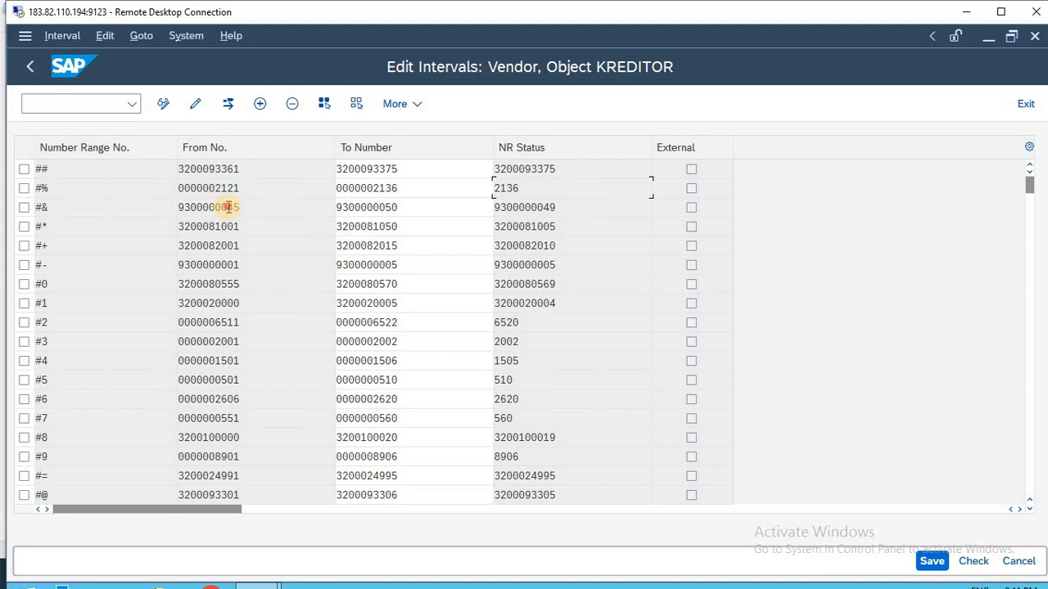
- Compare the from number, to number and number status of vendor range #&
drag(228, 207, 246, 206)
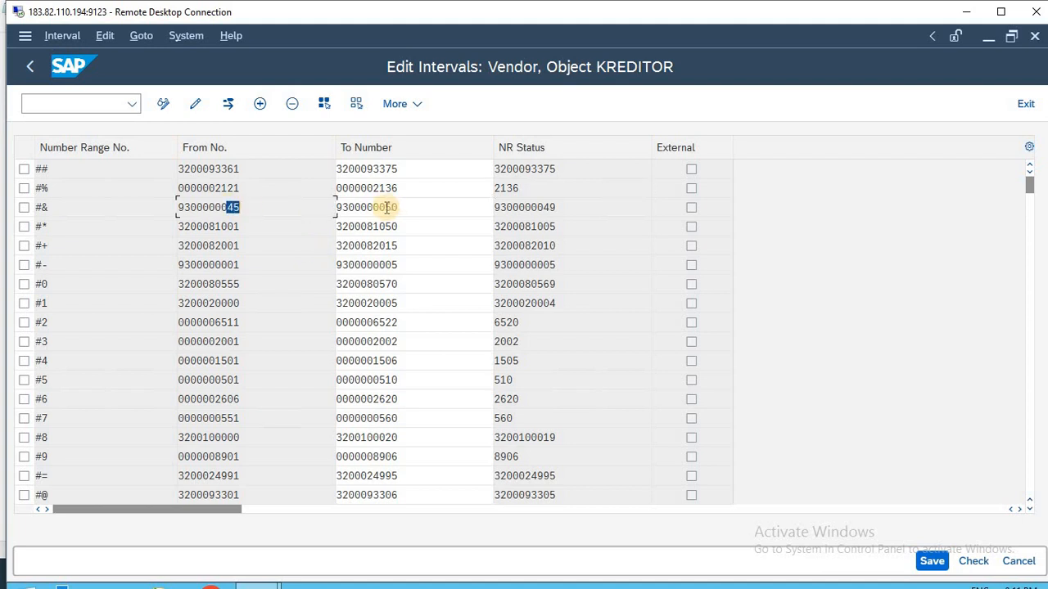
drag(384, 207, 409, 206)
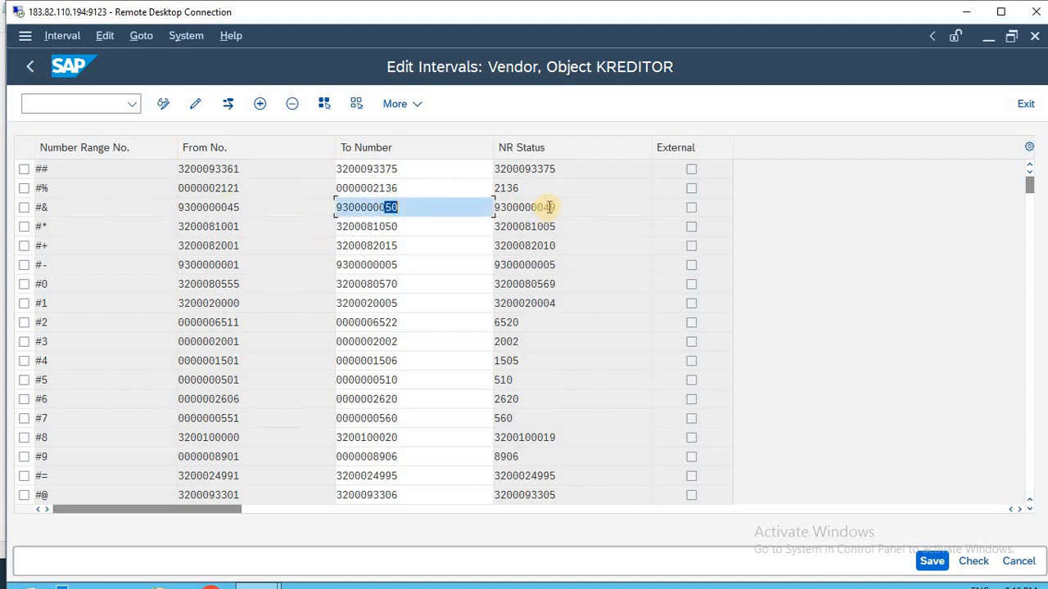
drag(544, 207, 584, 206)
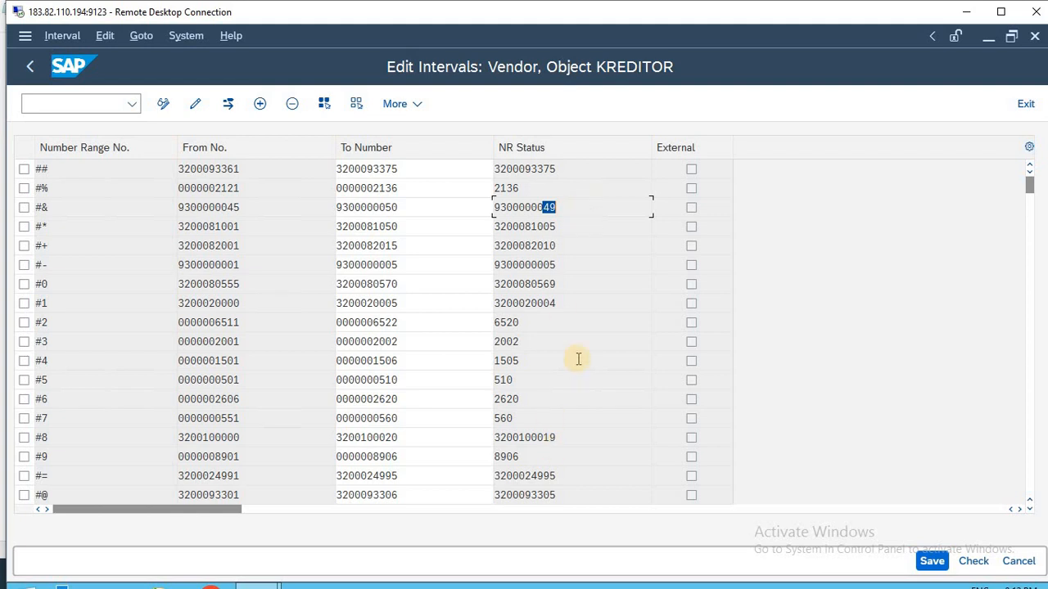
- Look further through the vendor intervals and check the from number, to number and number status of range (6
scroll(578, 359, down, 15)
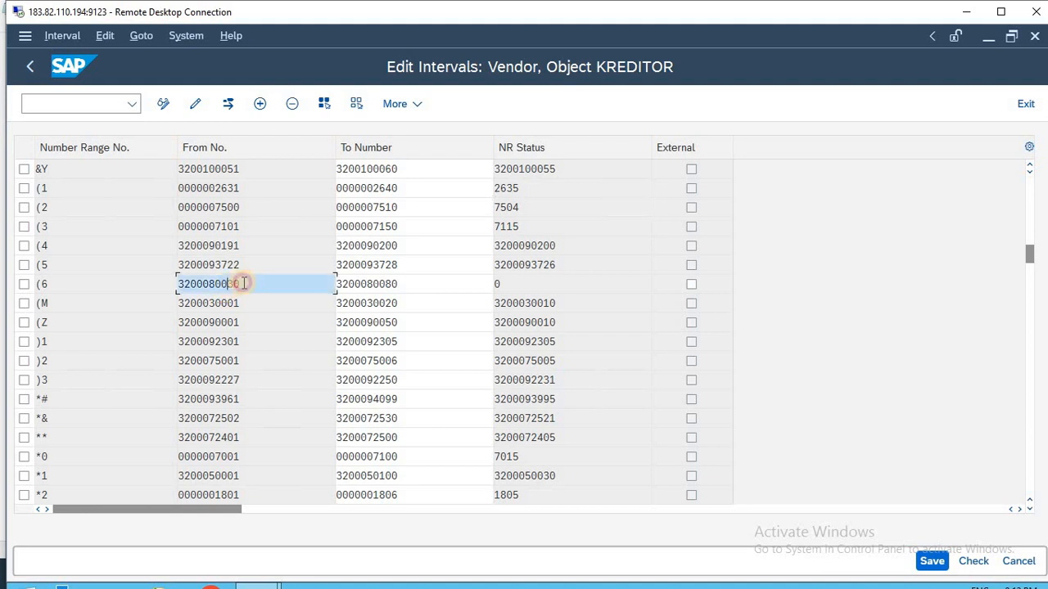
drag(231, 284, 410, 286)
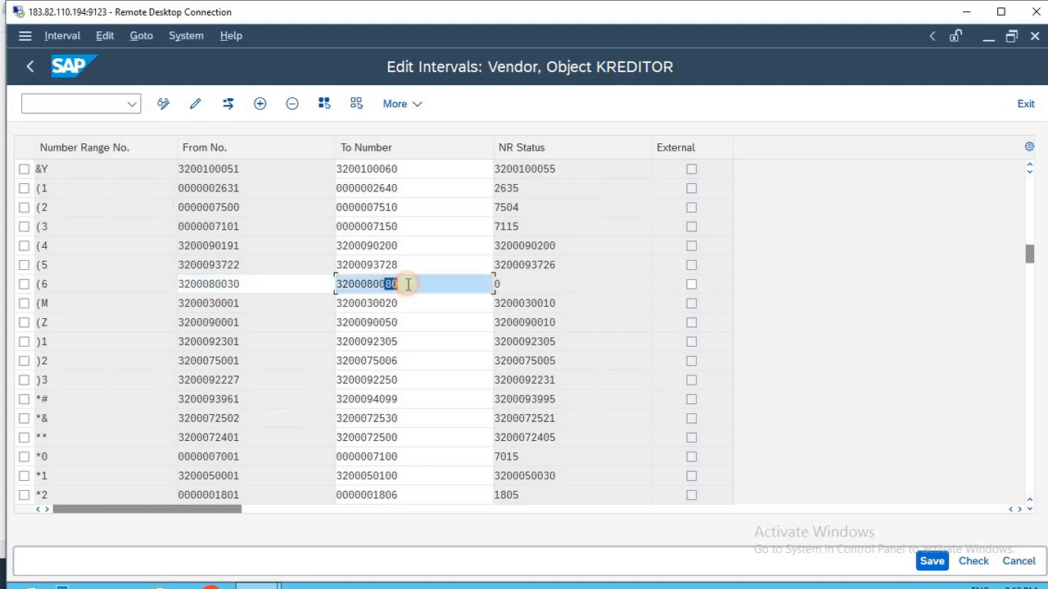
click(530, 283)
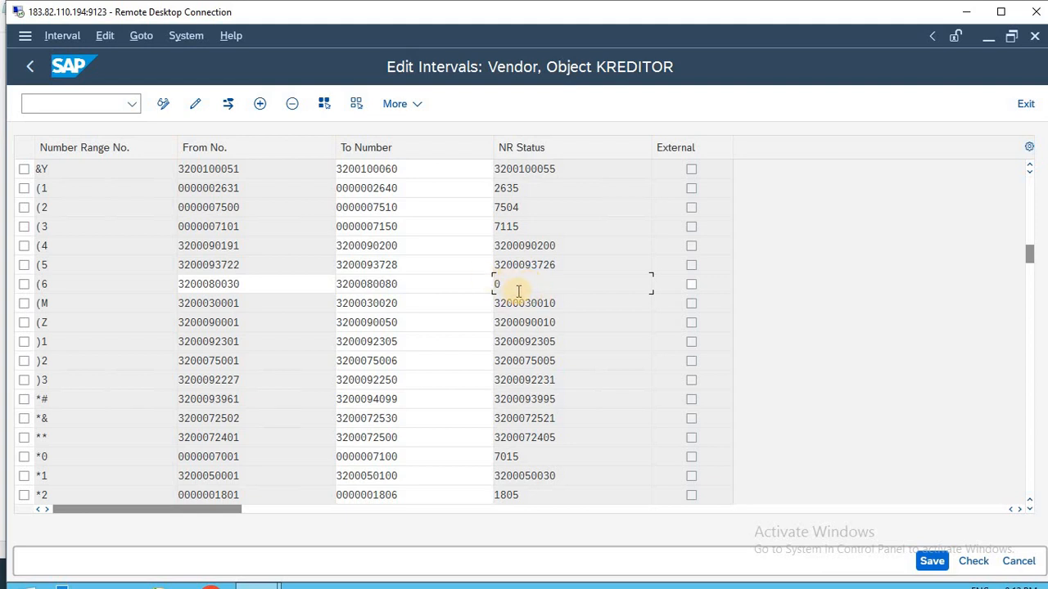
- Select vendor interval (6 and copy its range number into Notepad on the line below item 2
click(24, 284)
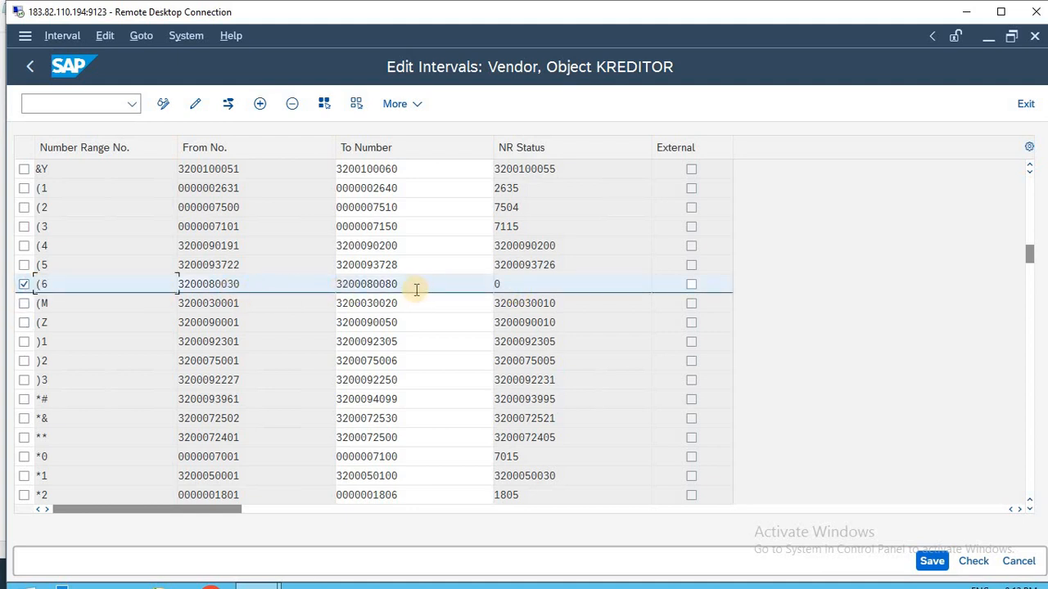
drag(59, 284, 4, 291)
key(ctrl+c)
key(alt+Tab)
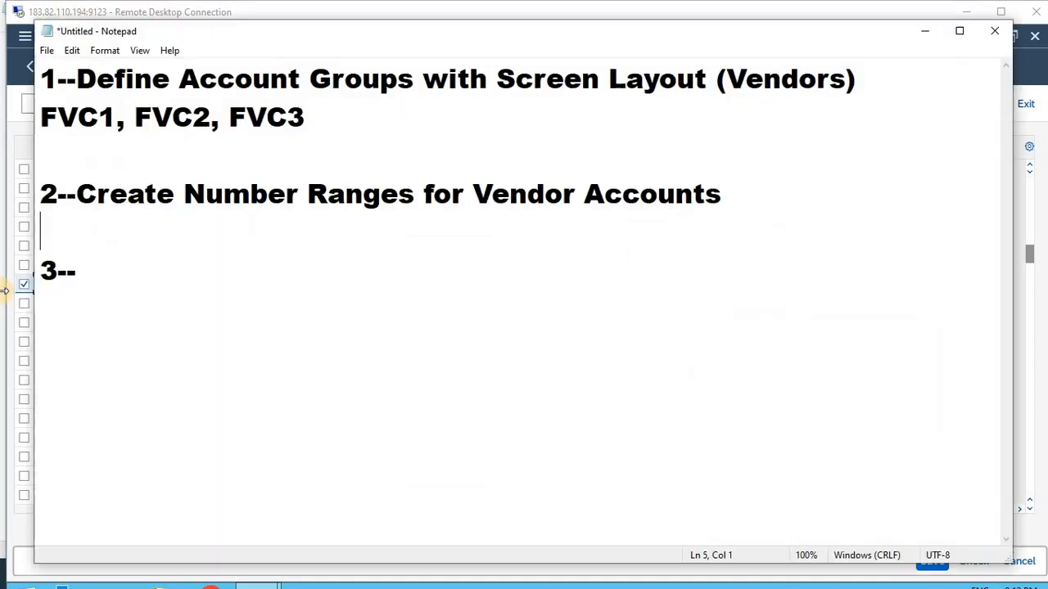
click(108, 269)
click(77, 237)
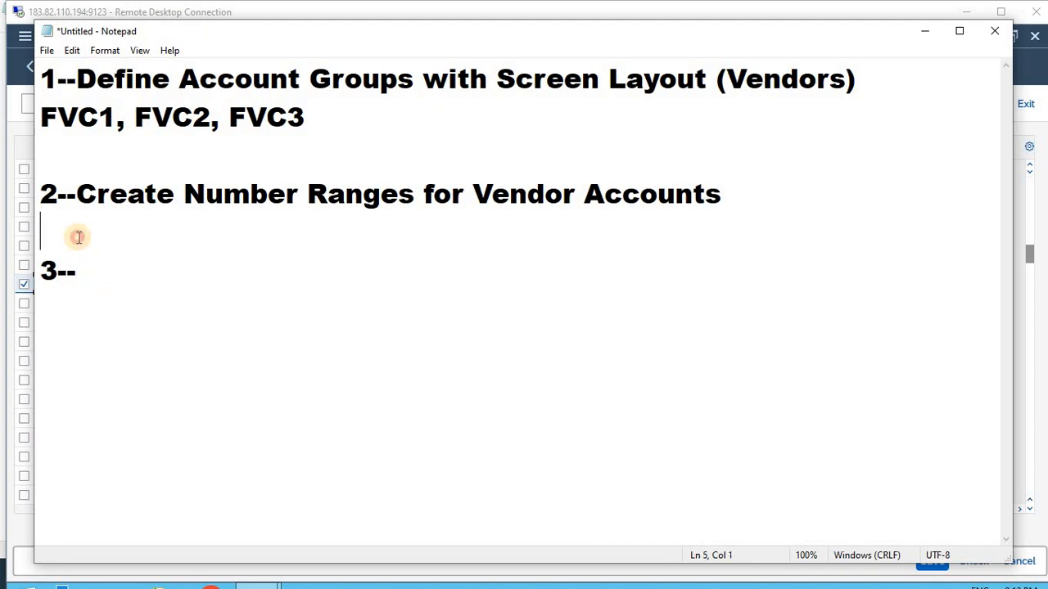
key(ctrl+v)
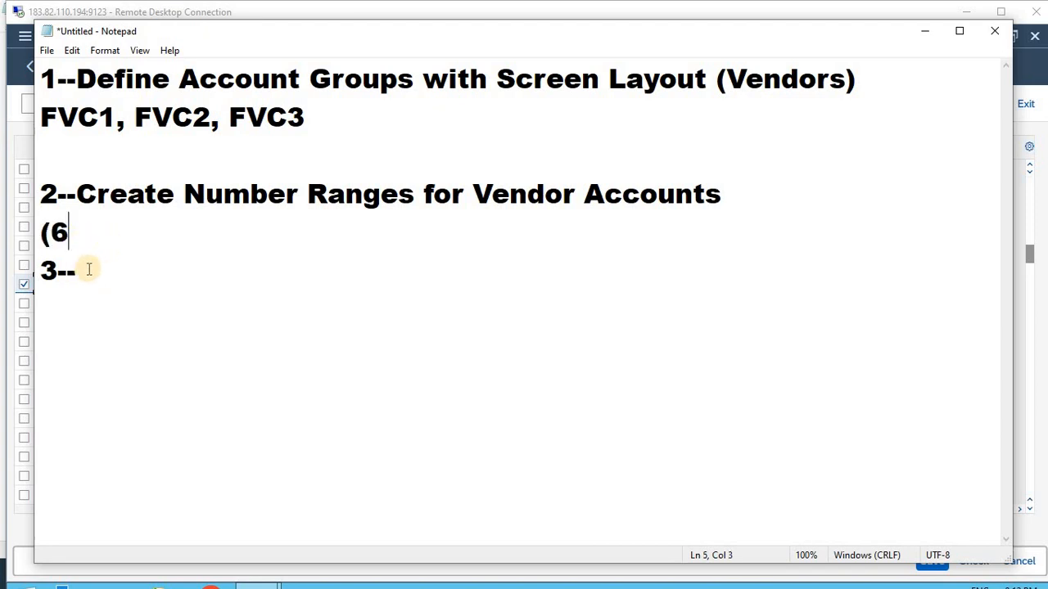
- Insert a blank line in Notepad between the range number "(6" and item 3
click(87, 269)
key(Return)
key(Up)
key(Return)
key(Up)
key(Up)
- Switch to SAP, exit interval editing without saving and return to the implementation guide
key(alt+Tab)
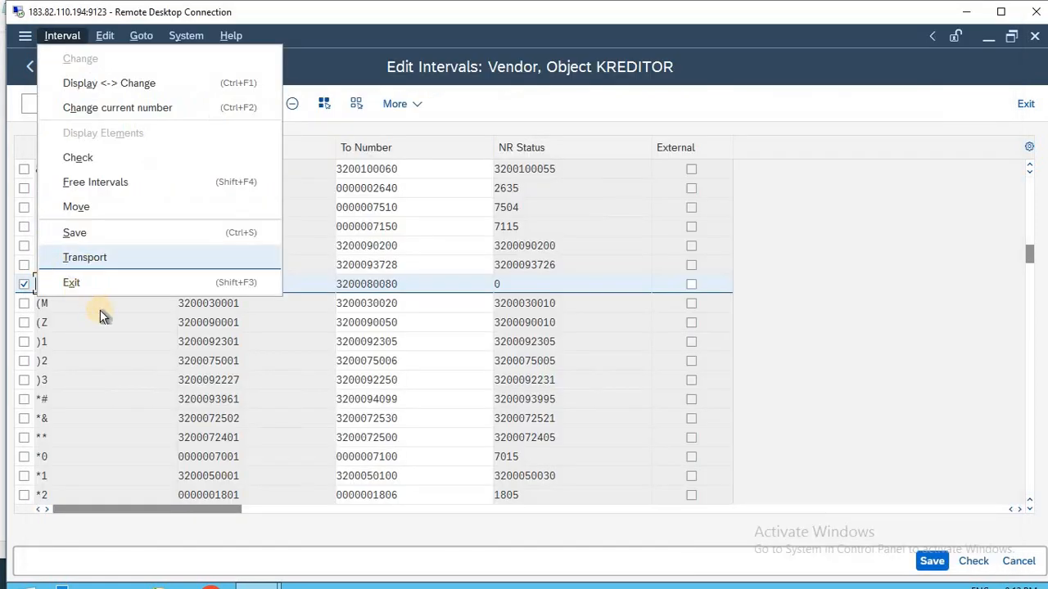
click(100, 316)
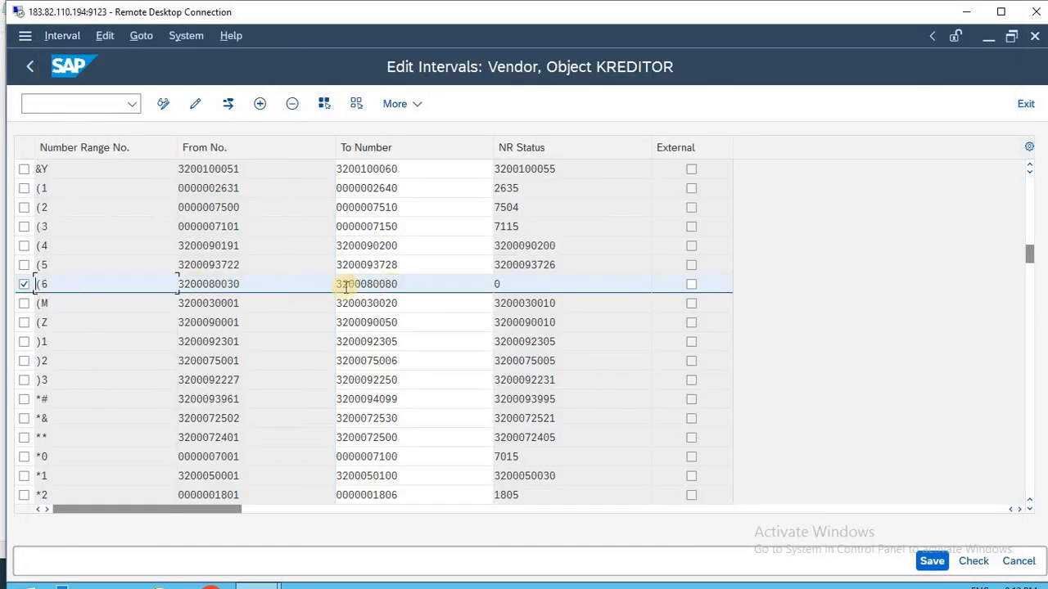
key(F12)
click(314, 474)
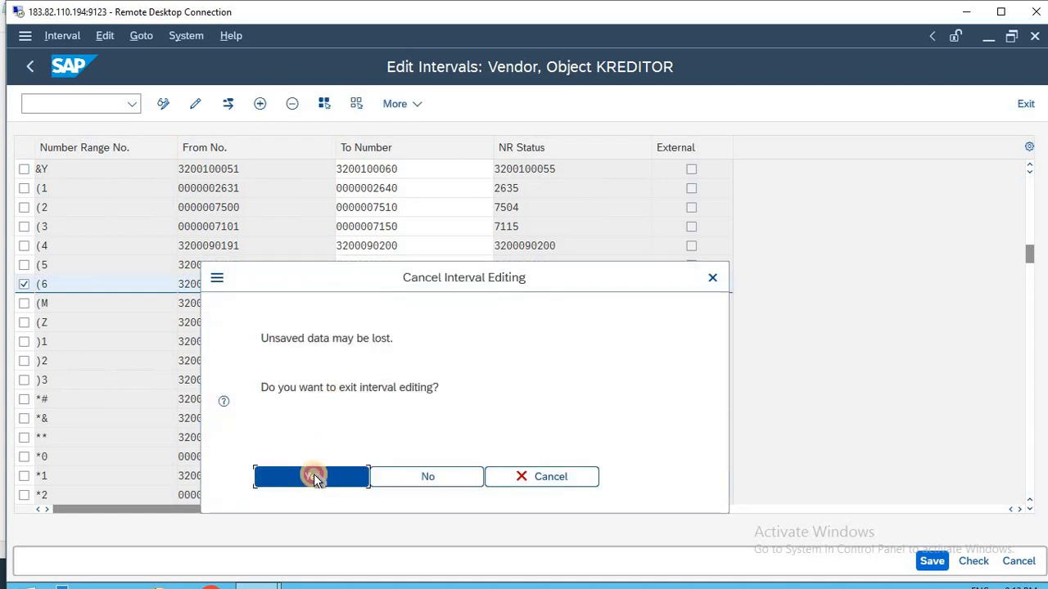
key(F3)
- Copy the activity name "Assign Number Ranges to Vendor Account Groups" from the guide into Notepad as item 3, followed by a blank line
key(alt+Tab)
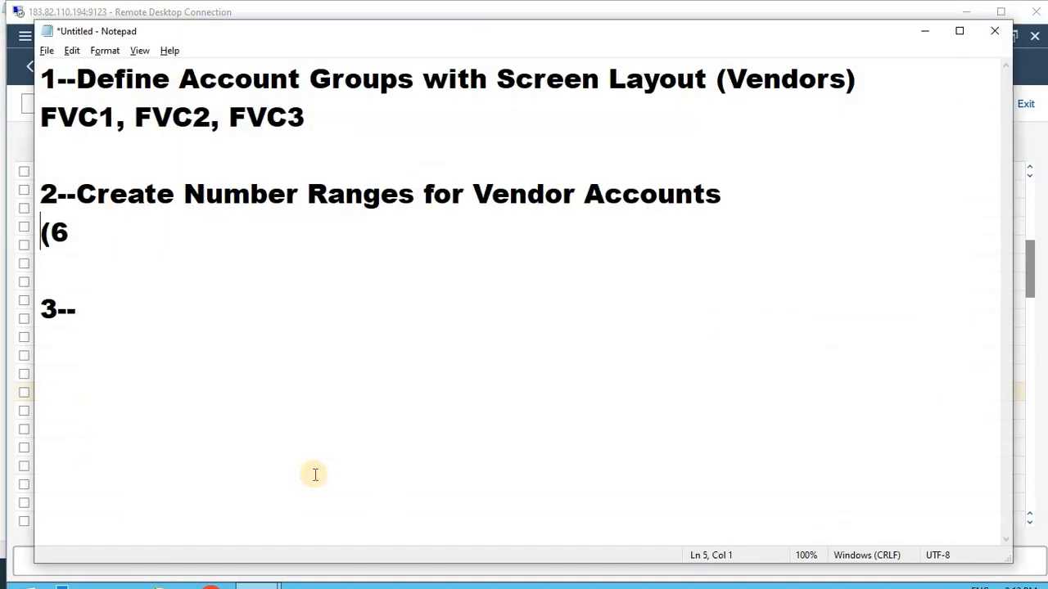
drag(42, 117, 305, 117)
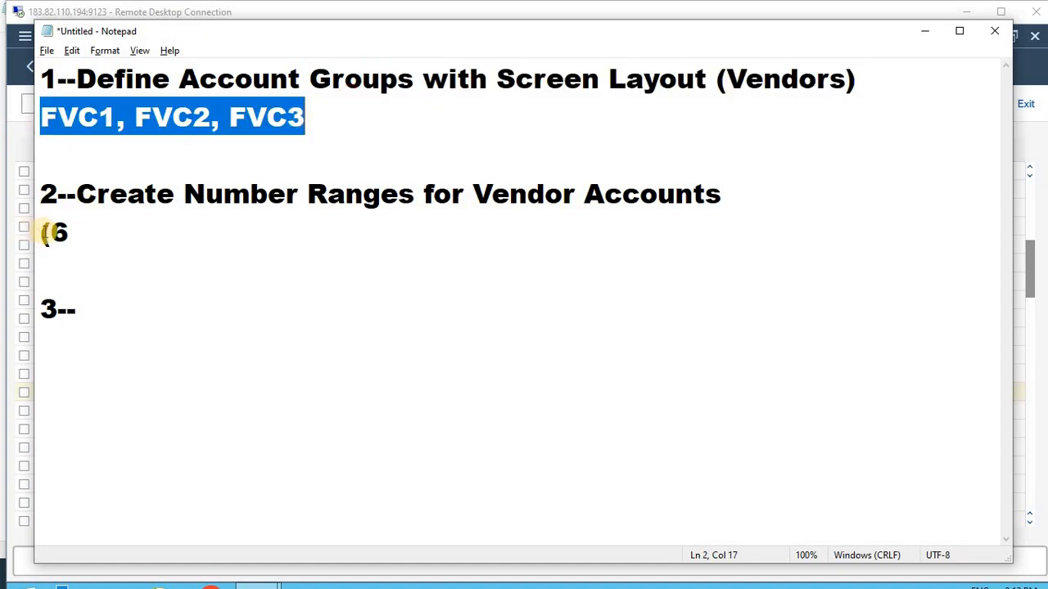
click(86, 305)
key(alt+Tab)
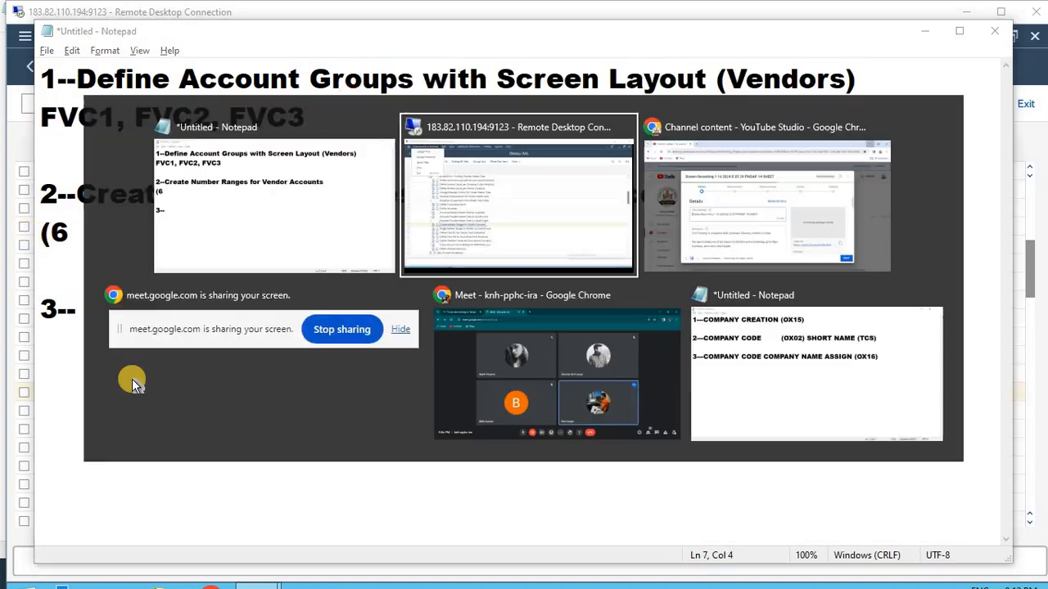
click(238, 412)
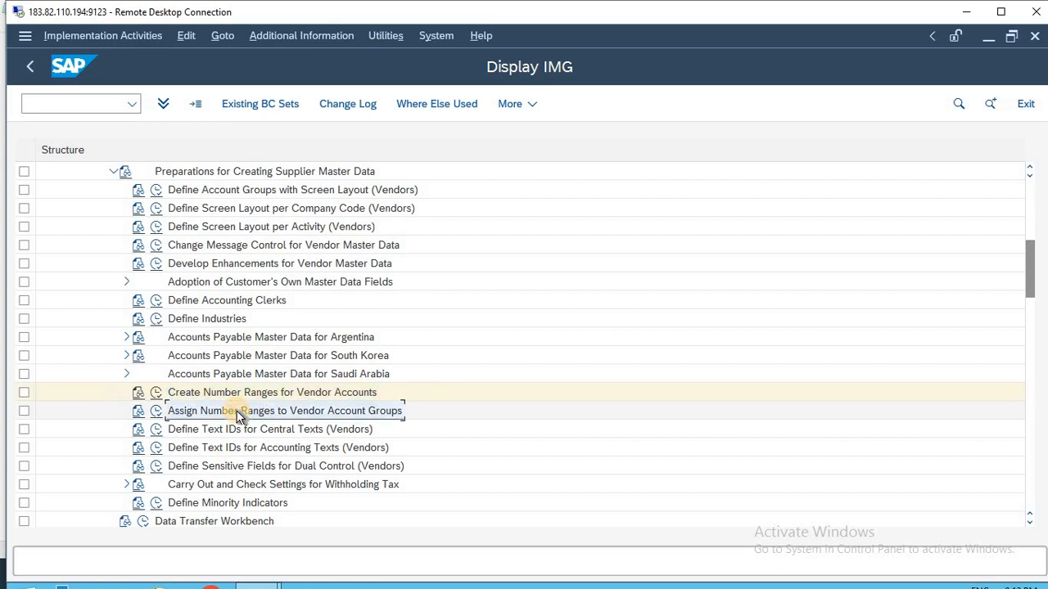
key(alt+Tab)
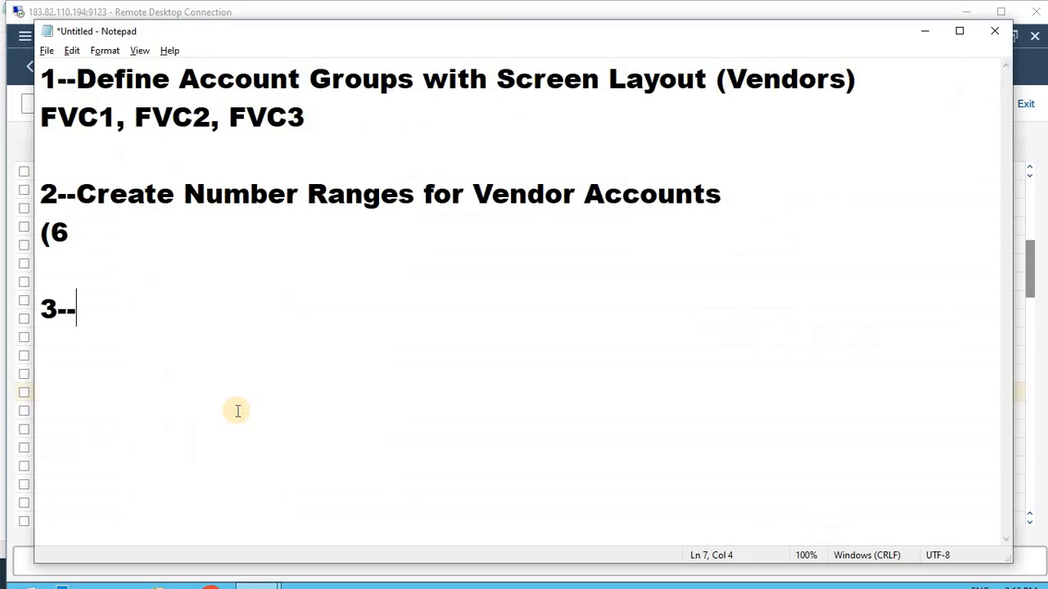
text(Assign Number Ranges to Vendor Account Groups)
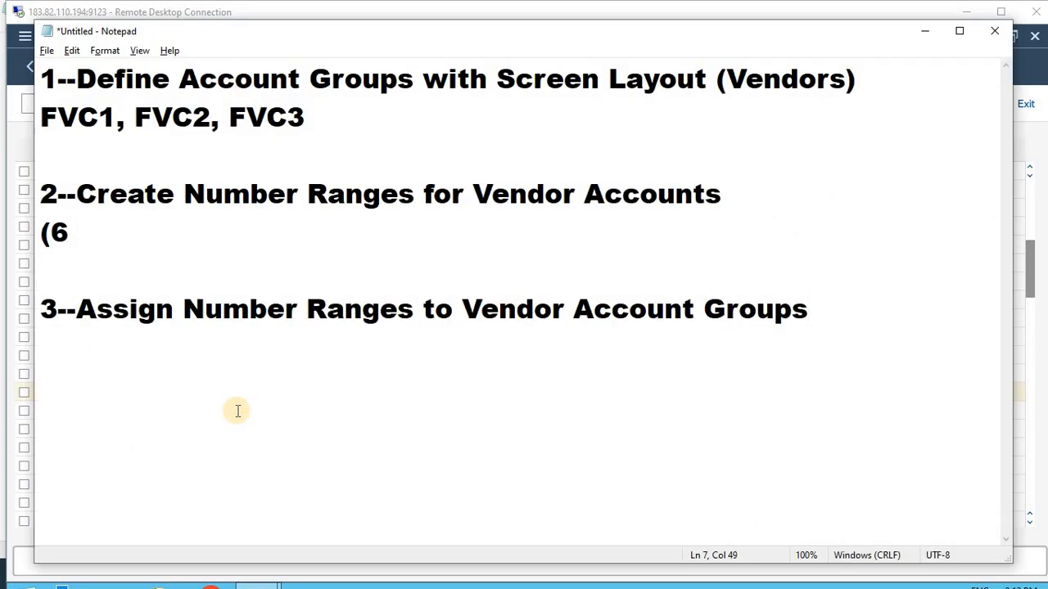
key(Return)
key(Return)
- Switch to SAP and run the Assign Number Ranges to Vendor Account Groups activity
key(alt+Tab)
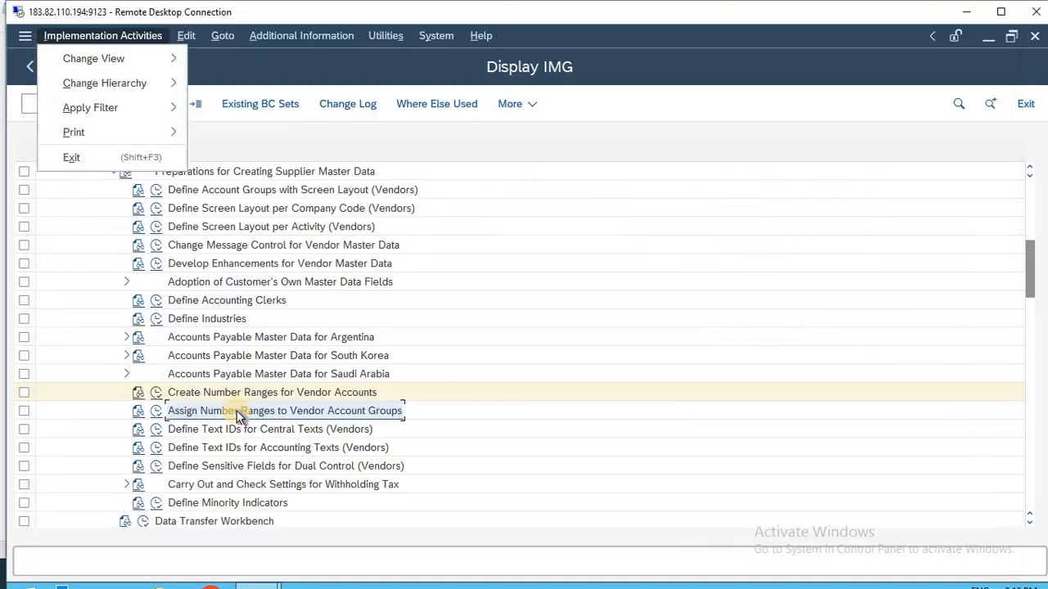
click(240, 417)
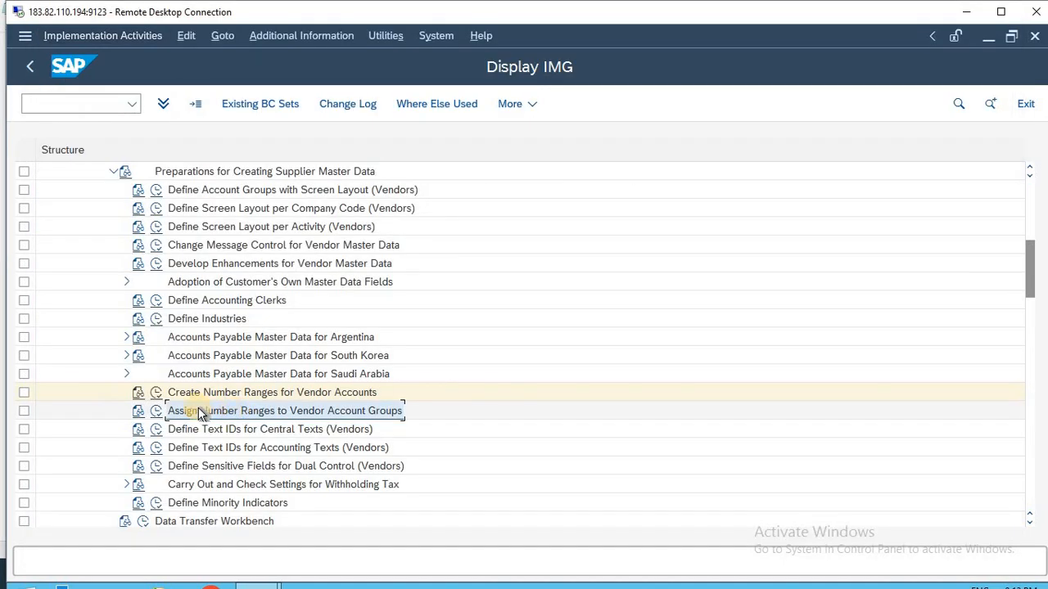
click(155, 411)
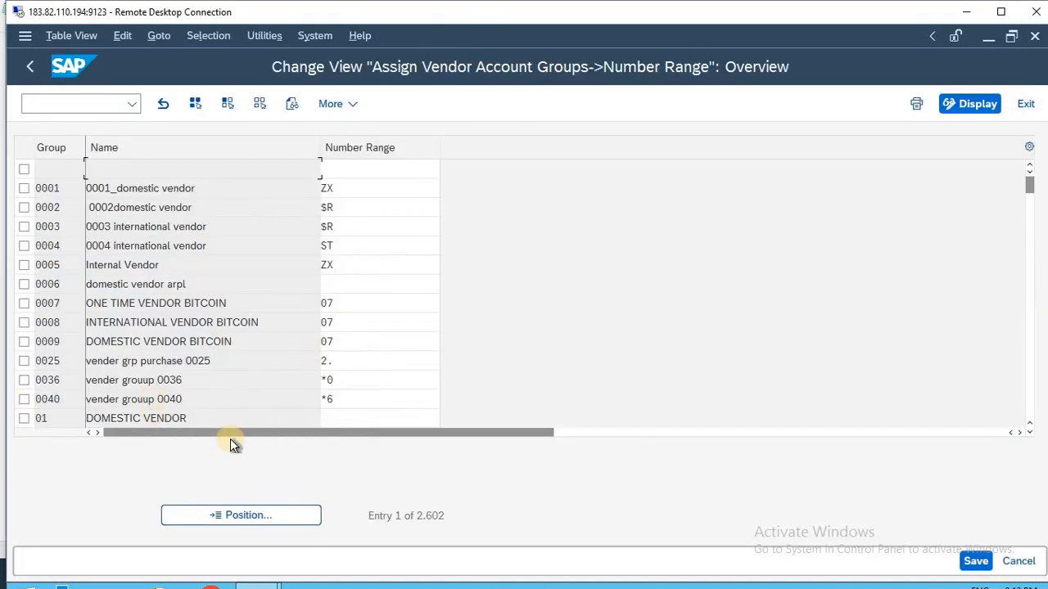
- Position the assignment list at the account groups starting with FVC
click(262, 518)
text(F)
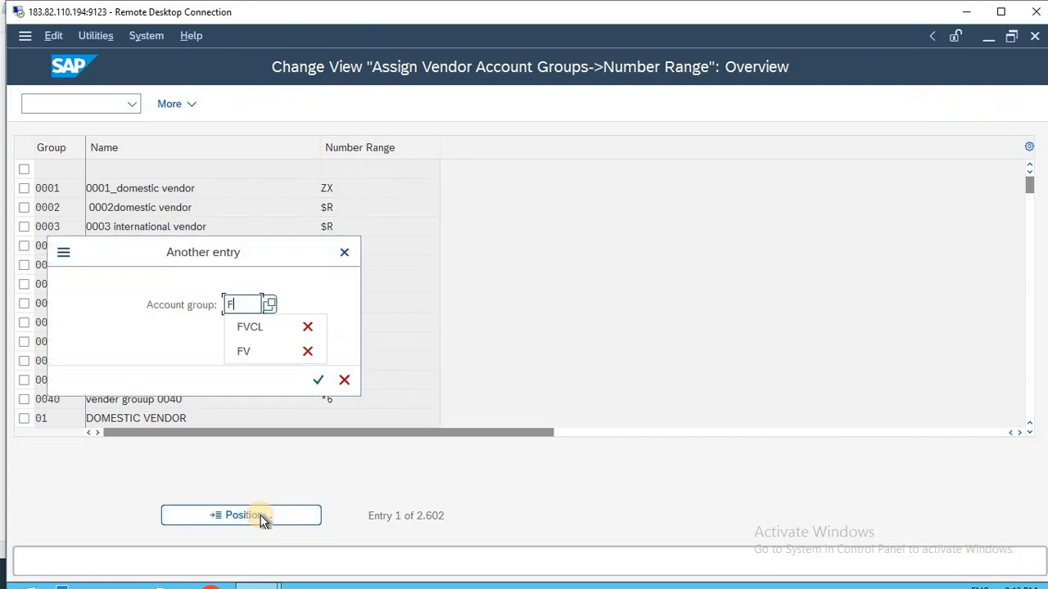
text(VC)
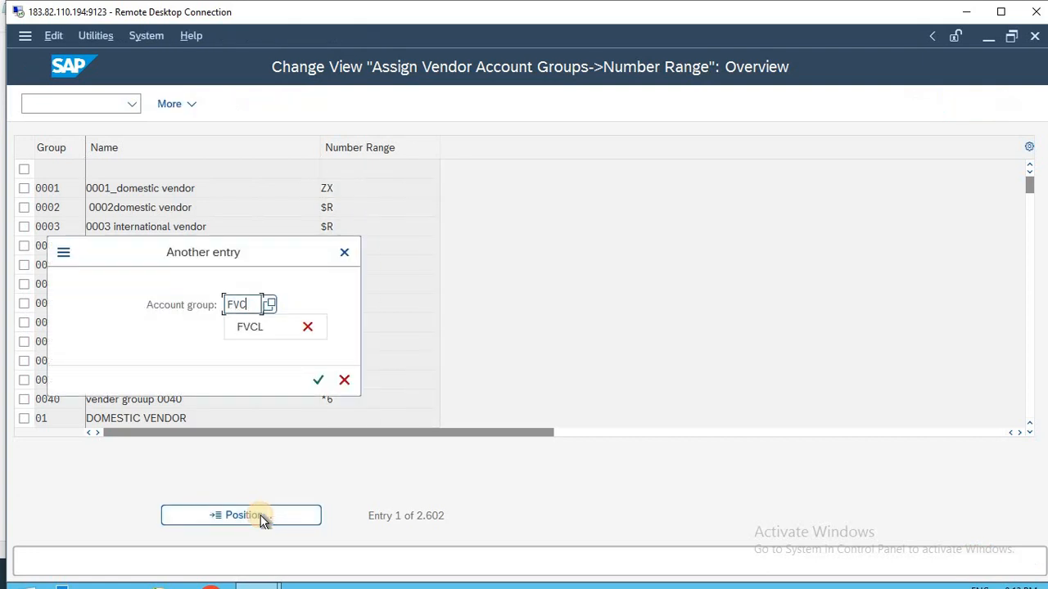
key(Return)
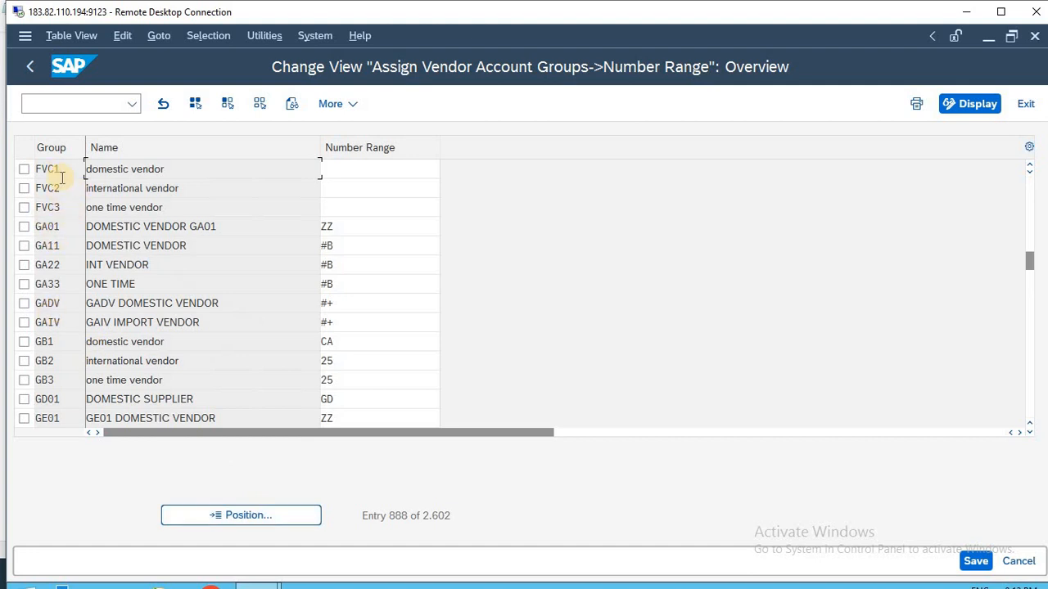
- Check the account group keys noted under item 1 in Notepad and return to the assignment list in SAP
key(alt+Tab)
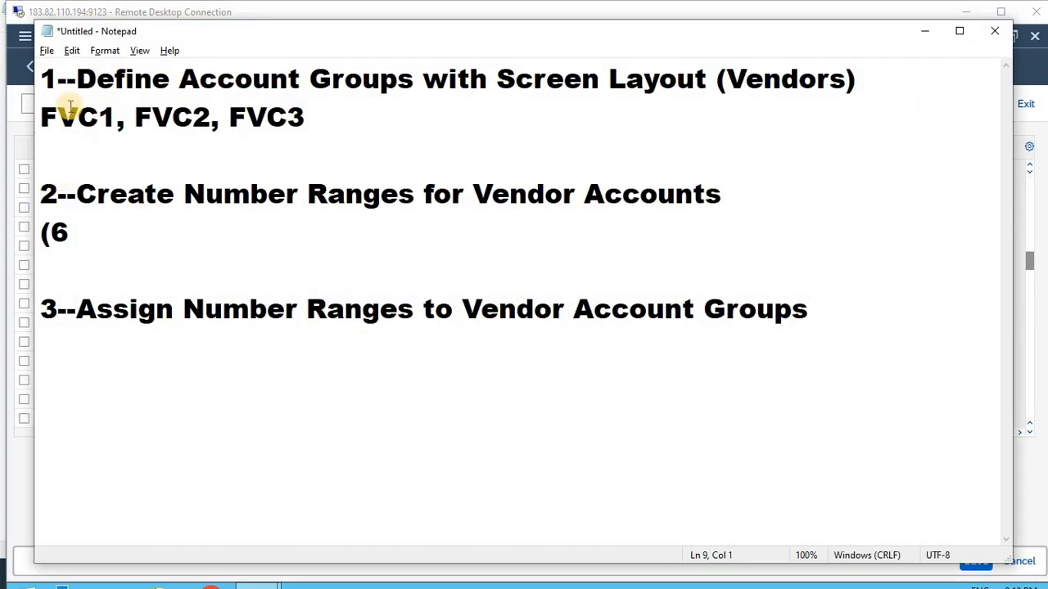
drag(56, 117, 99, 119)
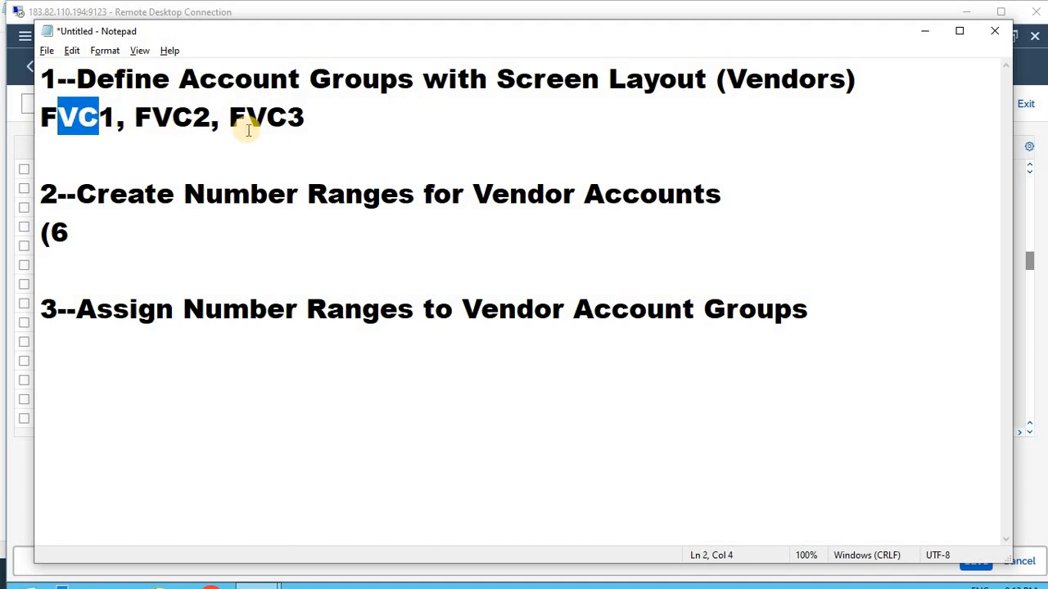
key(alt+Tab)
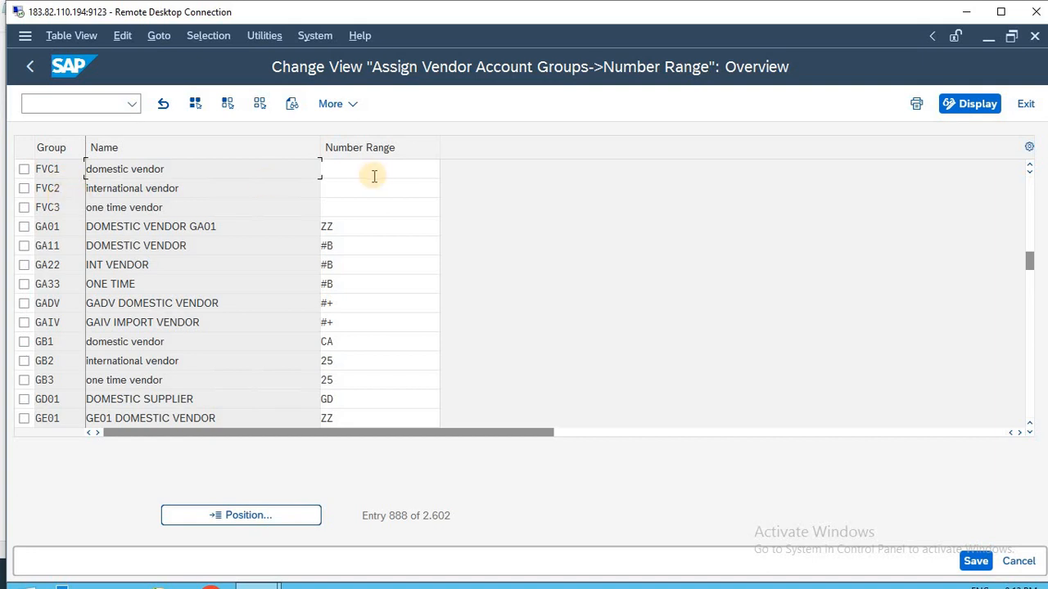
- Assign number range (6, as noted in Notepad, to account groups FVC1, FVC2 and FVC3
click(348, 166)
key(alt+Tab)
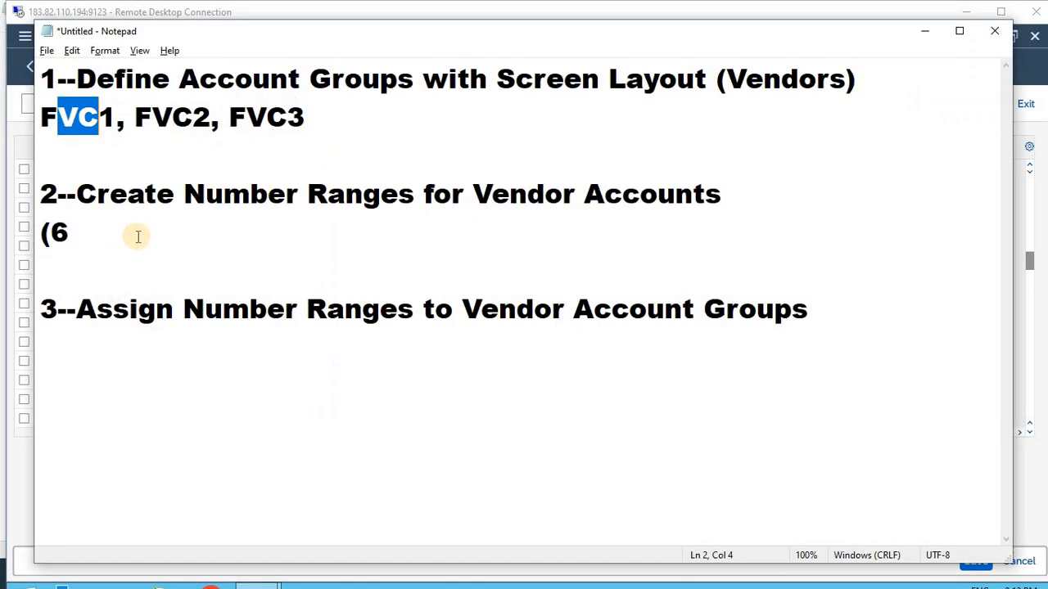
drag(72, 235, 48, 234)
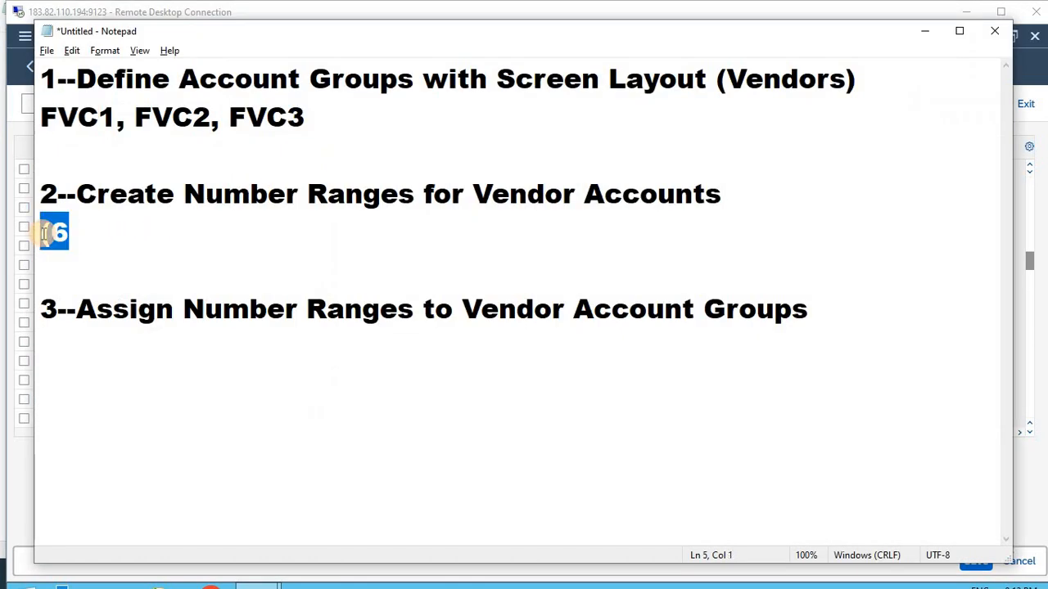
key(alt+Tab)
text((6)
key(Down)
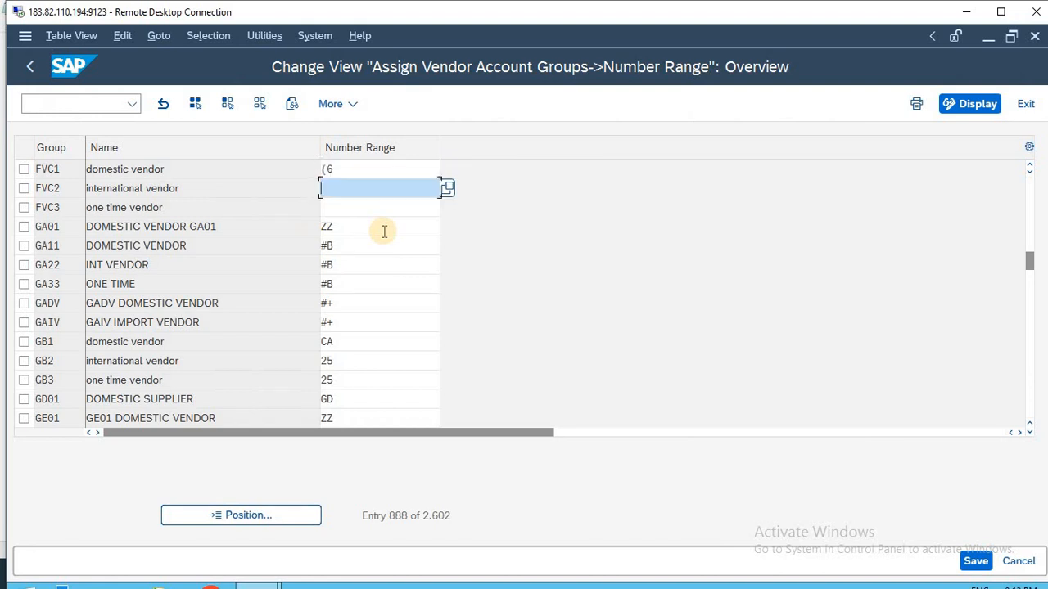
text((6)
key(Down)
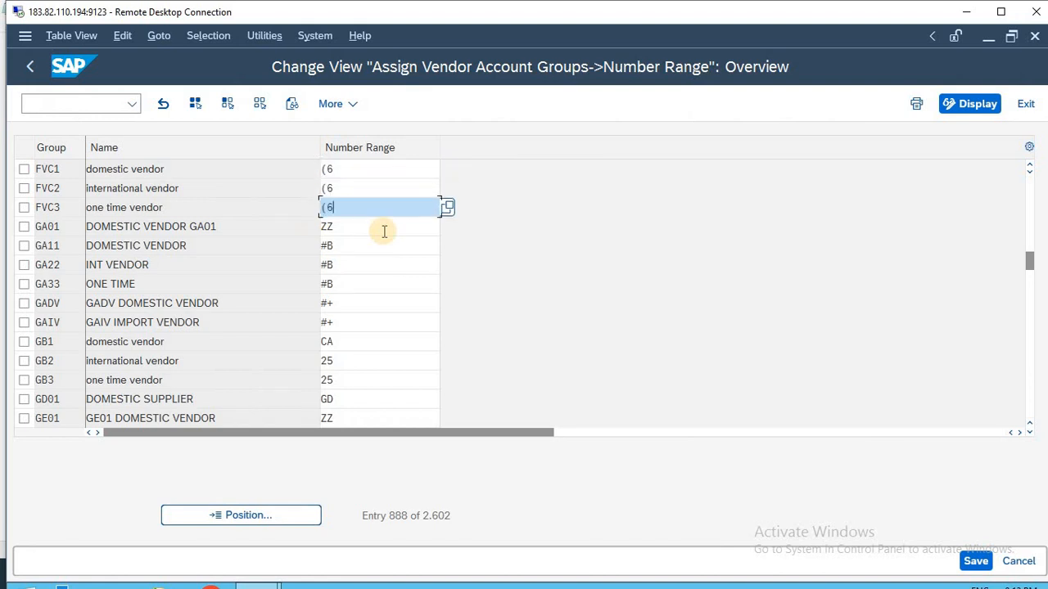
- Set the number range of account group FVC2 to #6 from the list of possible values
click(391, 188)
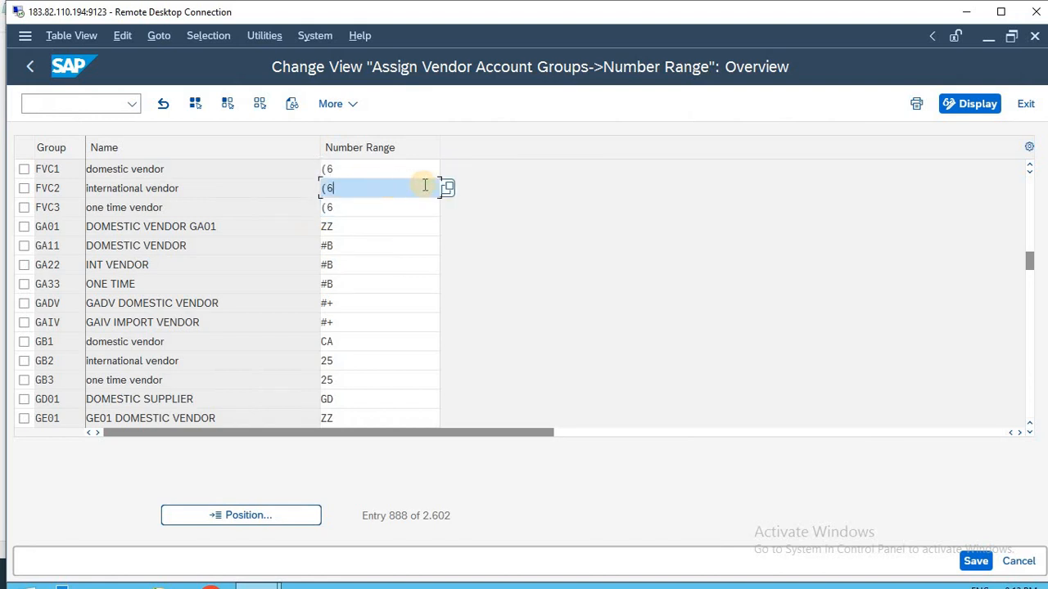
click(447, 189)
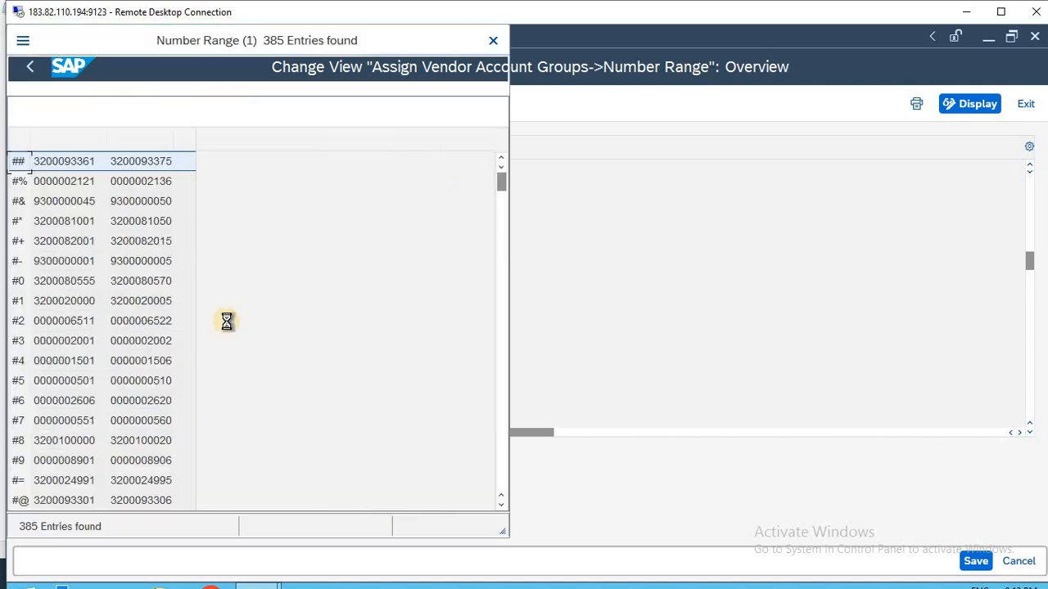
click(88, 301)
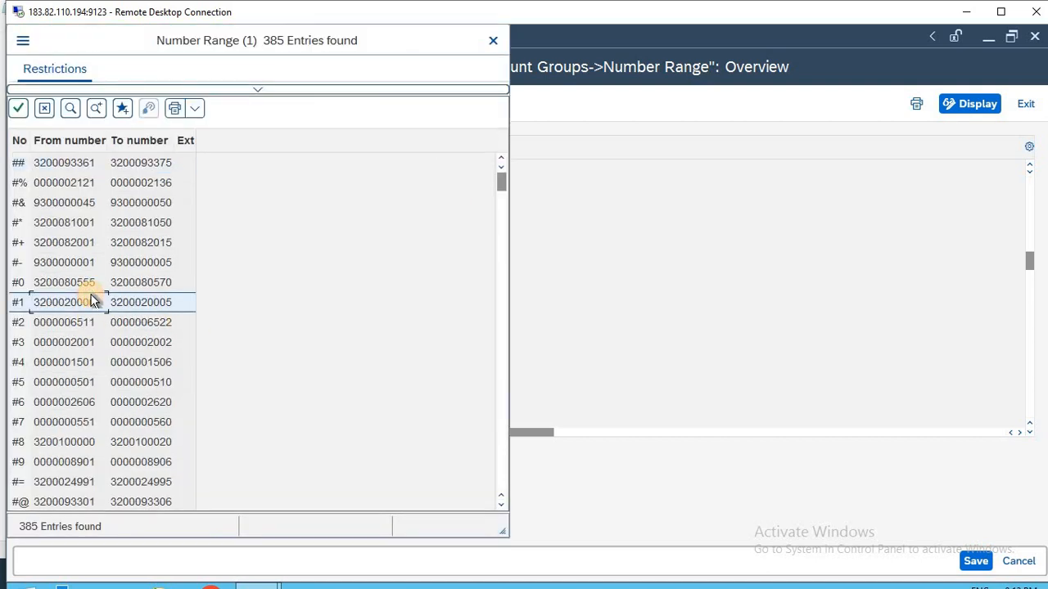
click(77, 360)
click(78, 408)
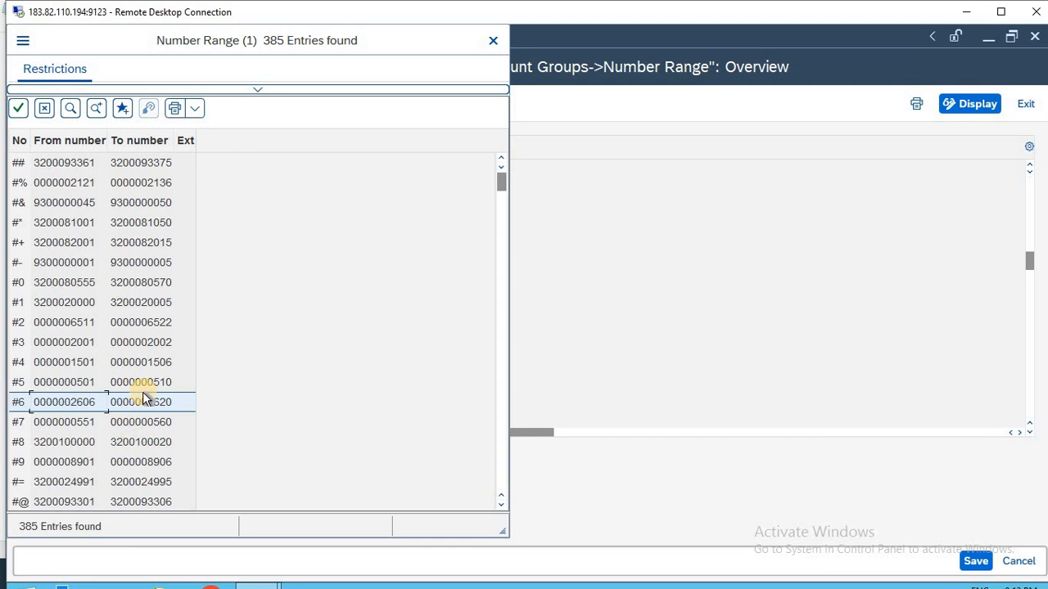
double_click(131, 404)
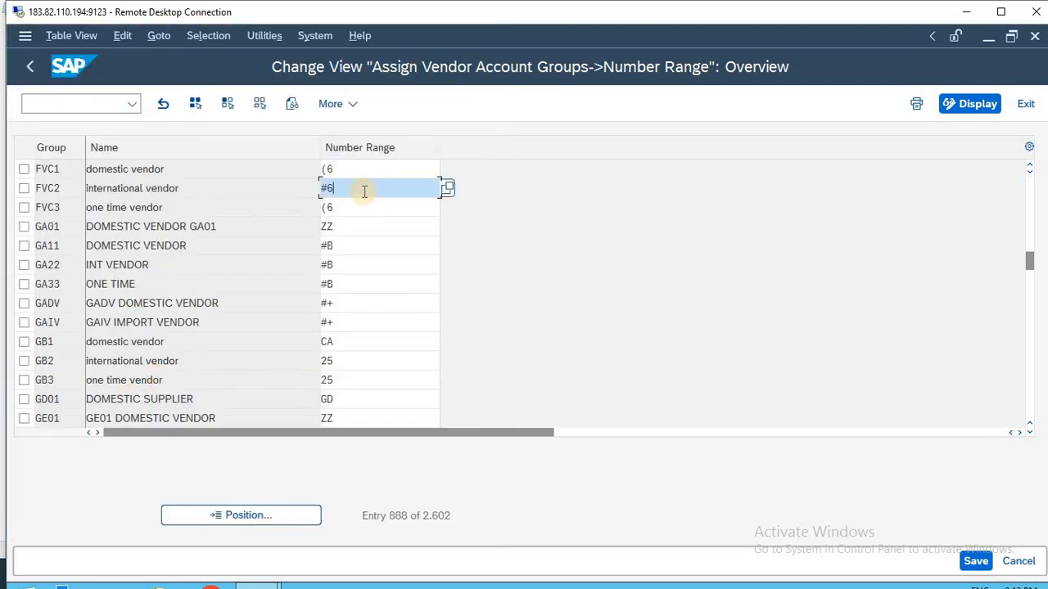
- Restore number range (6 for account group FVC2
key(BackSpace)
key(BackSpace)
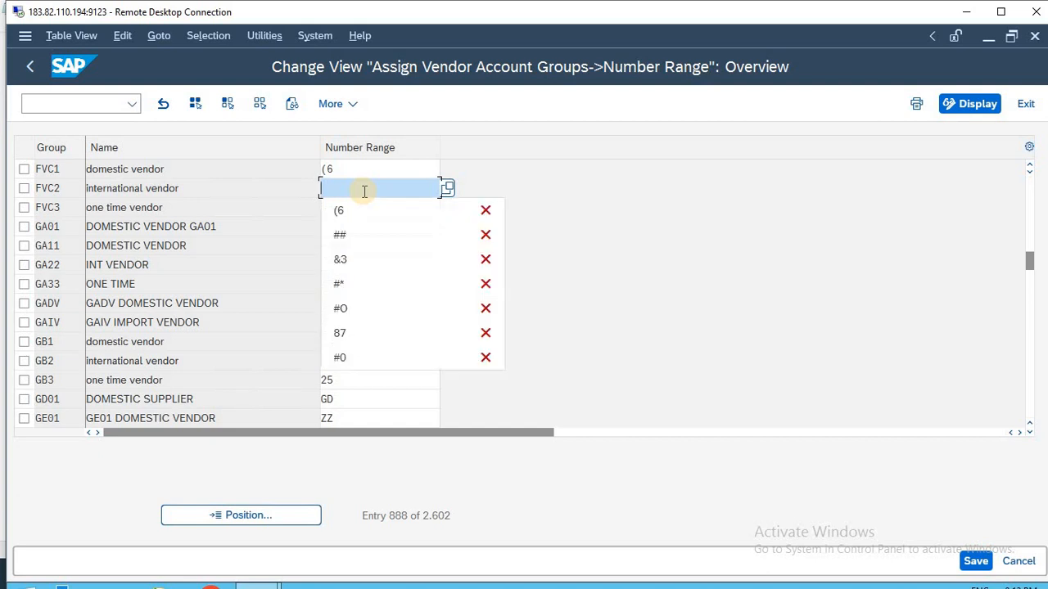
key(Down)
key(Return)
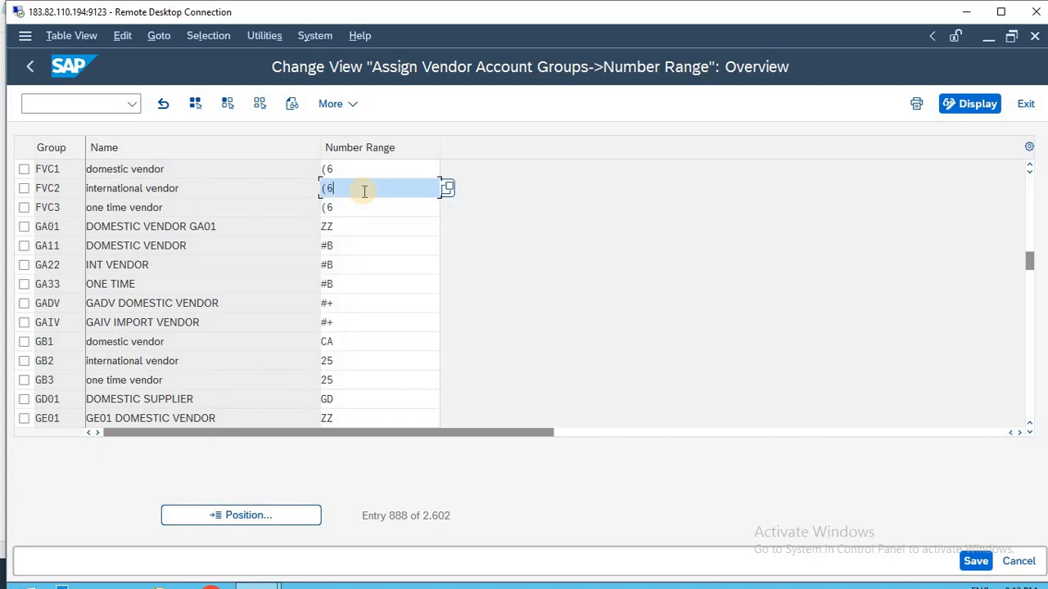
- Mark the rows of account groups GA11, GA22, GA33, GADV and GAIV to compare their number ranges
click(27, 246)
click(26, 262)
click(25, 284)
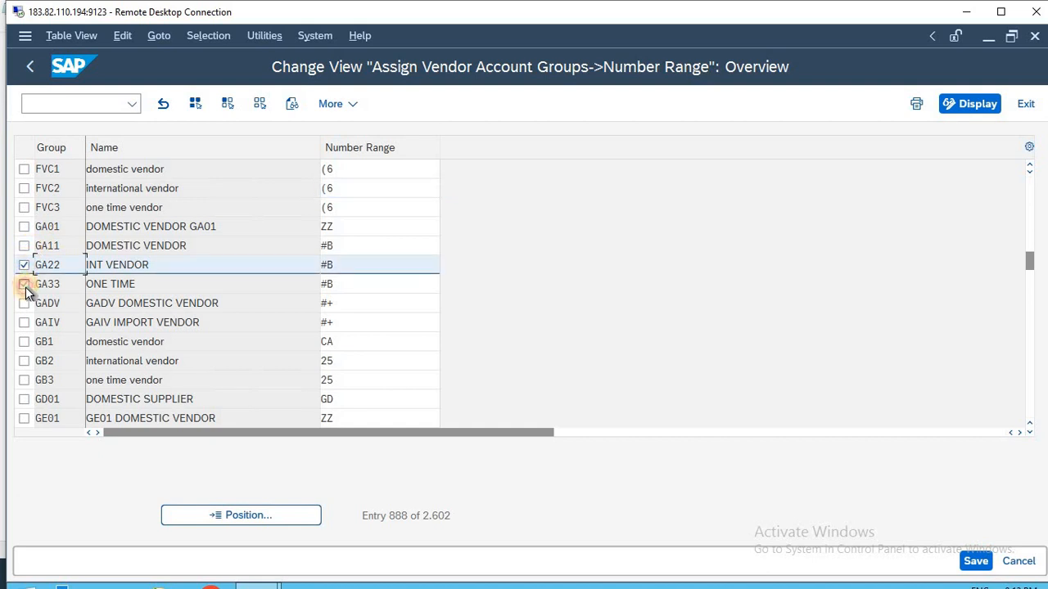
click(24, 248)
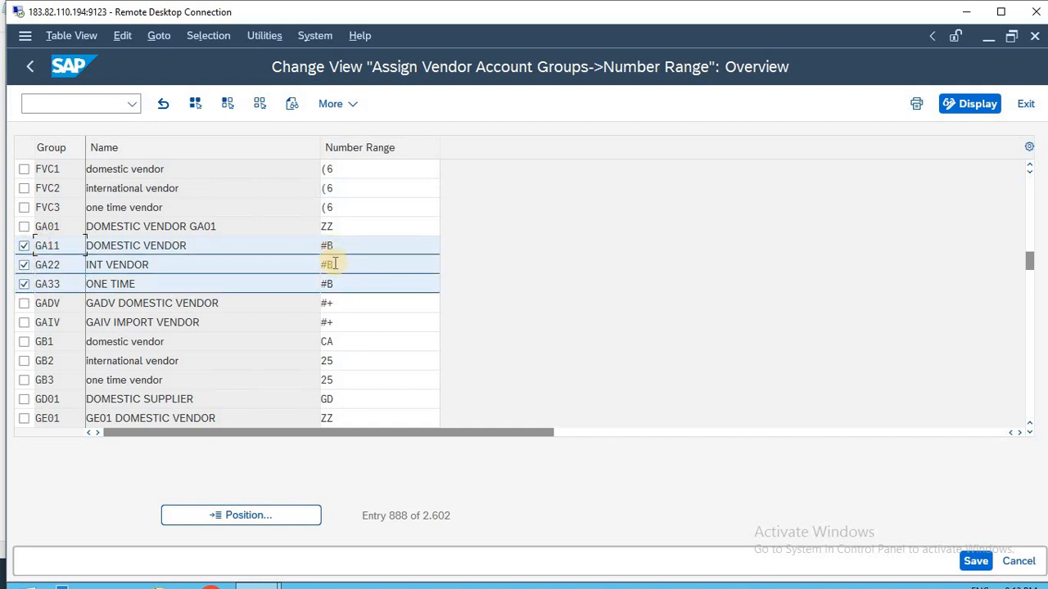
click(24, 304)
click(23, 323)
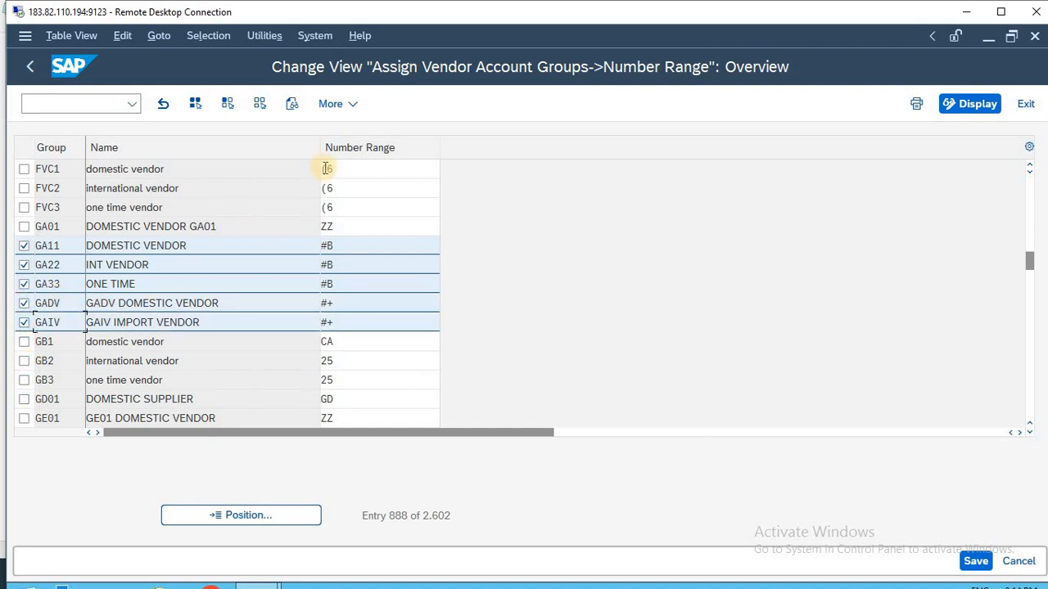
- Save the assignments, replacing the undefined number range of account groups GA01 and GE01 with ##
click(979, 562)
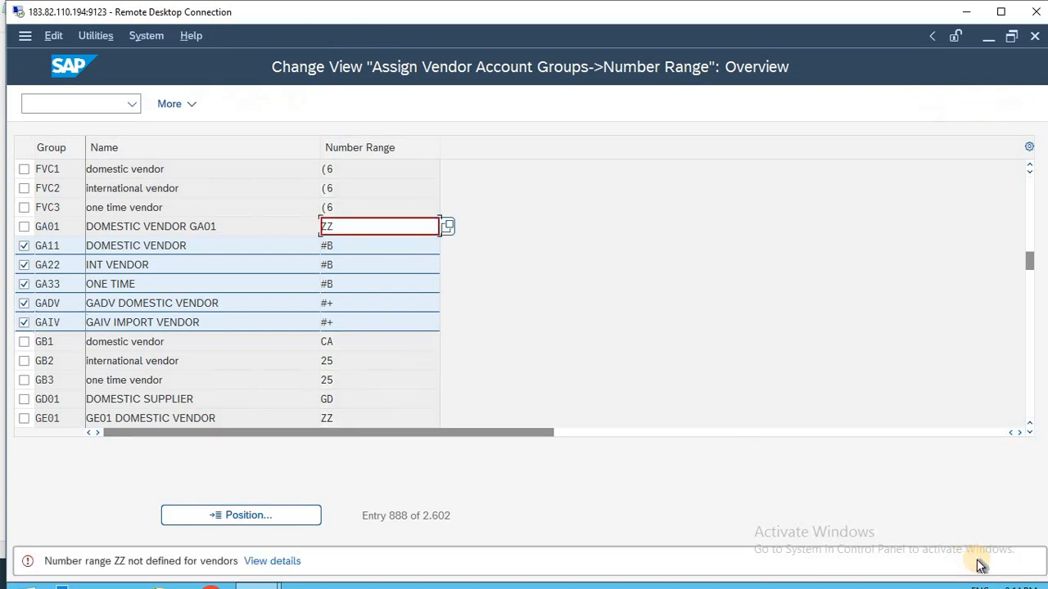
click(451, 227)
key(Return)
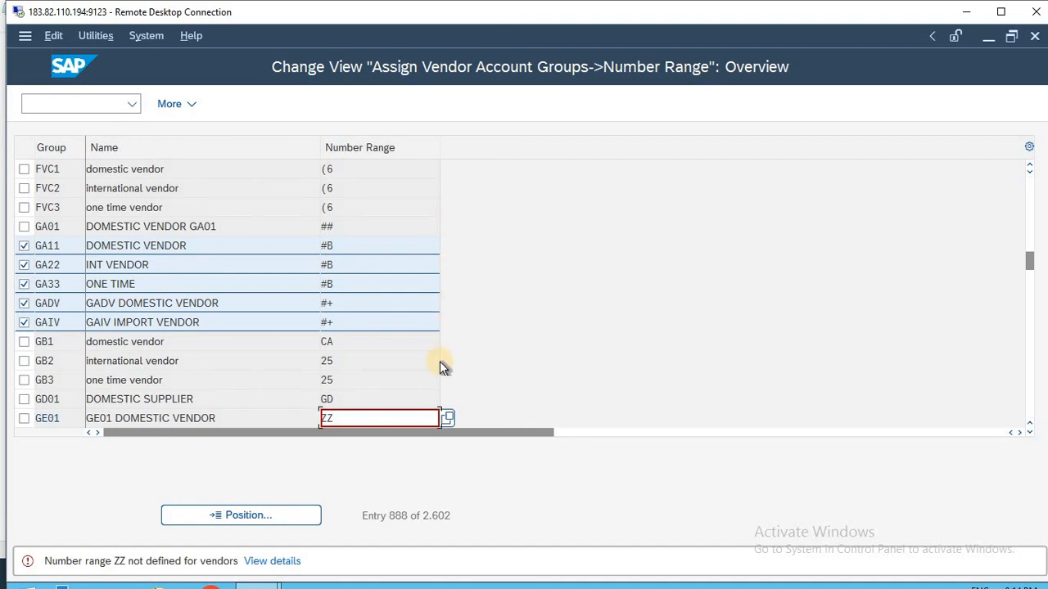
click(447, 418)
key(Return)
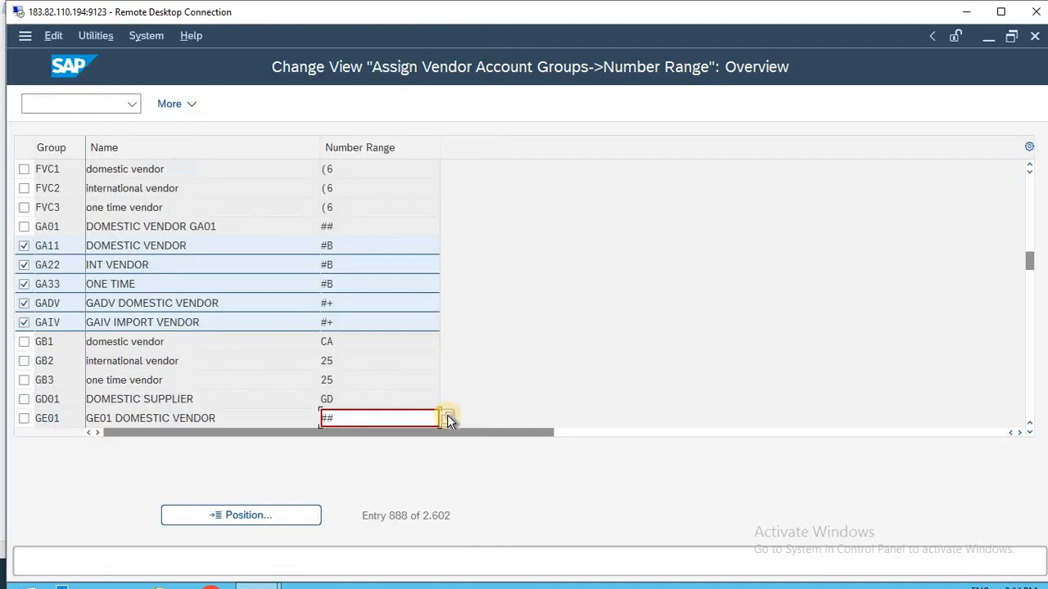
key(ctrl+s)
key(Return)
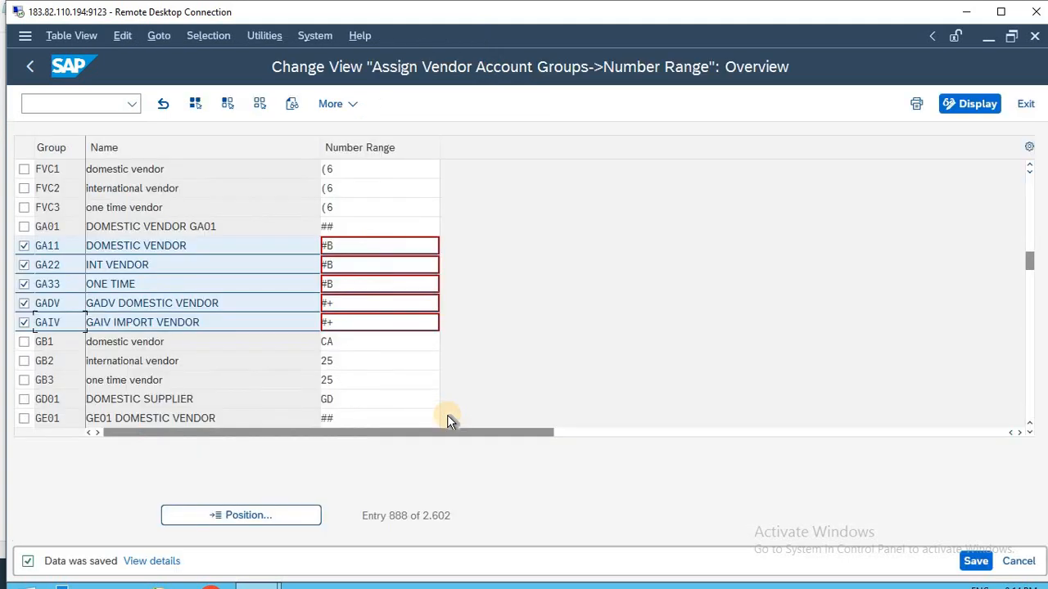
- Reopen Assign Number Ranges to Vendor Account Groups and check the assignments starting from account group FVC1
key(F3)
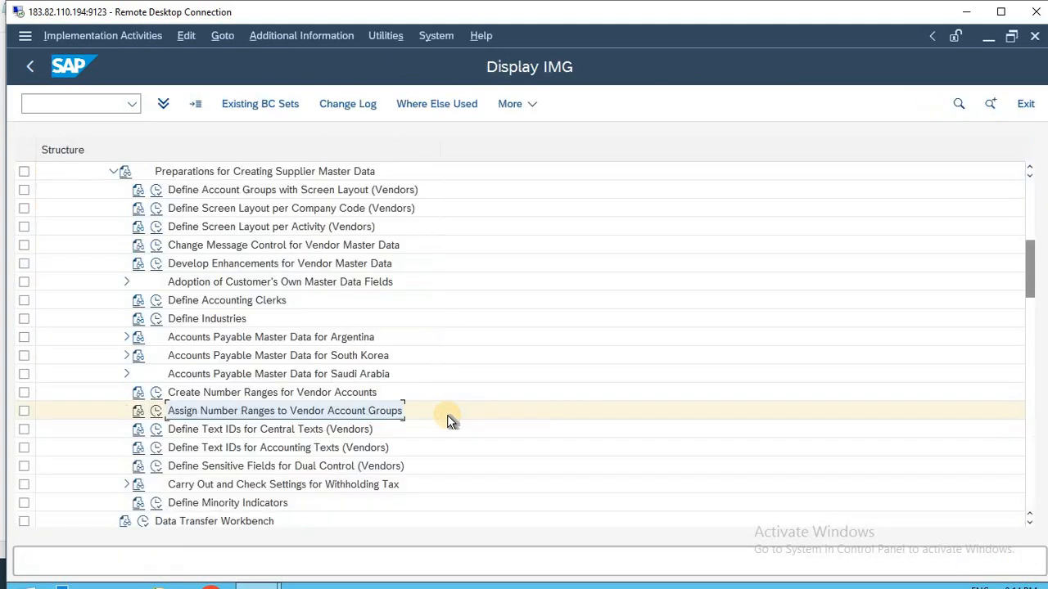
click(156, 411)
click(232, 521)
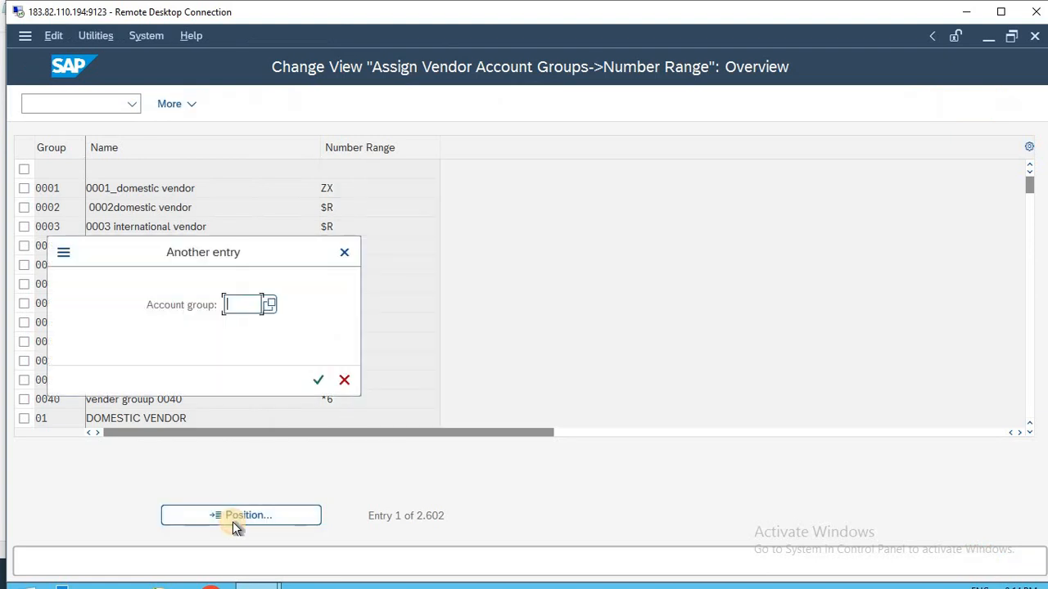
text(FVC1)
key(Return)
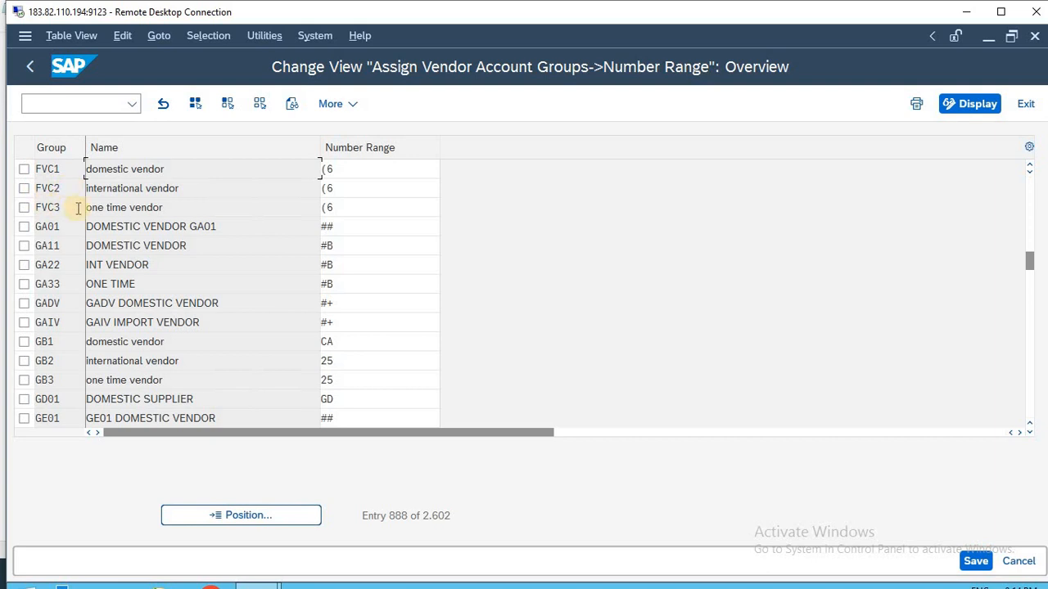
- Leave the assignment list and the IMG to return to the SAP Easy Access screen
key(F3)
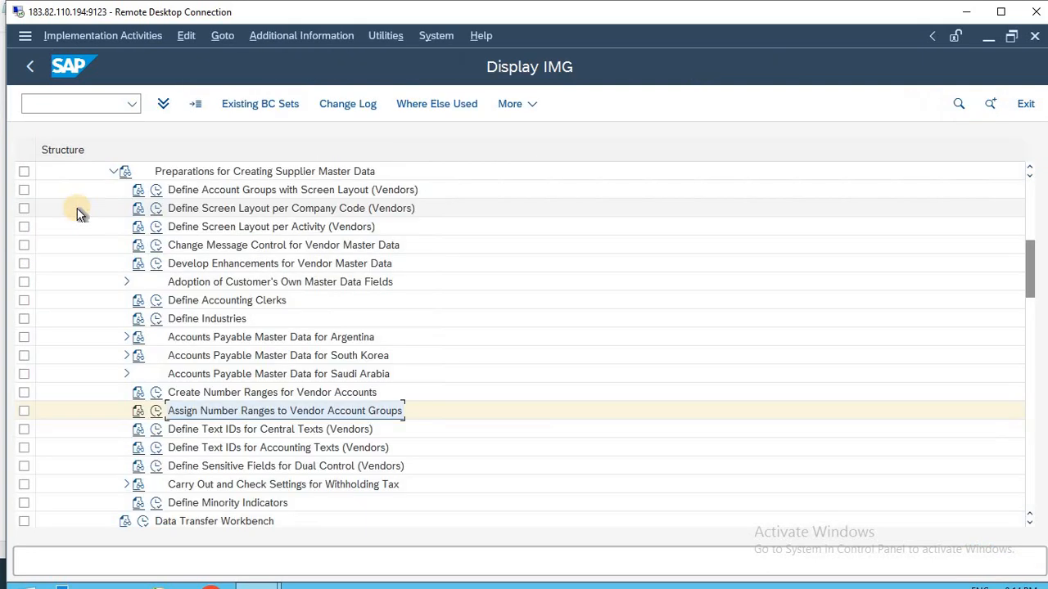
key(F3)
key(F3)
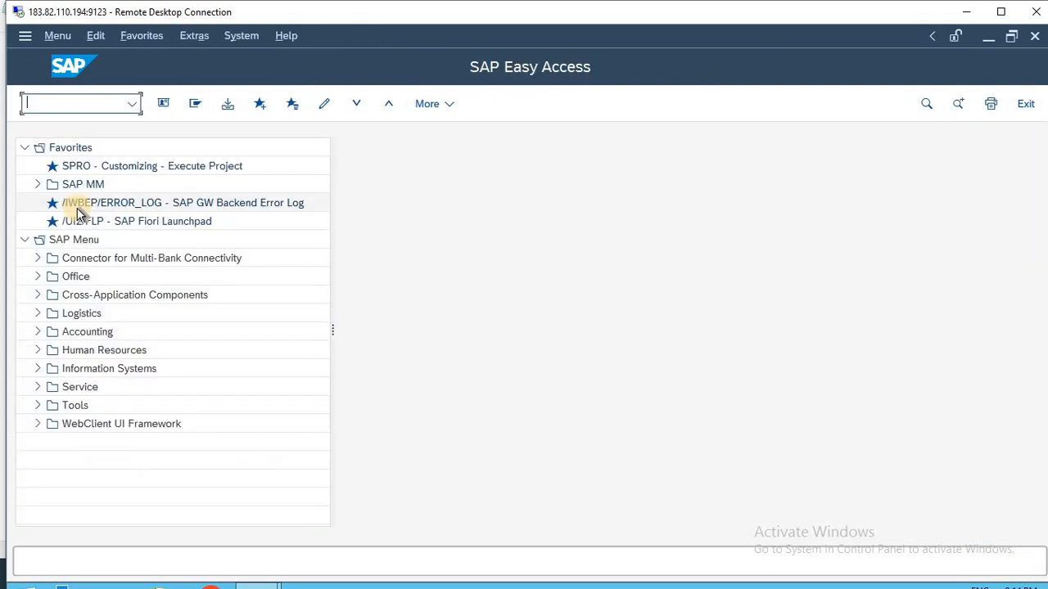
- Switch to Notepad and add a dashed divider line labelled BP below item 3, followed by several blank lines
key(alt+Tab)
click(119, 372)
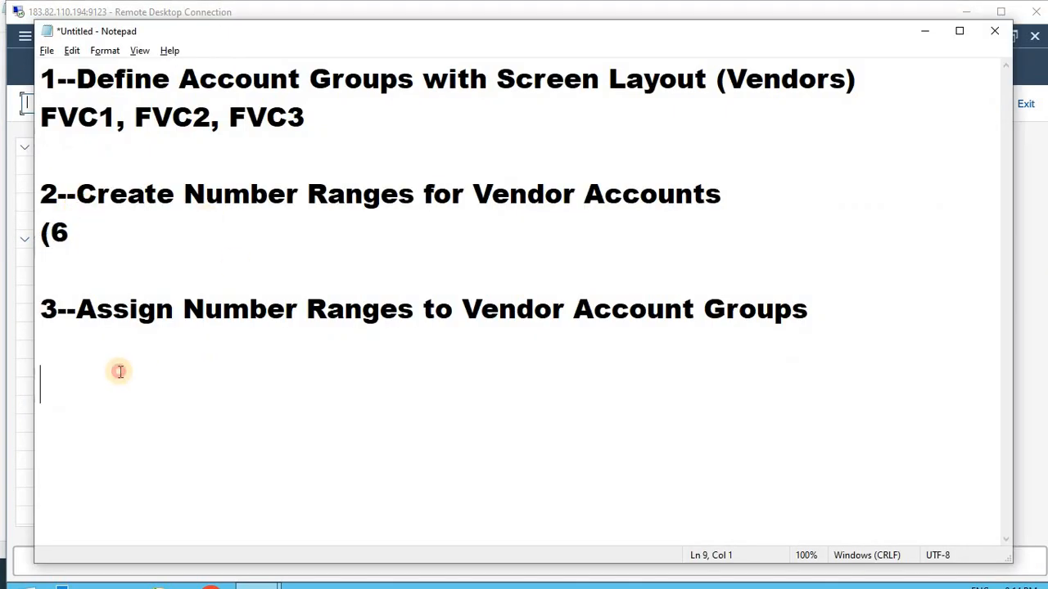
key(Return)
text(----------------)
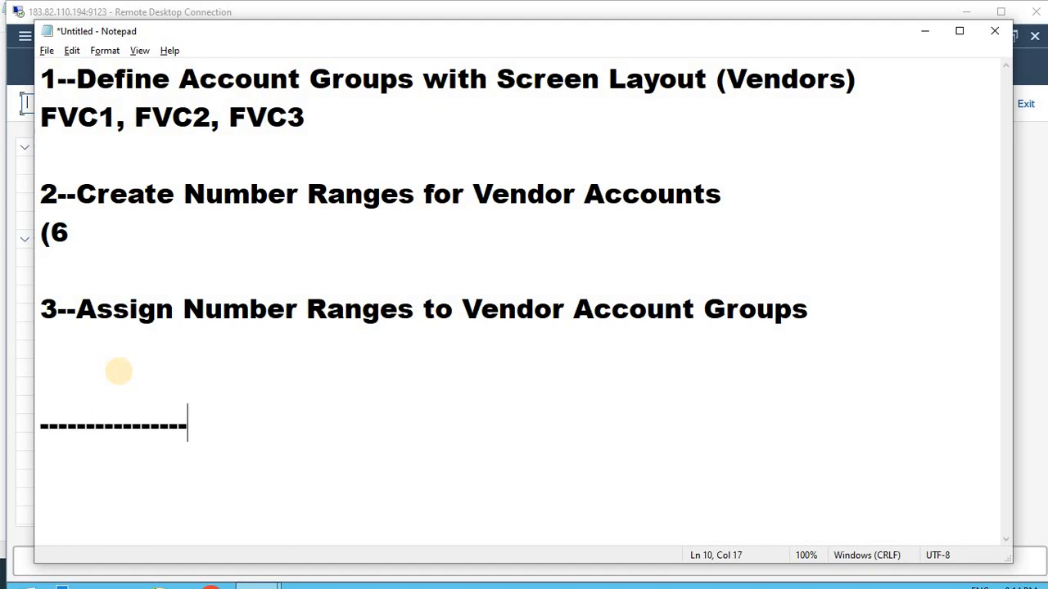
text(-------------------------BP----------------------------------)
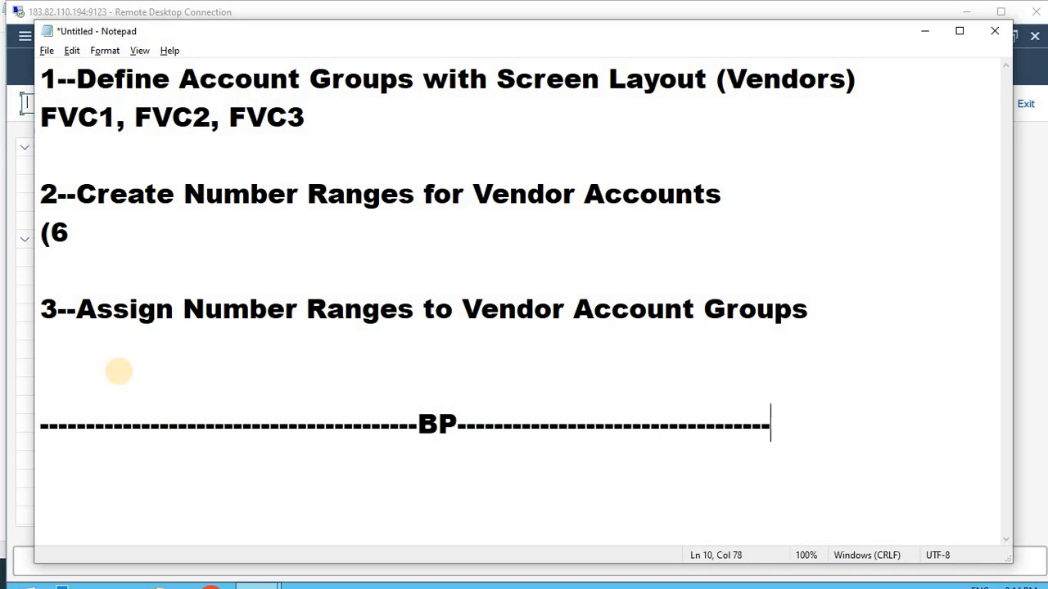
text(-)
key(Return)
key(Return)
key(Return)
key(Return)
key(Return)
key(Return)
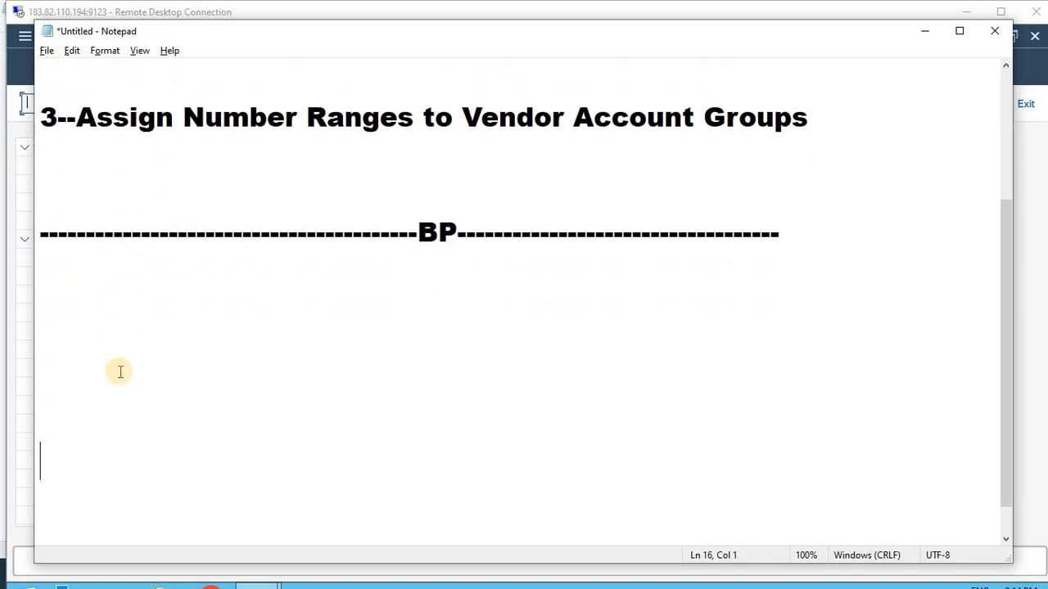
- Start item 4 below the BP divider with its number and dashes
key(Up)
key(Up)
key(Up)
key(Up)
key(Up)
key(Down)
text(4----)
key(BackSpace)
- Switch to SAP and open the Customizing Implementation Guide through transaction SPRO
key(alt+Tab)
key(Escape)
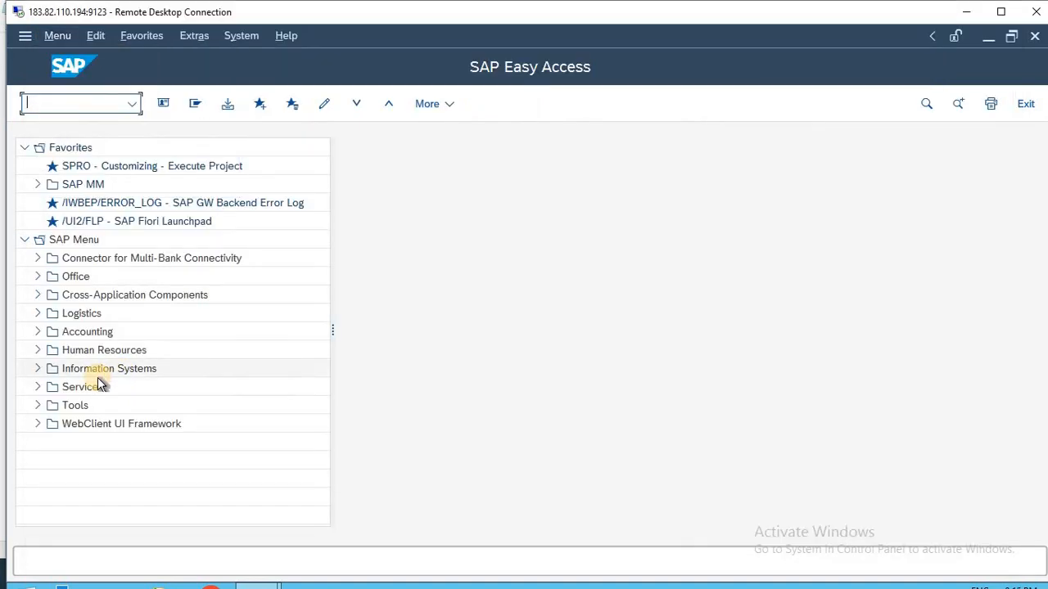
text(SPRO)
key(Return)
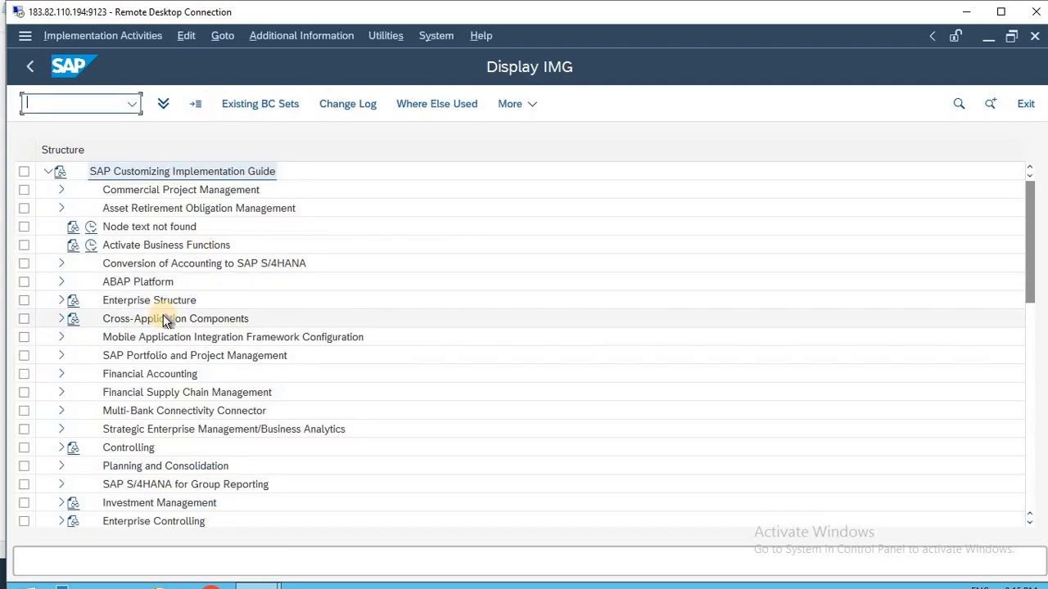
- Expand Cross-Application Components and its SAP Business Partner node in the IMG structure
click(164, 319)
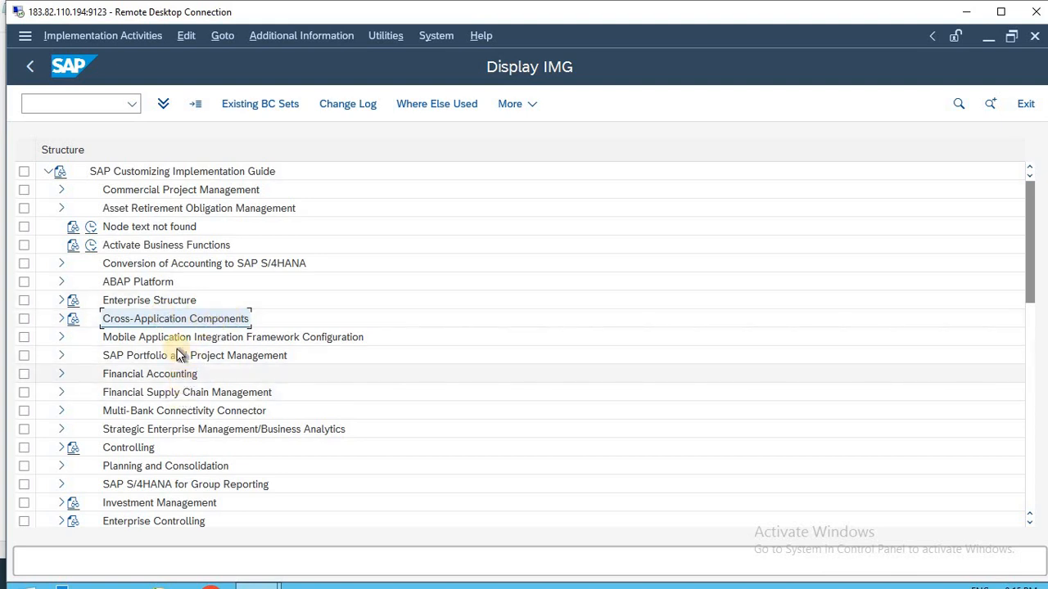
double_click(181, 319)
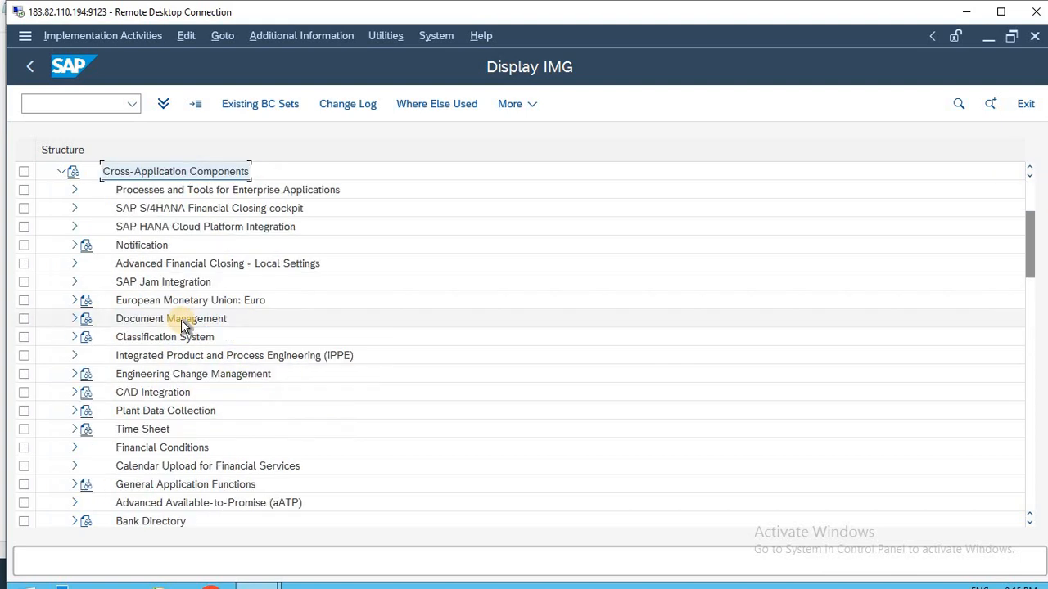
scroll(181, 319, down, 3)
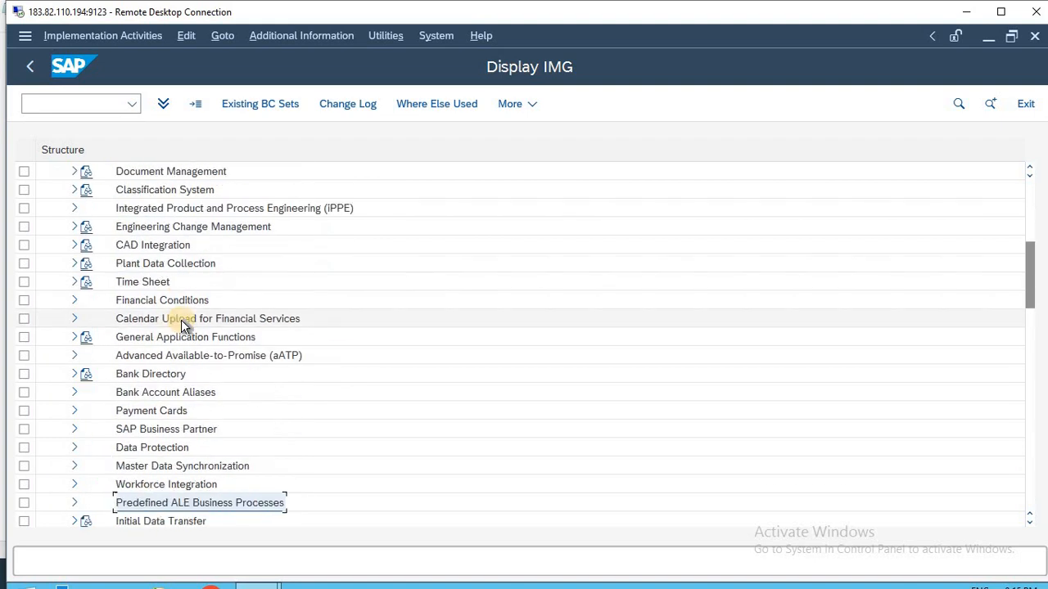
key(Up)
key(Up)
key(Down)
key(Down)
key(Down)
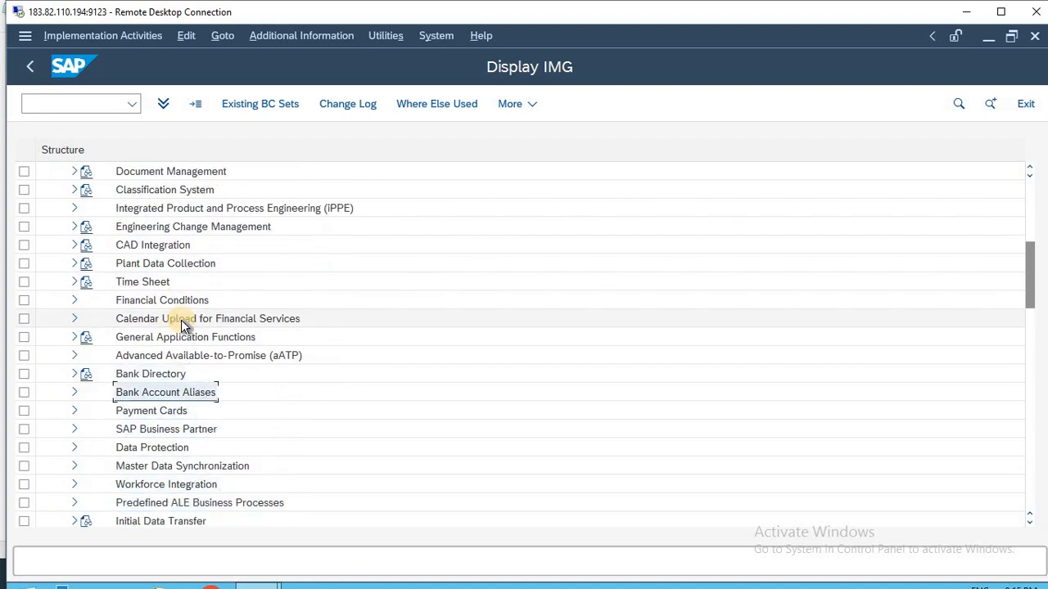
double_click(154, 431)
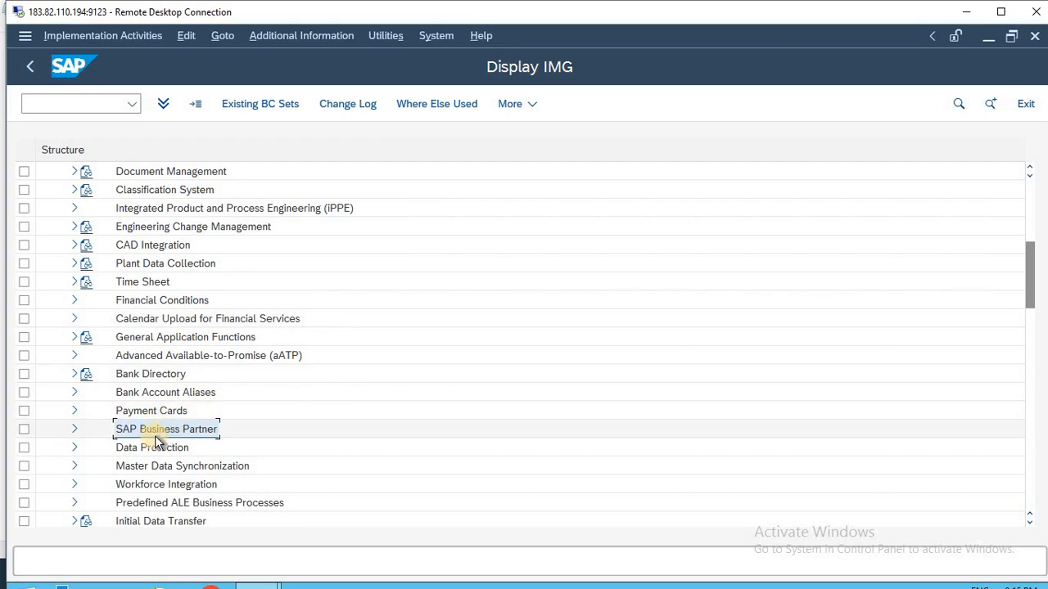
- Expand Business Partner and its Basic Settings under SAP Business Partner
key(Down)
key(Down)
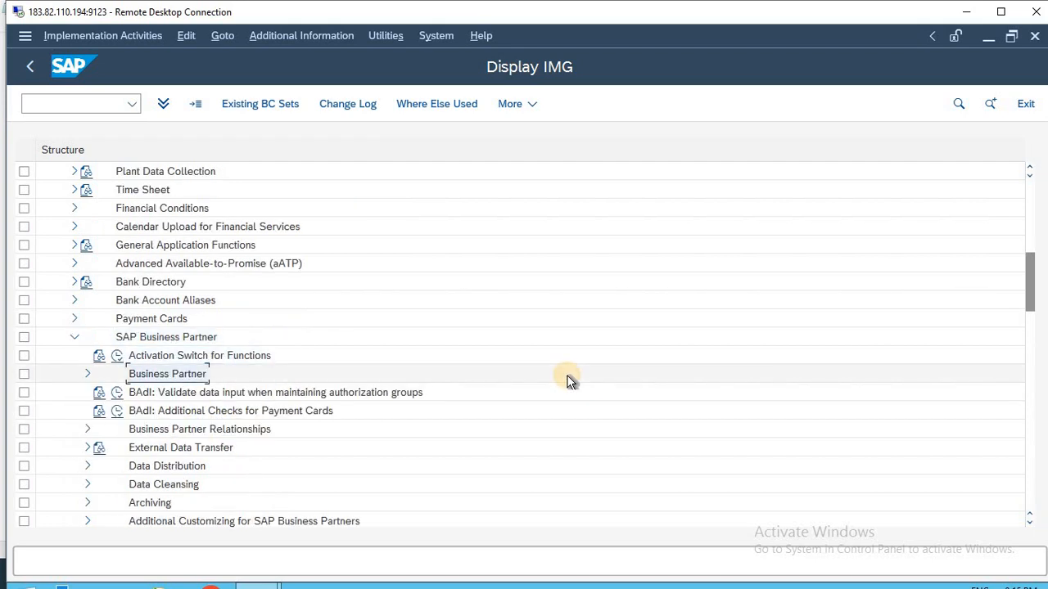
key(Right)
key(Down)
key(Down)
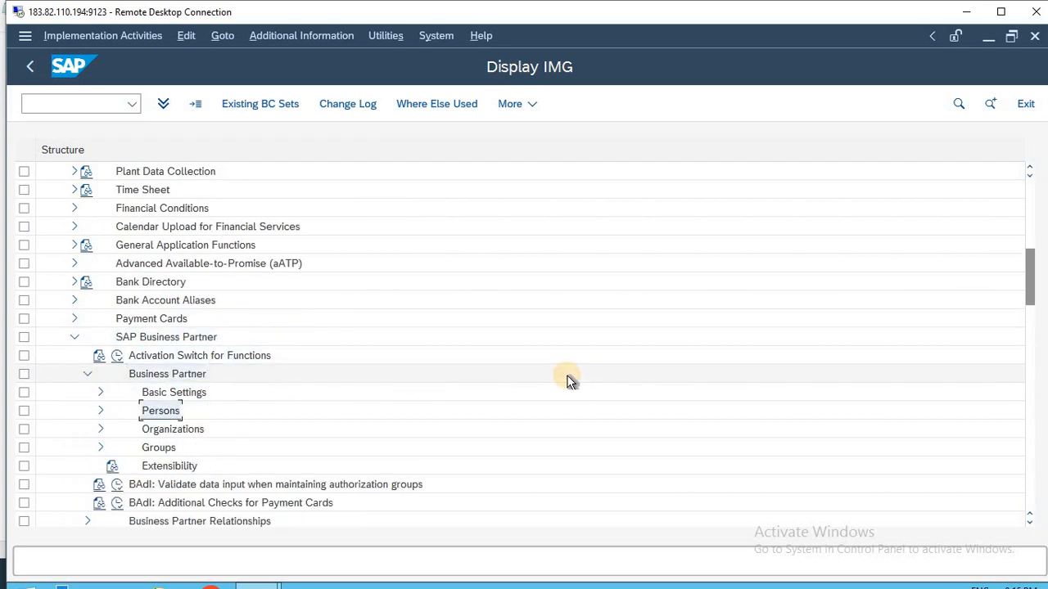
key(Up)
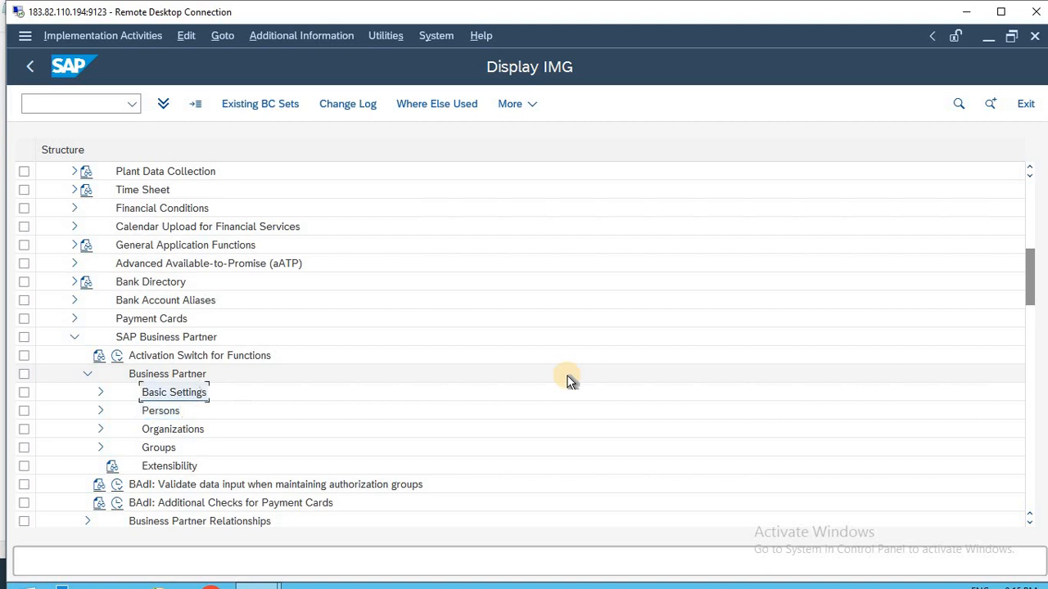
key(Right)
- Expand Number Ranges and Groupings under Basic Settings and select Define Groupings and Assign Number Ranges
key(Down)
key(Down)
key(Down)
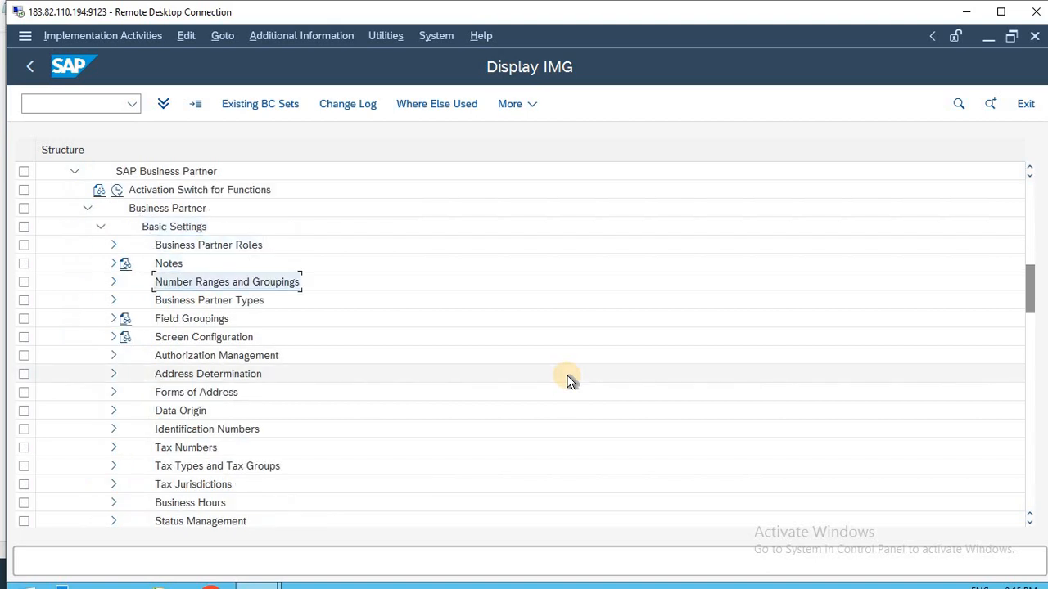
key(Right)
key(Down)
key(Down)
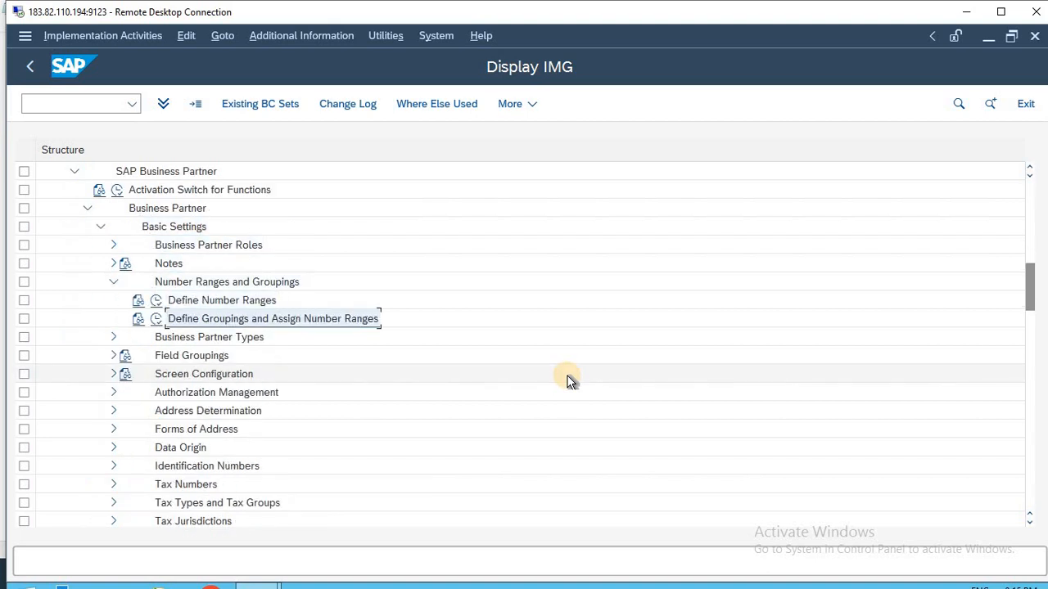
- Copy the Define Number Ranges activity name from the IMG and enter it as item 4 of the Notepad list
key(Up)
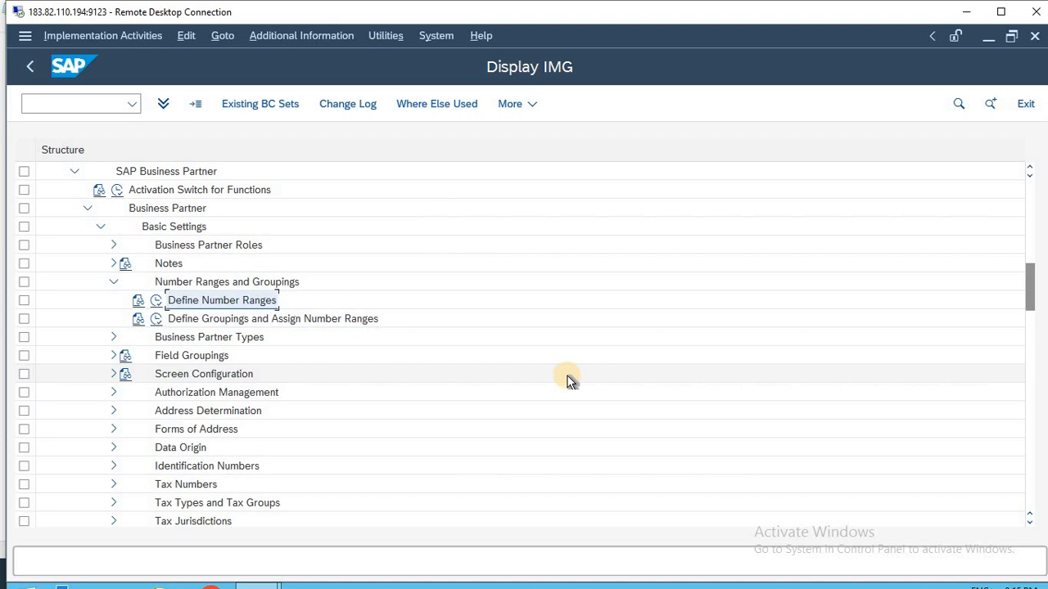
key(alt+Tab)
text(Define Number Ranges)
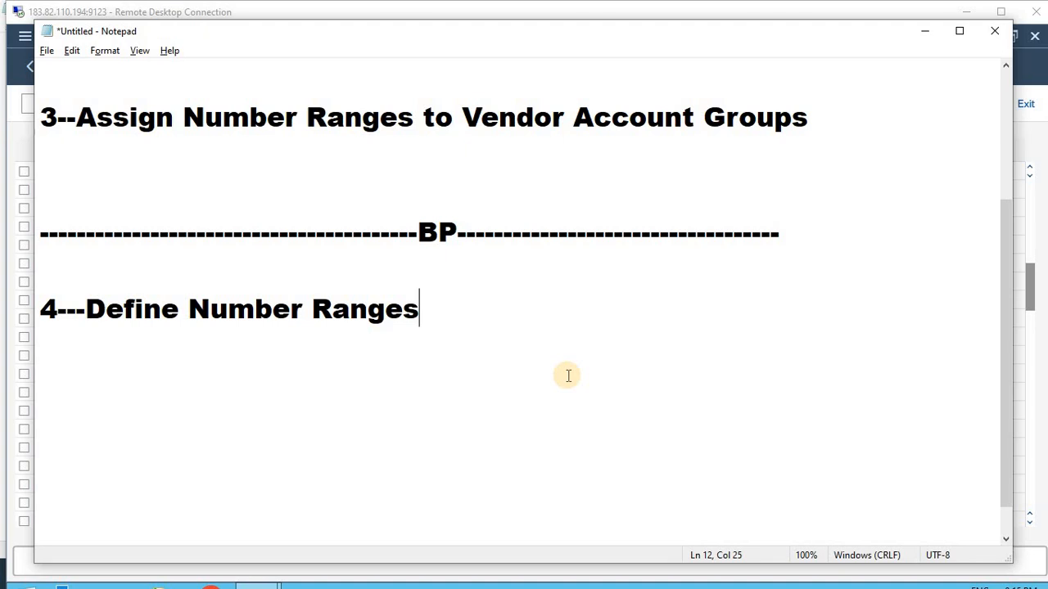
- Switch to SAP, execute Define Number Ranges and open the BU_PARTNER intervals for editing, checking the first interval's limits and status
key(alt+Tab)
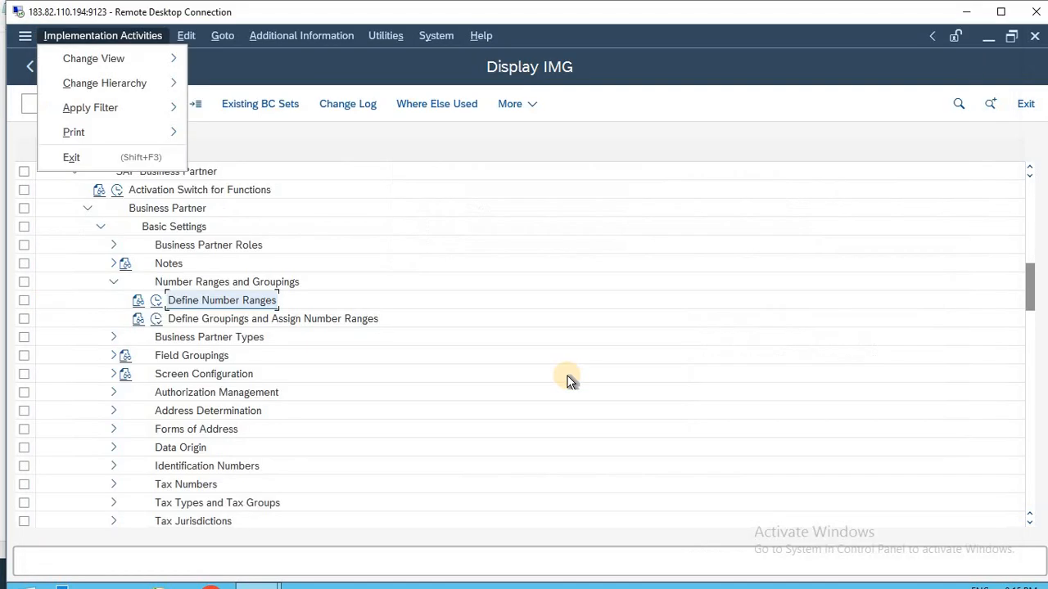
click(263, 318)
click(154, 300)
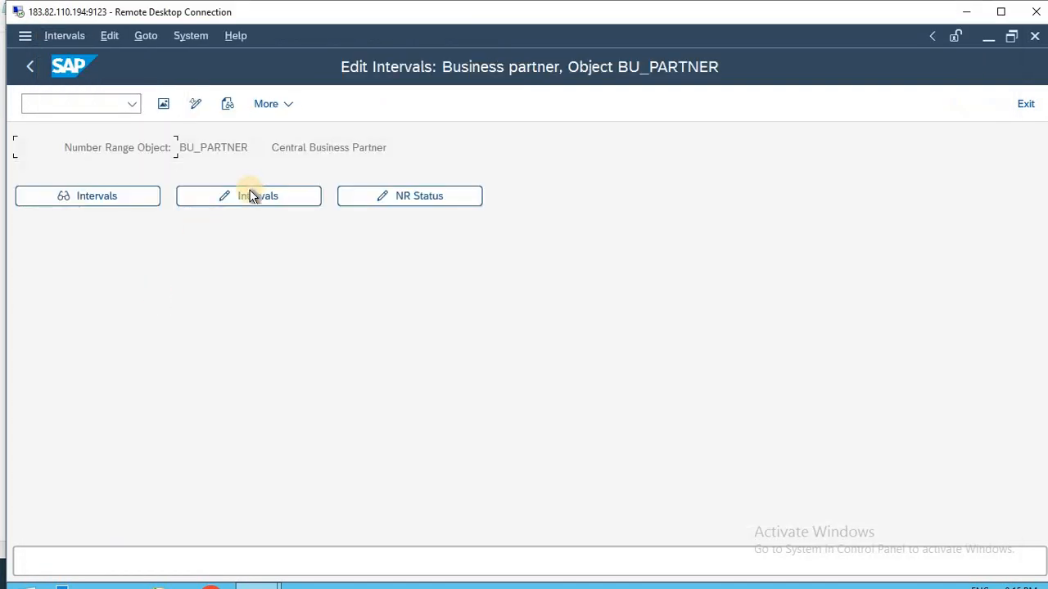
click(237, 194)
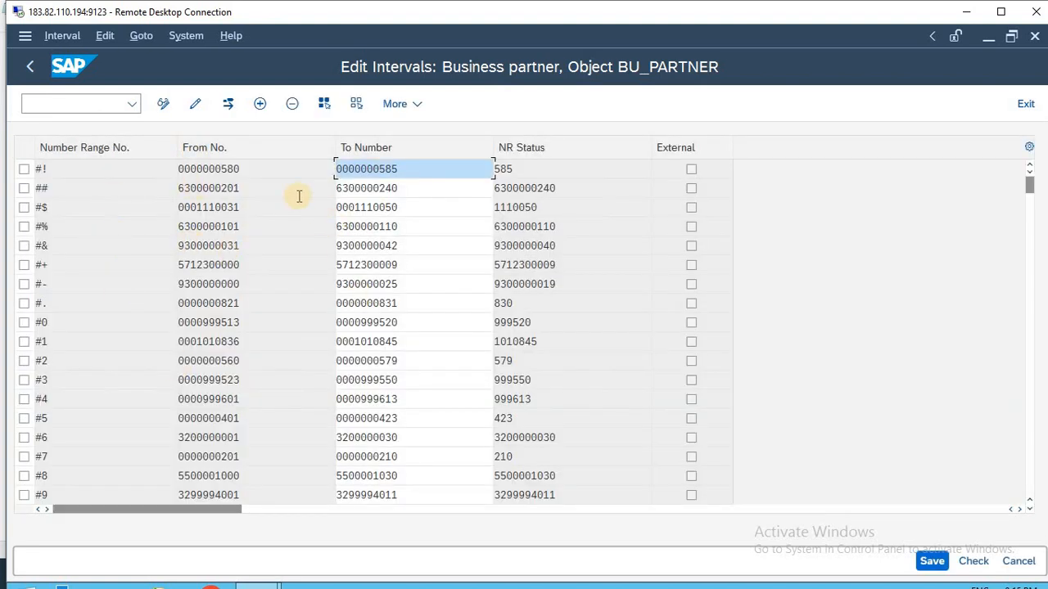
drag(220, 171, 254, 171)
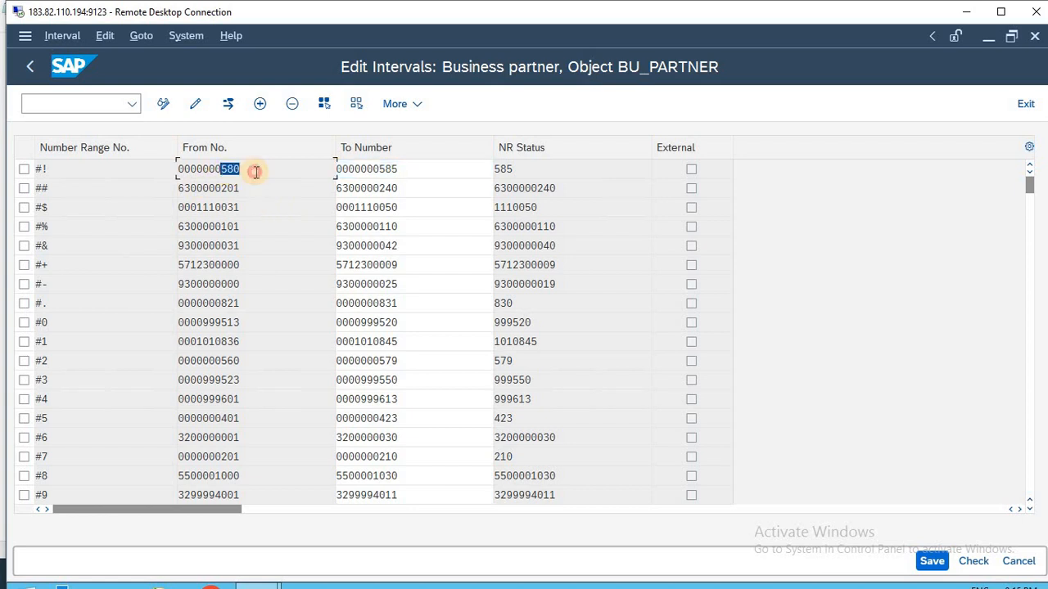
drag(379, 169, 418, 174)
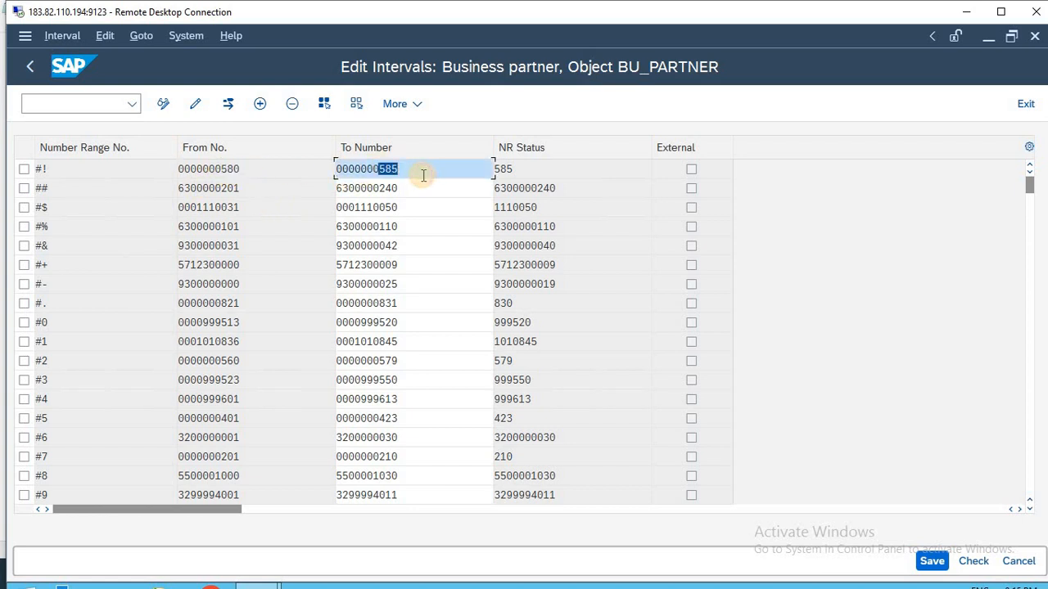
key(Tab)
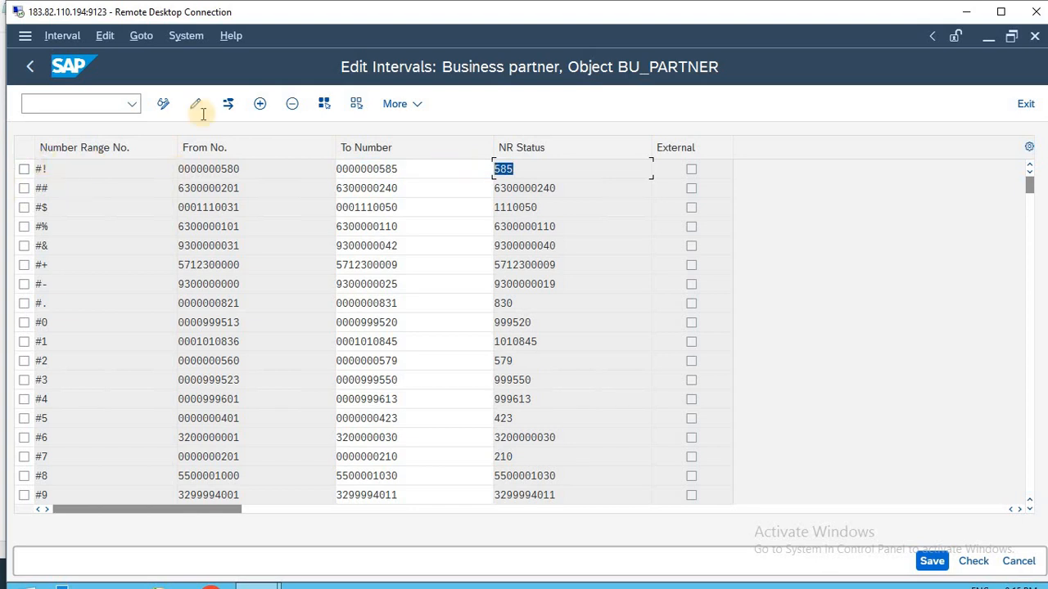
- Try to insert a business partner interval HT from 1 to 80000, and exit interval editing without saving
click(260, 103)
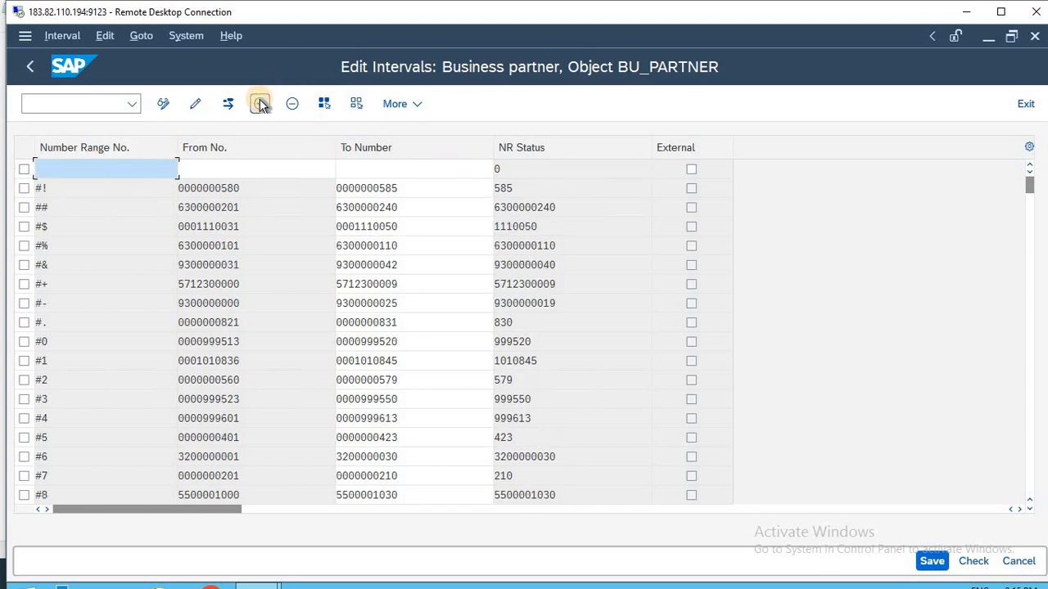
key(Tab)
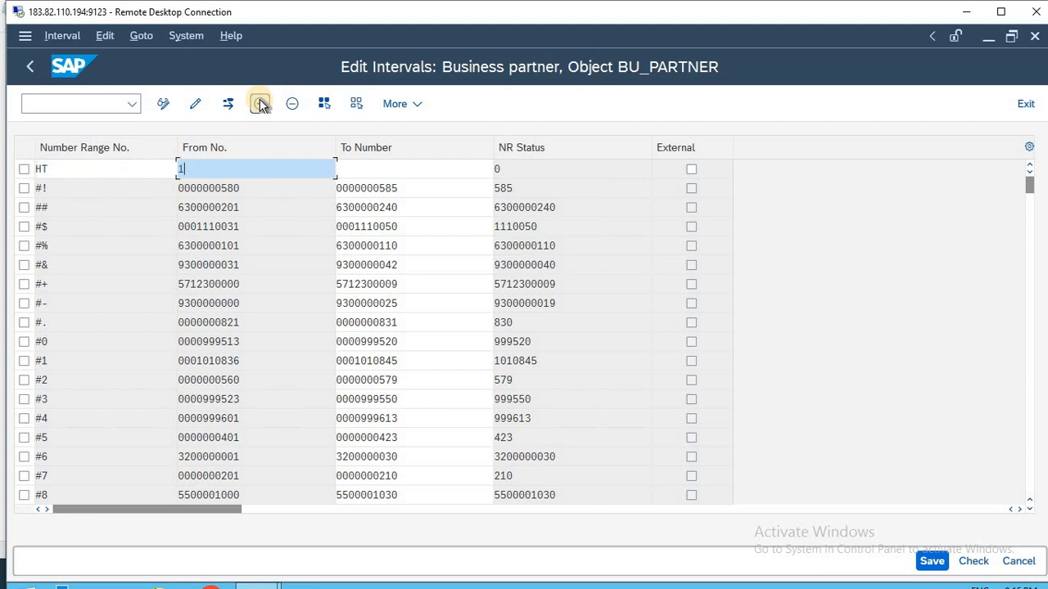
key(Tab)
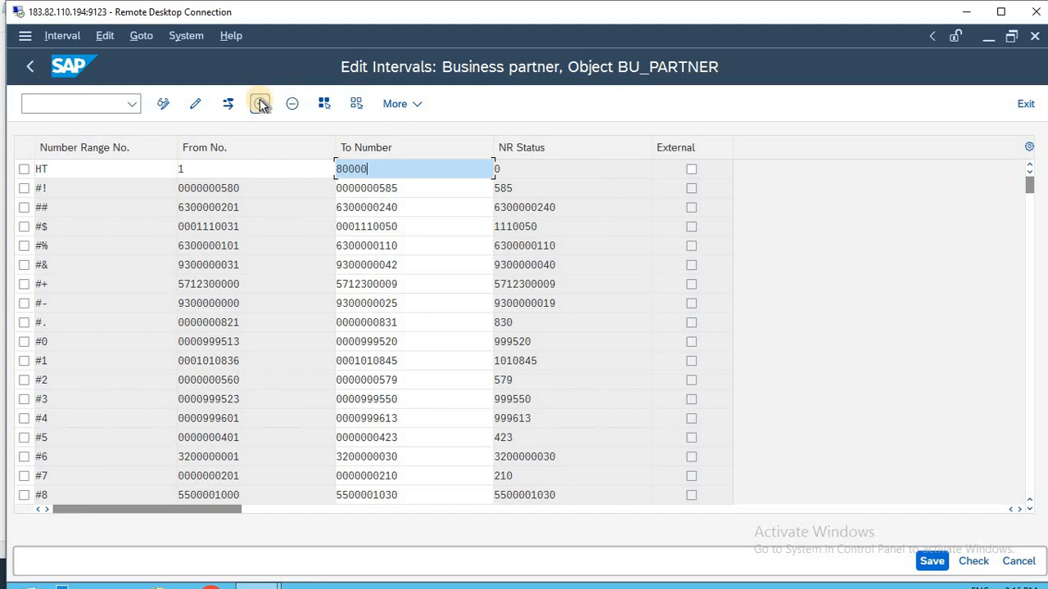
key(Return)
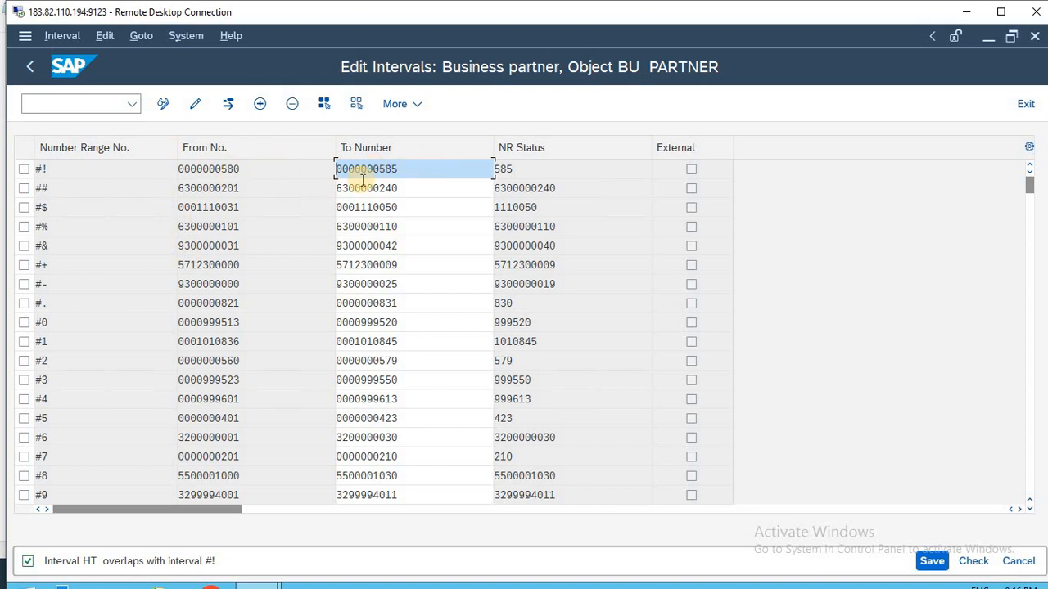
key(Escape)
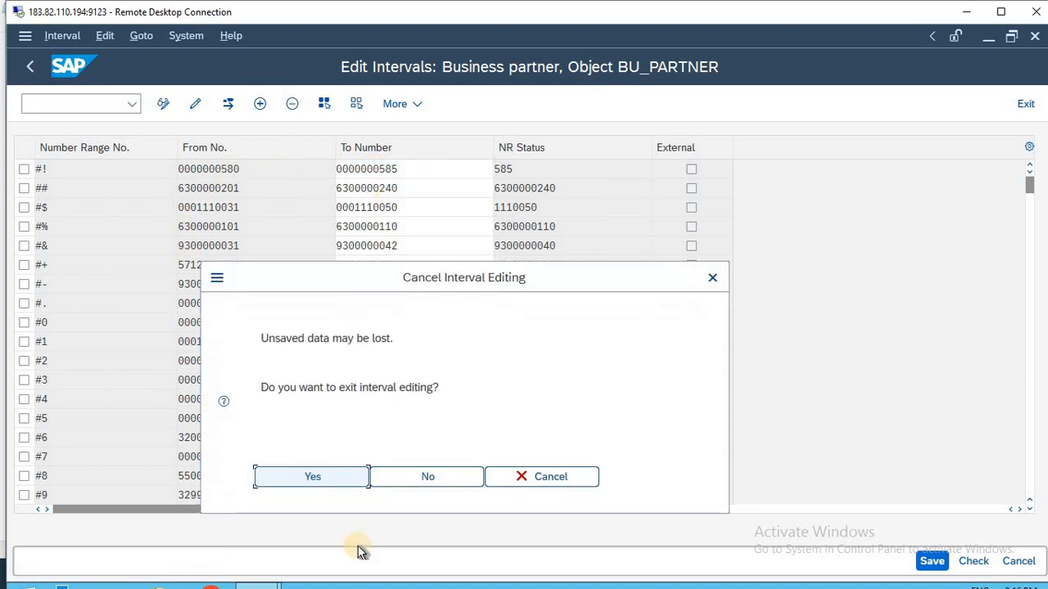
click(325, 481)
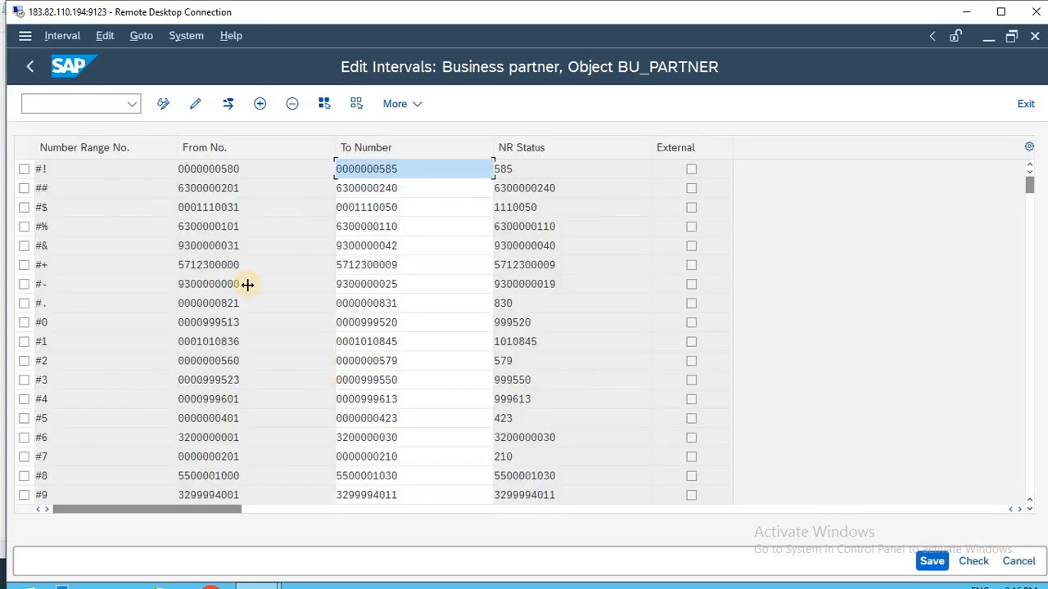
- Find interval 99 in the business partner number ranges, check its starting number, and return to the IMG structure
scroll(312, 347, down, 15)
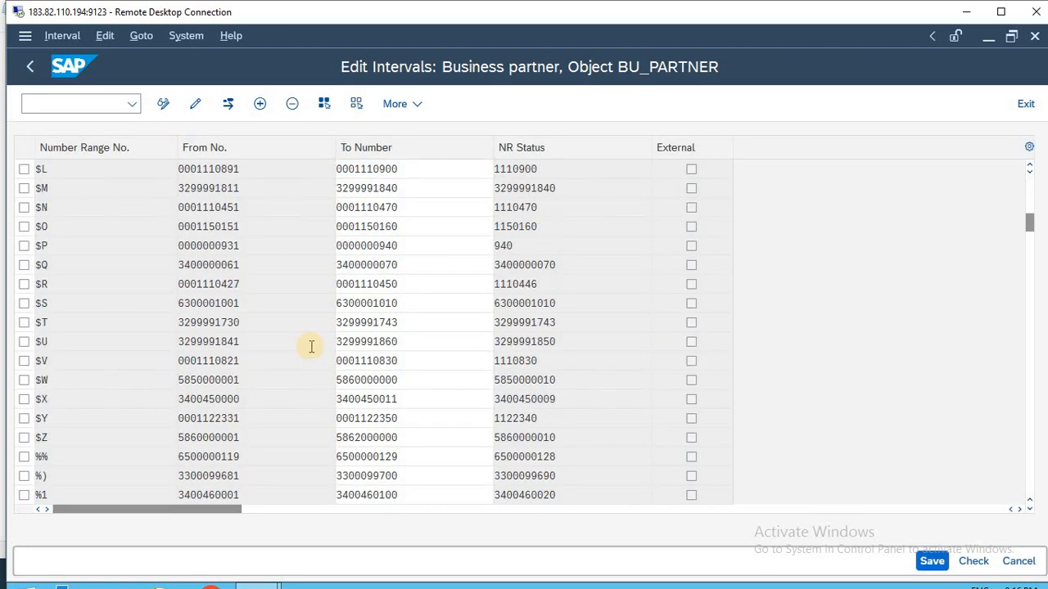
scroll(312, 349, down, 8)
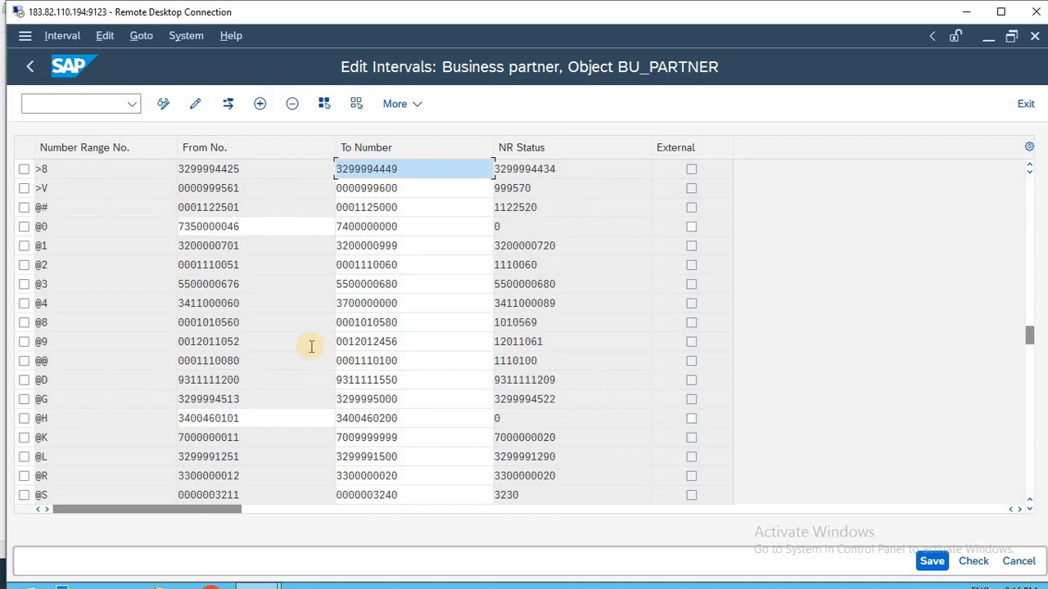
scroll(311, 347, up, 6)
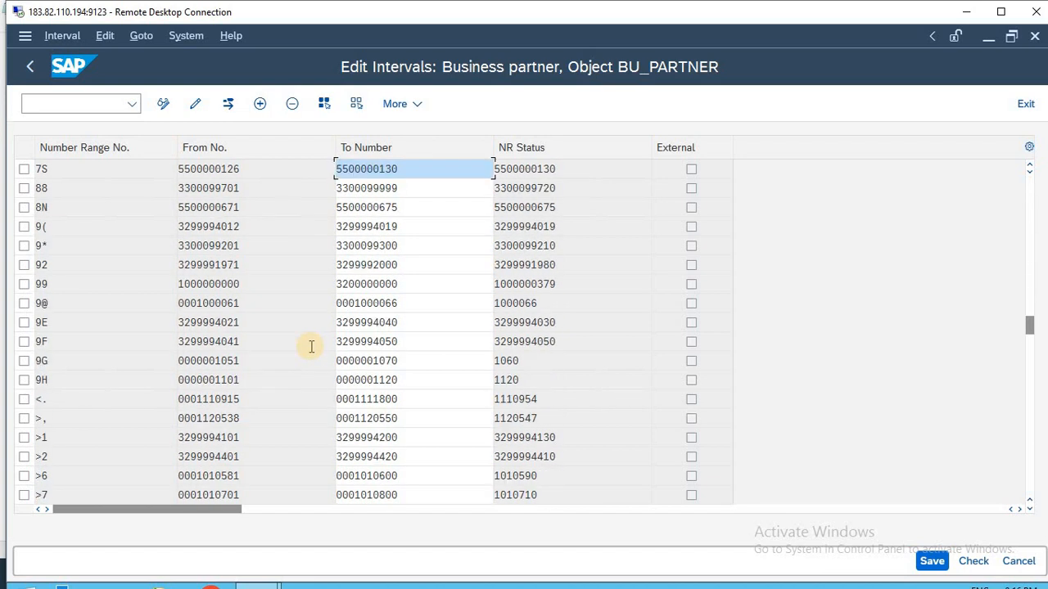
click(24, 284)
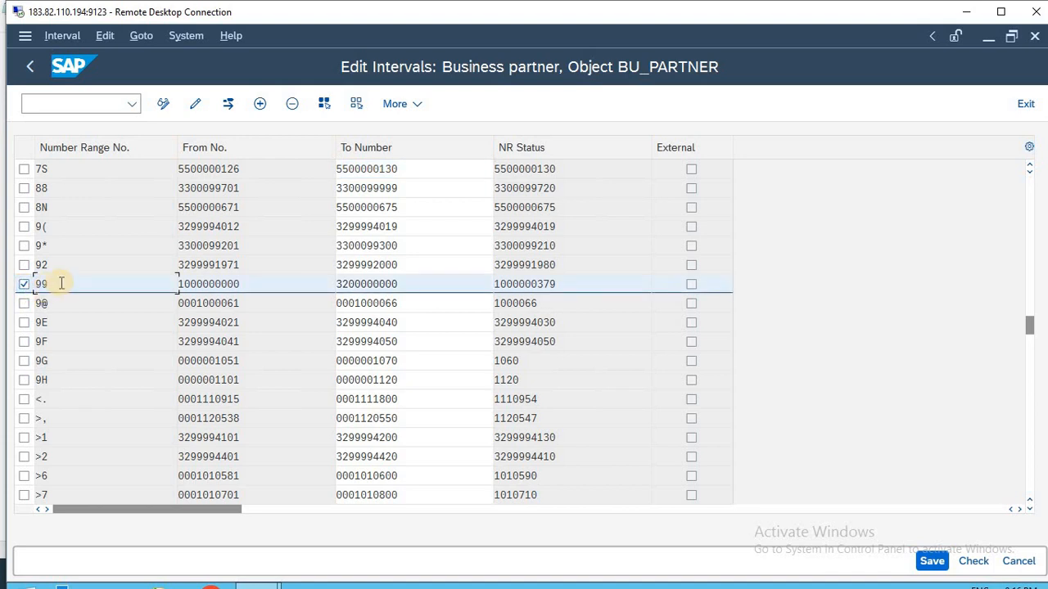
drag(246, 284, 167, 285)
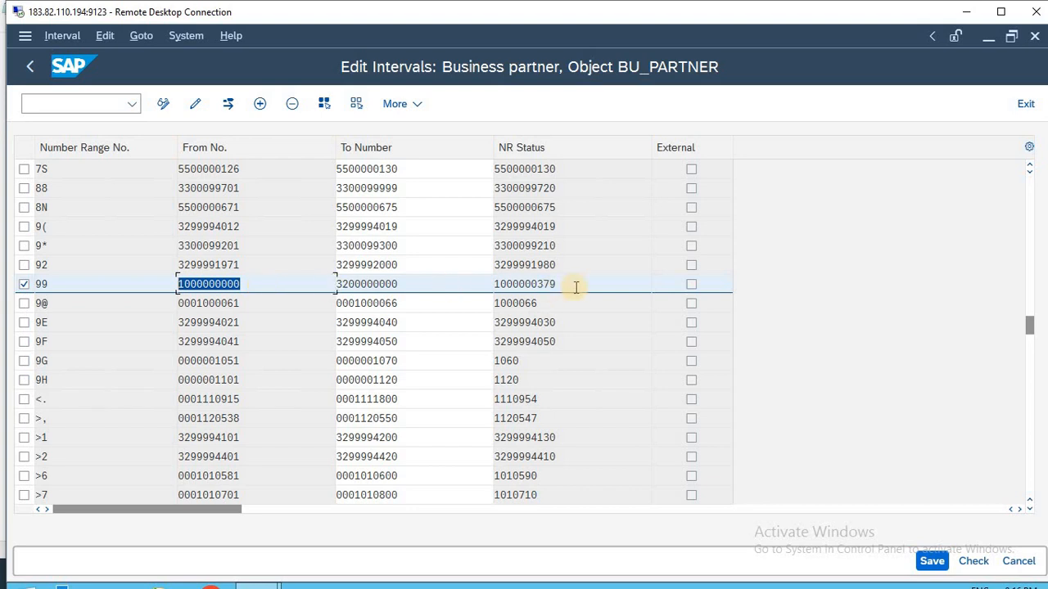
key(F12)
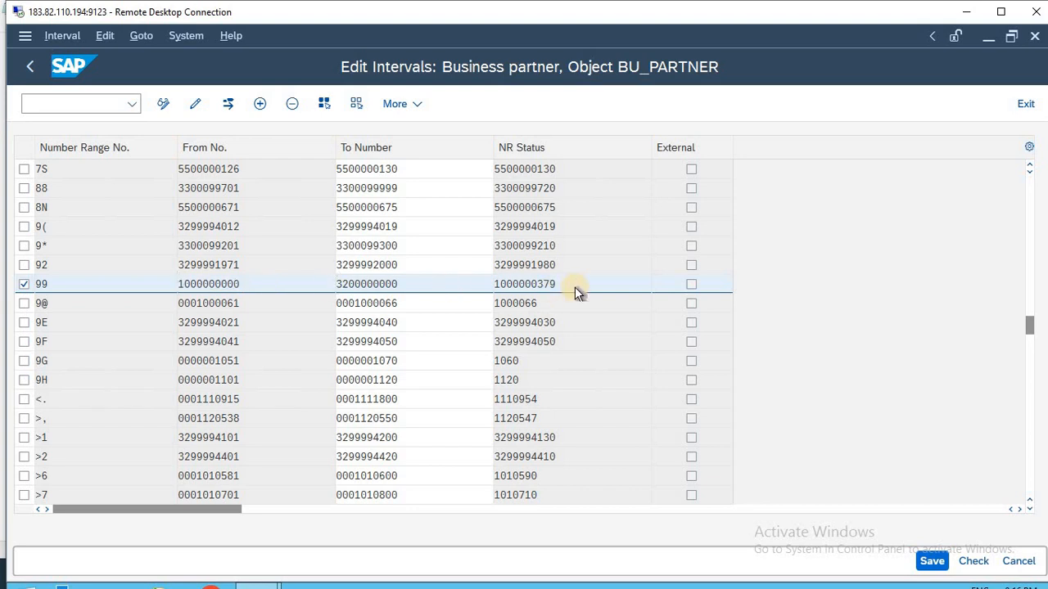
click(311, 475)
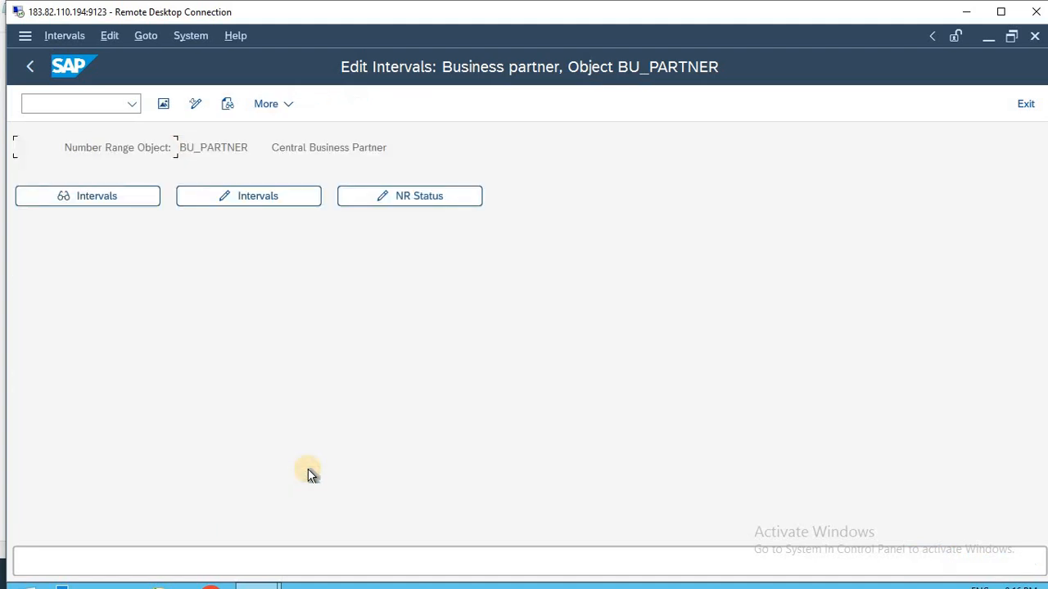
key(F3)
- Switch to Notepad and note number range 99 under item 4, Define Number Ranges
key(alt+Tab)
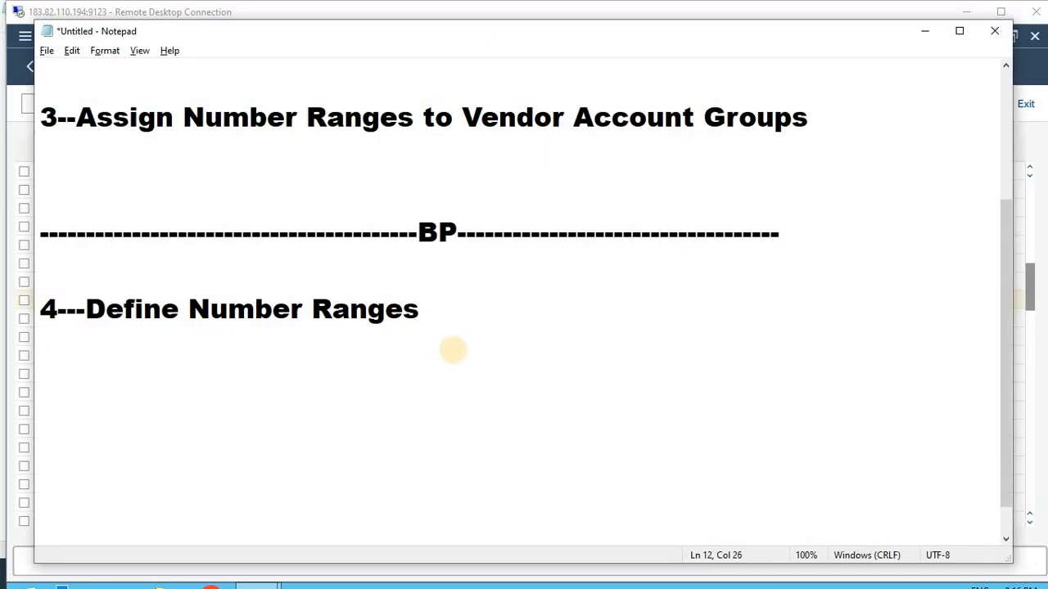
key(Return)
text(99)
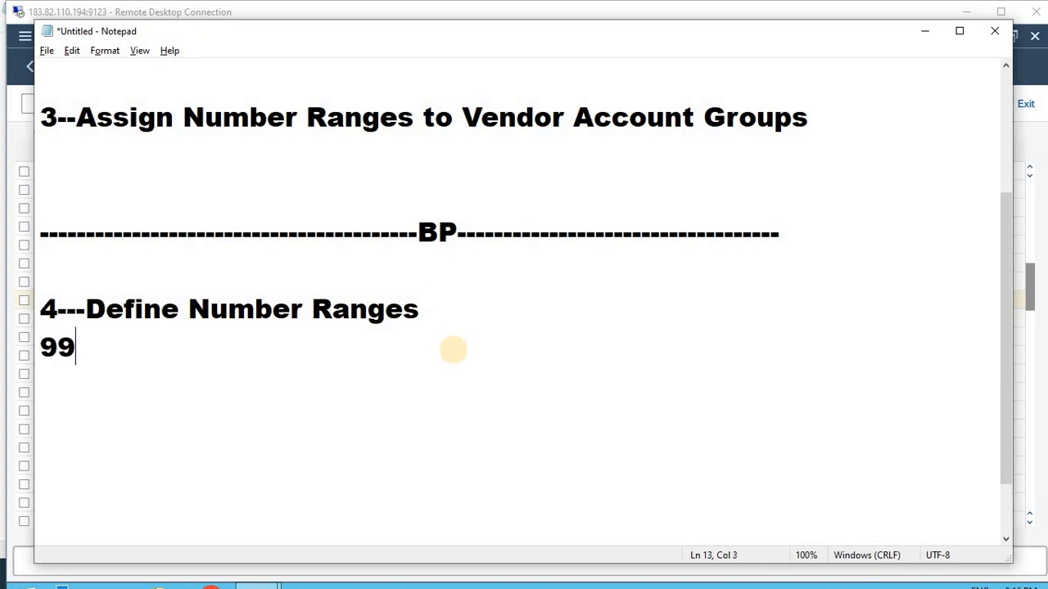
- Add item 5 to the Notepad list with the IMG activity name Define Groupings and Assign Number Ranges
key(Return)
key(Return)
text(5)
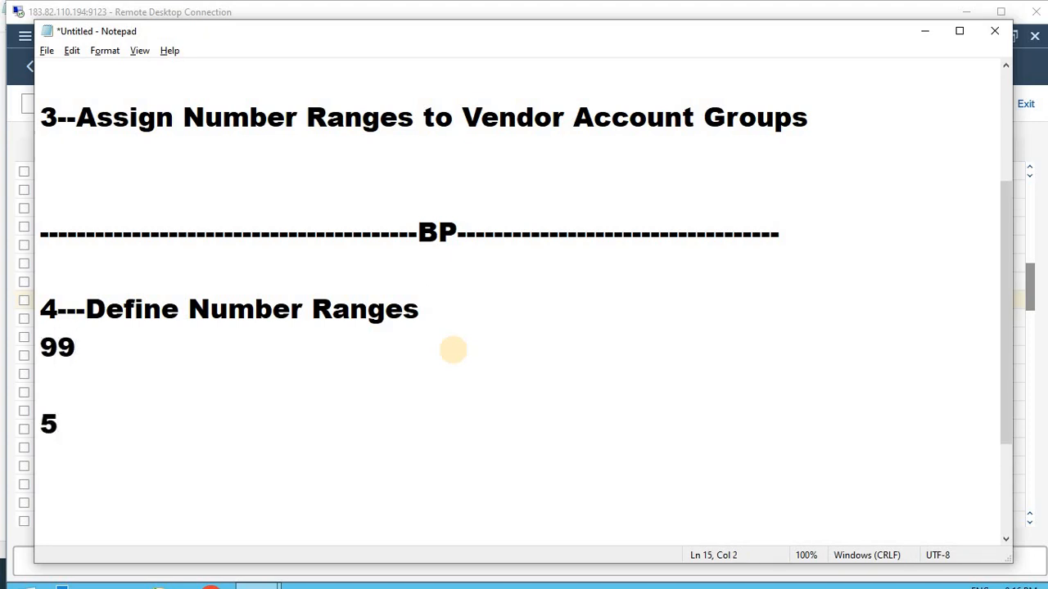
text(---)
key(alt+Tab)
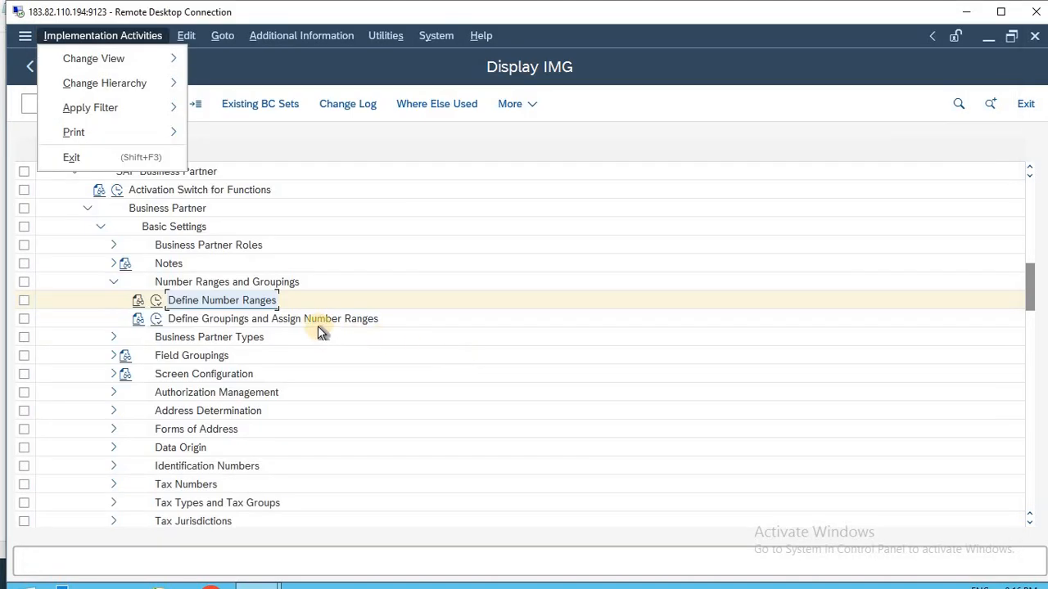
click(304, 318)
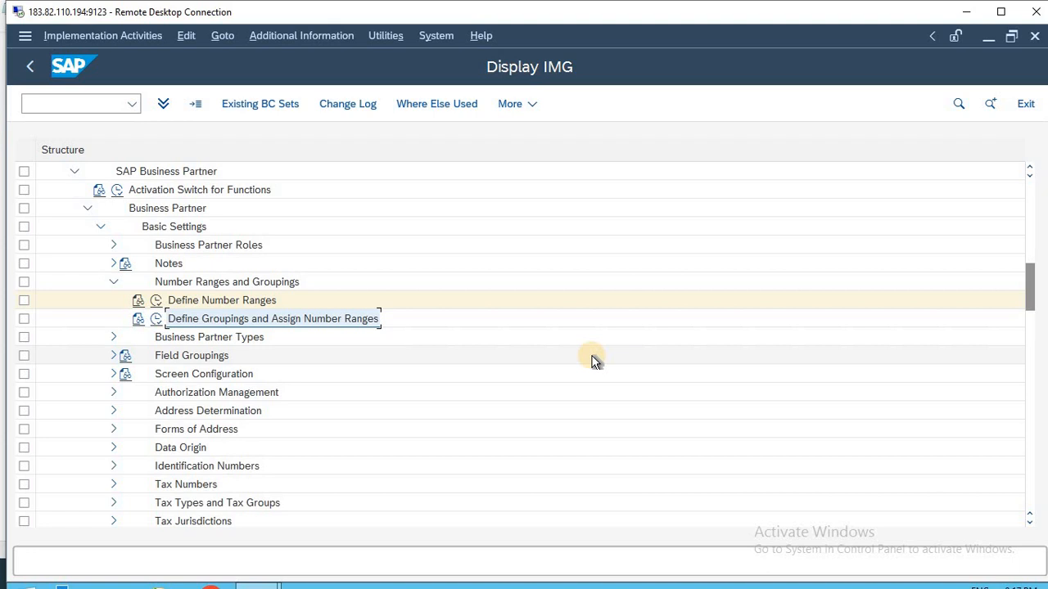
key(alt+Tab)
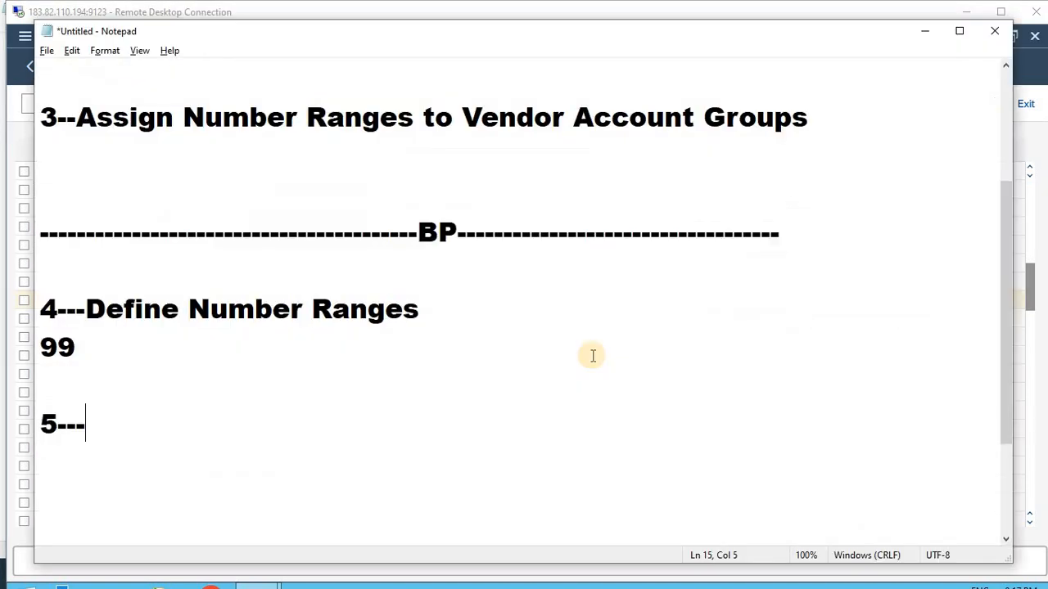
text(Define Groupings and Assign Number Ranges)
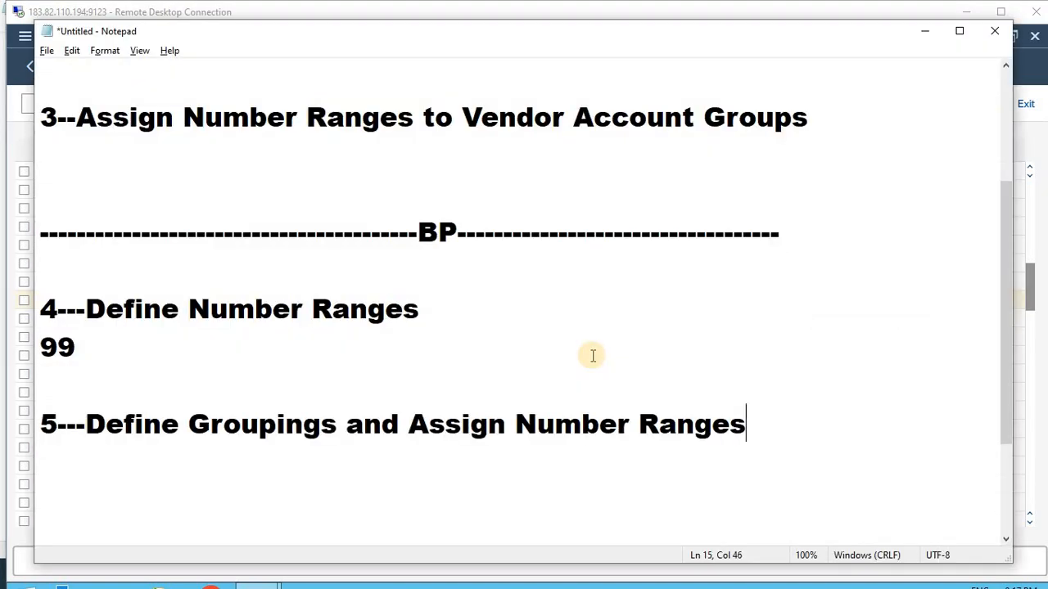
key(Return)
key(Return)
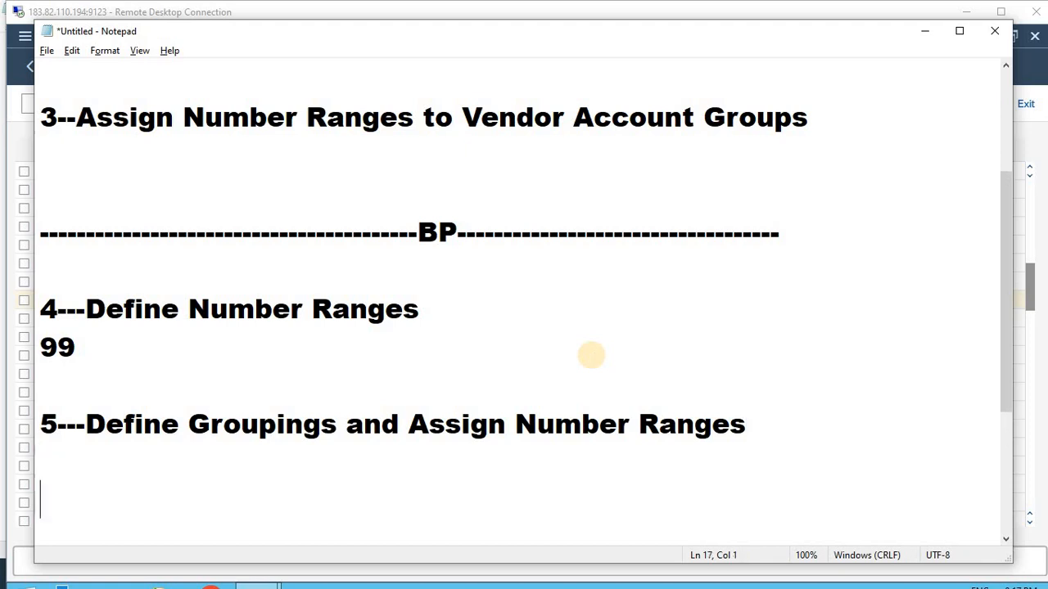
- Review the Notepad list from the vendor account groups through the business partner grouping activity
scroll(593, 355, down, 1)
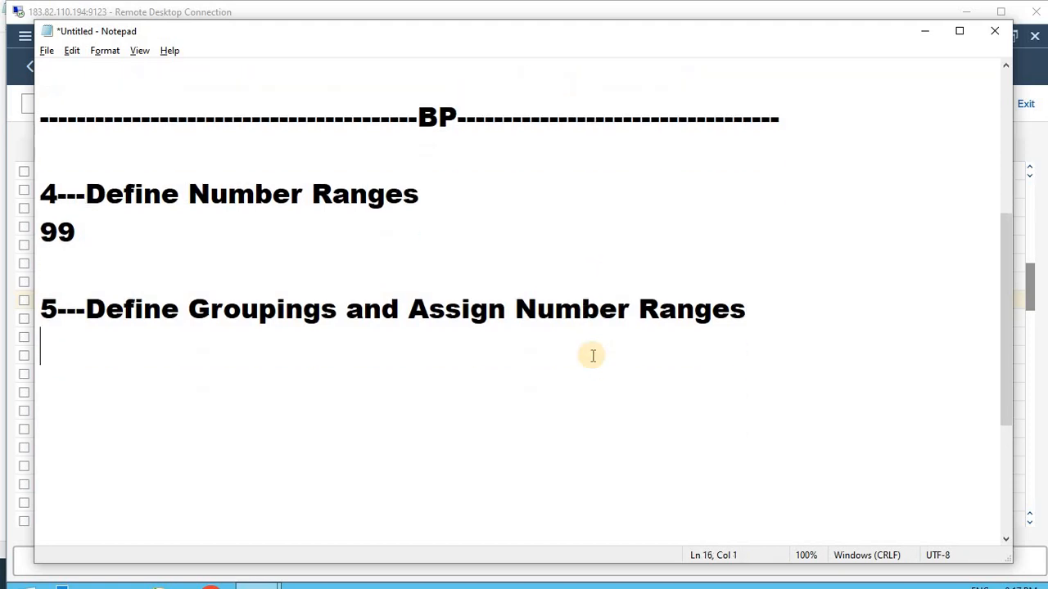
key(Up)
key(Up)
key(ctrl+Home)
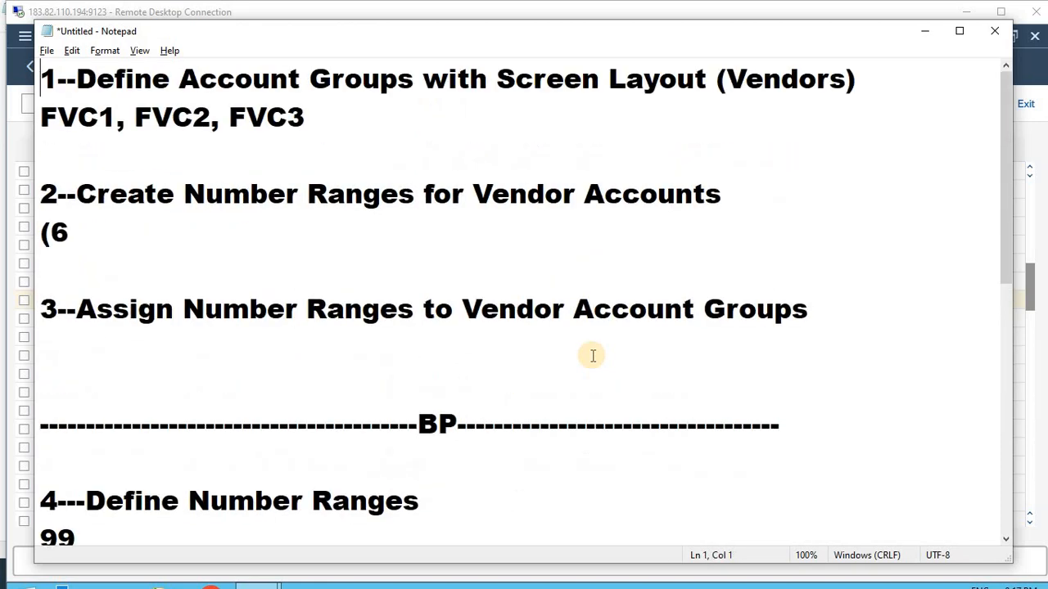
key(Down)
key(Right)
key(Right)
key(Right)
key(Right)
key(Right)
key(Right)
key(Right)
key(Right)
key(Right)
key(Right)
key(Right)
key(Right)
key(Down)
key(Down)
key(Down)
key(Down)
key(Down)
key(Down)
key(Down)
key(Down)
key(Down)
key(Down)
key(Down)
key(Down)
key(Down)
key(Down)
key(Down)
key(Down)
key(Down)
key(Down)
key(Down)
key(Down)
key(Down)
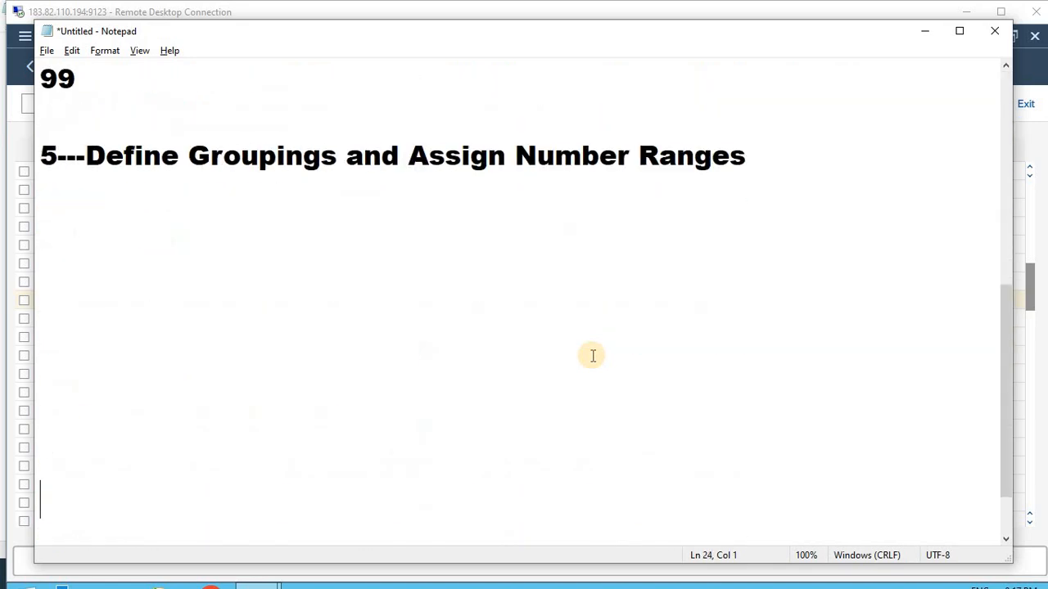
- Start item 6 in the Notepad list with "6---", leaving a blank line below item 5
key(Up)
key(Up)
key(Up)
key(Up)
key(Up)
key(Up)
key(Up)
text(6---)
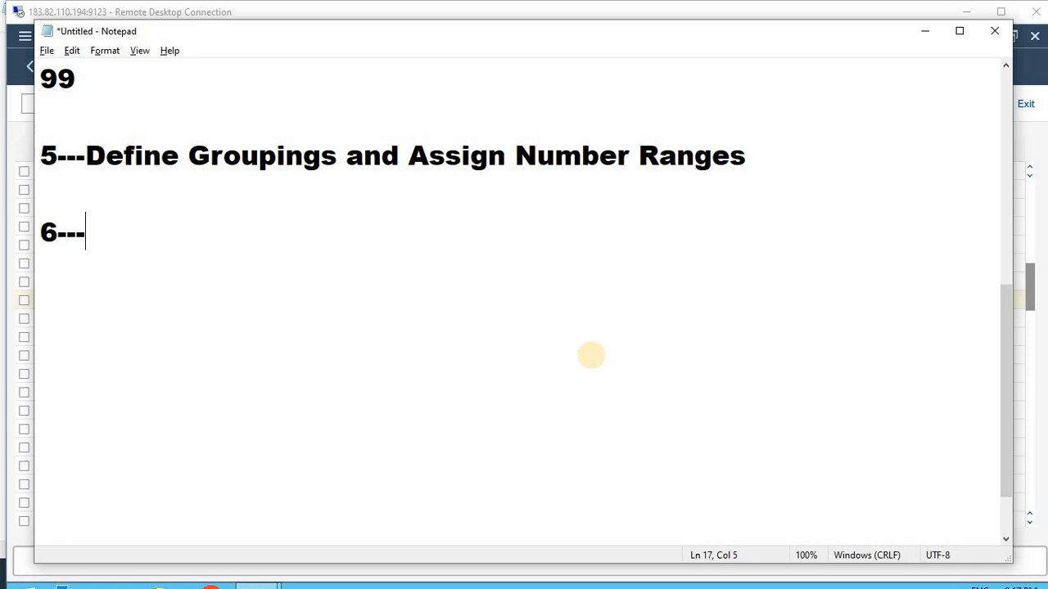
- Review the Define Number Ranges entry and its 99 note in Notepad, and switch back to the SAP IMG
key(alt)
click(44, 185)
key(Up)
key(Up)
key(Up)
key(Up)
key(Up)
key(Down)
key(Down)
key(Down)
key(Down)
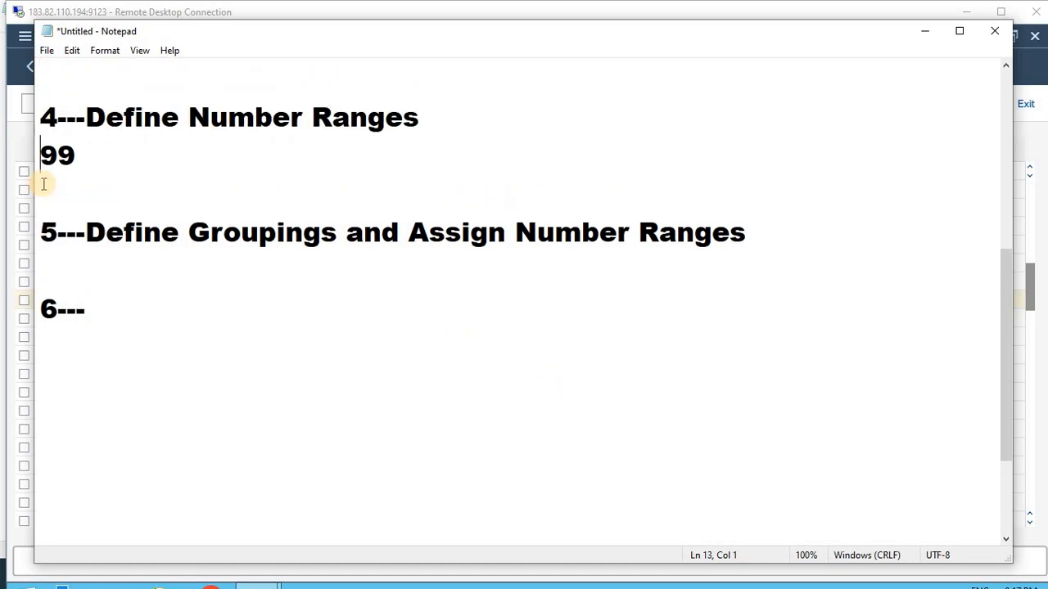
key(Down)
key(alt+Tab)
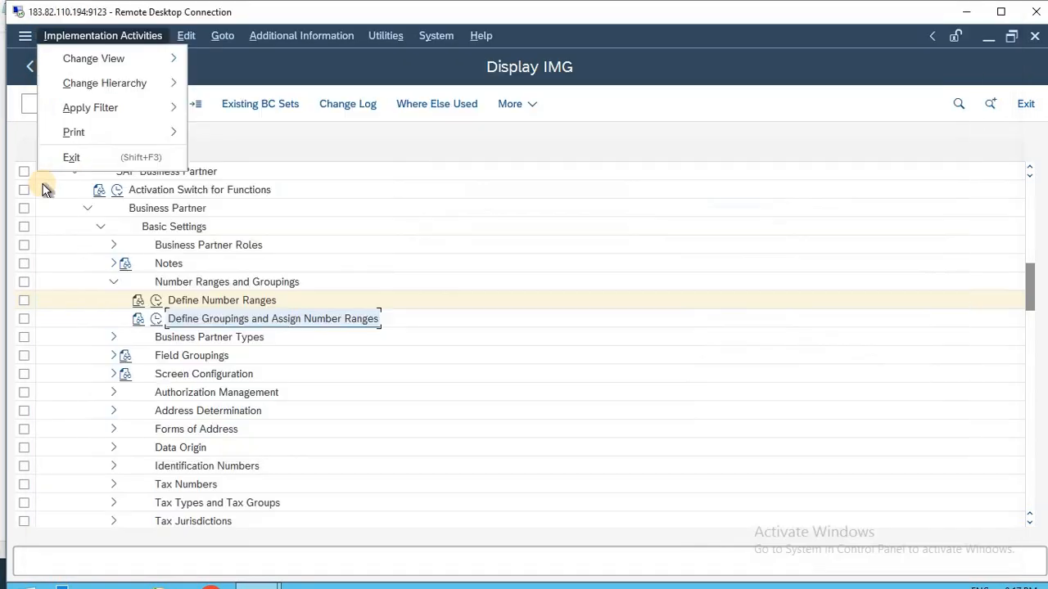
- Open the Define Groupings and Assign Number Ranges activity and start new business partner grouping entries
click(156, 319)
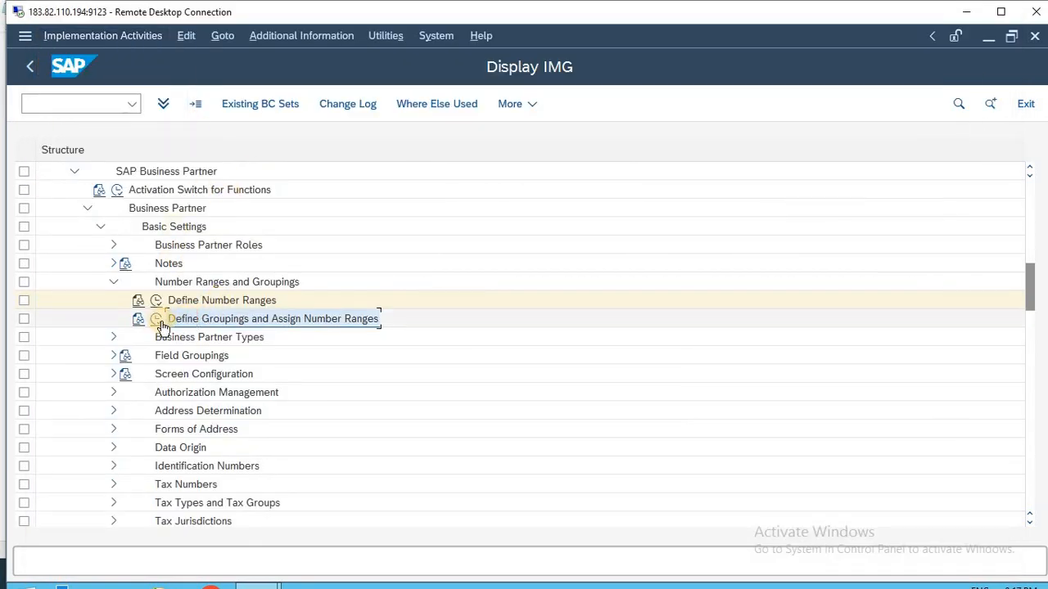
click(156, 318)
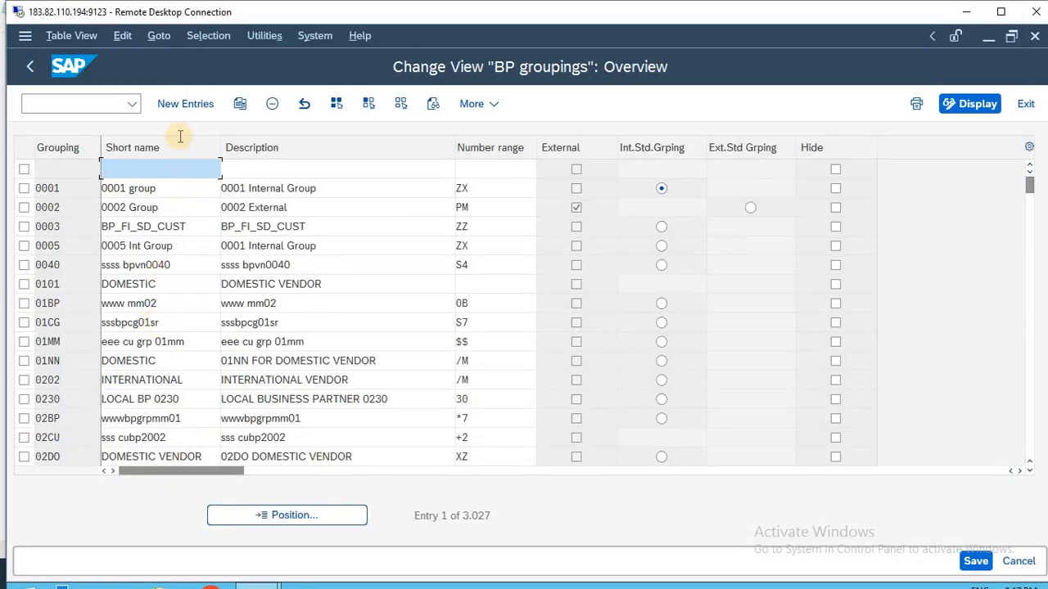
click(184, 103)
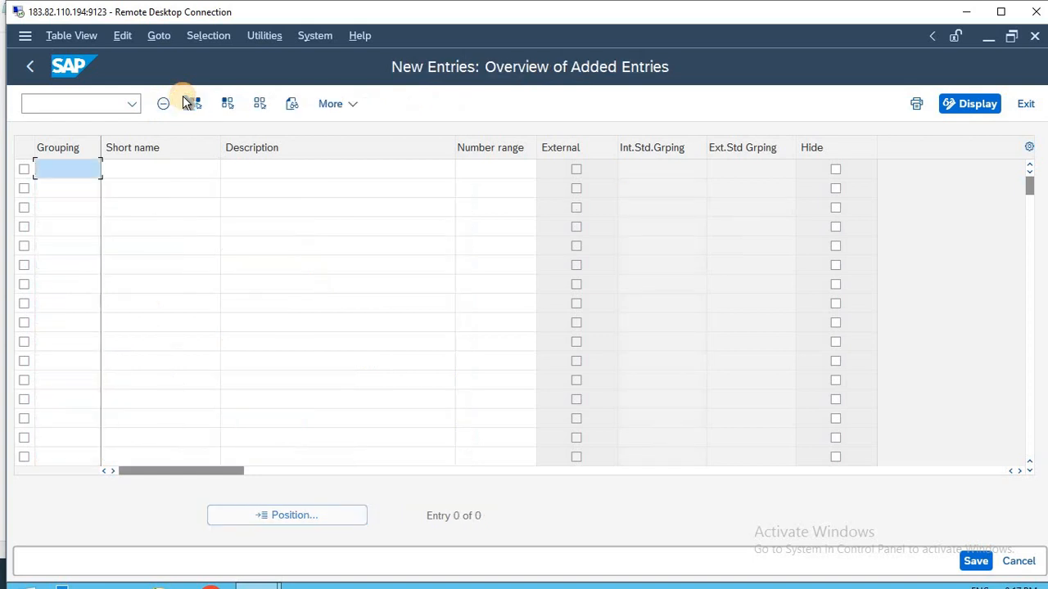
key(alt+Tab)
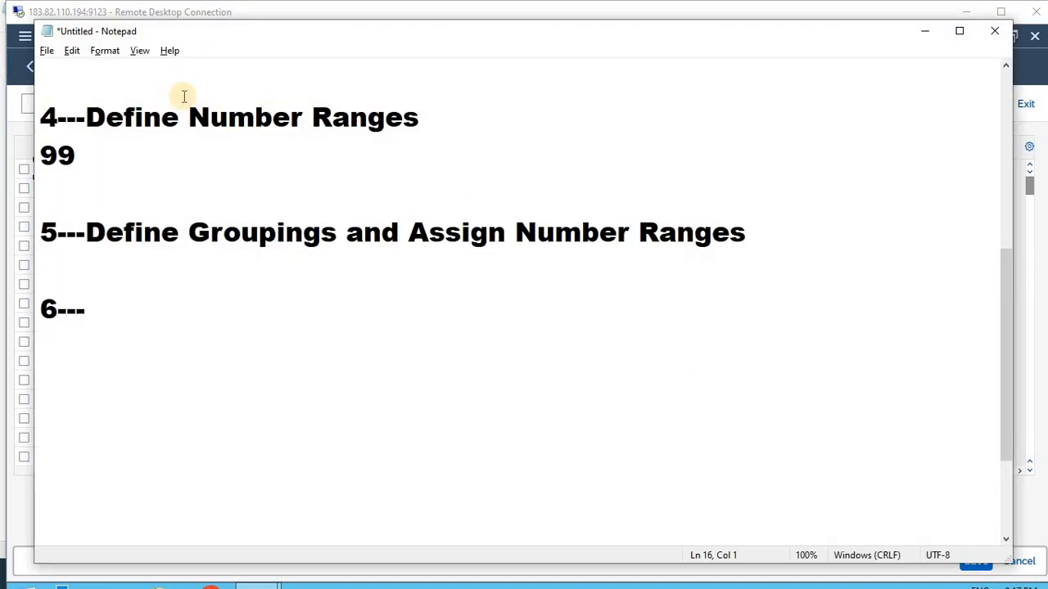
key(alt+Tab)
key(alt+Tab)
key(alt+Tab)
key(alt+Tab)
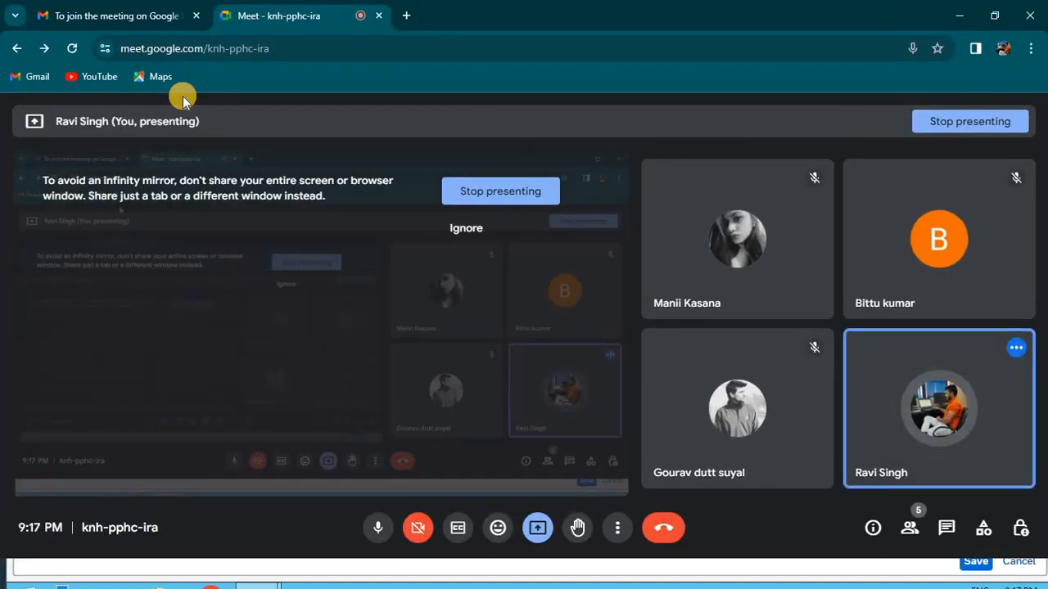
key(alt+Tab)
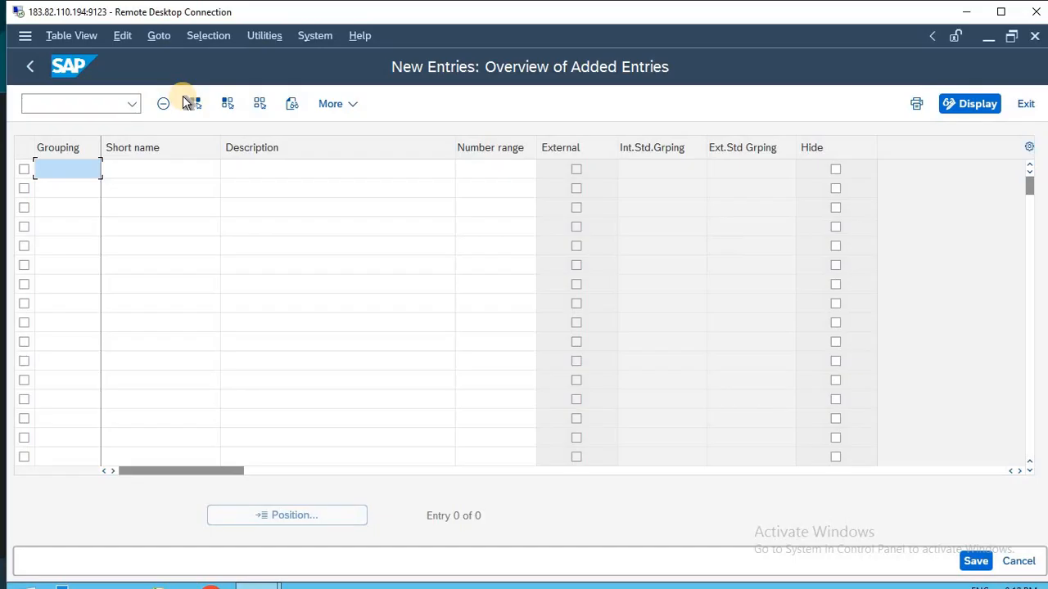
- Enter the grouping codes MAS1, BIT1 and GOR1 in the first three rows
text(M)
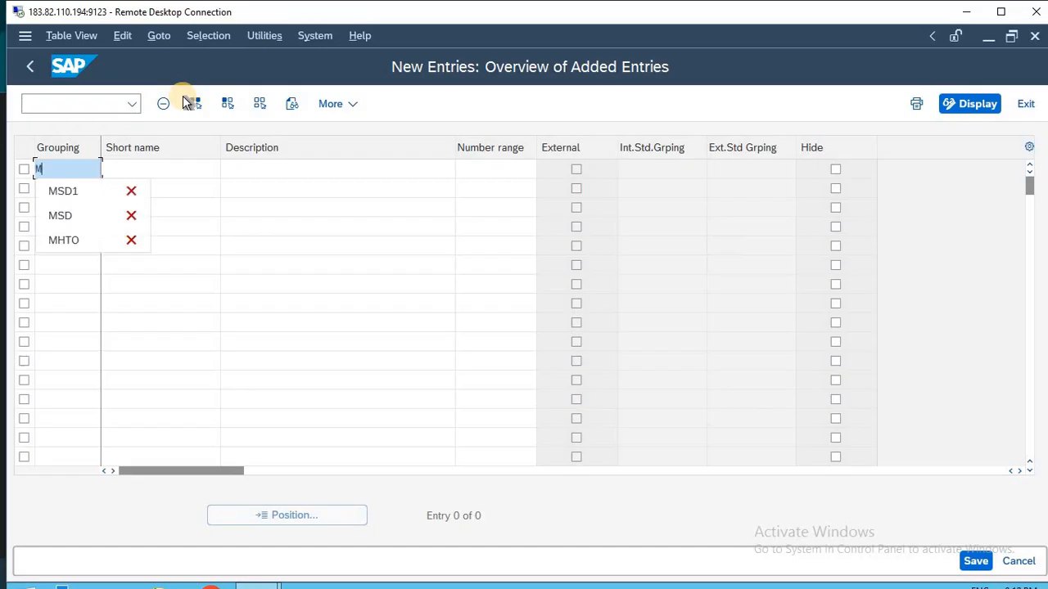
text(SI)
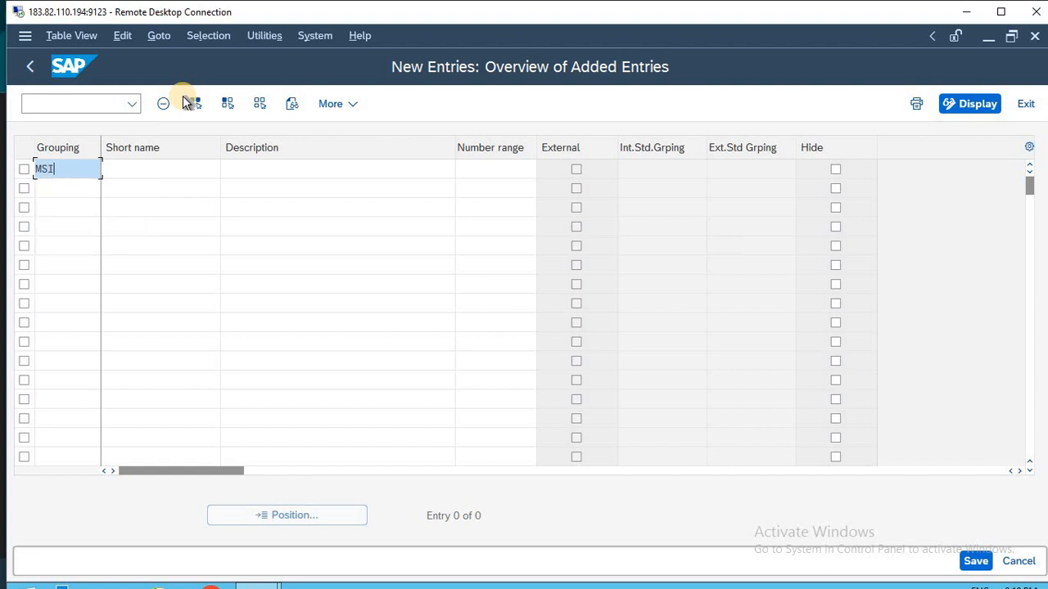
key(BackSpace)
key(BackSpace)
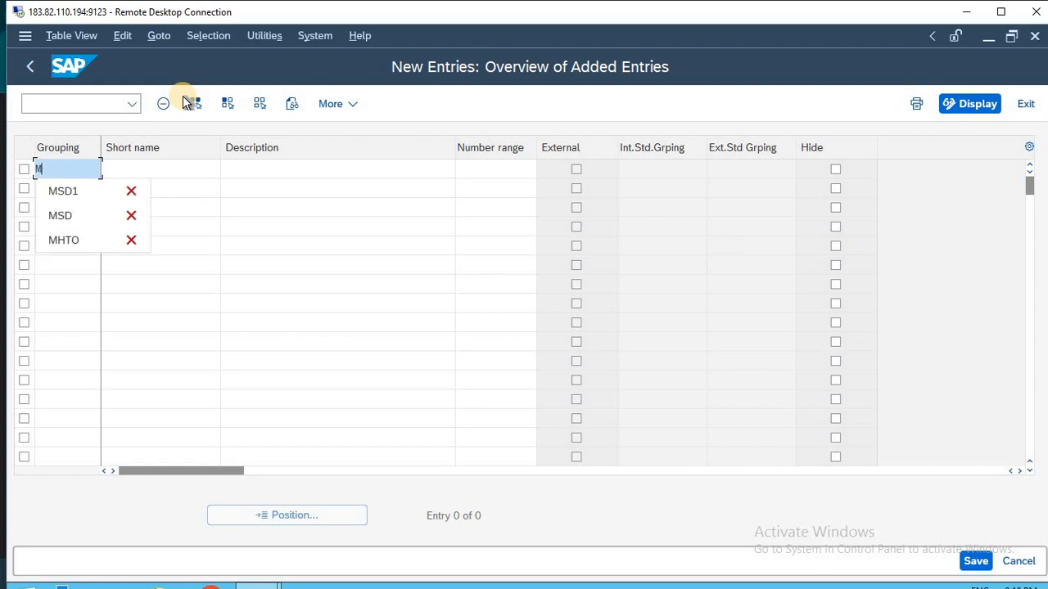
text(AN)
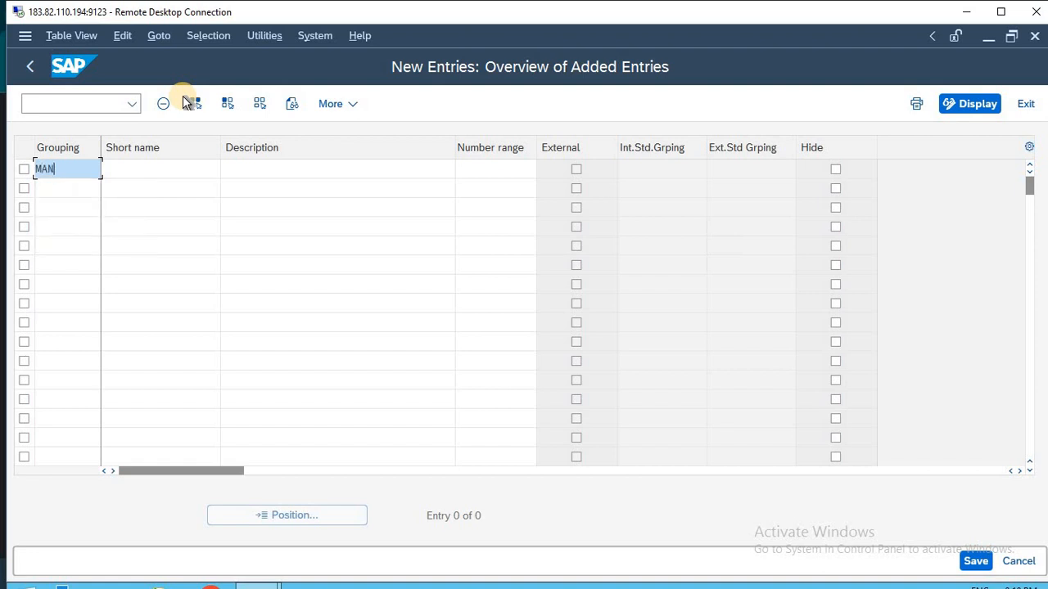
key(BackSpace)
text(S1)
key(Down)
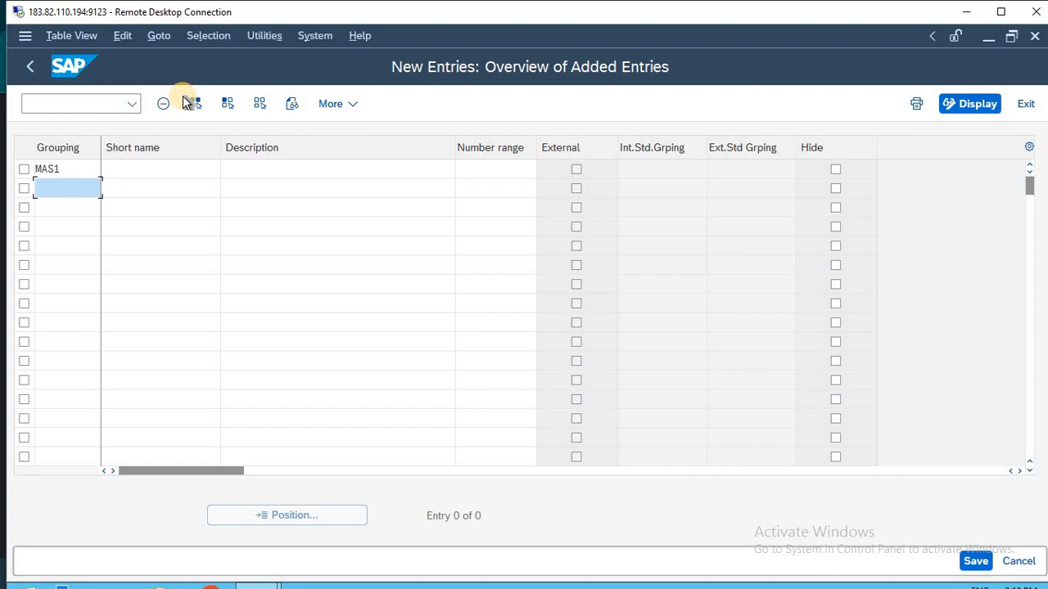
text(BIT1)
key(Down)
text(G)
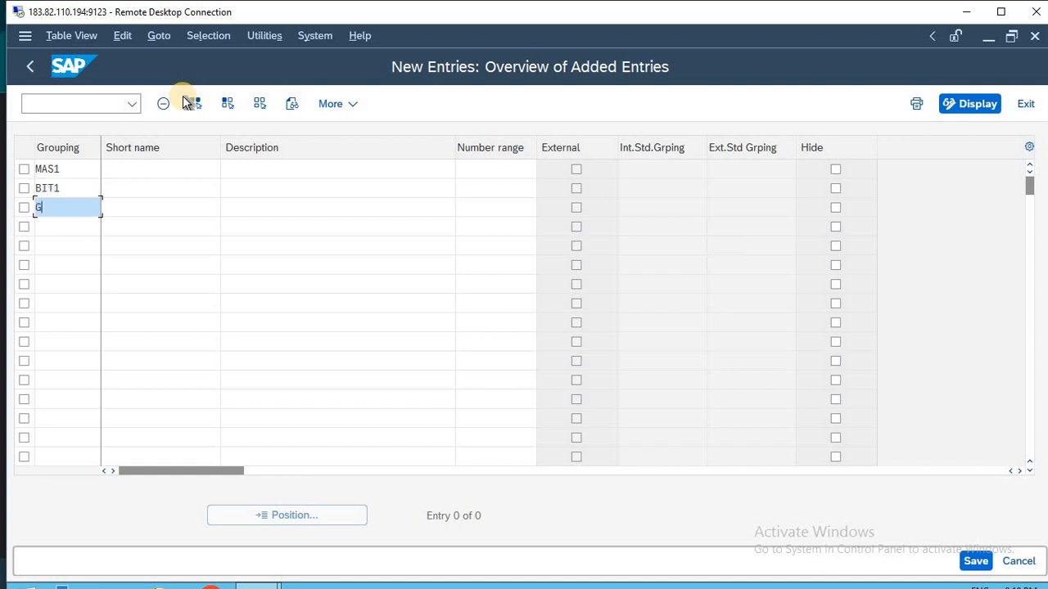
text(OR1)
- Give the three groupings the short names DOMESTIC, INTERNATIONAL and ONE TIME, in that order
click(141, 170)
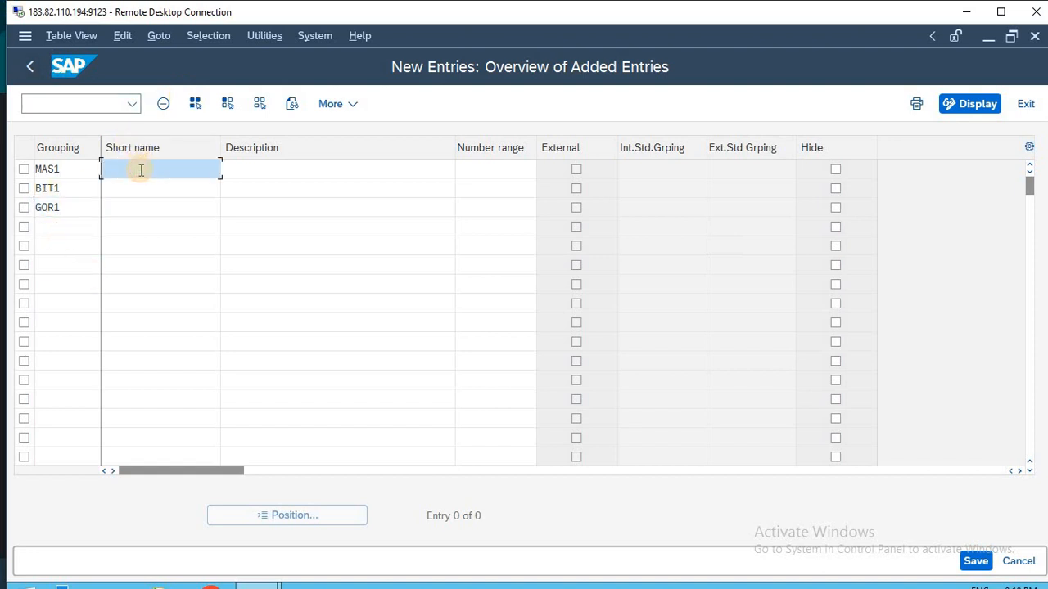
text(D)
key(Down)
key(Return)
key(Down)
text(IN)
key(Down)
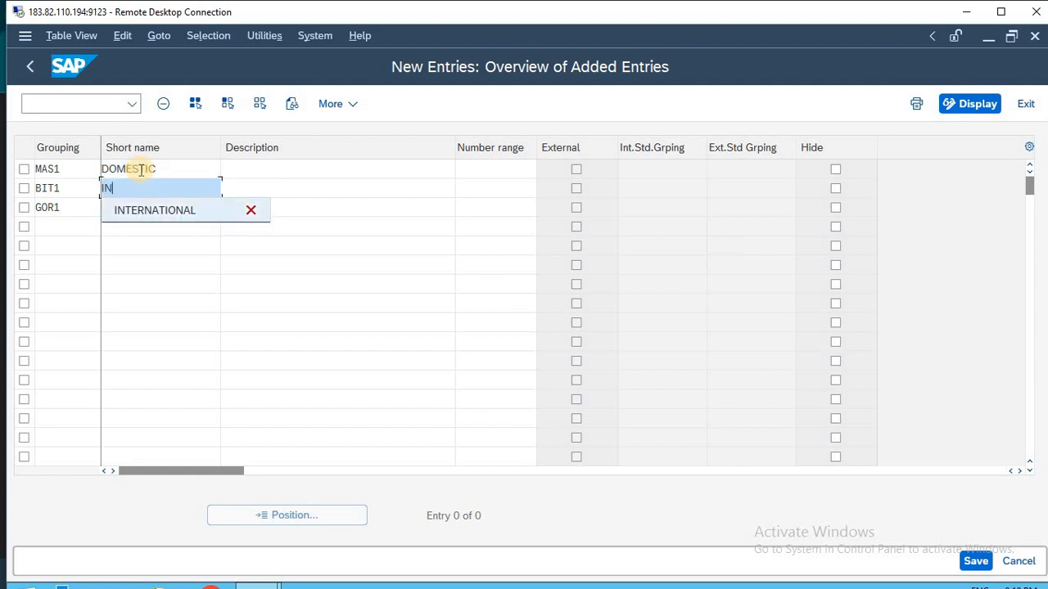
key(Return)
key(Down)
text(ON)
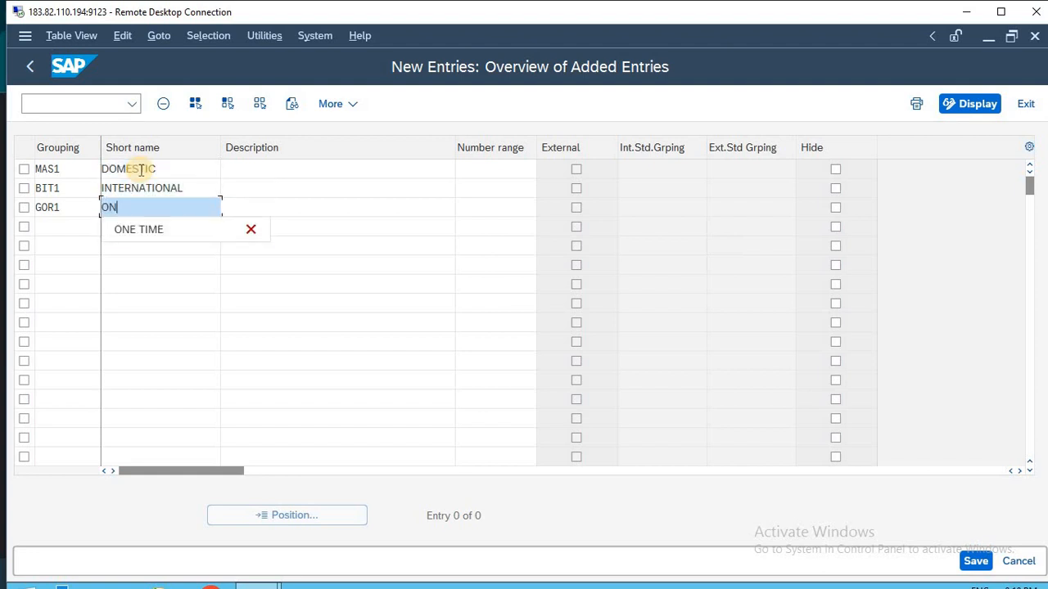
key(Down)
key(Return)
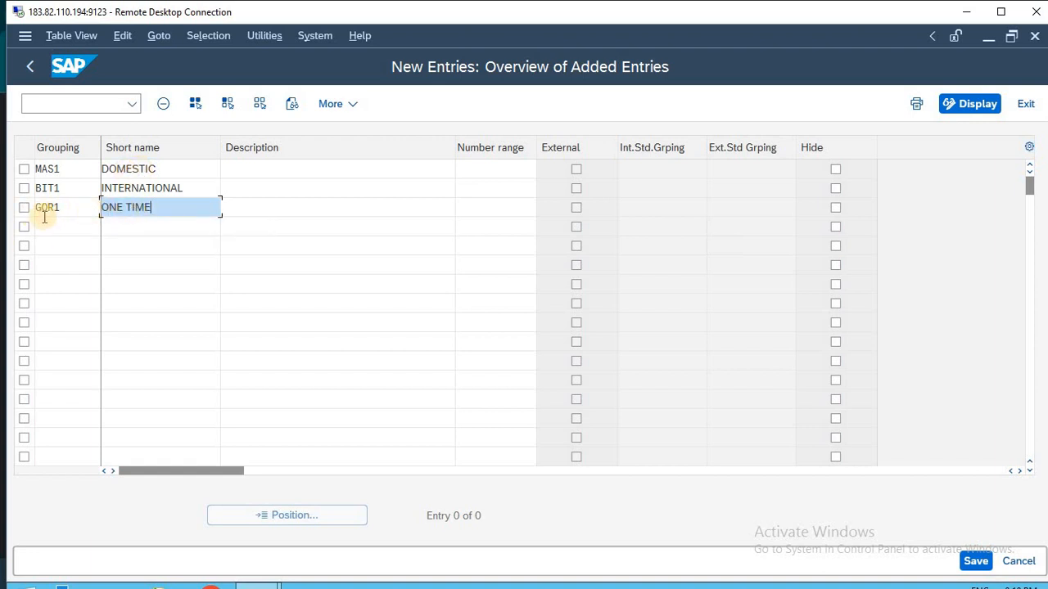
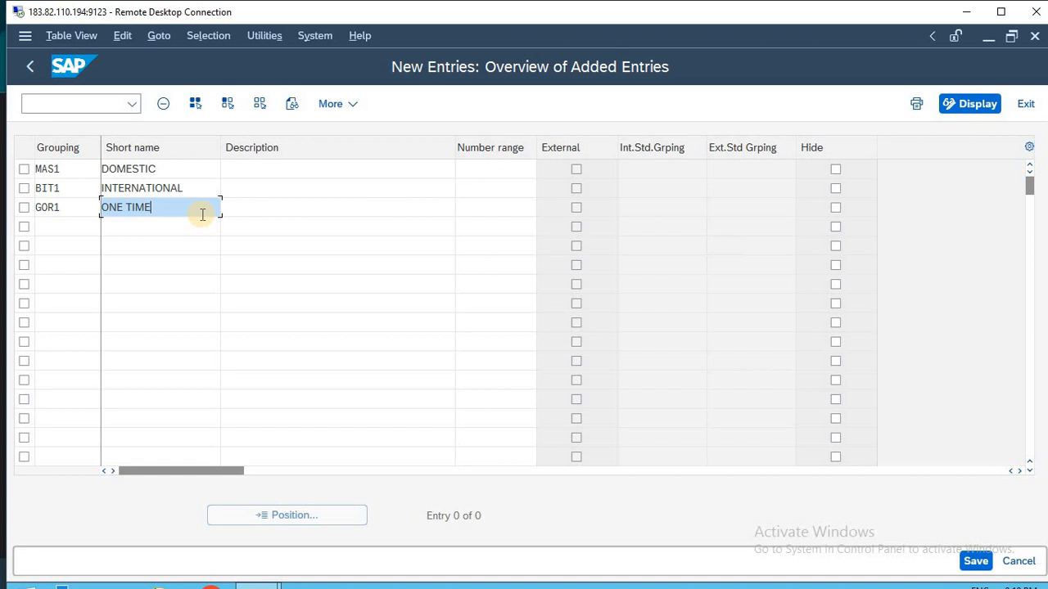
- Enter the descriptions MAS1 DOMESTIC VENDOR, BIT1 INTERNATIOANL VENDOR and GOR1 ONE TIME VENDOR for the three groupings
click(262, 170)
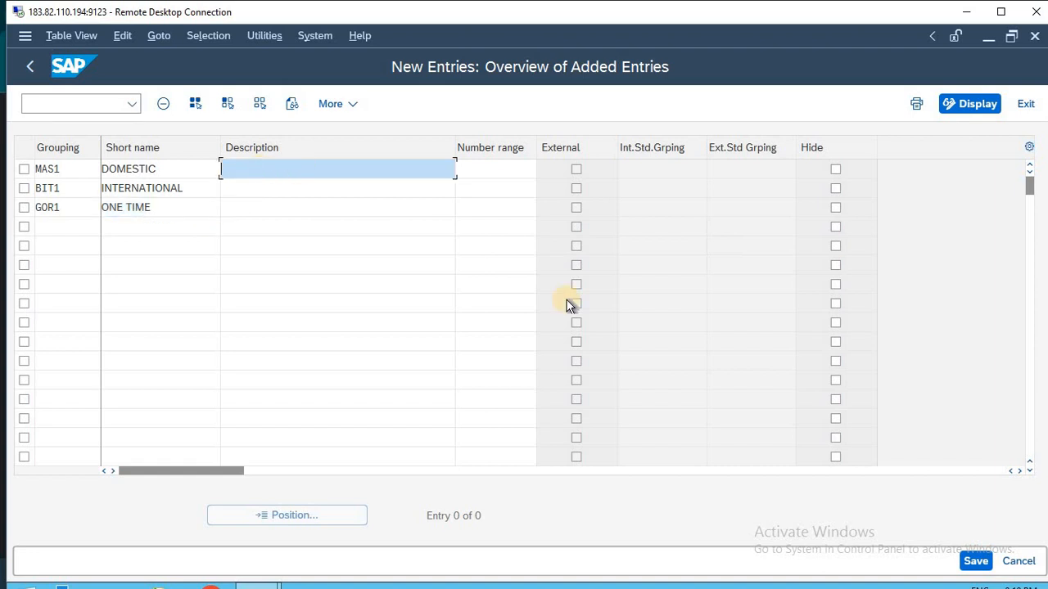
text(MAS1 DOMESTIC VENDOR)
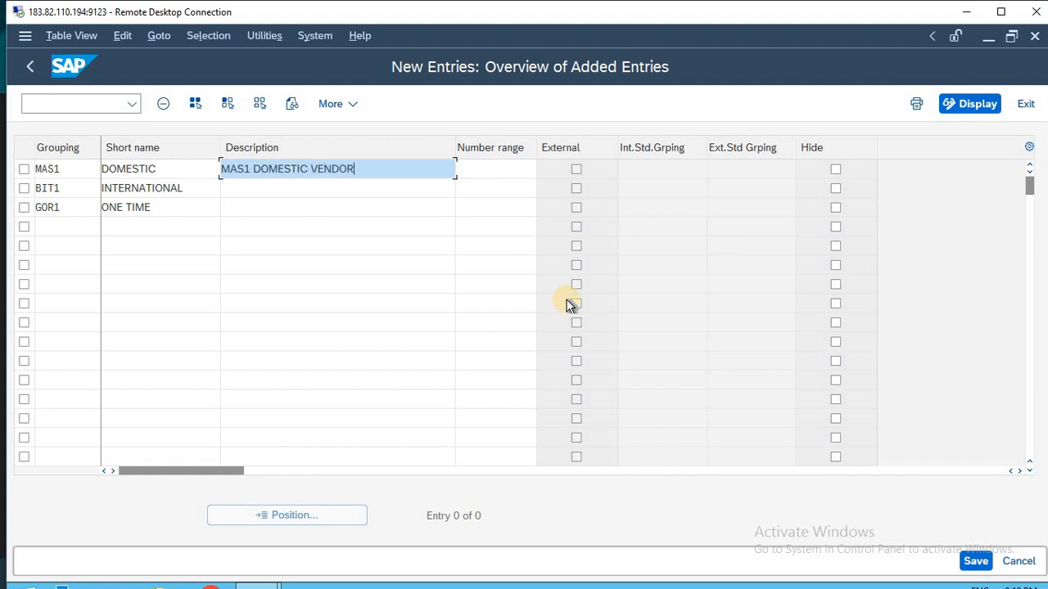
key(Down)
text(BIT1)
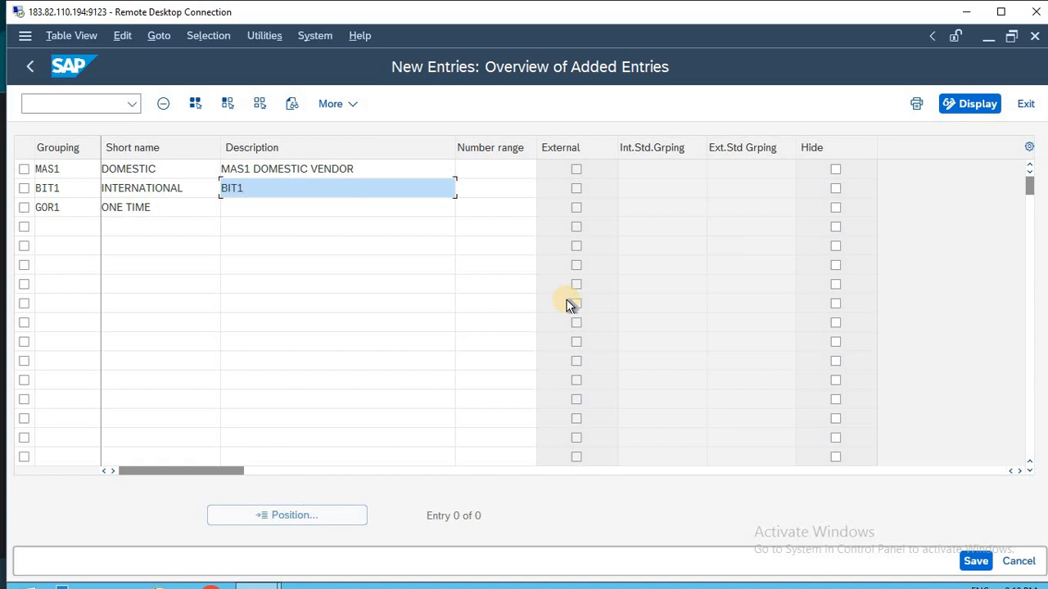
text( INTERNATIOANL VENDOR)
key(Down)
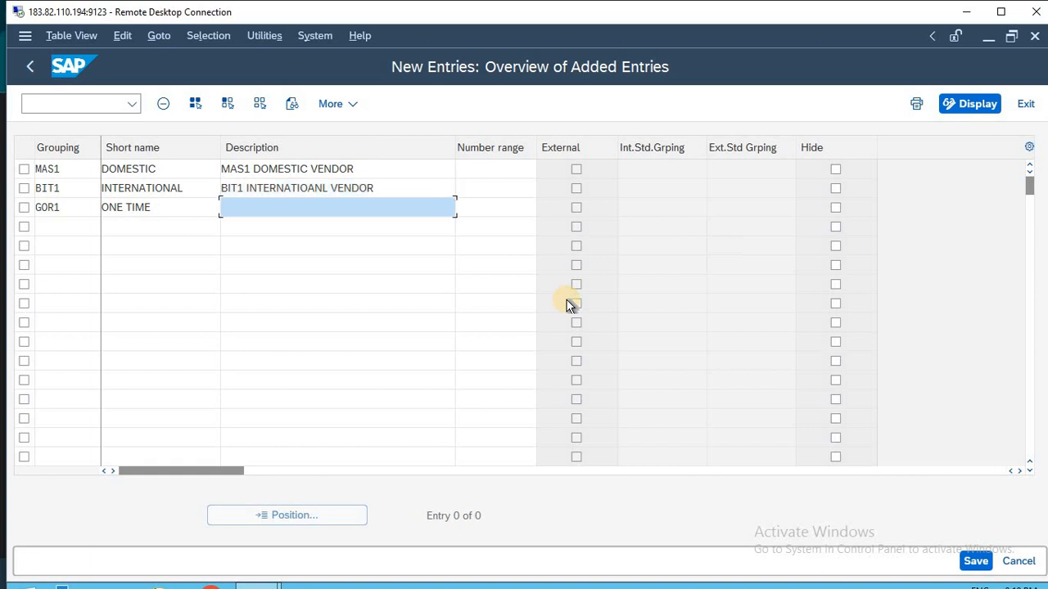
text(GOR1 ONE TIME VENDOR)
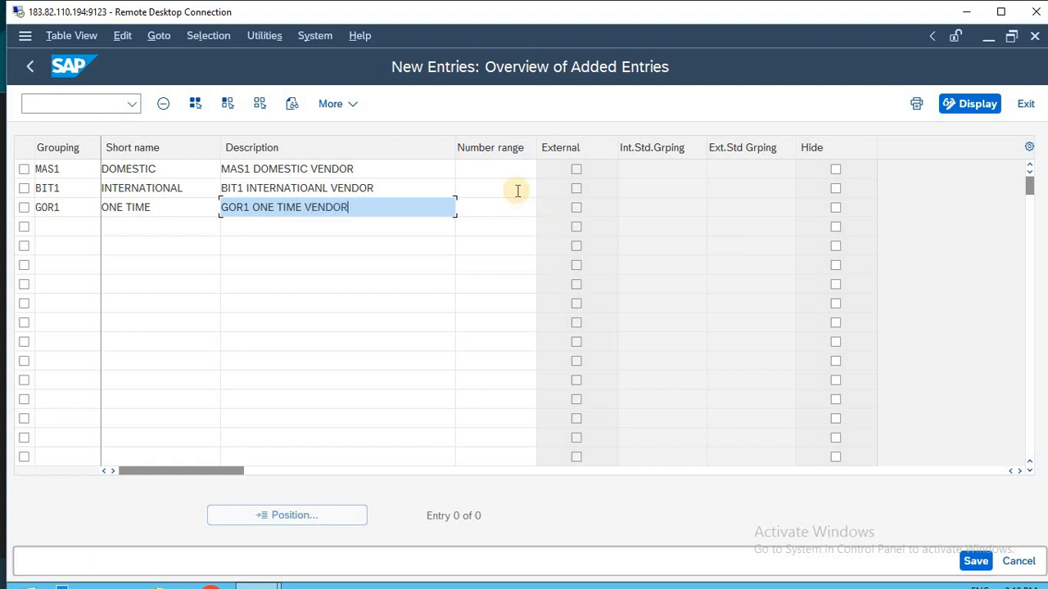
- Assign number range 99 to all three groupings and validate the entries
click(496, 172)
text(99)
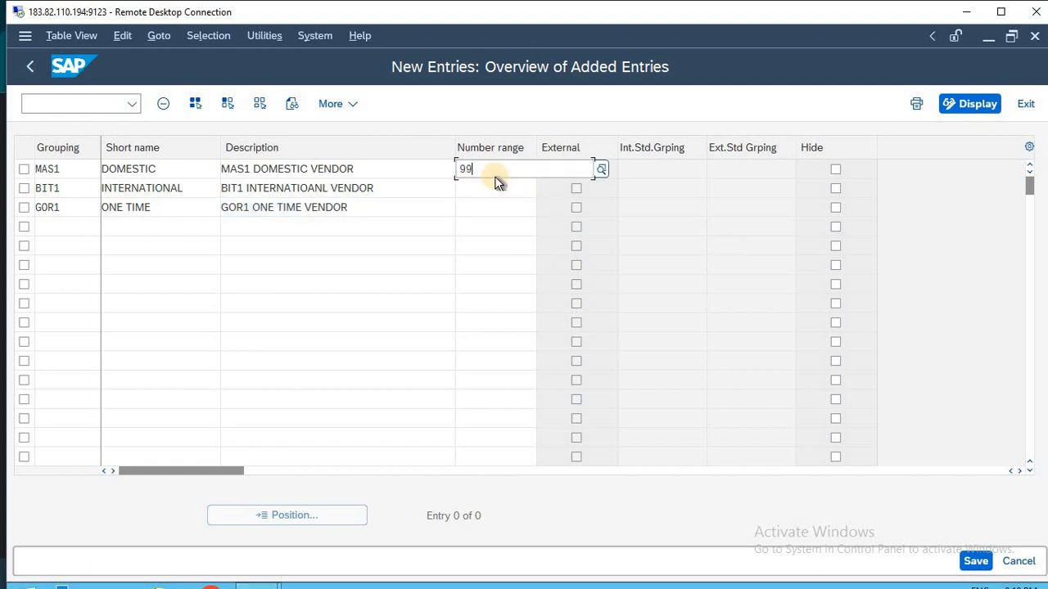
key(Tab)
key(Tab)
key(Tab)
key(Tab)
key(Tab)
text(99)
key(Tab)
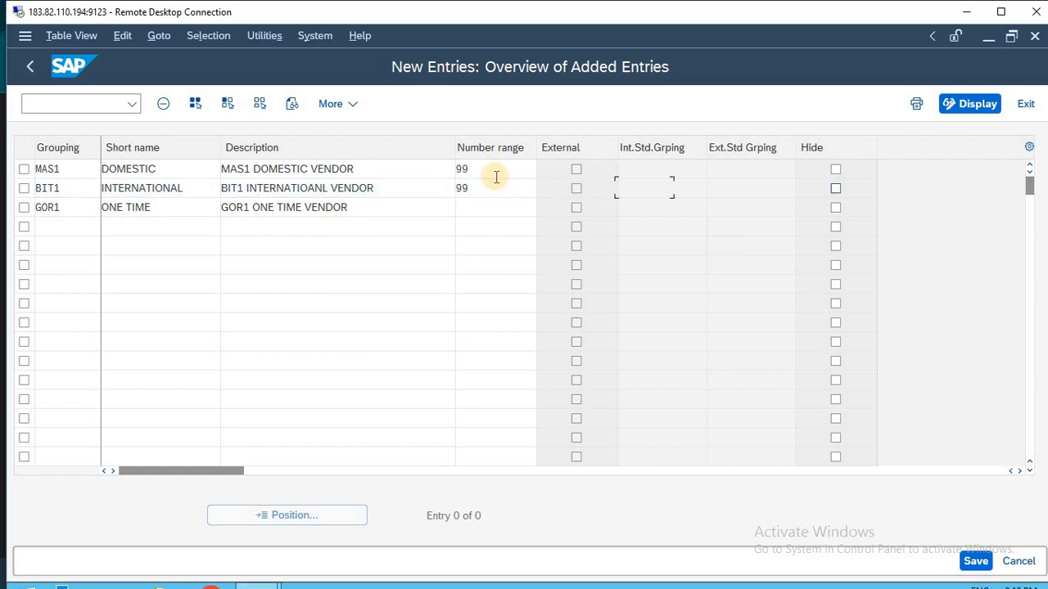
key(Tab)
key(Tab)
key(Tab)
key(Tab)
key(Tab)
key(Tab)
text(99)
key(Tab)
key(Tab)
click(499, 198)
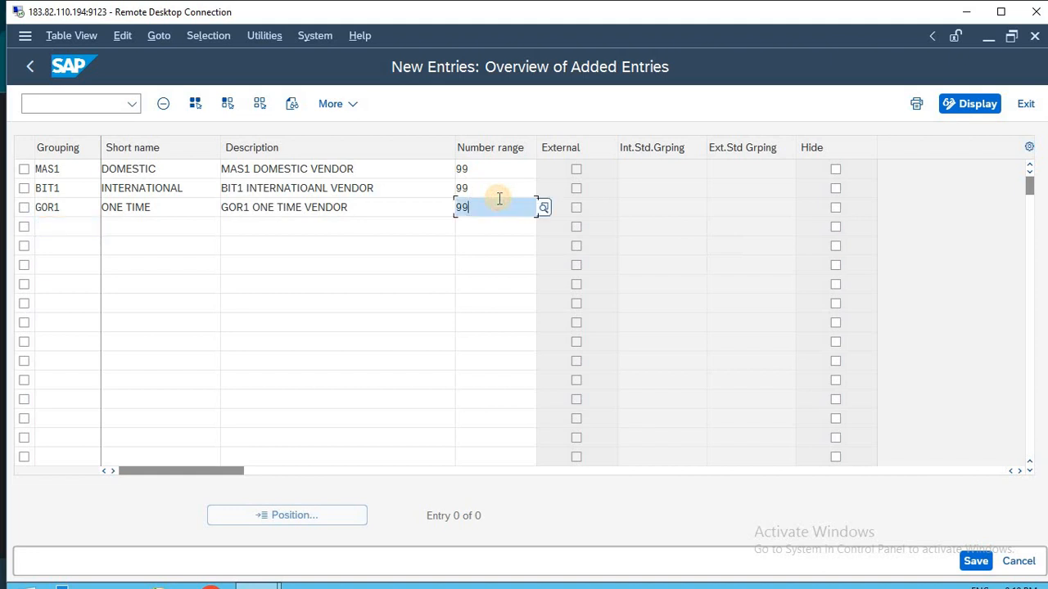
key(Return)
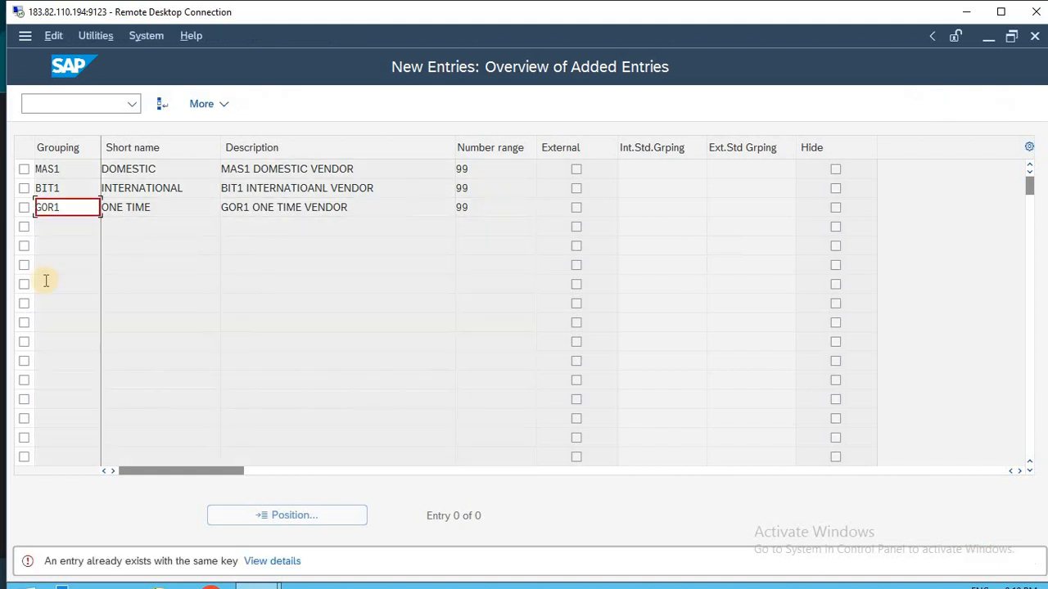
- Change the ONE TIME entry's grouping code to GORV and validate the entries again
drag(3, 218, 4, 237)
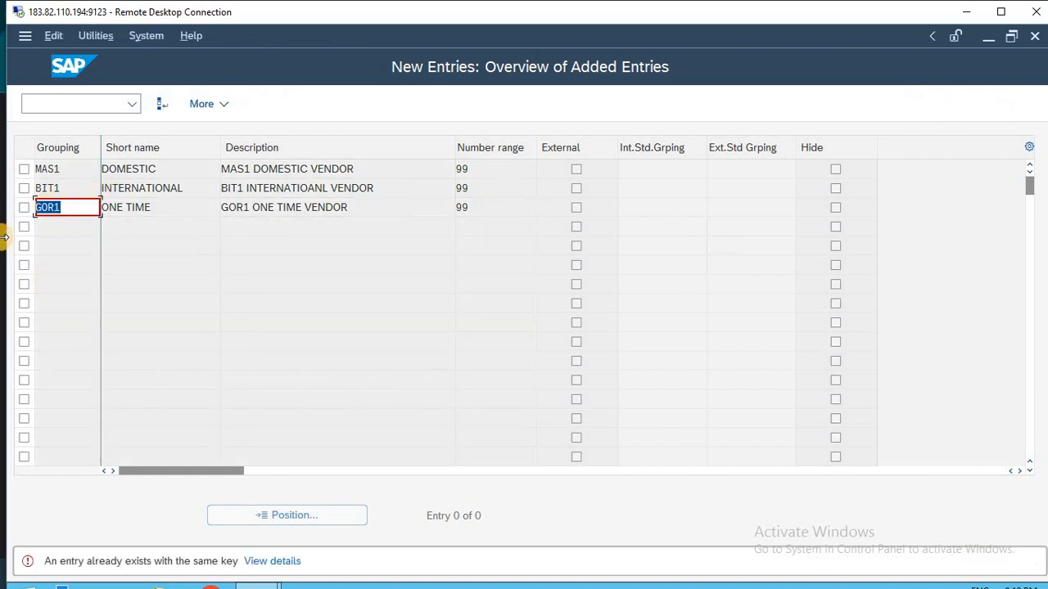
text(GORB)
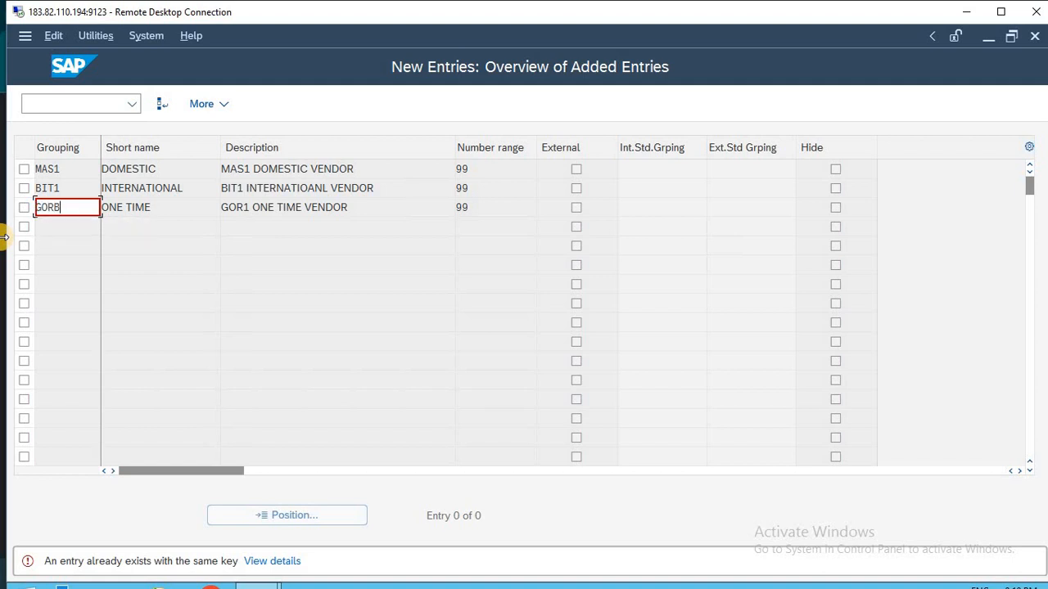
key(BackSpace)
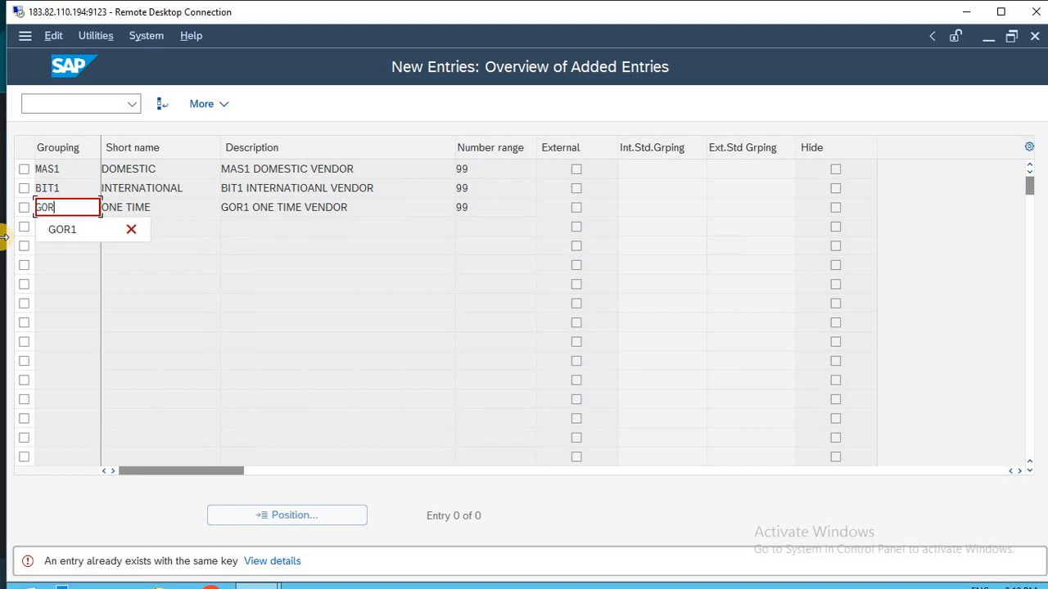
text(V)
key(Return)
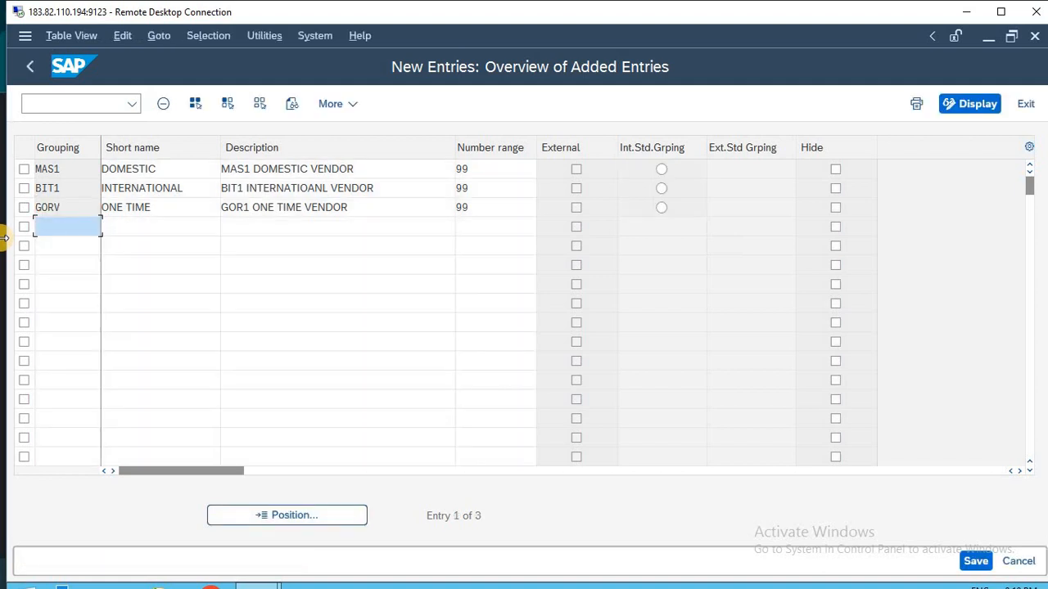
- Change the third entry's description to GORV ONE TIME VENDOR and save the groupings to the SAP LIVE FICO TRAINING customizing request
click(223, 207)
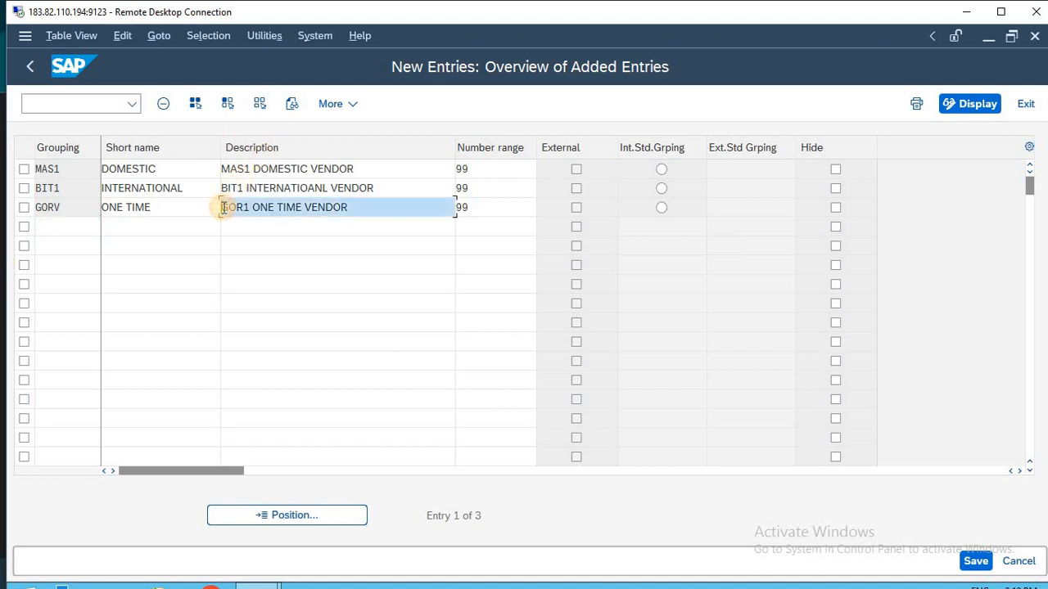
key(BackSpace)
text(V)
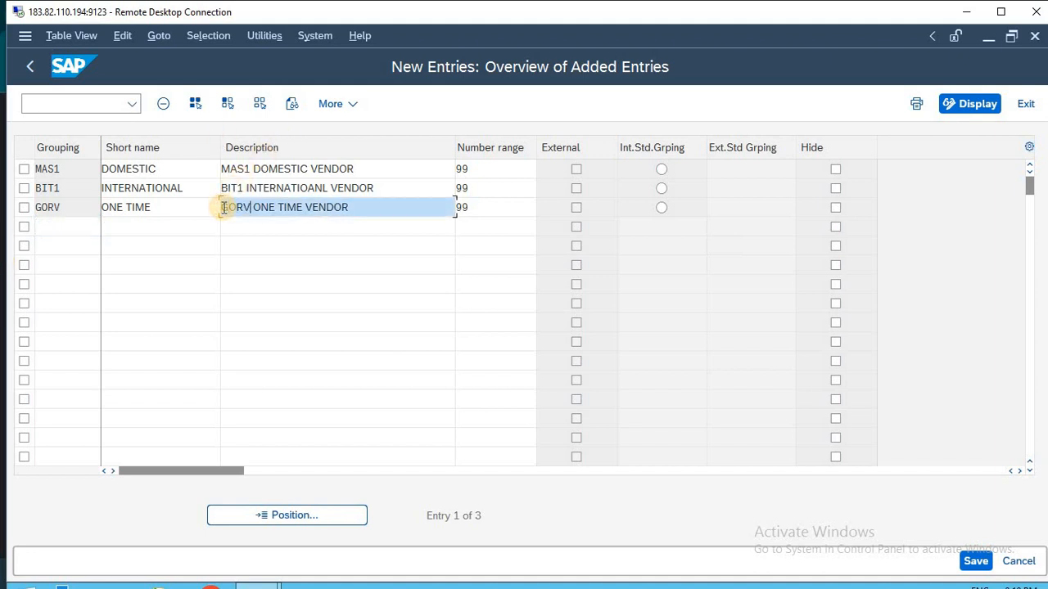
key(Return)
key(ctrl+s)
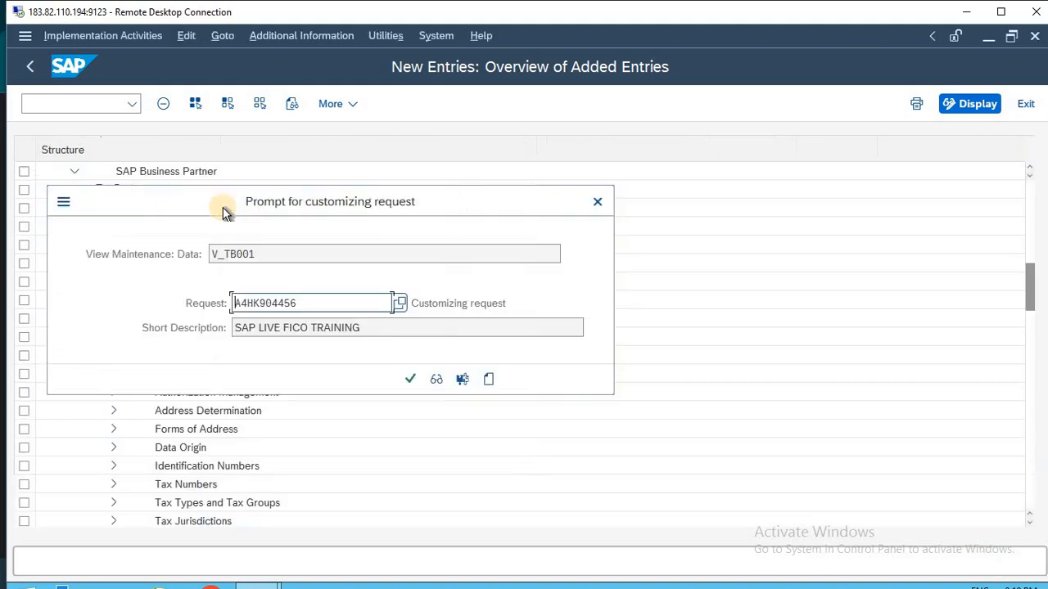
key(Return)
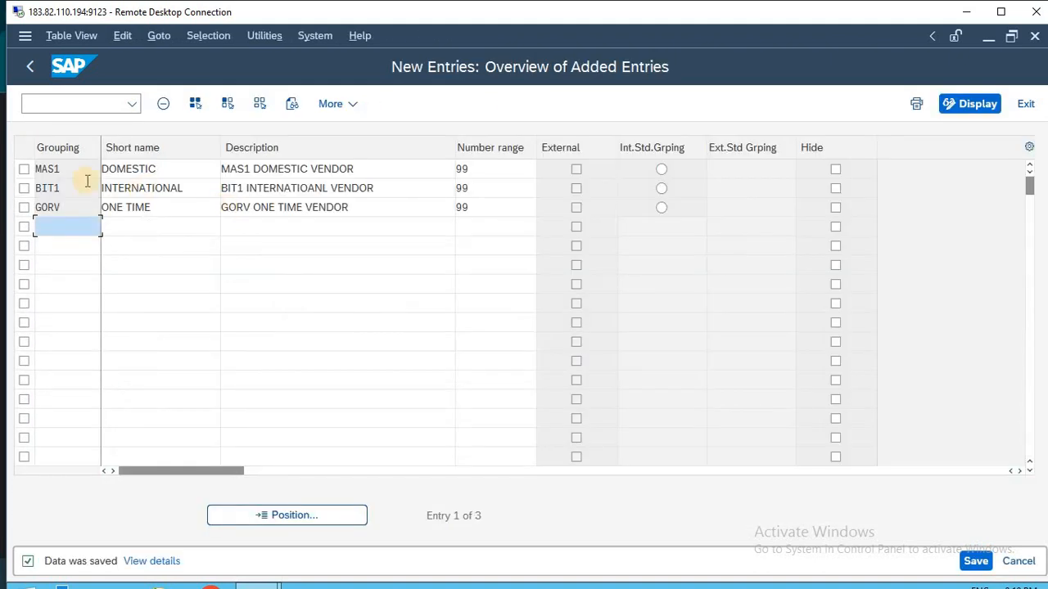
- Switch to the Notepad activity list and enter the grouping MAS1 with a comma beneath heading 5
click(51, 169)
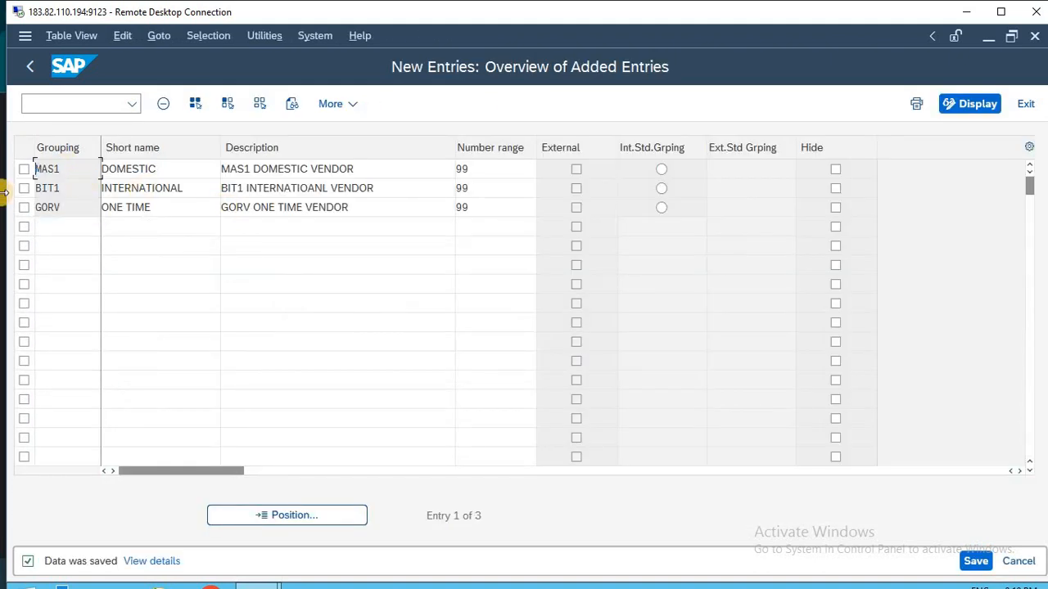
key(alt+Tab)
key(alt+Tab)
key(alt+Tab)
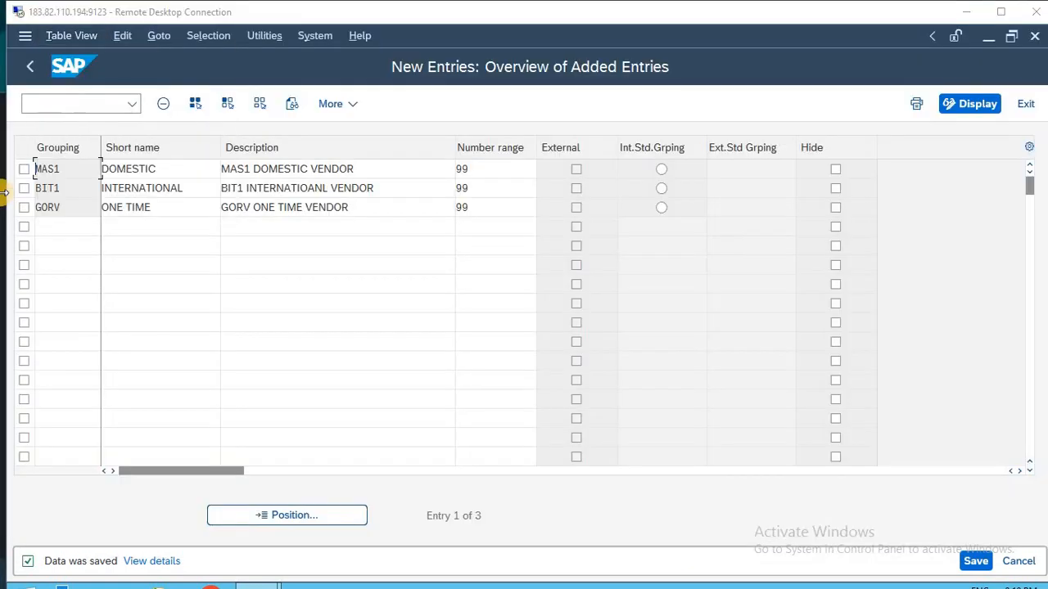
key(alt+Tab)
key(alt+Tab)
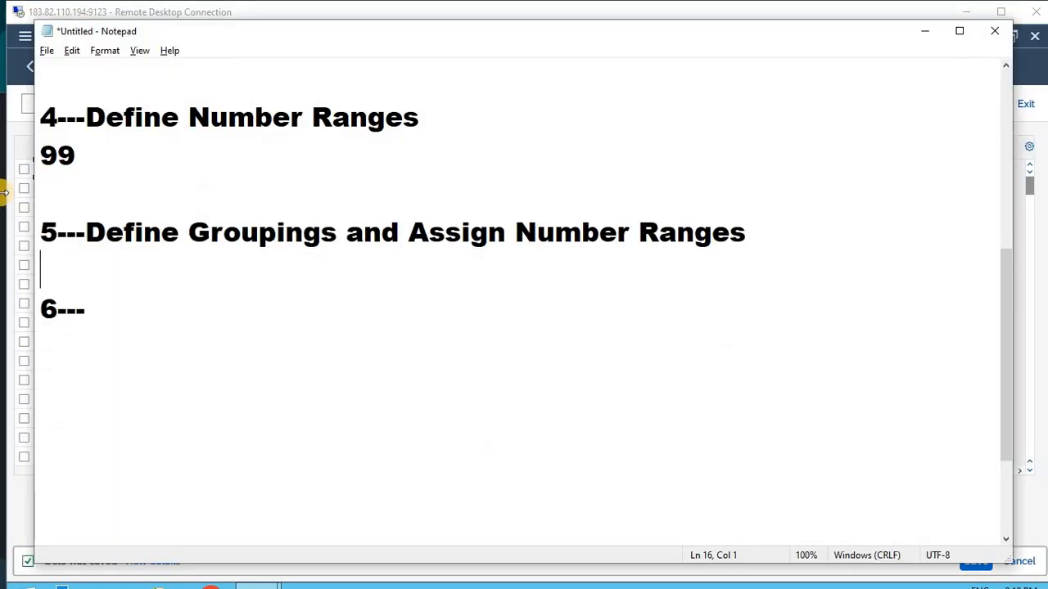
text(MAS1,)
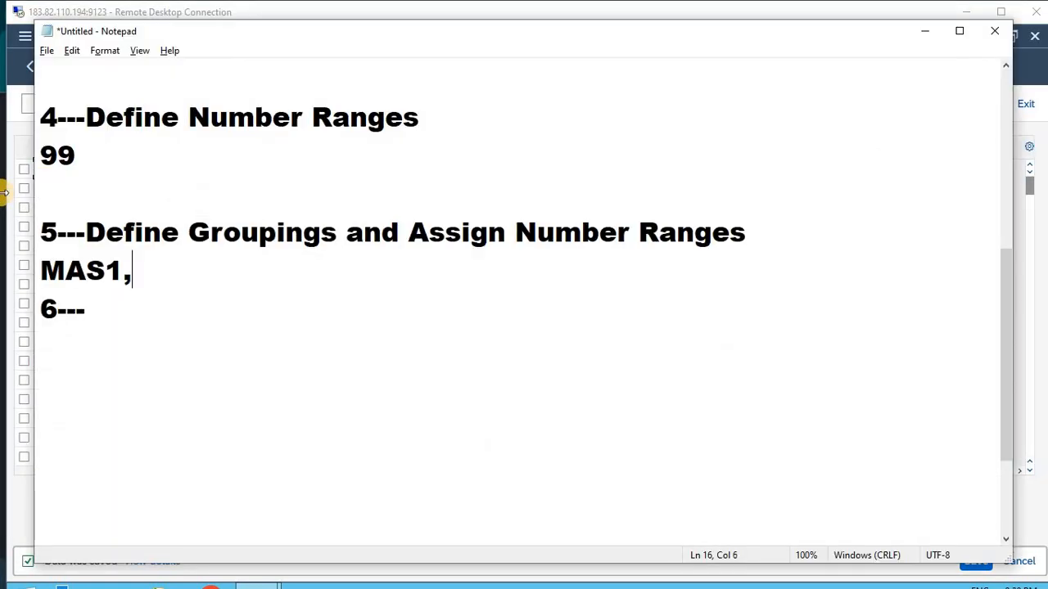
- Copy the grouping code BIT1 from the SAP groupings table and add it after MAS1 in Notepad, followed by a comma
key(alt+Tab)
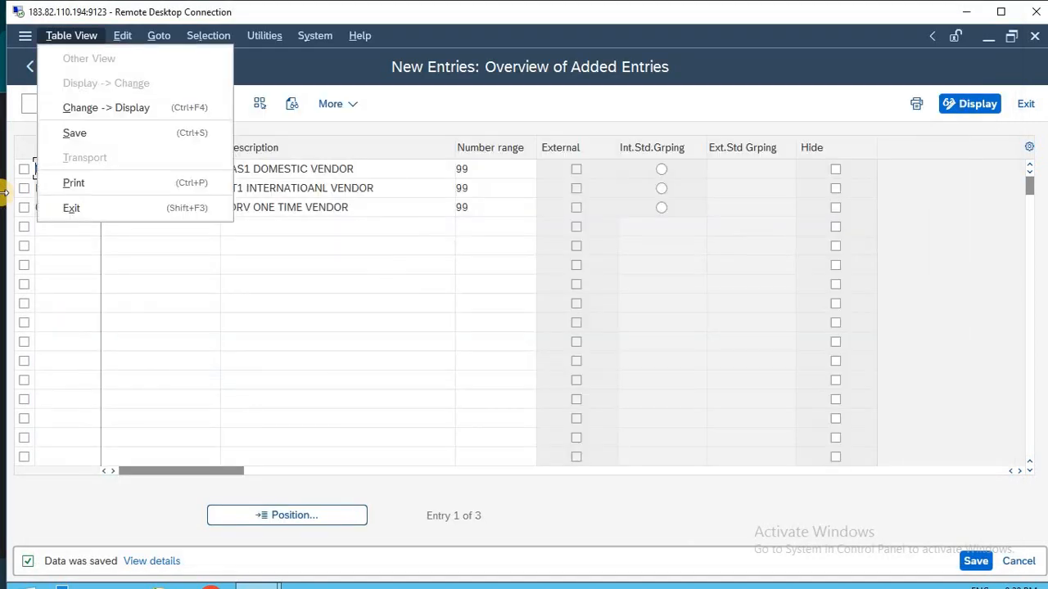
key(Escape)
key(ctrl+a)
key(ctrl+c)
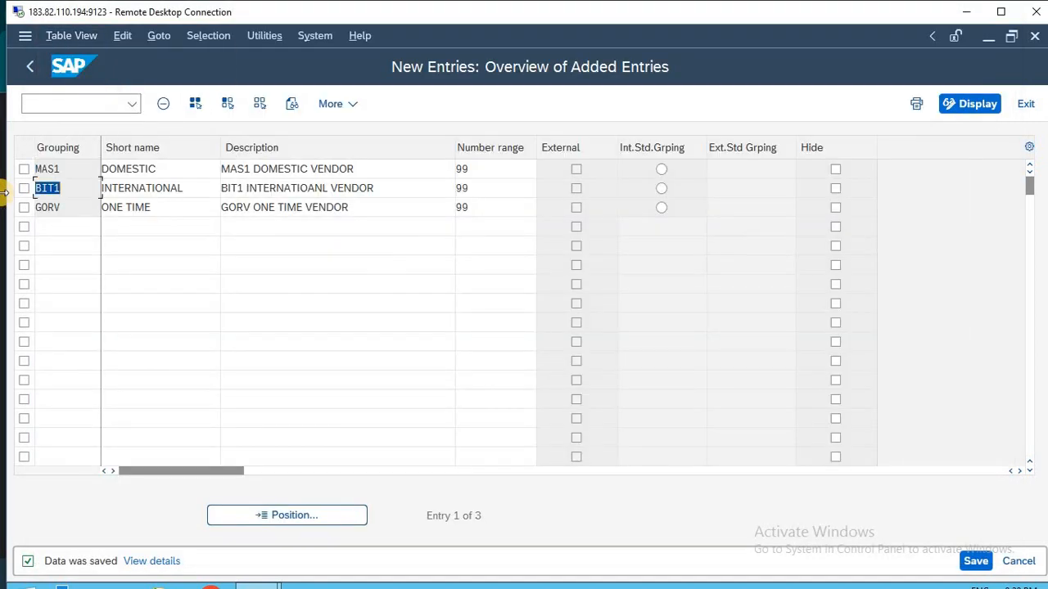
key(alt+Tab)
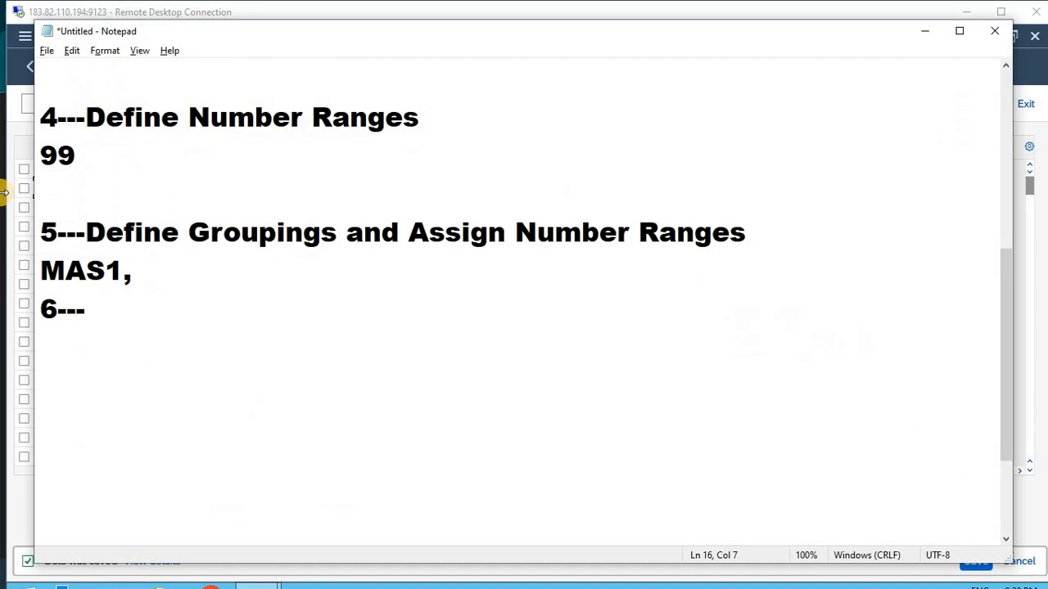
key(ctrl+v)
text(,)
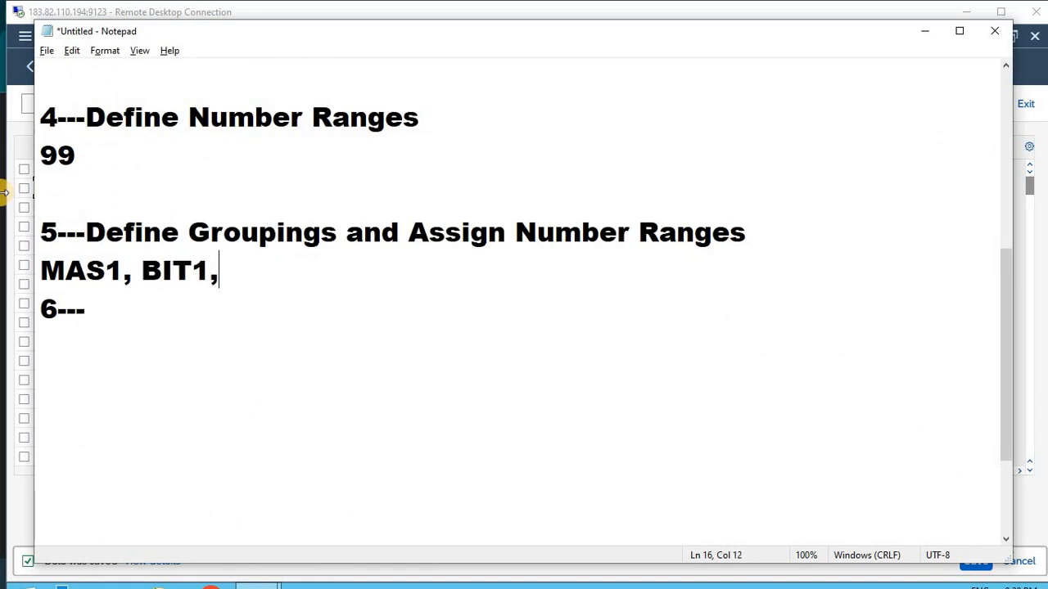
- Copy the grouping code GORV from the SAP table and append it to the Notepad list, leaving a blank line before item 6
key(alt+Tab)
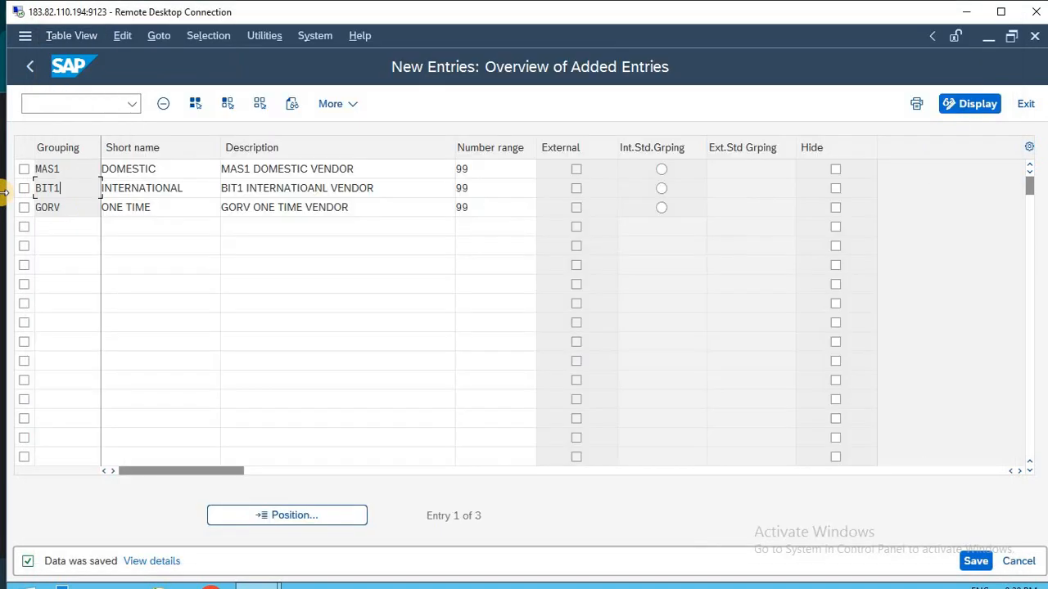
key(ctrl+a)
key(ctrl+c)
key(alt+Tab)
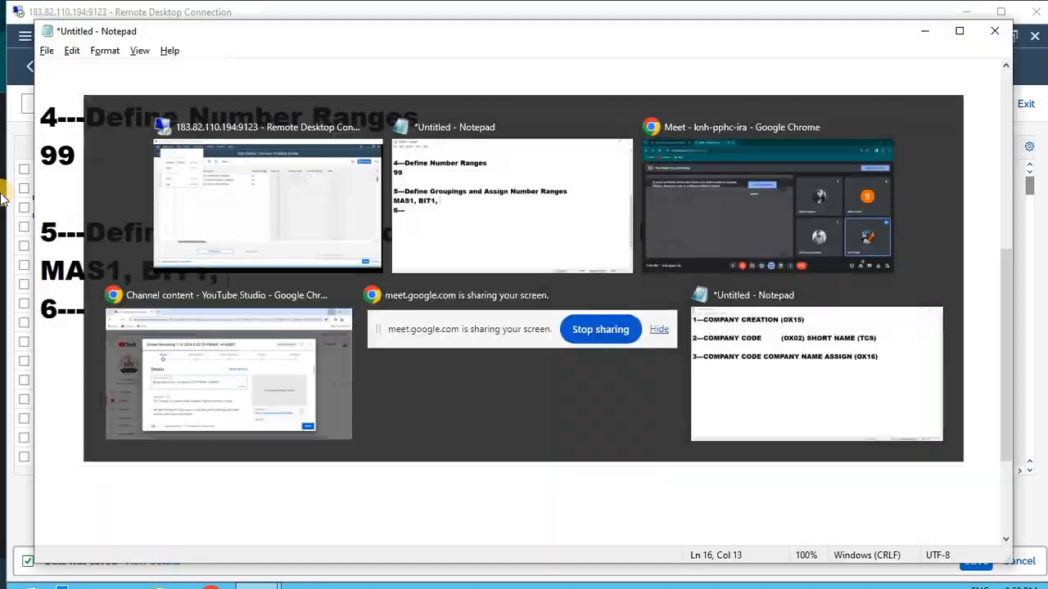
key(ctrl+v)
key(Return)
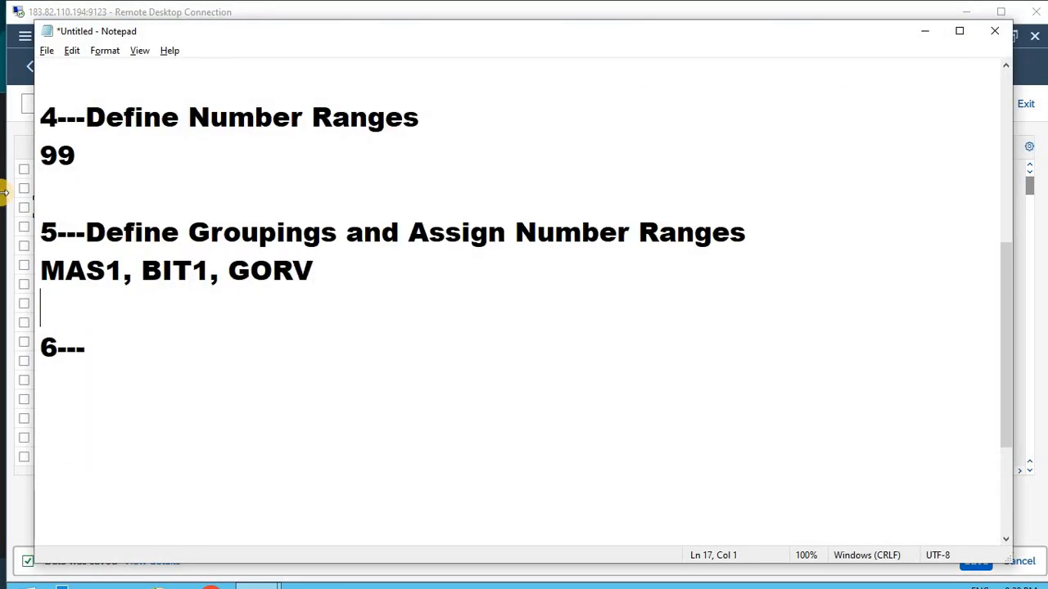
- Switch back to SAP and leave the BP groupings view and customizing screens to return to SAP Easy Access
key(Down)
key(Right)
key(Right)
key(Right)
key(Right)
key(alt+Tab)
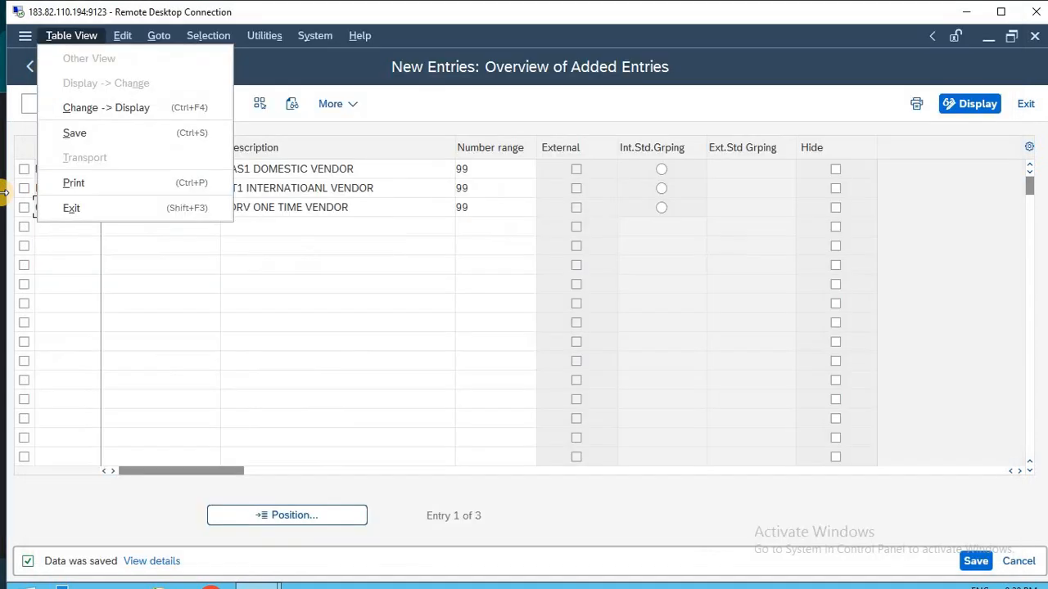
key(Escape)
key(F3)
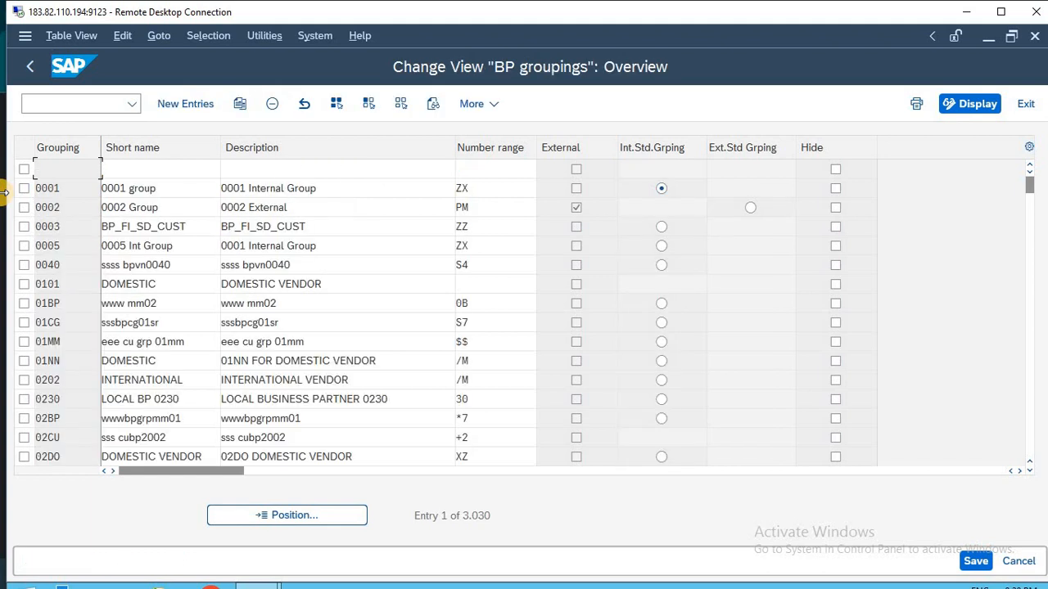
key(F3)
key(F3)
key(F3)
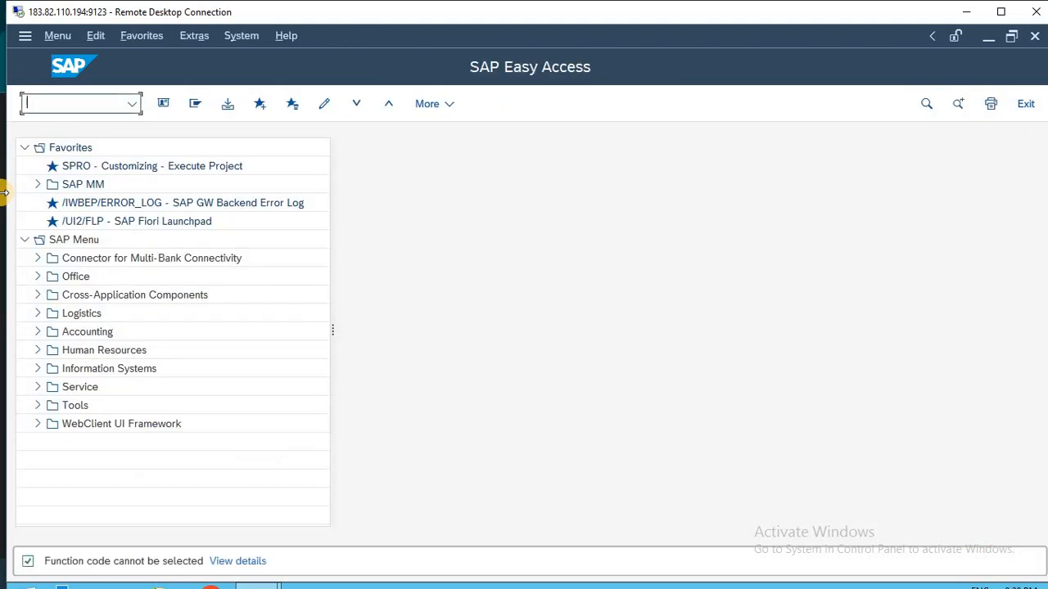
- Review the vendor account groups FVC1, FVC2 and FVC3 noted under activity 1 in Notepad
key(alt+Tab)
key(Up)
key(Up)
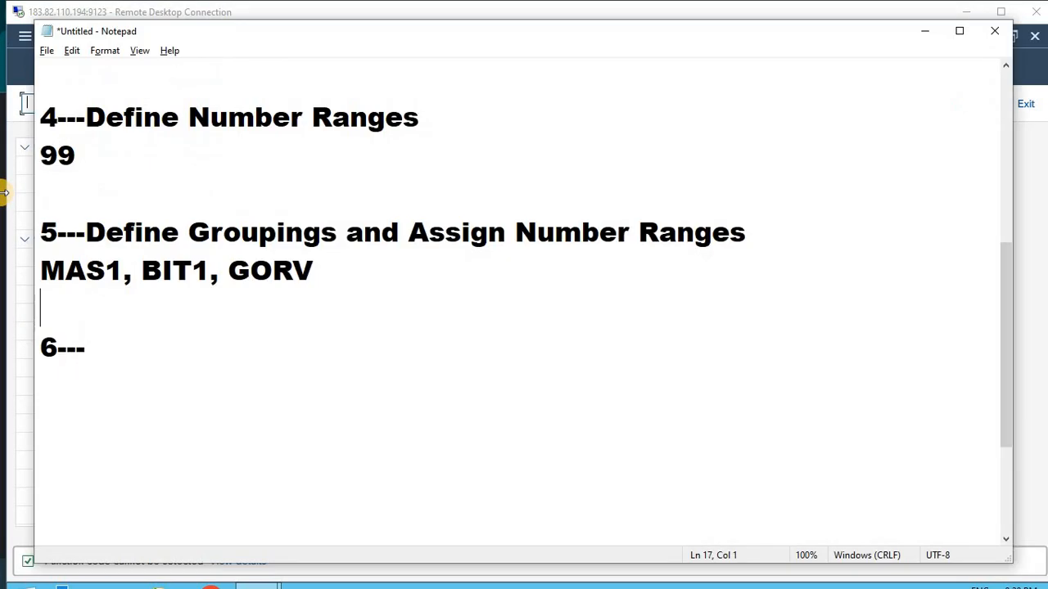
key(ctrl+Home)
key(Down)
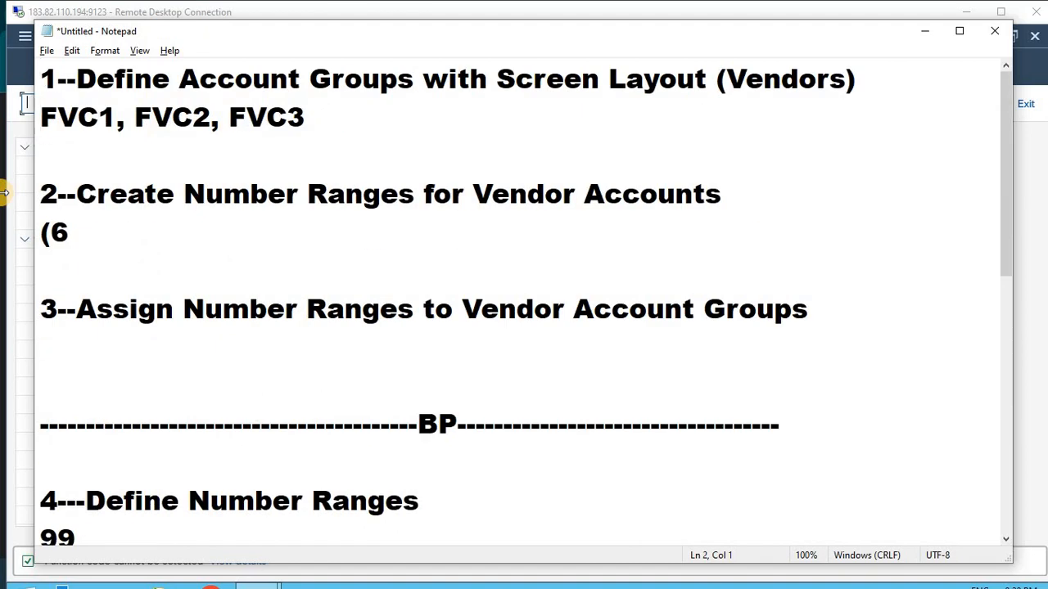
key(shift+Right)
key(shift+Right)
key(shift+Right)
key(shift+Right)
key(shift+Right)
key(shift+Right)
key(shift+Right)
key(shift+Right)
key(shift+Right)
key(shift+Right)
key(shift+Right)
key(shift+Right)
key(shift+Right)
key(shift+Right)
key(shift+Right)
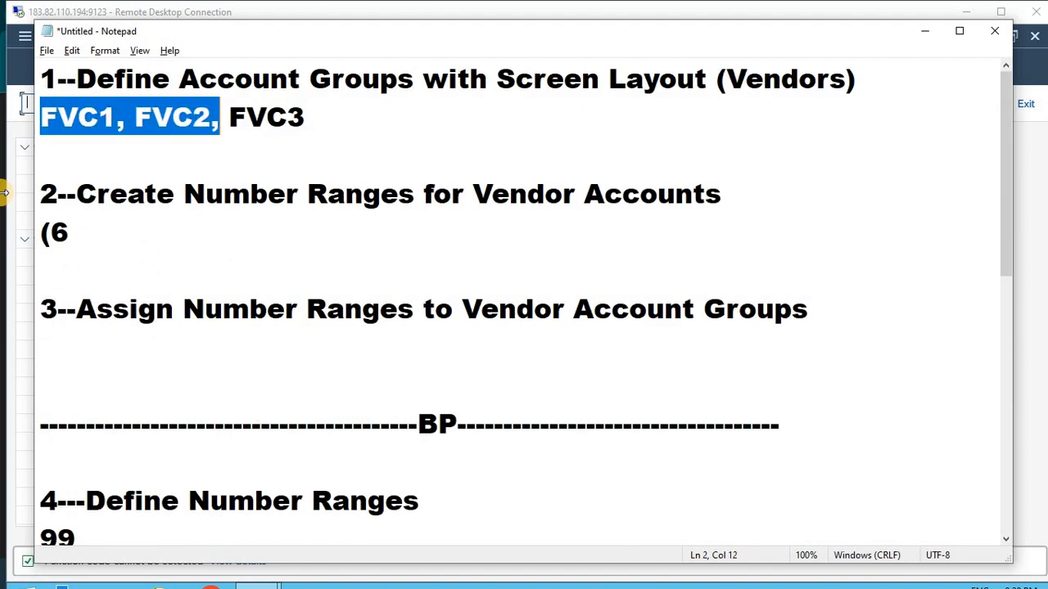
key(shift+Right)
- Review the business partner groupings MAS1, BIT1 and GORV noted under activity 5 in Notepad
key(Down)
key(Down)
key(Down)
key(Down)
key(Down)
key(Down)
key(Down)
key(Down)
key(Down)
key(Down)
key(Down)
key(Down)
key(Down)
key(Down)
key(Down)
key(Down)
key(Down)
key(Down)
key(Down)
key(Down)
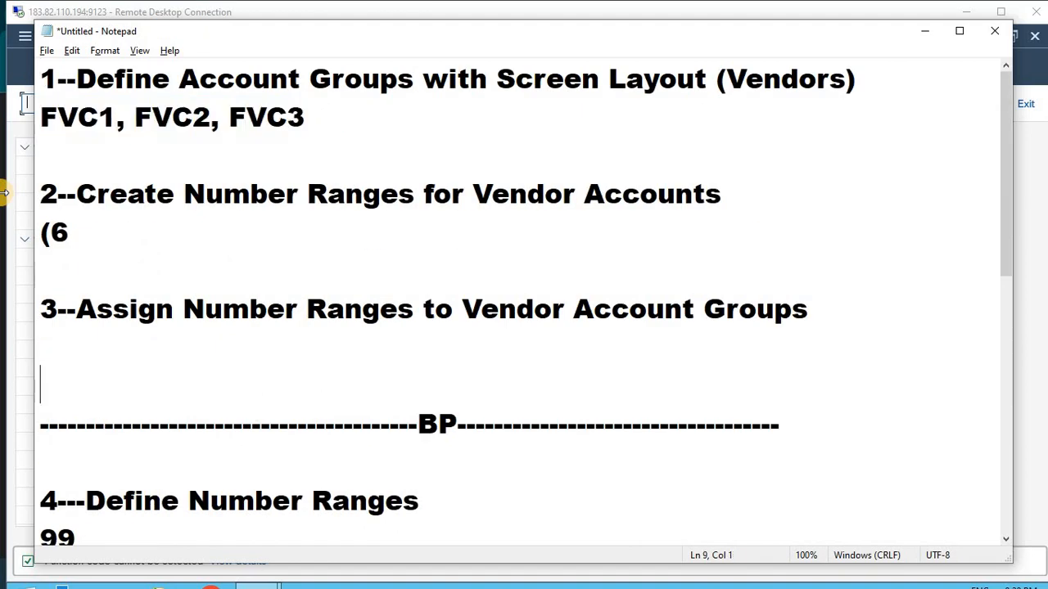
key(Up)
key(Up)
key(Up)
key(Up)
key(Up)
key(Up)
key(Up)
key(Up)
key(Up)
key(shift+Right)
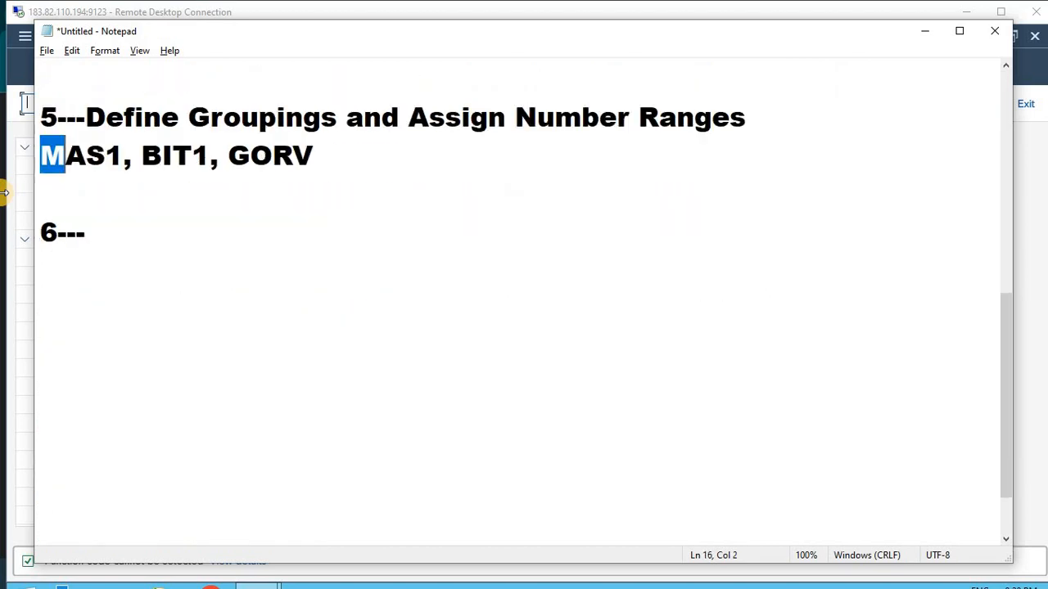
key(shift+Right)
key(shift+Right)
key(shift+Right)
key(Right)
key(Right)
key(Right)
key(shift+Right)
key(shift+Right)
key(shift+Right)
key(shift+Right)
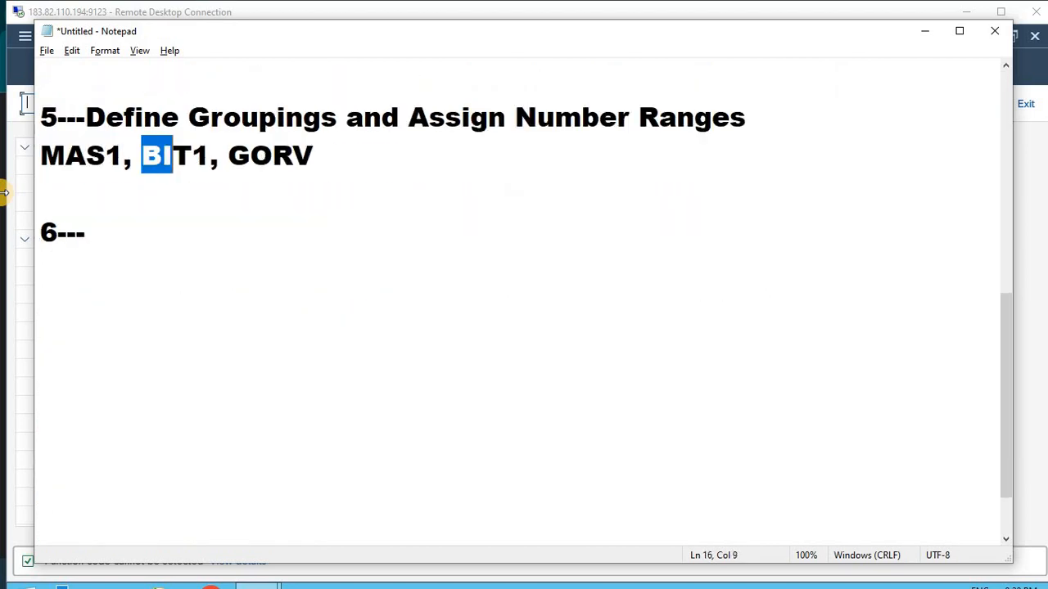
key(Right)
key(Right)
key(Right)
key(shift+Right)
key(shift+Right)
key(shift+Right)
key(shift+Right)
key(Right)
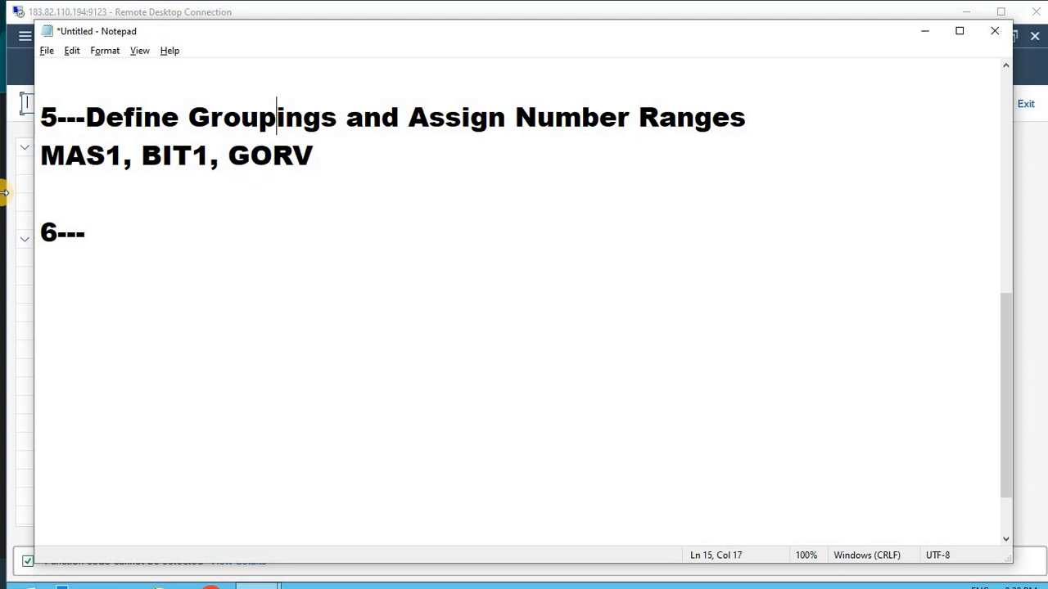
- Go through the Notepad activity list from the first entry down to the open item 6
key(ctrl+Home)
key(Down)
key(Down)
key(Down)
key(Down)
key(Down)
key(Down)
key(Down)
key(Down)
key(Down)
key(Down)
key(Down)
key(Down)
key(Down)
key(Down)
key(Down)
key(Down)
key(Down)
key(Down)
key(Down)
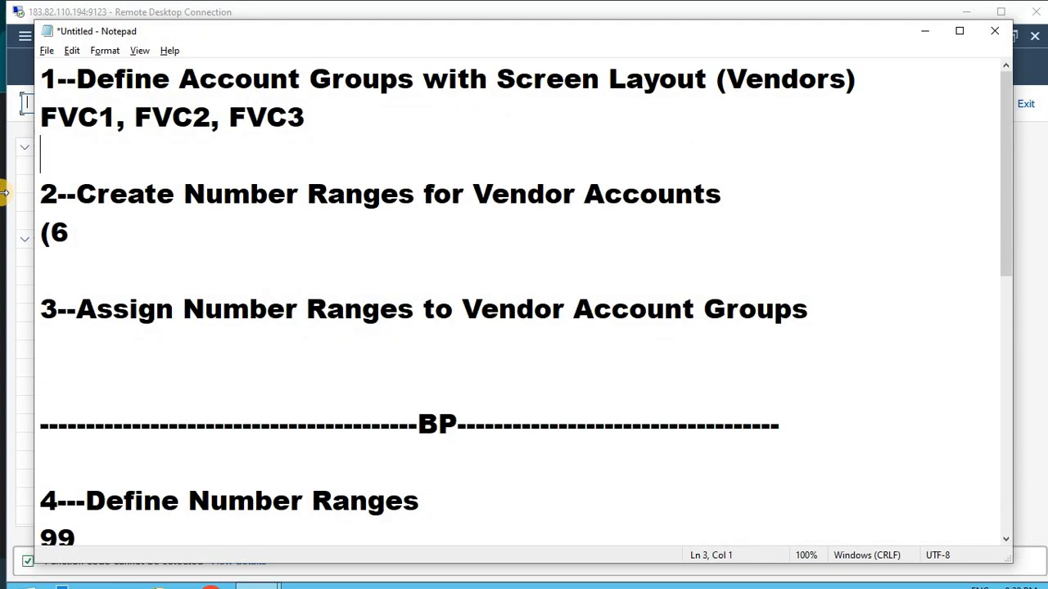
key(Up)
key(Up)
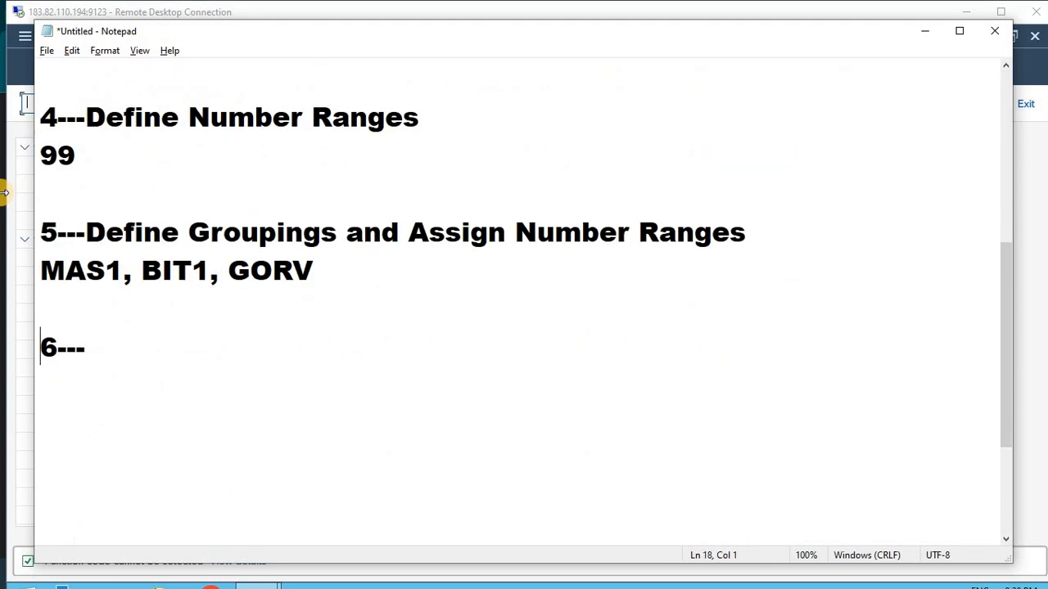
key(Right)
key(Right)
key(Right)
key(Right)
- Switch to SAP, run transaction SPRO and display the SAP Reference IMG
key(alt+Tab)
key(Escape)
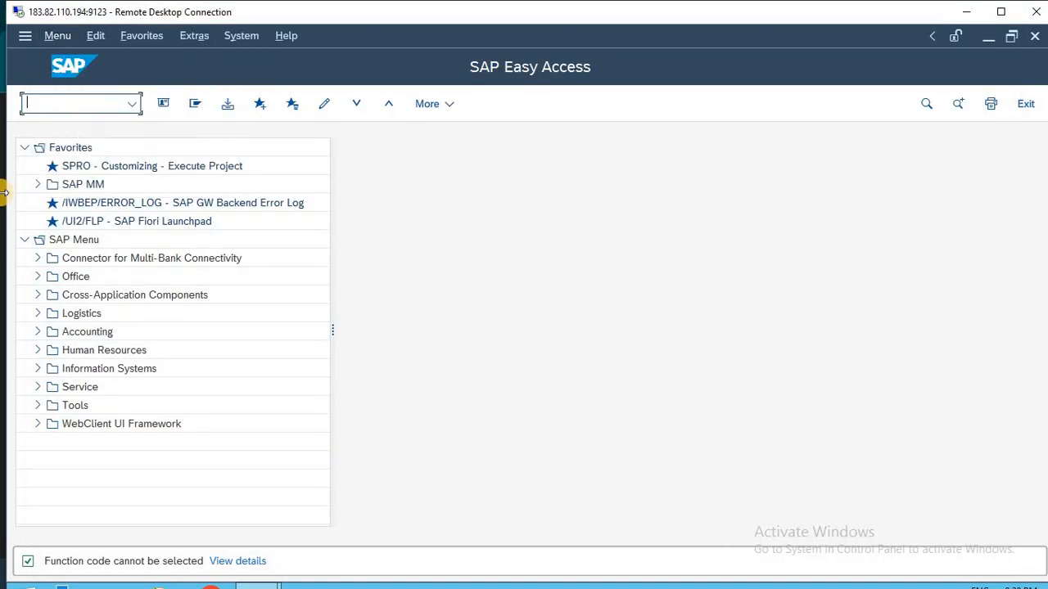
text(SPR)
key(BackSpace)
key(BackSpace)
text(PRO)
key(Return)
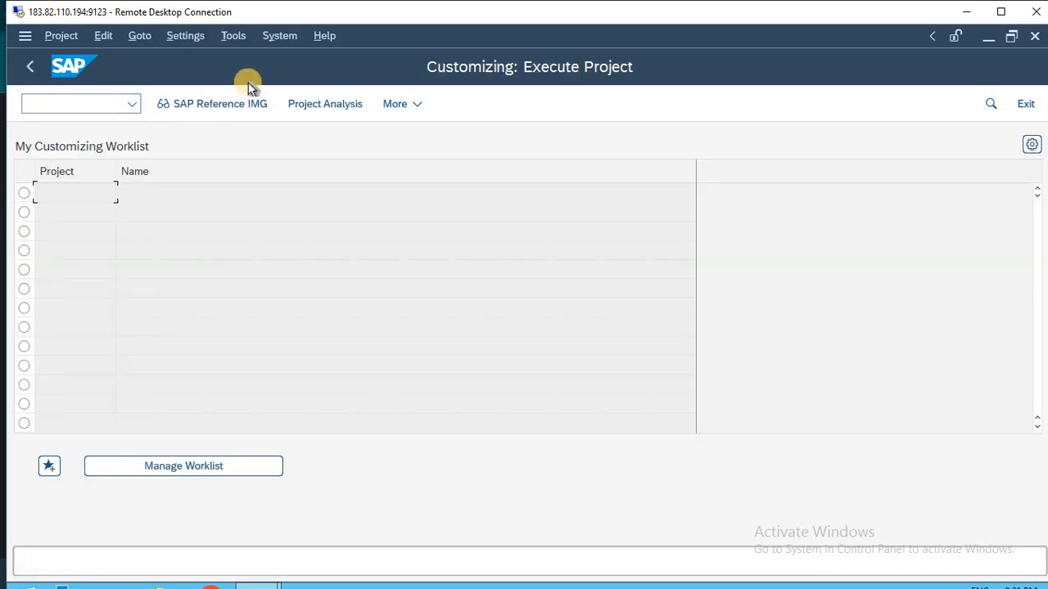
click(191, 106)
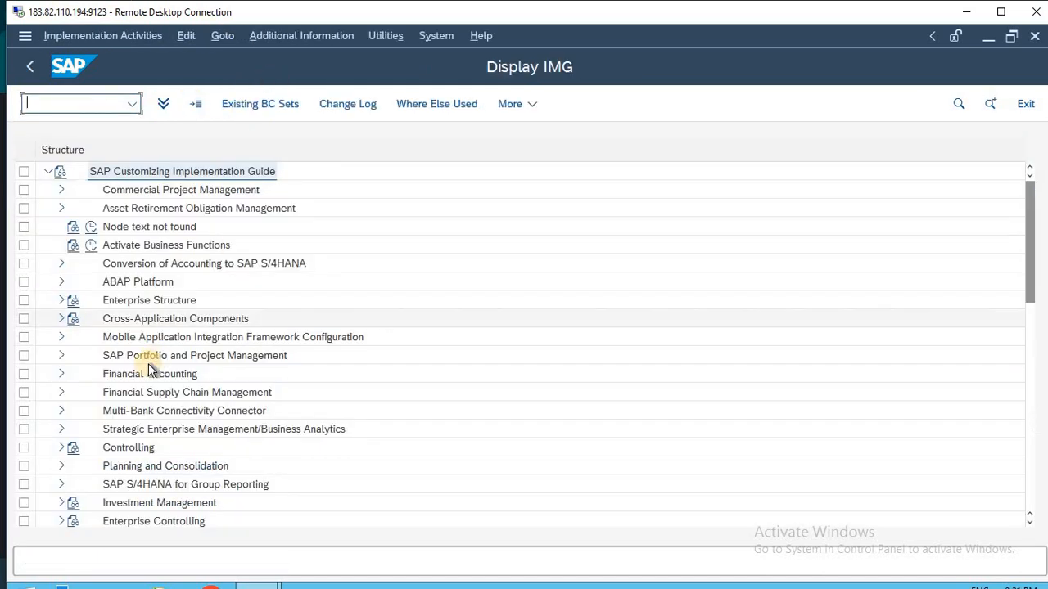
- Expand Cross-Application Components and its Master Data Synchronization node in the implementation guide
click(194, 318)
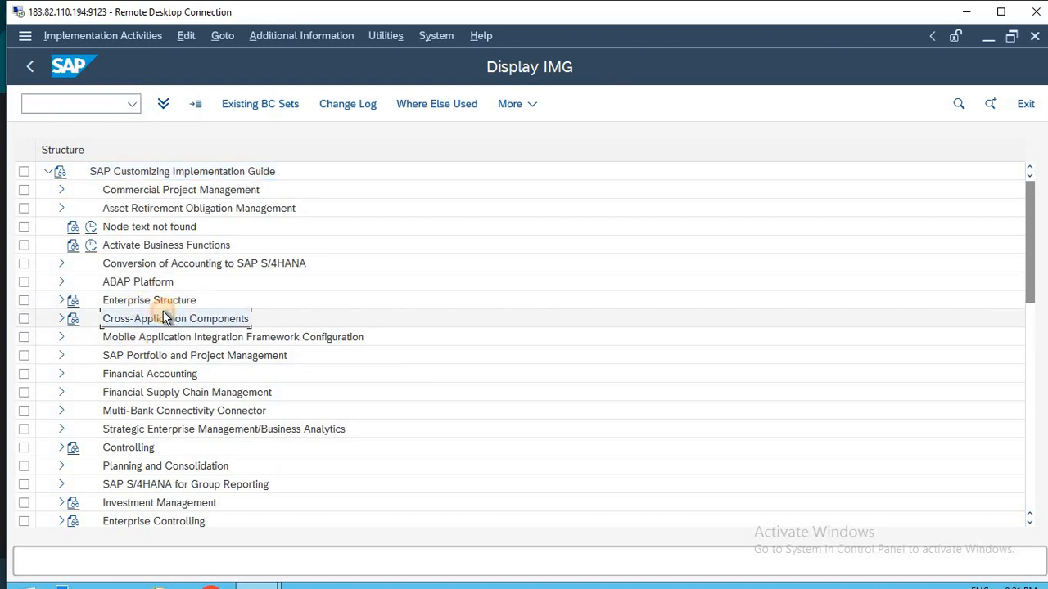
double_click(223, 319)
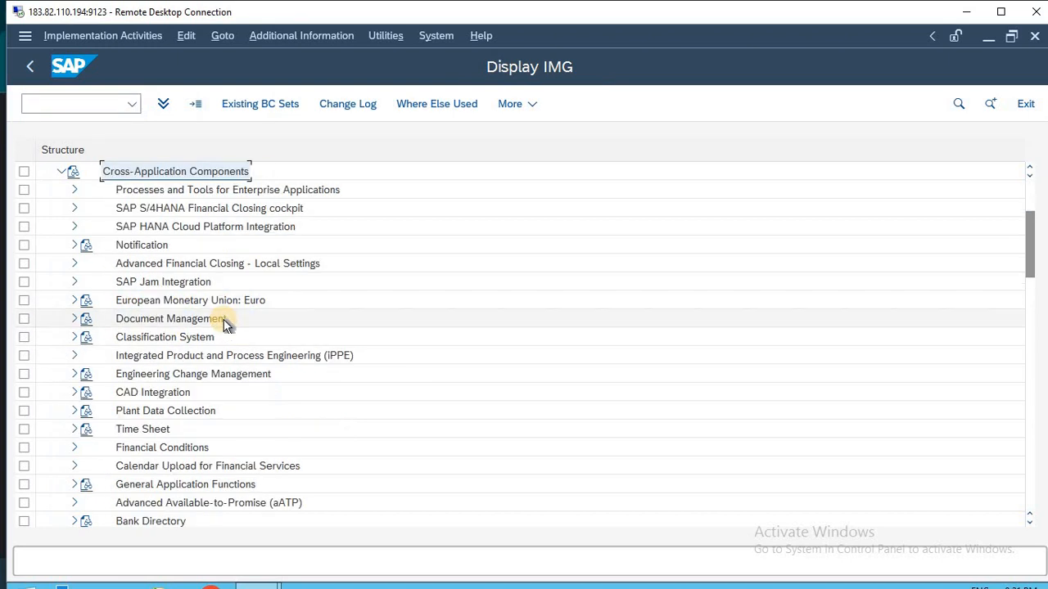
scroll(223, 324, down, 3)
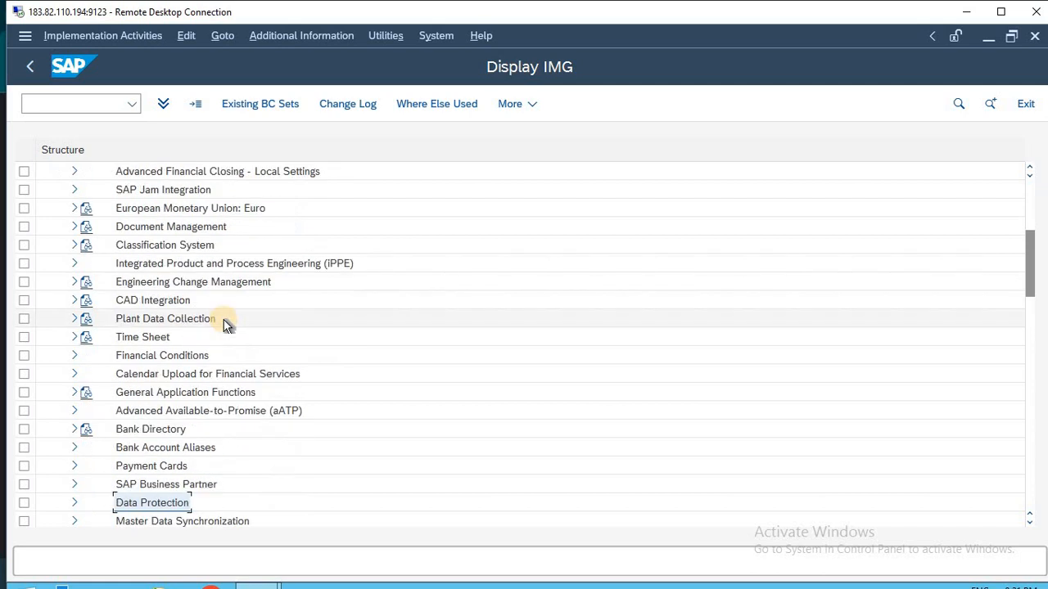
key(Up)
key(Up)
key(Down)
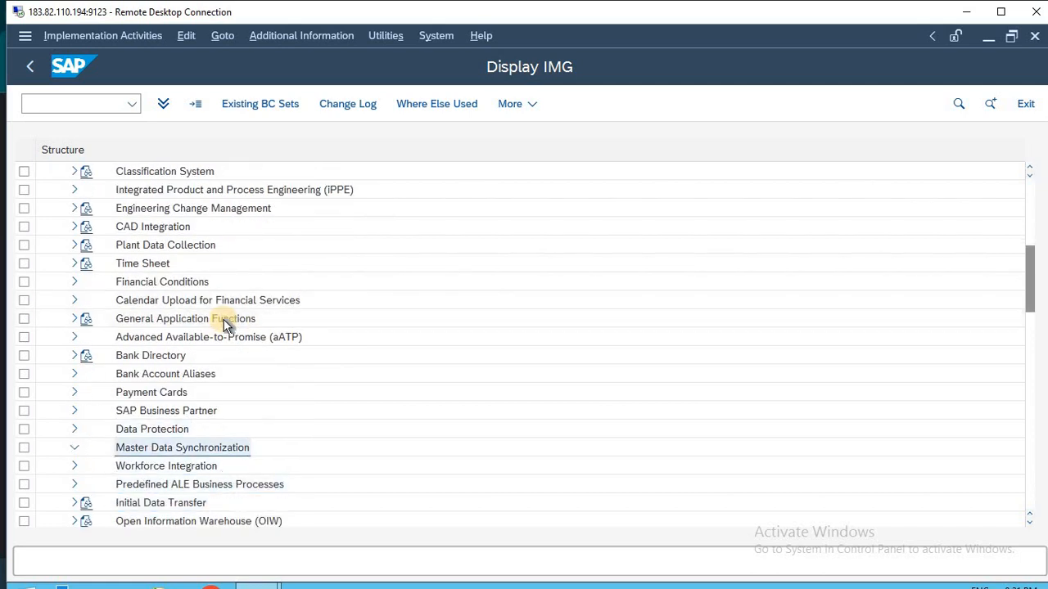
key(Right)
- Expand Customer/Vendor Integration under Master Data Synchronization, and expand its Business Partner Settings
key(Down)
key(Down)
key(Down)
key(Down)
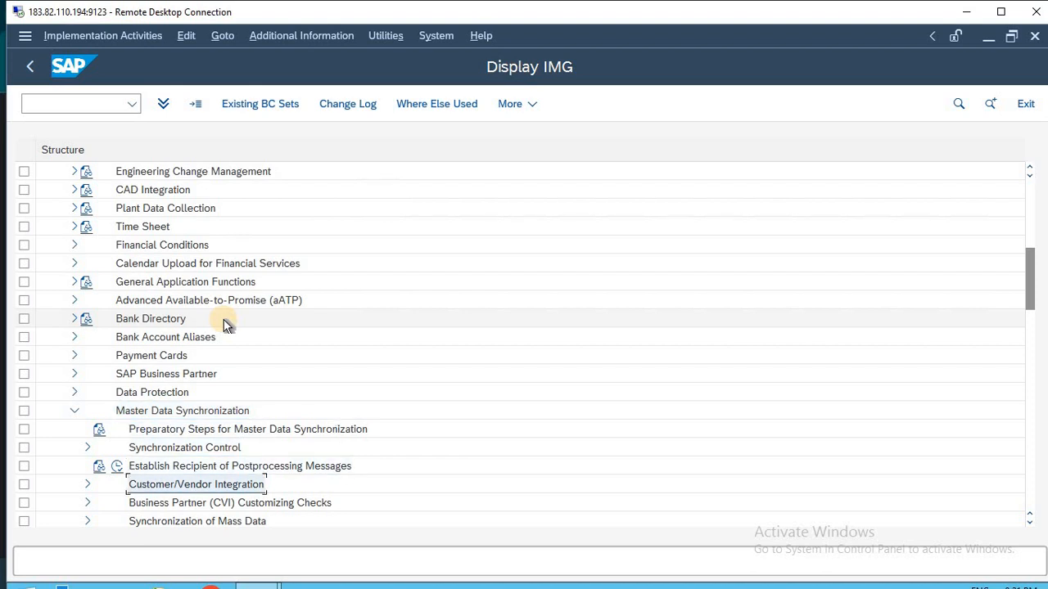
key(Right)
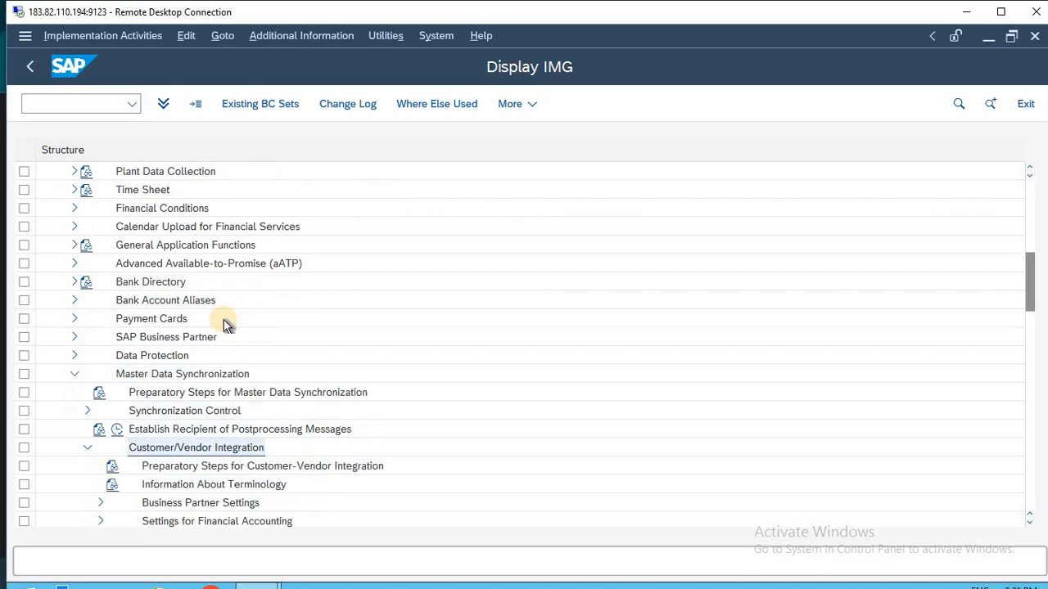
key(Down)
key(Down)
key(Down)
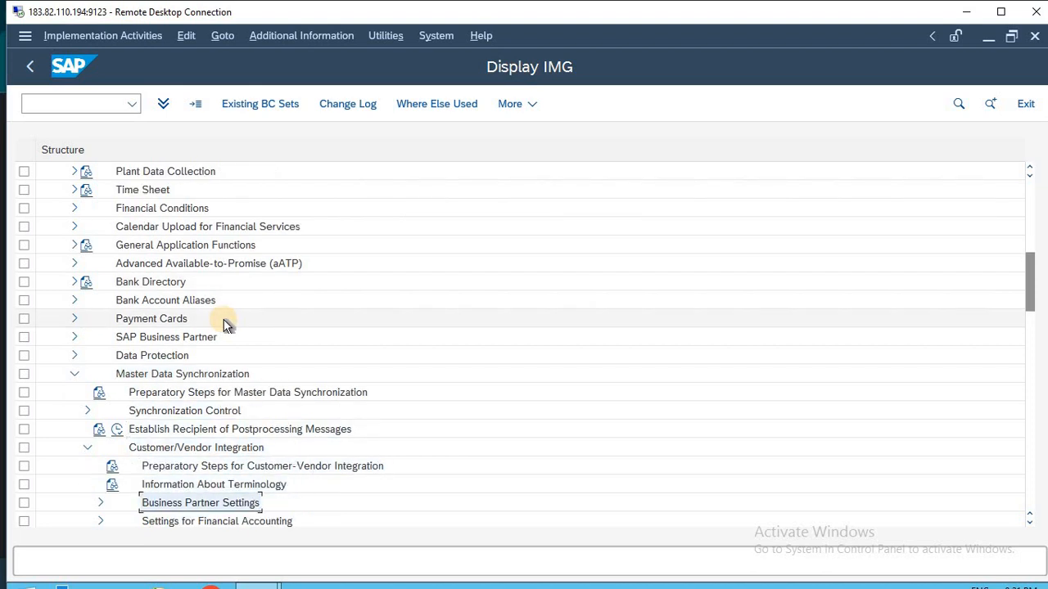
key(Right)
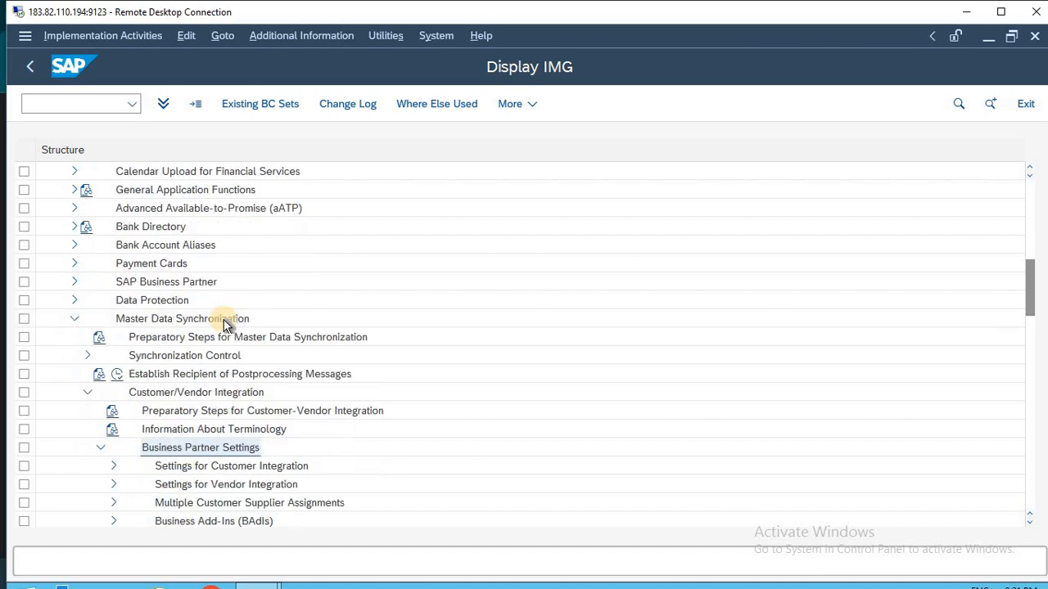
- Expand Settings for Vendor Integration under Business Partner Settings in the implementation guide
key(Down)
key(Down)
key(Down)
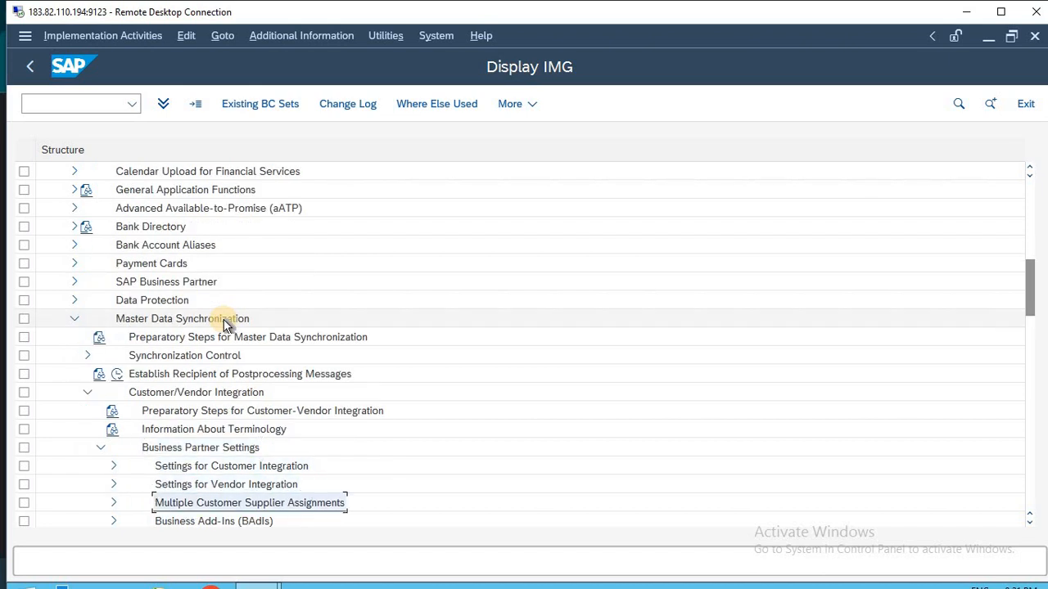
key(Up)
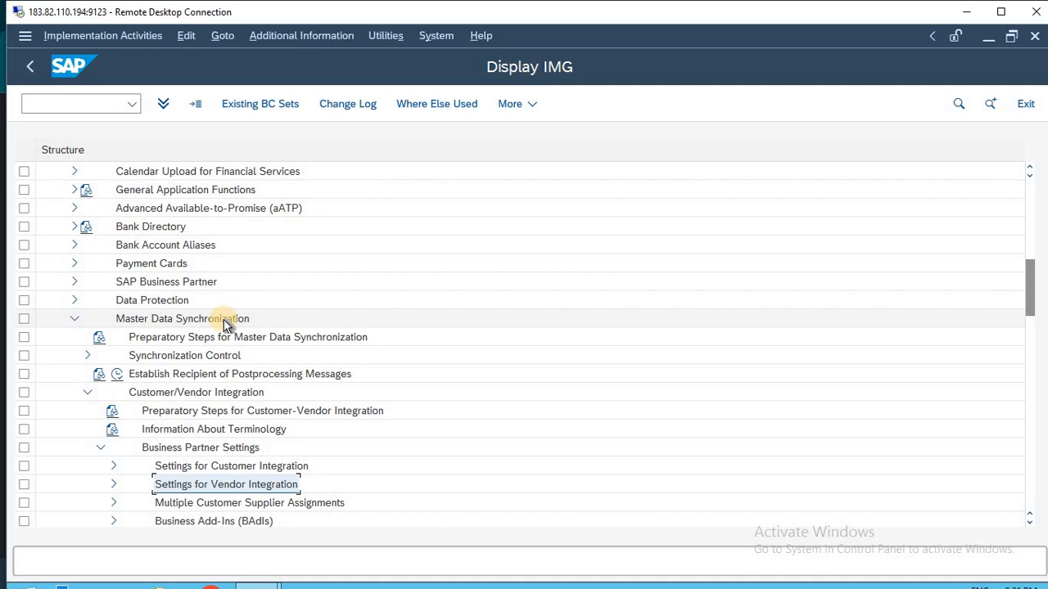
key(Right)
key(Down)
key(Down)
key(Down)
key(Down)
key(Down)
key(Down)
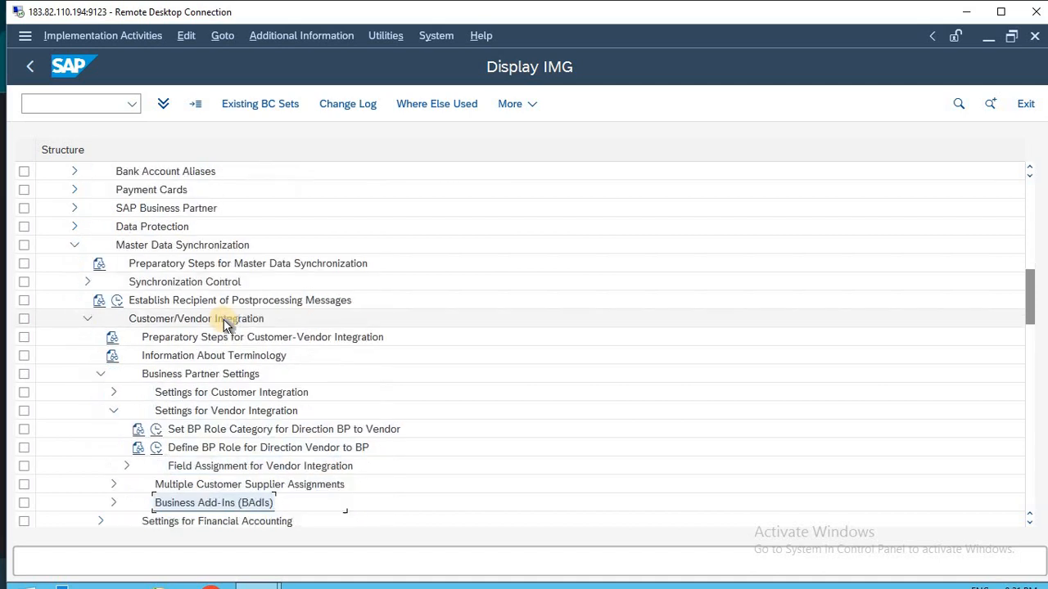
- Expand Field Assignment for Vendor Integration and its Assign Keys node down to Define Number Assignment for Direction BP to Vendor
key(Up)
key(Up)
key(Up)
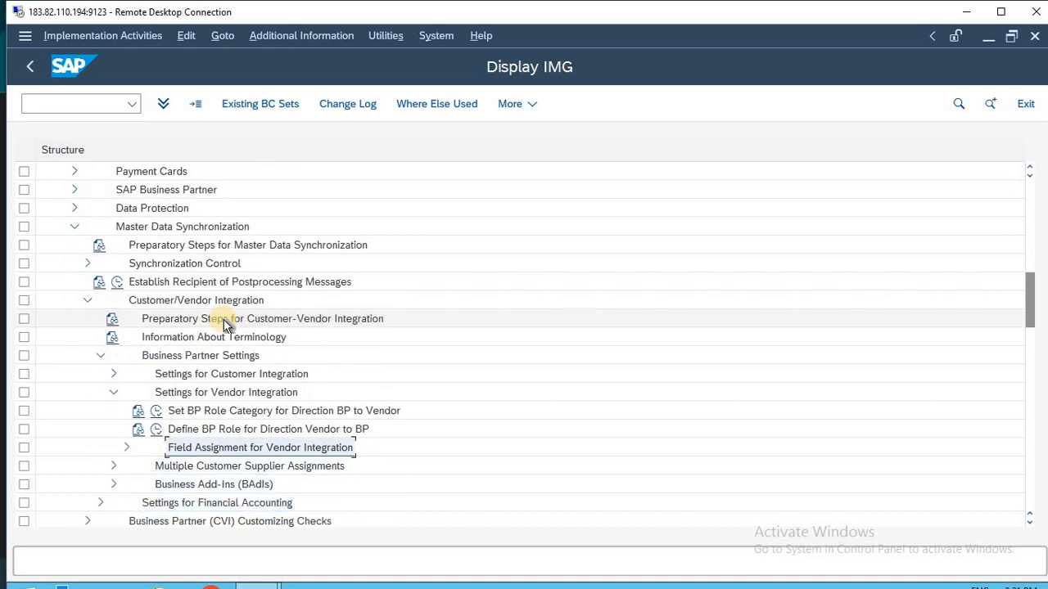
key(Right)
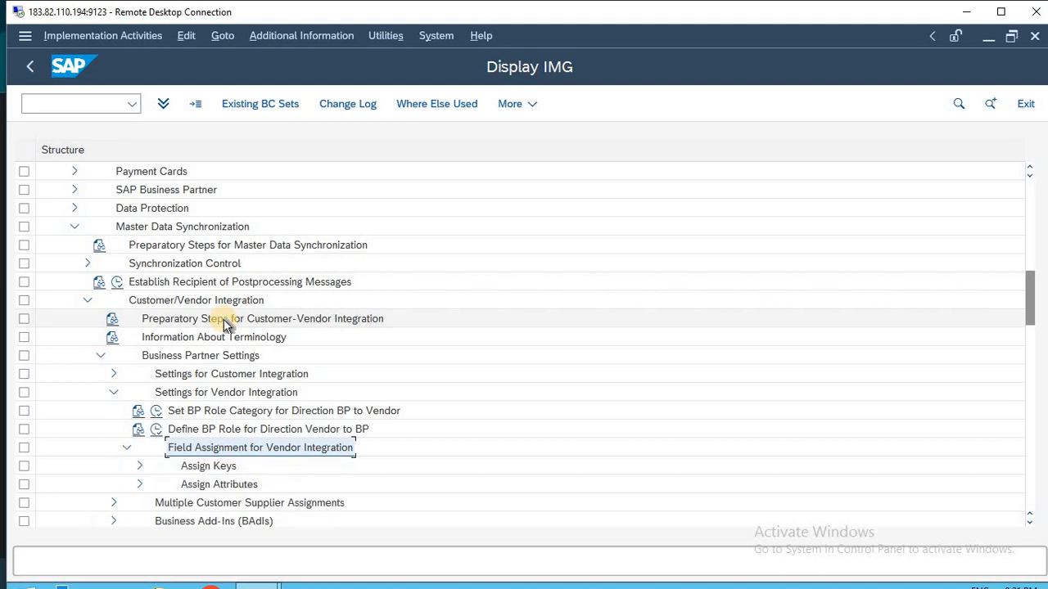
key(Down)
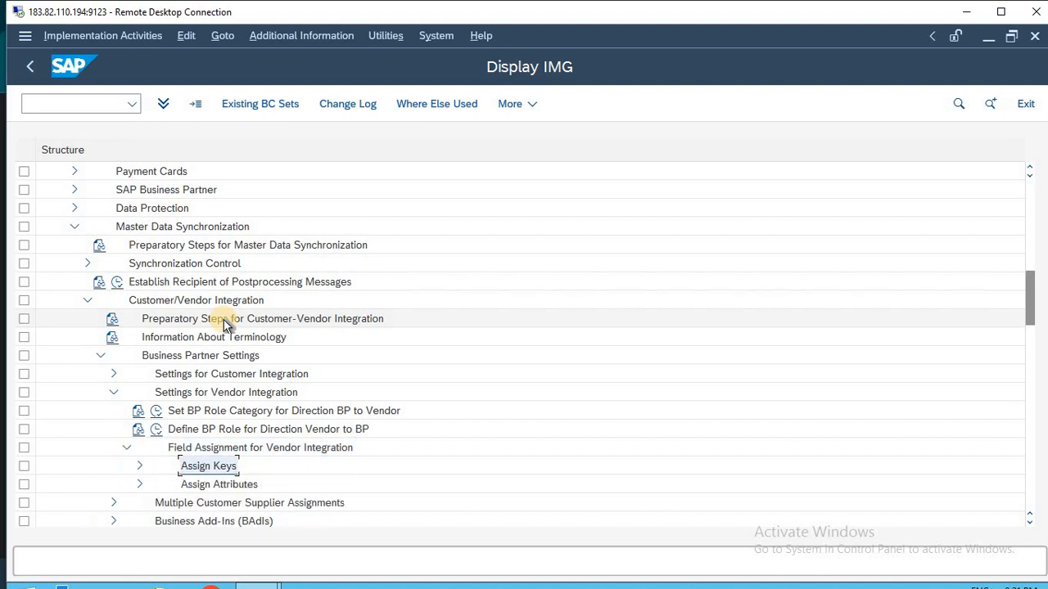
key(Right)
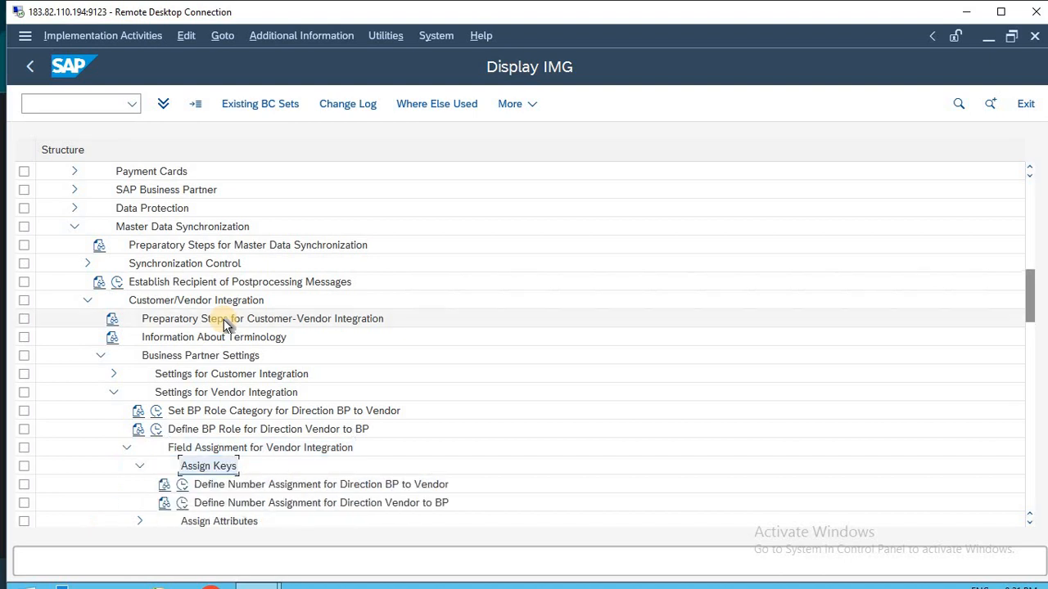
key(Down)
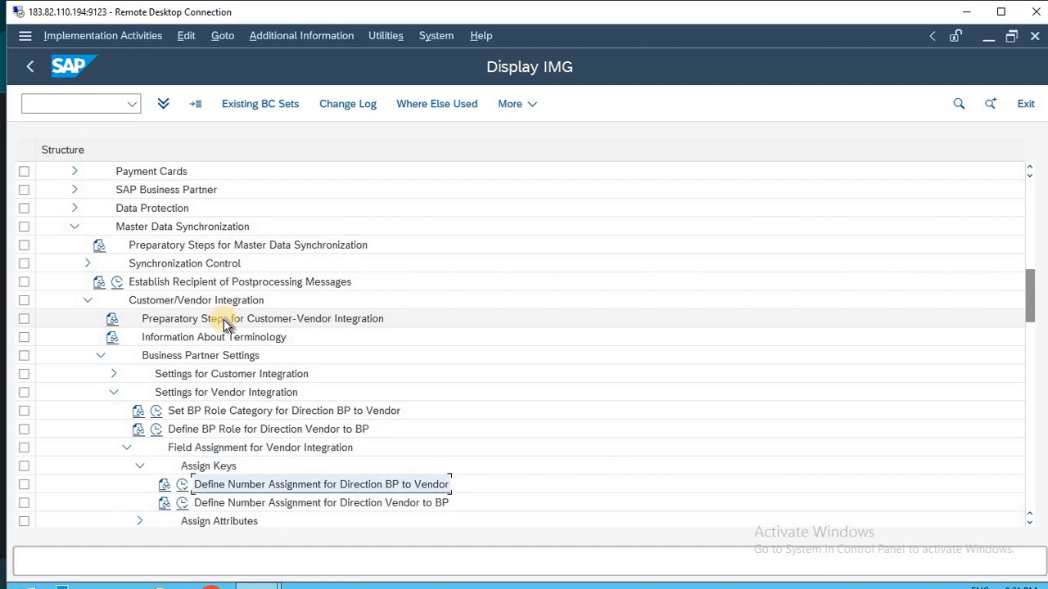
- Switch to Notepad and complete item 6 with "Define Number Assignment for Direction BP to Vendor", followed by a blank line
key(alt+Tab)
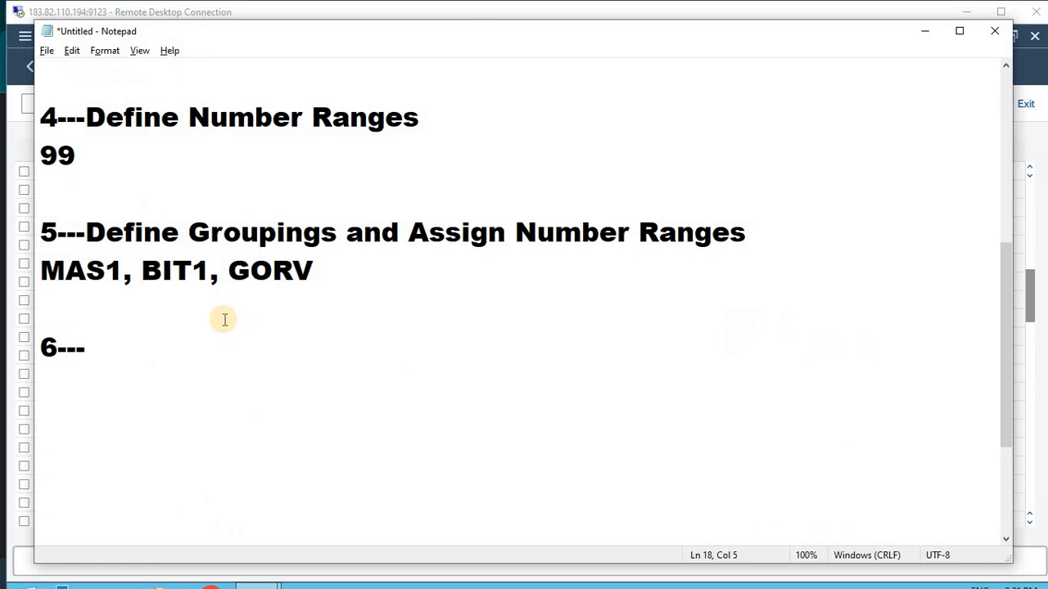
text(Define Number Assignment for Direction BP to Vendor)
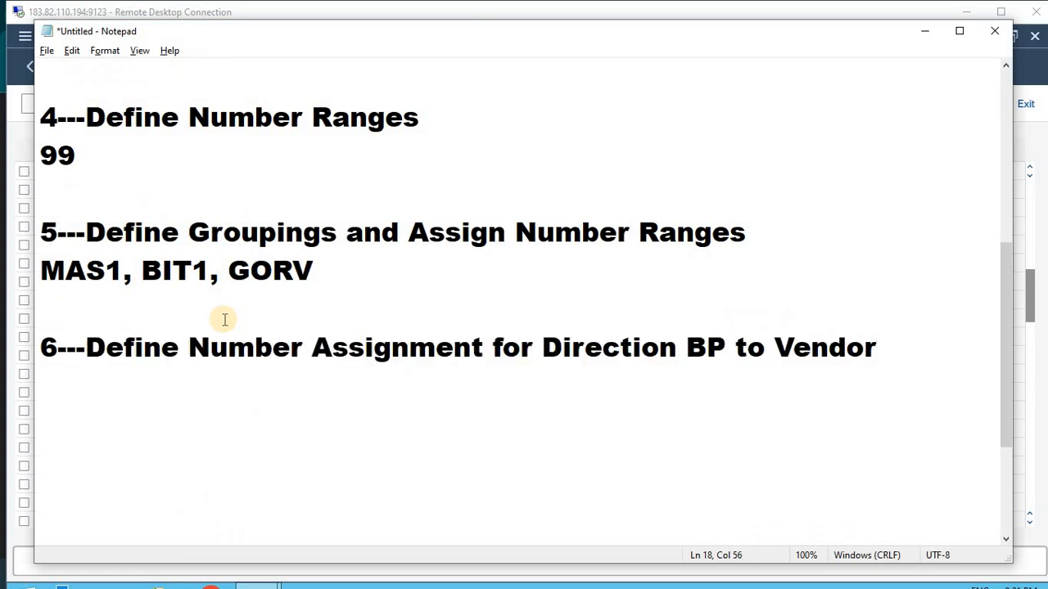
key(Return)
key(Return)
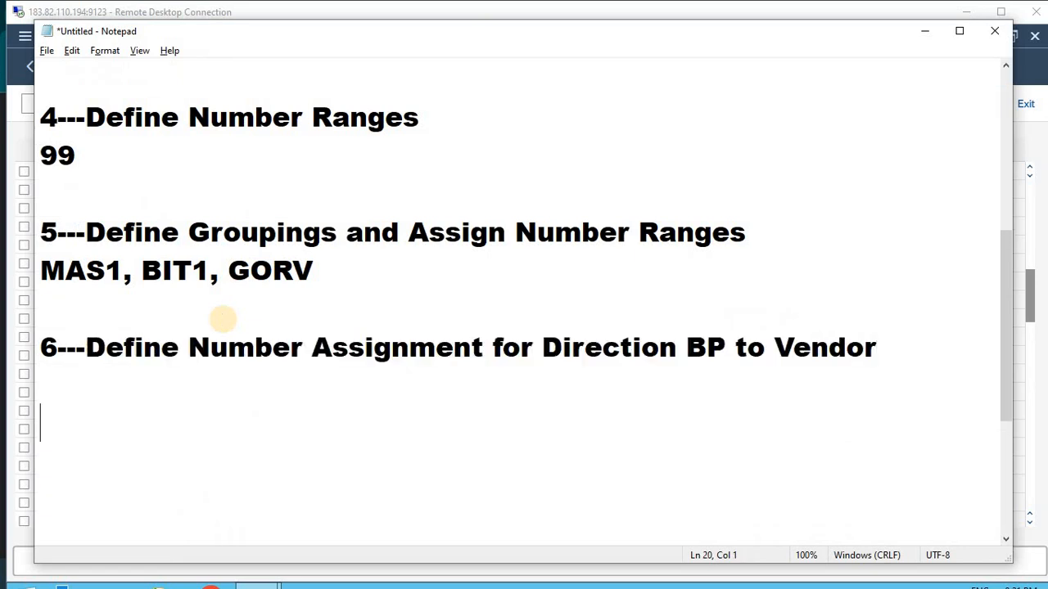
- Switch to SAP, execute Define Number Assignment for Direction BP to Vendor and start new entries
key(alt+Tab)
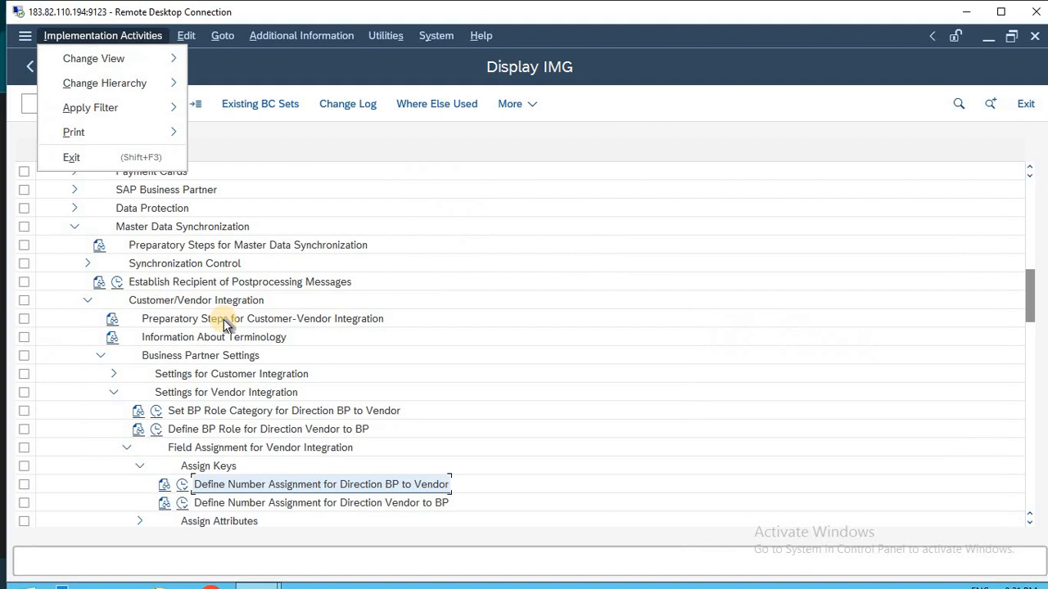
click(209, 488)
click(184, 483)
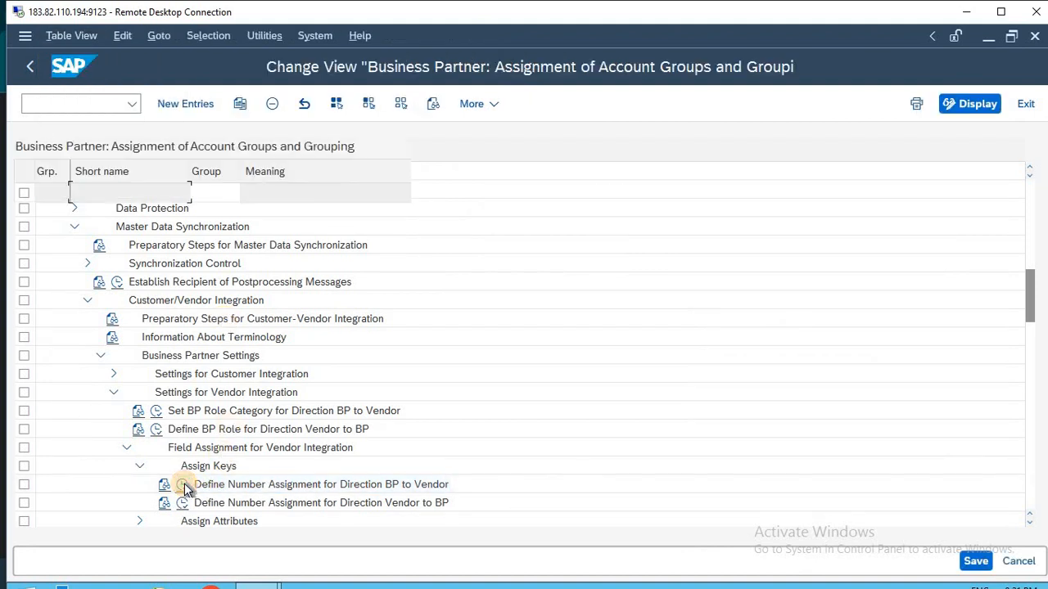
click(186, 106)
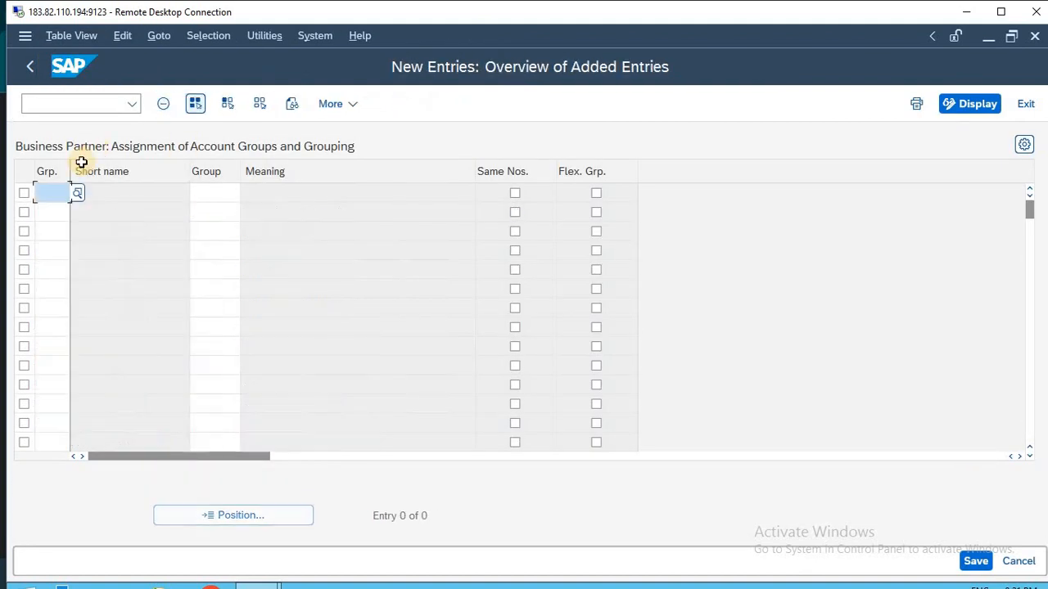
- Widen the Grp. and Group columns and fill the first row's grouping with MAS1 copied from Notepad
drag(70, 170, 123, 173)
drag(295, 172, 331, 175)
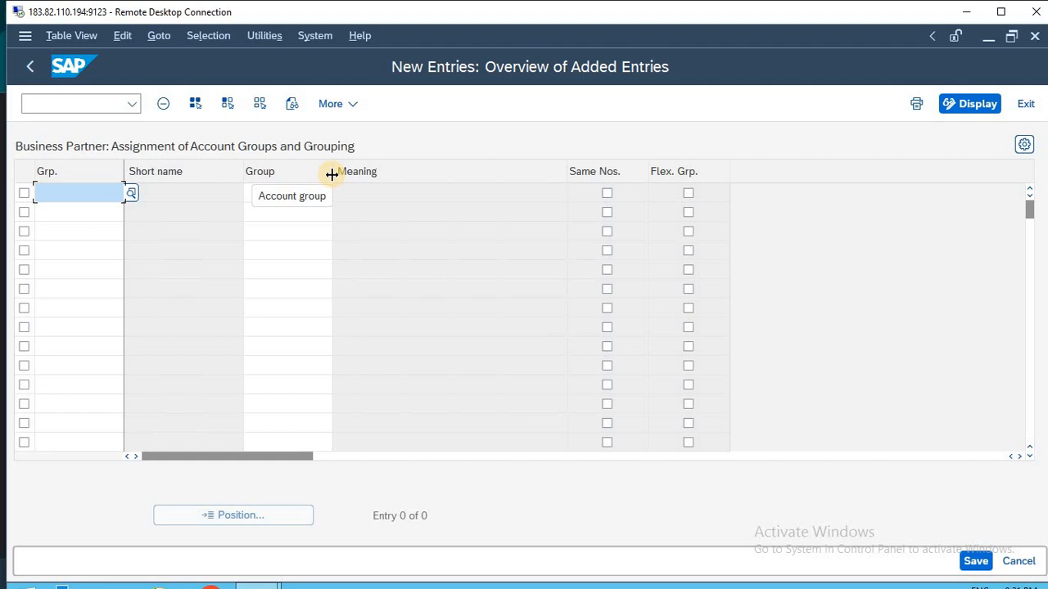
key(alt+Tab)
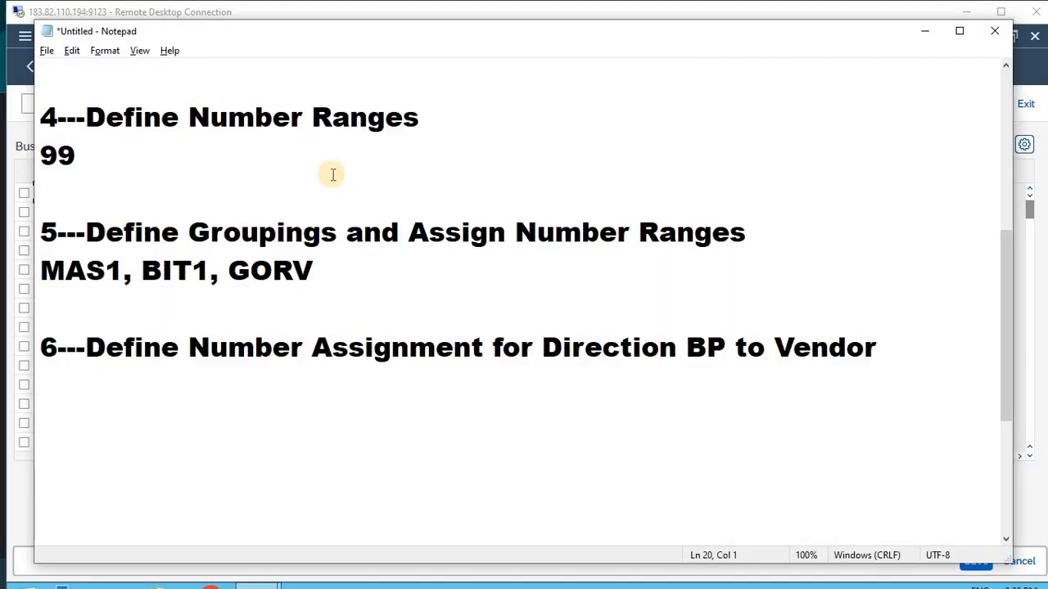
drag(43, 270, 121, 268)
key(ctrl+c)
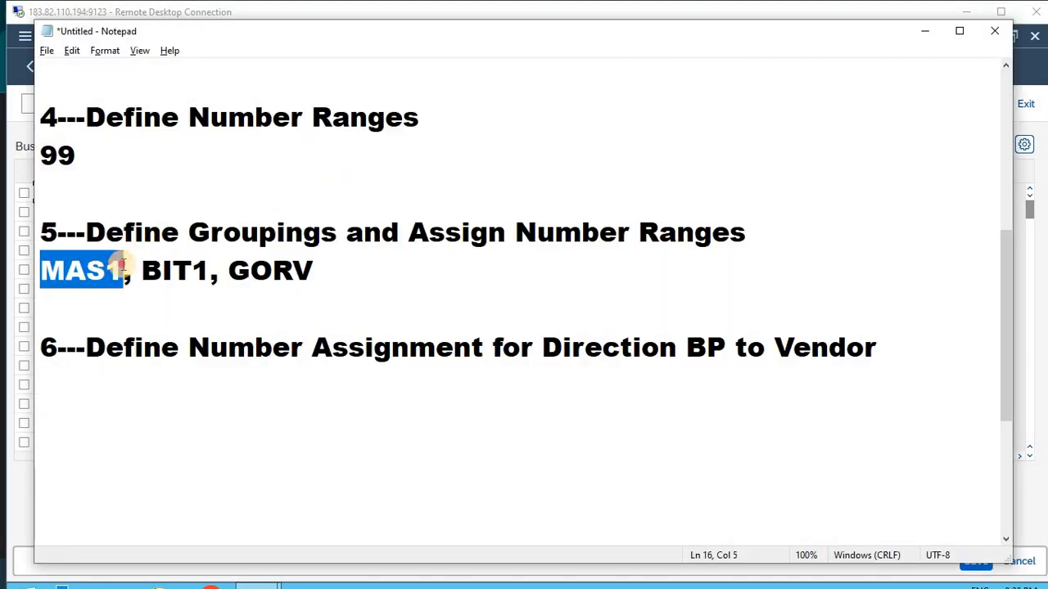
key(alt+Tab)
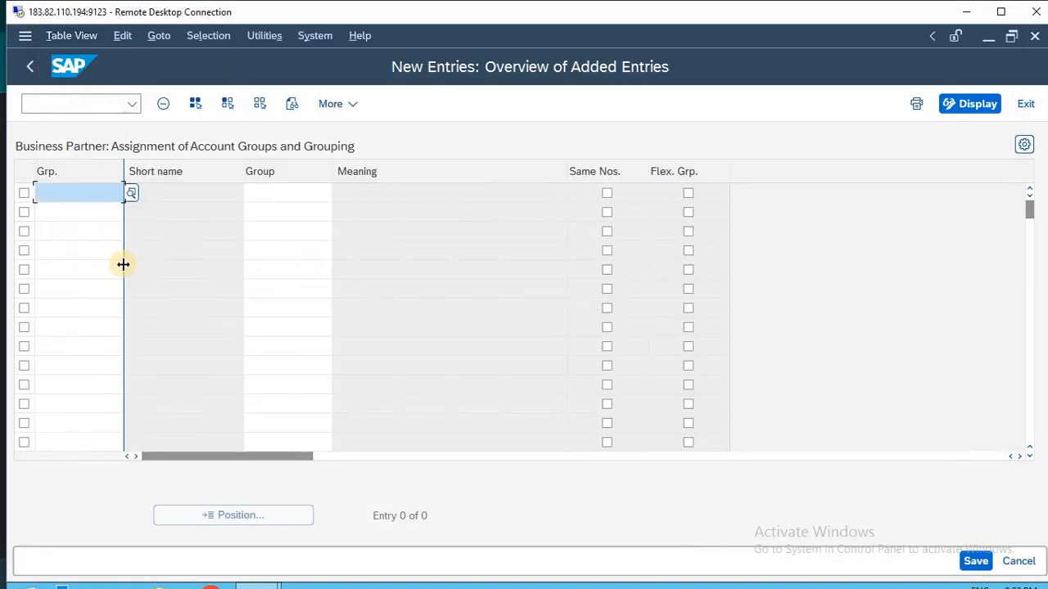
key(ctrl+v)
key(Down)
- Copy BIT1 from the Notepad list and enter it as the grouping in the second SAP row
key(alt+Tab)
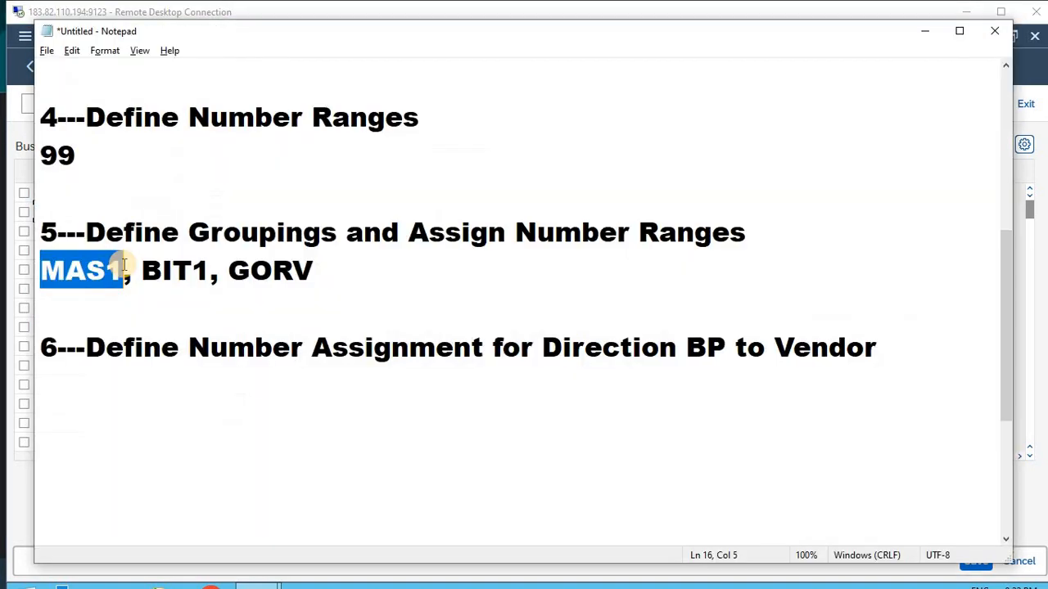
drag(144, 268, 208, 270)
key(ctrl+c)
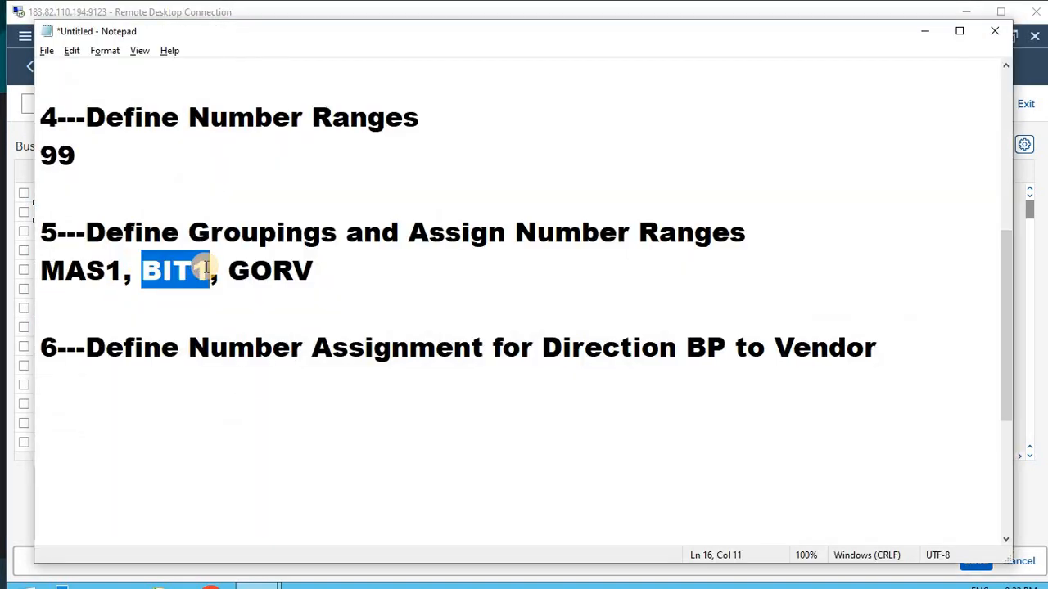
key(alt+Tab)
key(Escape)
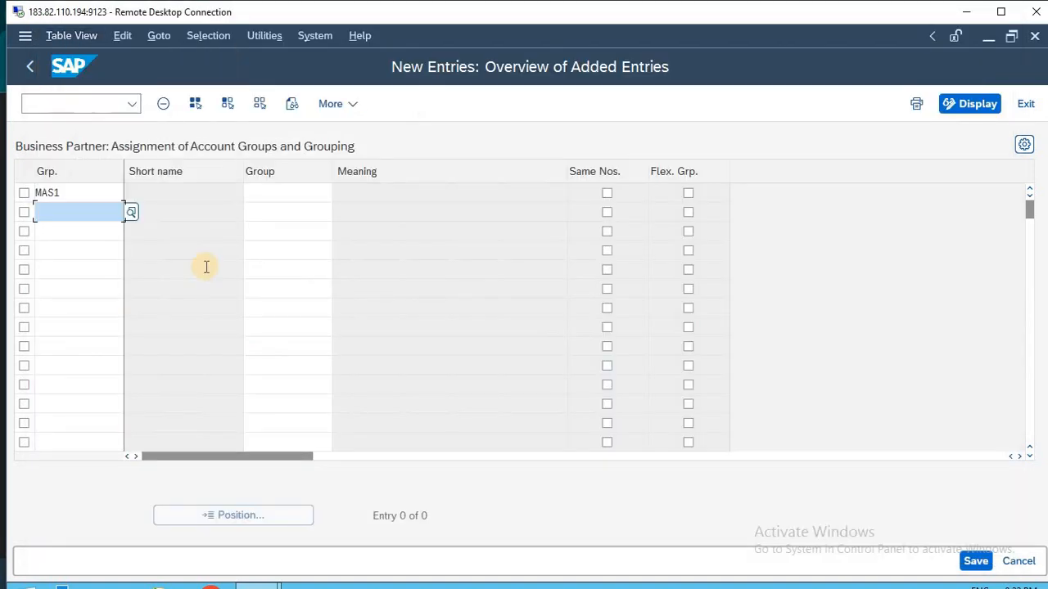
key(ctrl+v)
key(Down)
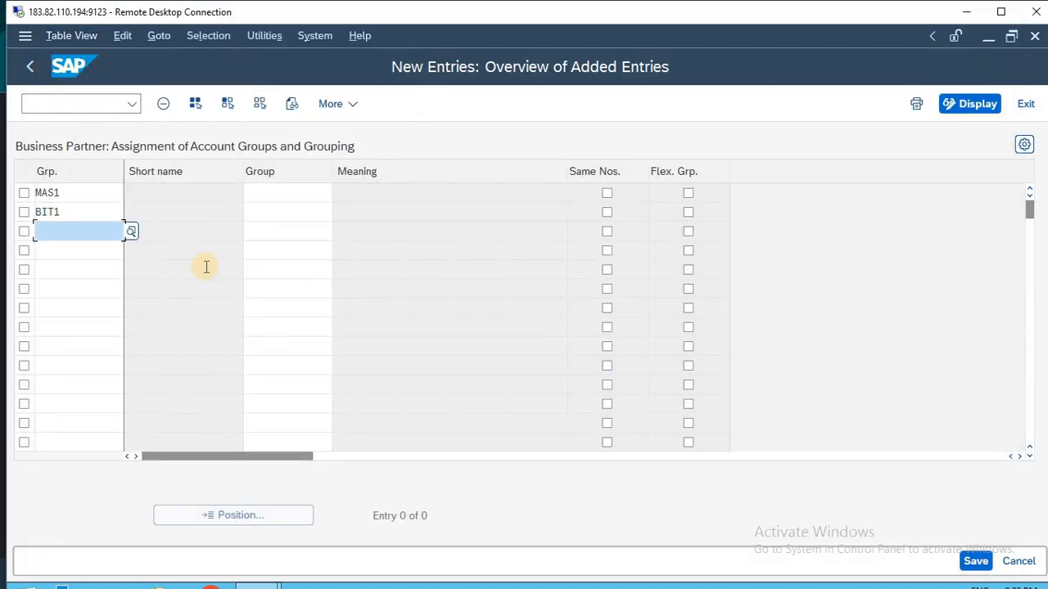
- Copy GORV from Notepad into the third row's grouping in SAP and confirm the three groupings
key(alt+Tab)
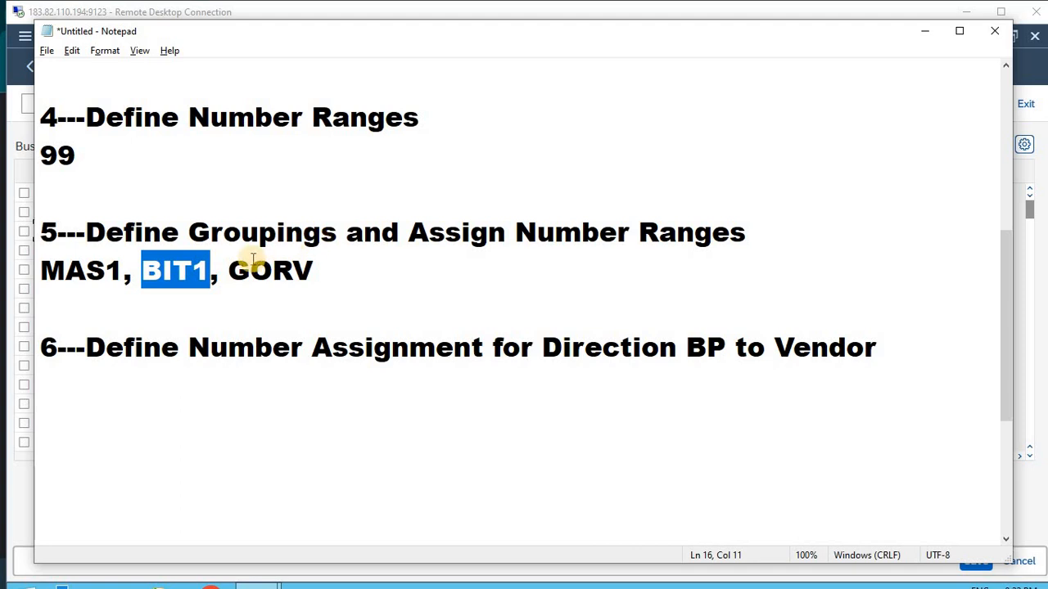
drag(229, 270, 314, 273)
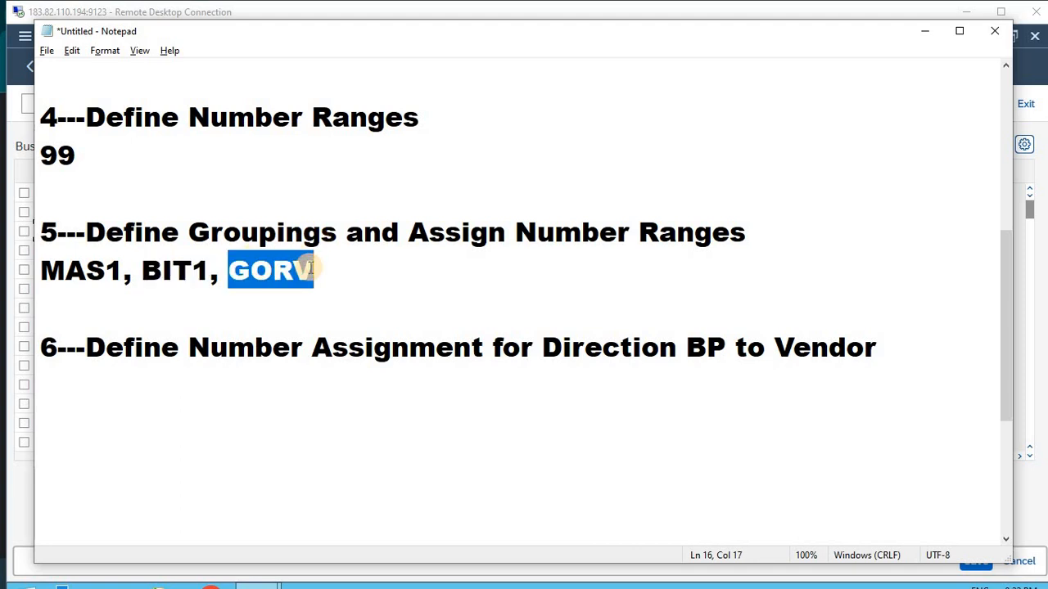
key(ctrl+c)
key(alt+Tab)
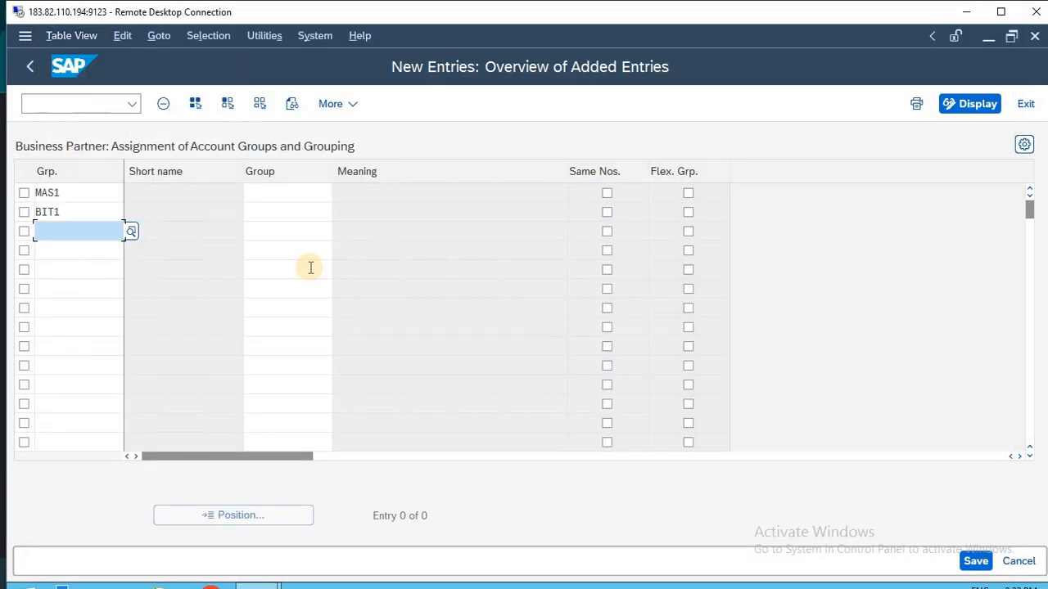
key(ctrl+v)
key(Return)
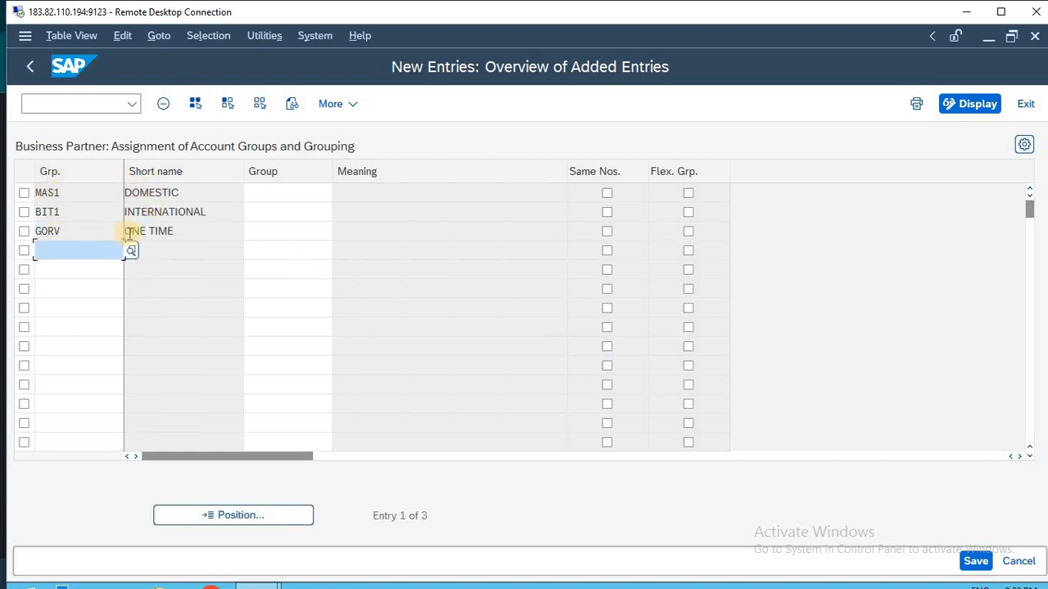
- Copy account group FVC1 from item 1 in Notepad and assign it to grouping MAS1 in SAP
click(258, 197)
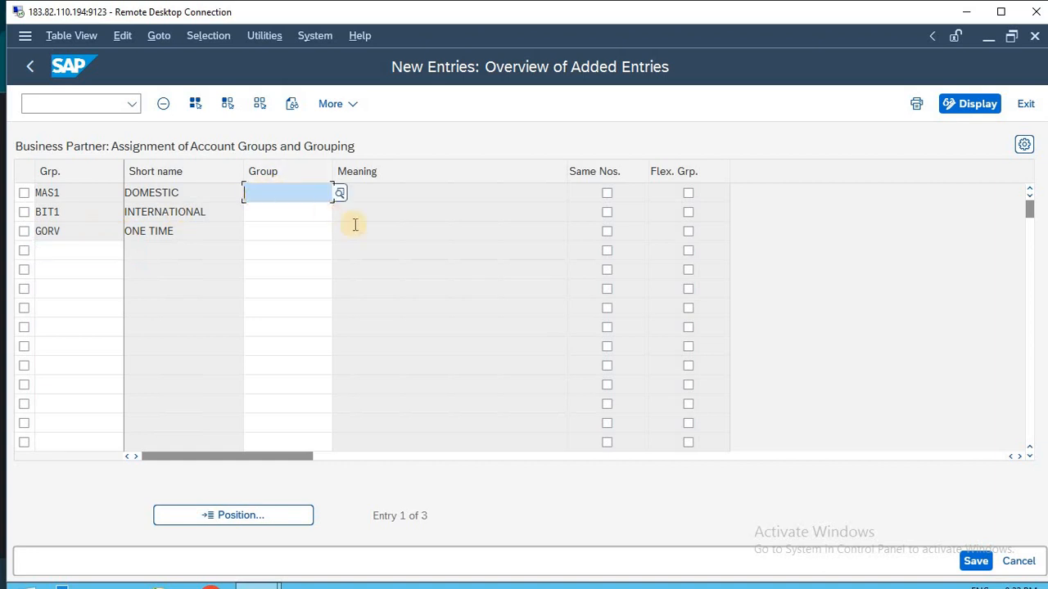
key(alt+Tab)
key(ctrl+Home)
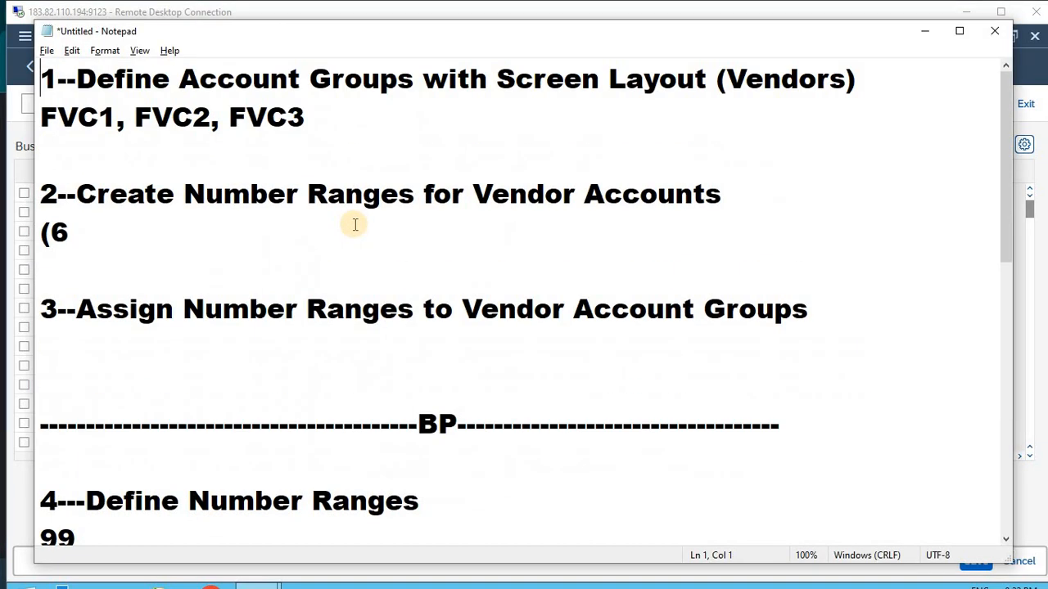
key(Down)
key(shift+Right)
key(shift+Right)
key(shift+Right)
key(shift+Right)
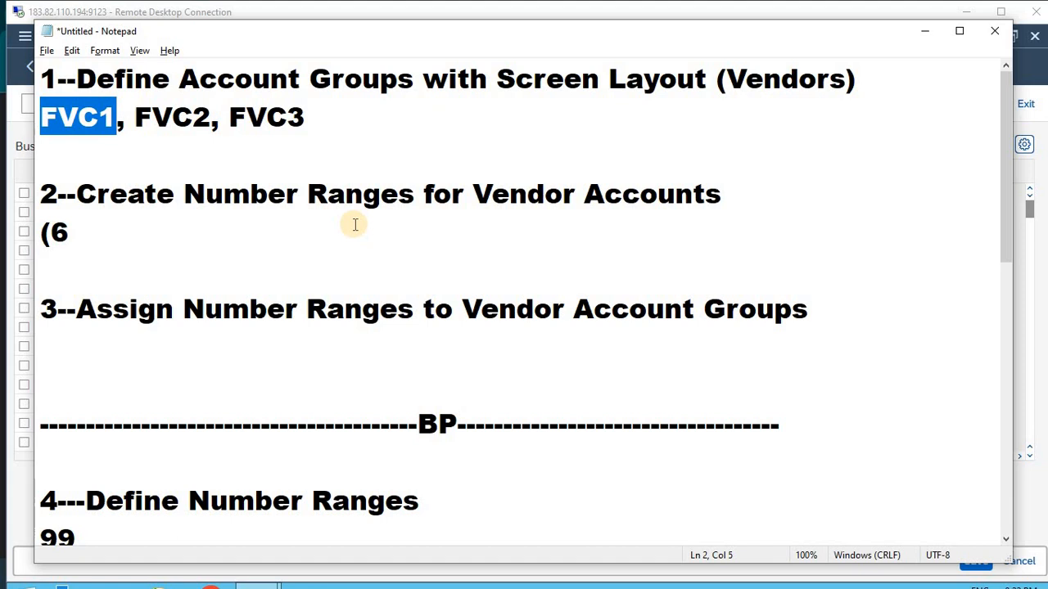
key(alt+Tab)
key(Escape)
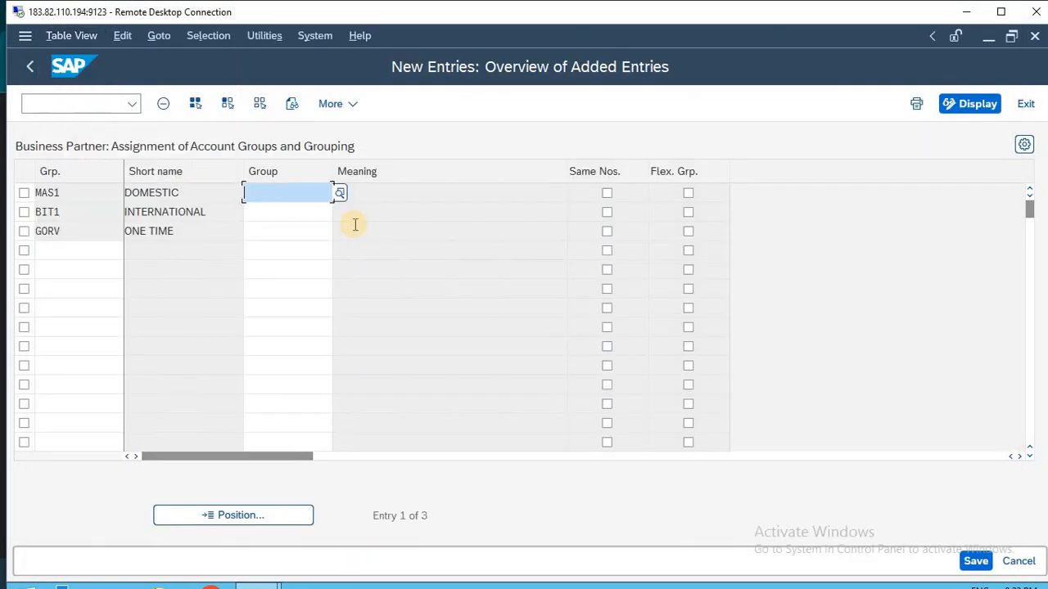
key(ctrl+v)
- Fill FVC1 into the BIT1 and GORV rows, and change the BIT1 row's account group to FVC2
key(Down)
key(ctrl+v)
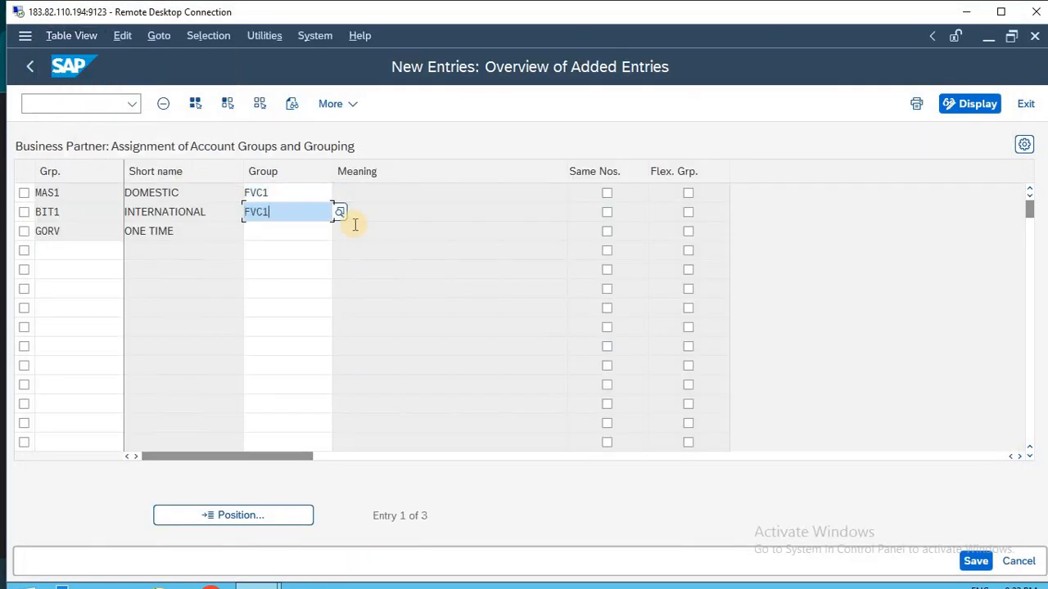
key(Down)
key(ctrl+v)
key(Up)
key(BackSpace)
text(2)
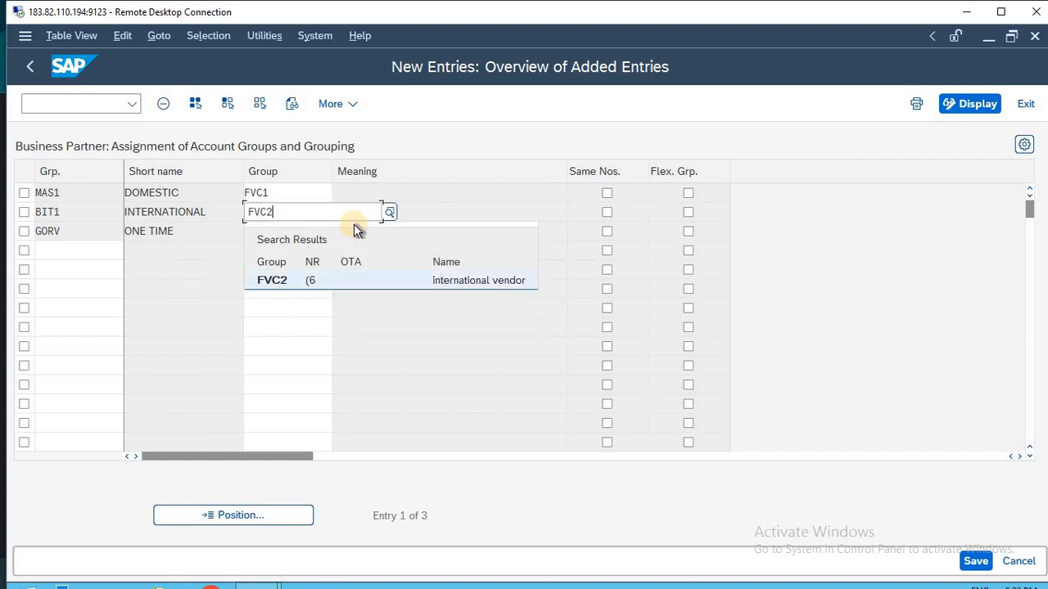
key(Escape)
- Clear the GORV row's account group and delete the remembered FVC2 and FVC1 entries from its input history
key(Down)
key(Right)
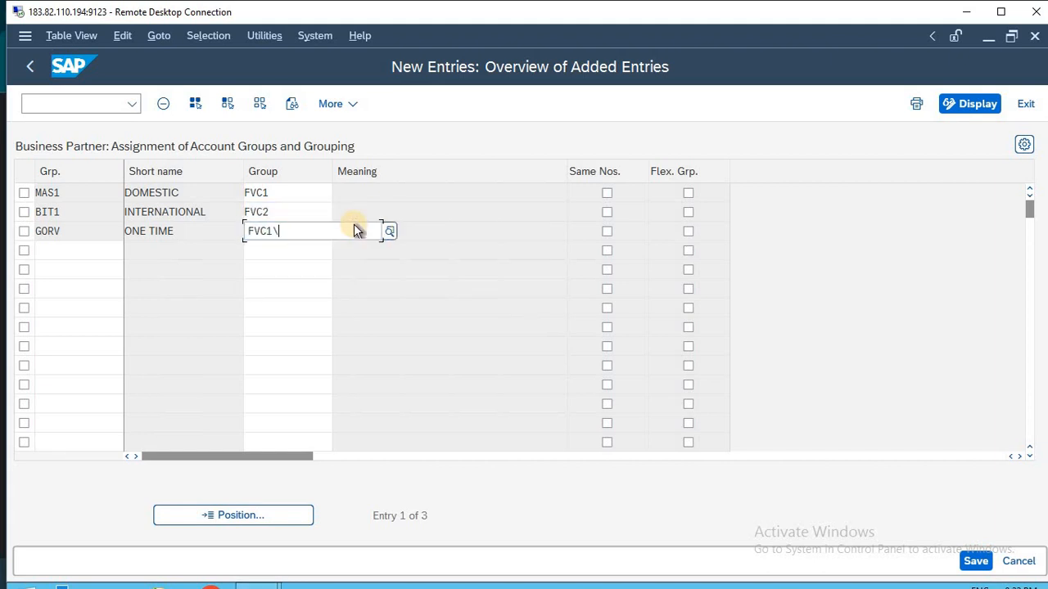
key(BackSpace)
key(BackSpace)
key(BackSpace)
key(BackSpace)
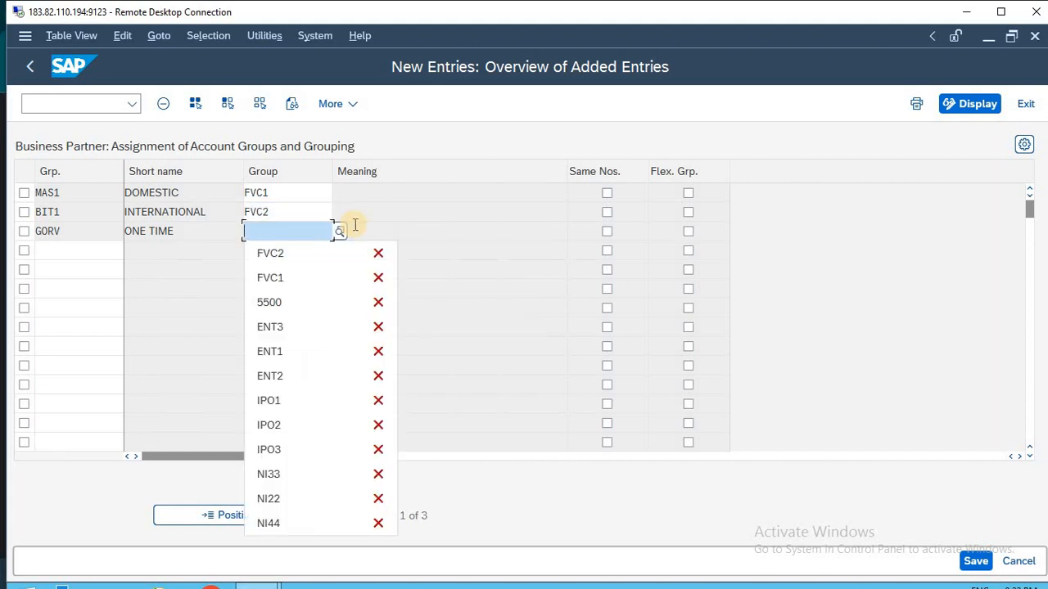
text(FVC)
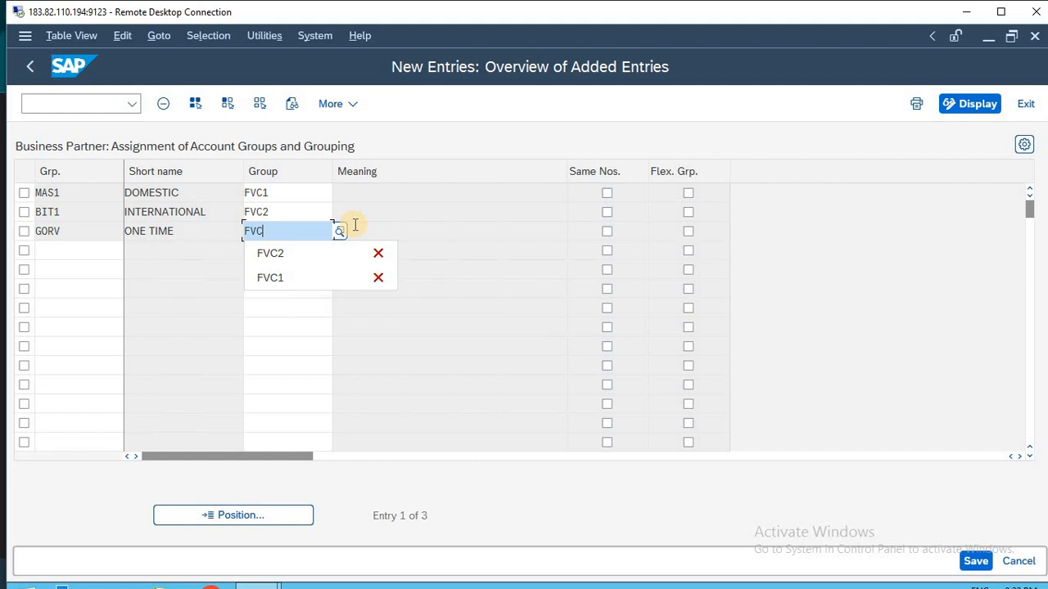
click(379, 254)
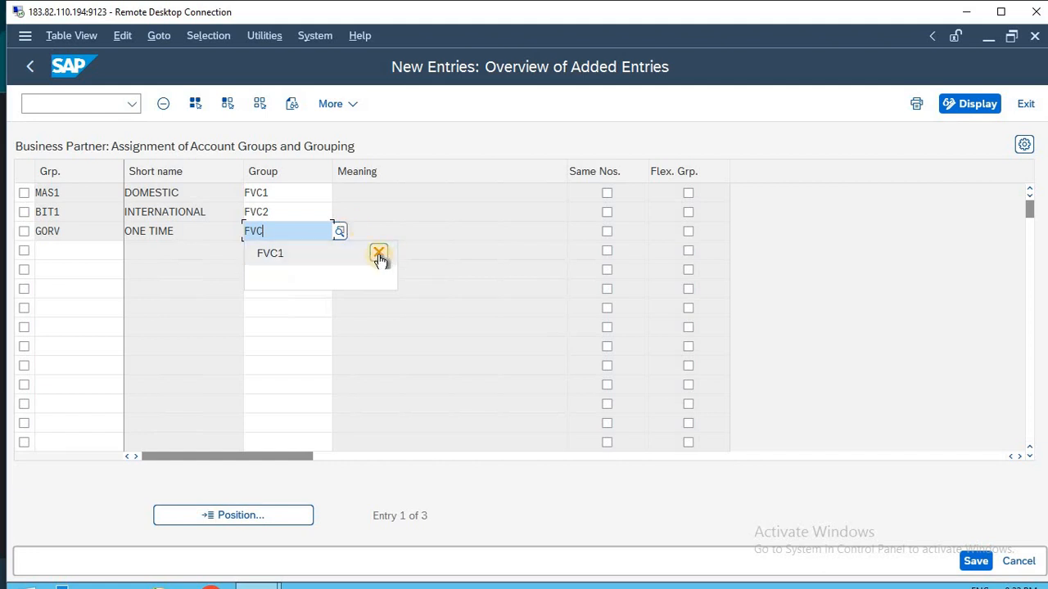
click(378, 253)
key(BackSpace)
key(BackSpace)
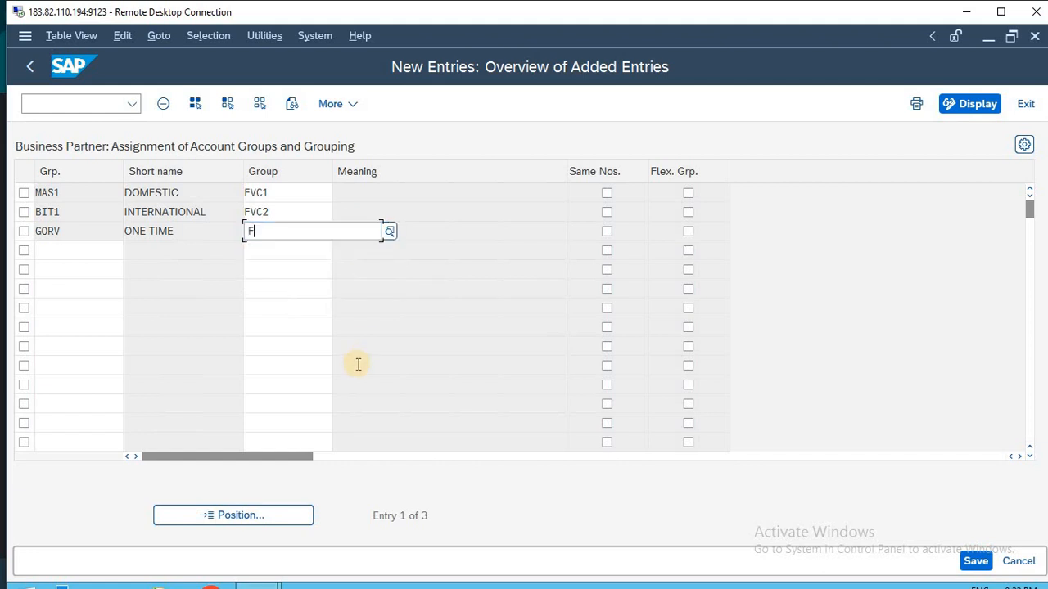
- Set the GORV row's account group to FVC3, one time vendor
text(VC)
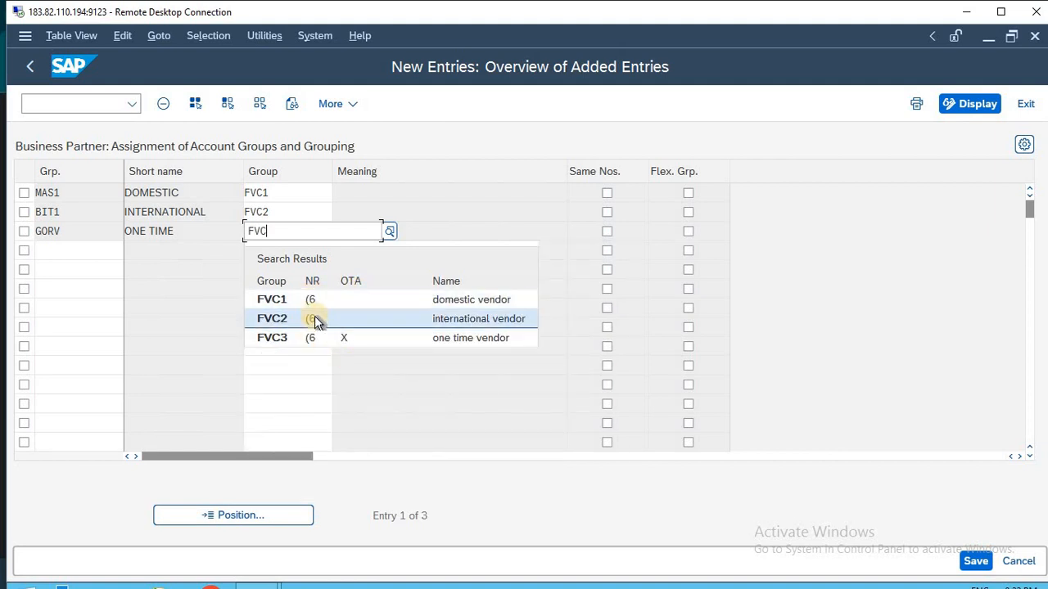
key(alt+Tab)
drag(68, 232, 29, 229)
key(alt+Tab)
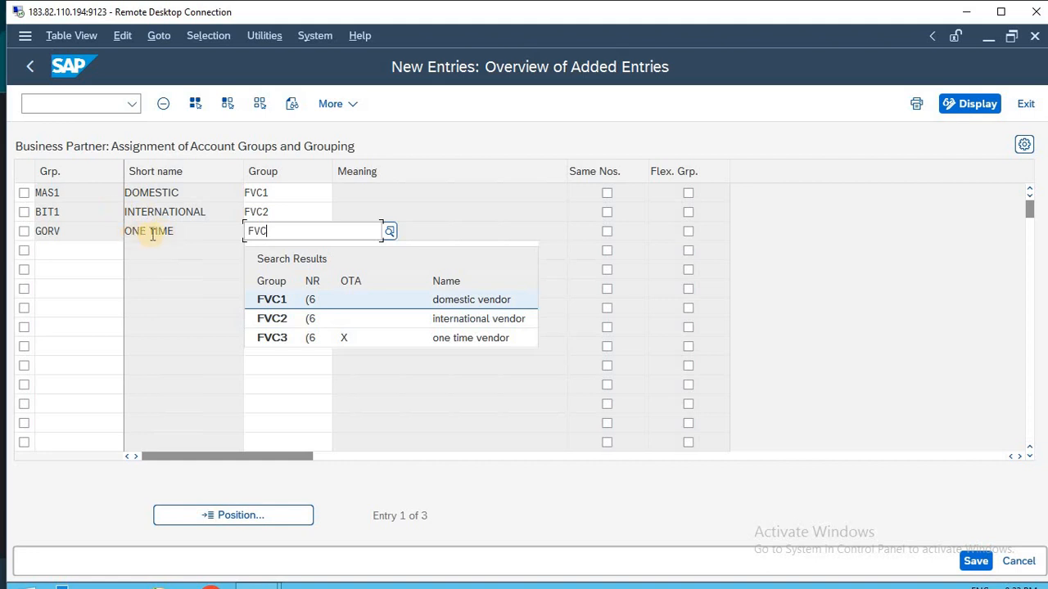
click(450, 339)
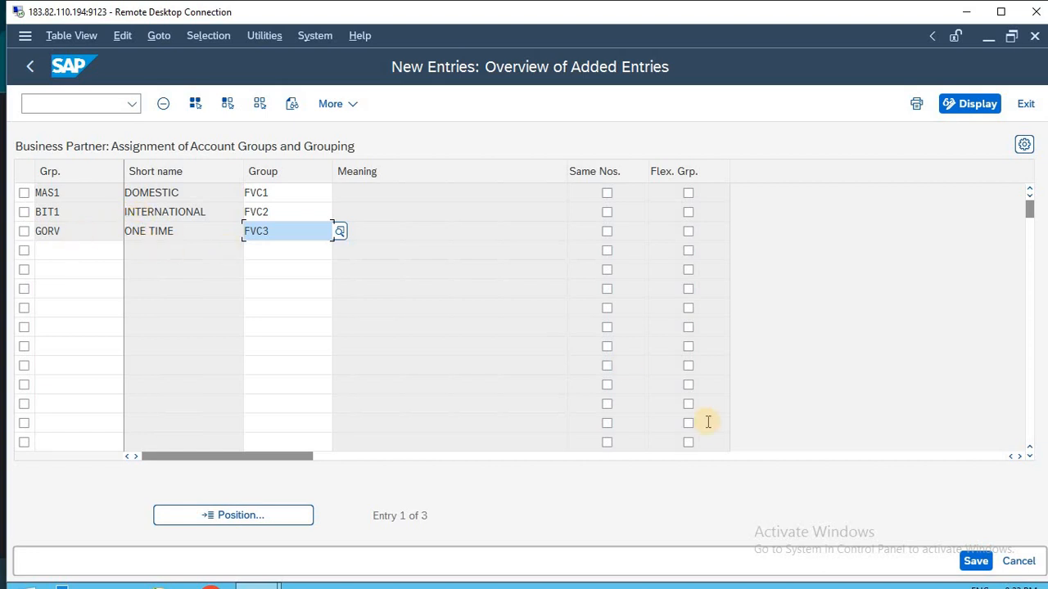
- Save the grouping assignments with the prompted customizing request and go back to the SAP Easy Access screen
click(976, 561)
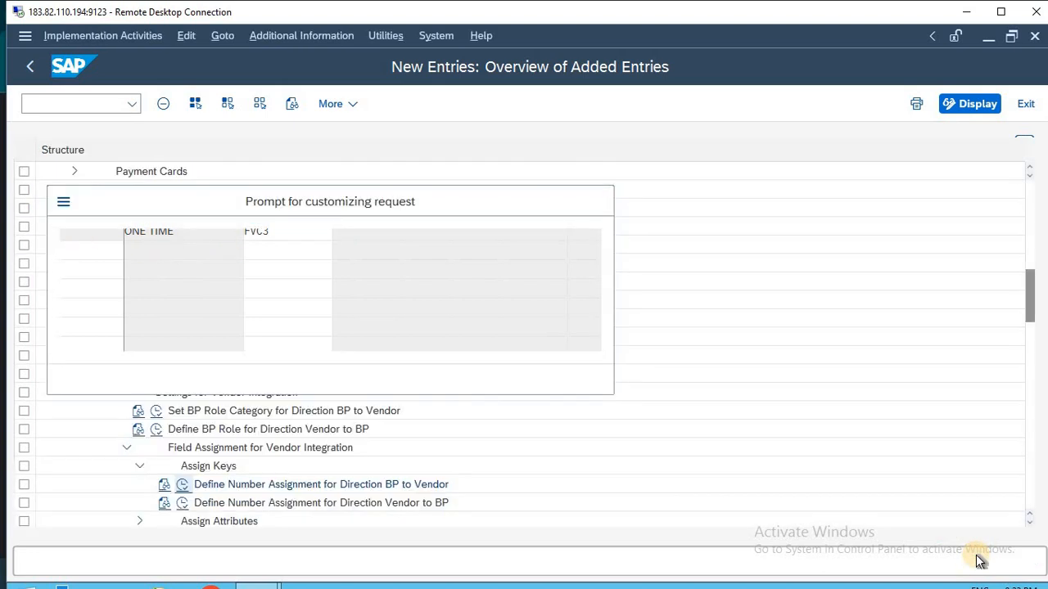
key(Return)
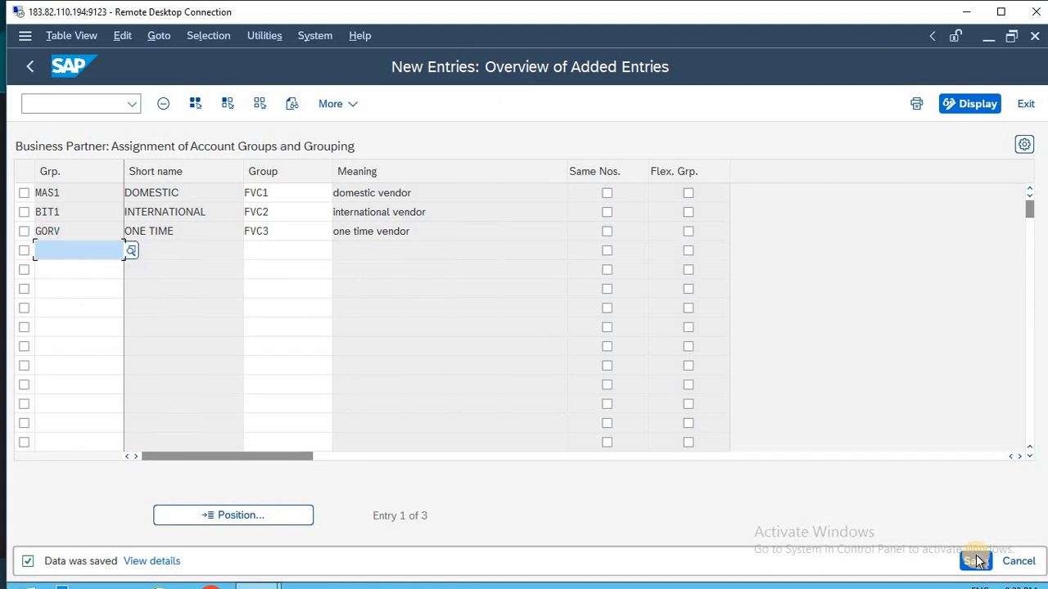
key(F3)
key(F3)
key(F3)
key(F3)
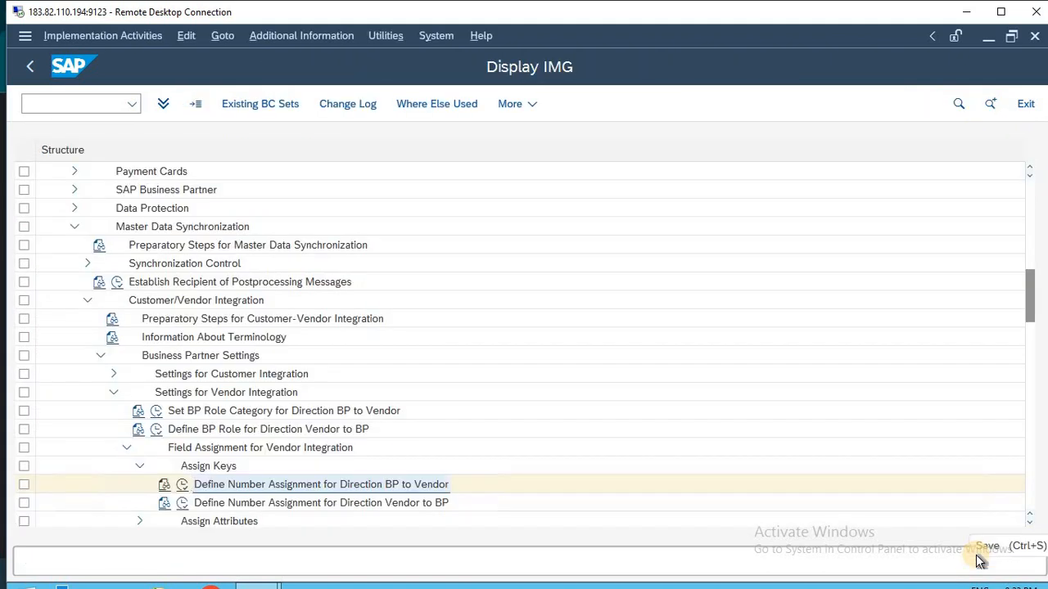
key(F3)
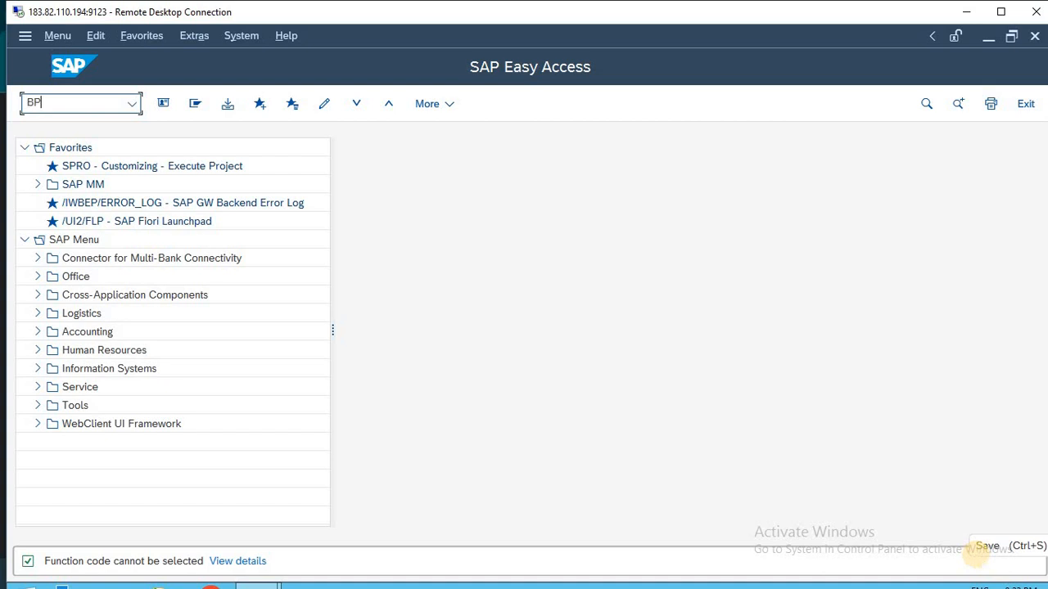
- Run transaction BP and start creating a new organization
text(BP)
key(Return)
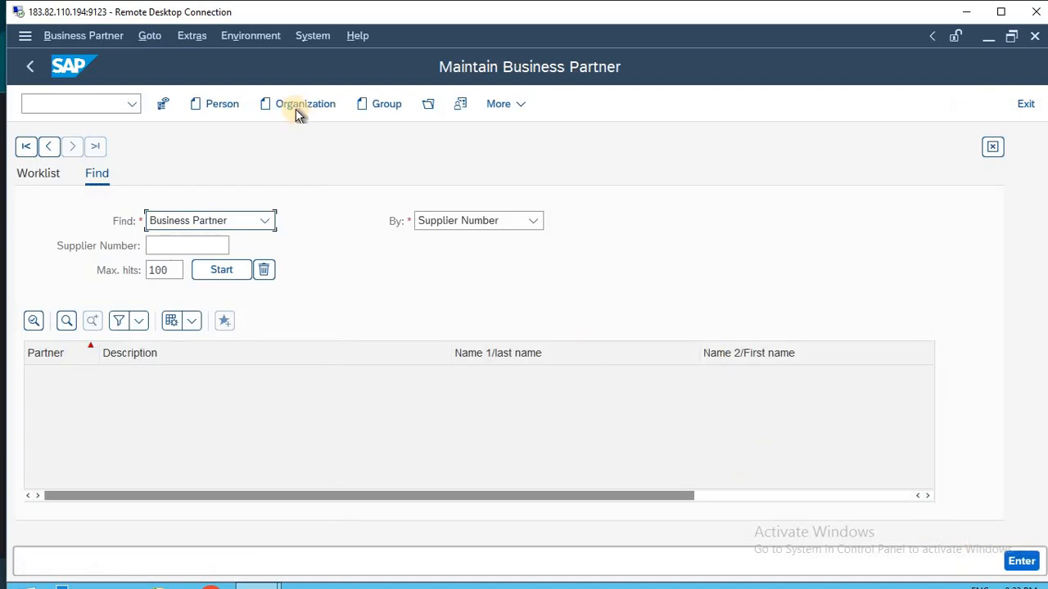
click(293, 106)
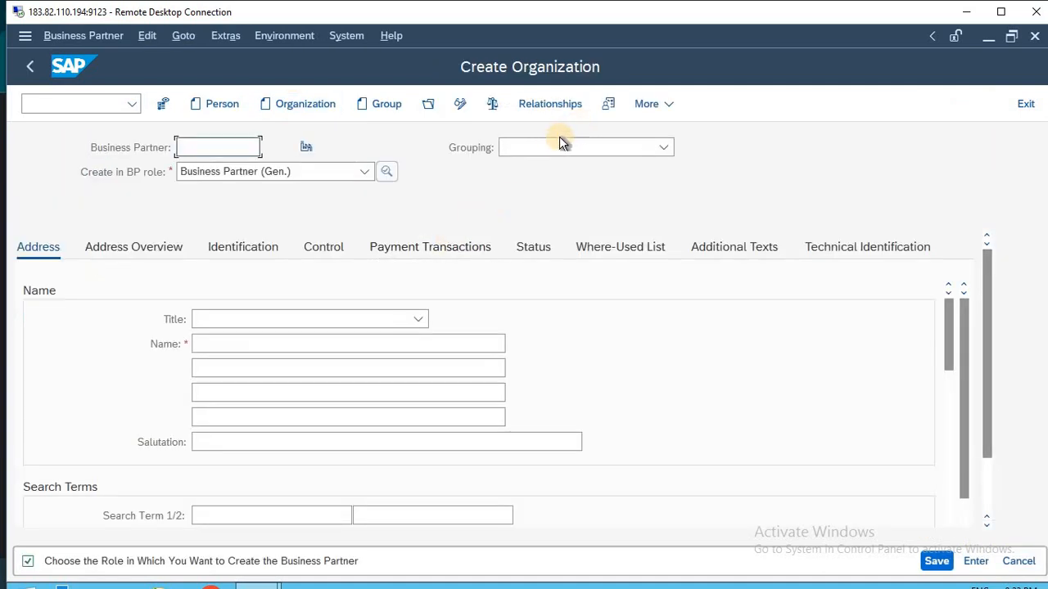
- Look up grouping MAS1 under item 5 of the Notepad list and select it for copying
click(554, 146)
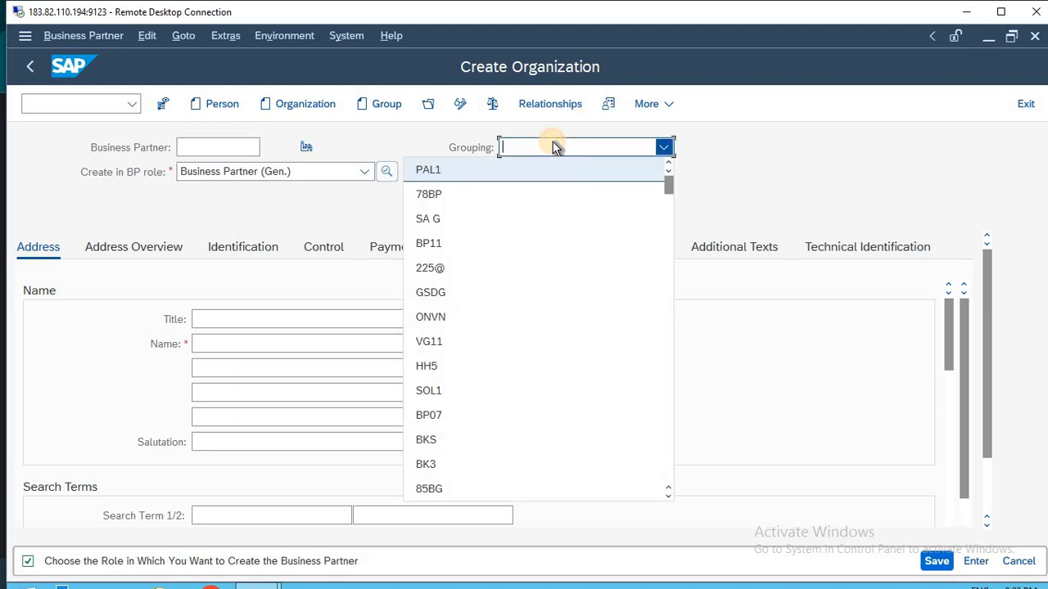
key(alt+Tab)
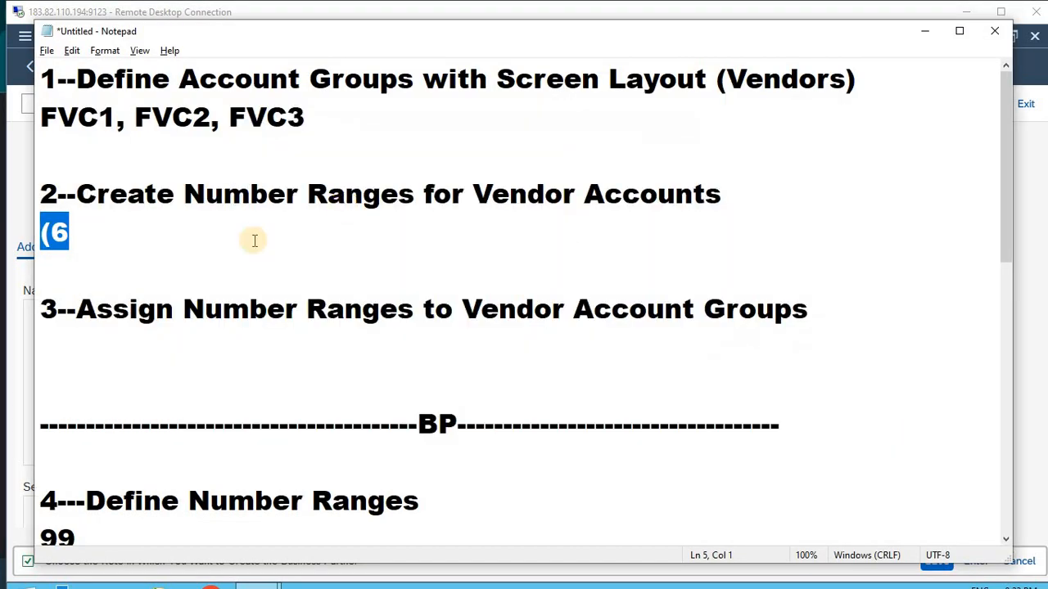
click(109, 312)
key(Down)
key(Down)
key(Down)
key(Down)
key(Down)
key(Down)
key(Down)
key(Down)
key(Down)
key(Down)
key(Down)
key(Down)
key(Down)
key(Down)
key(Down)
key(Down)
key(Down)
key(Down)
key(Down)
key(Down)
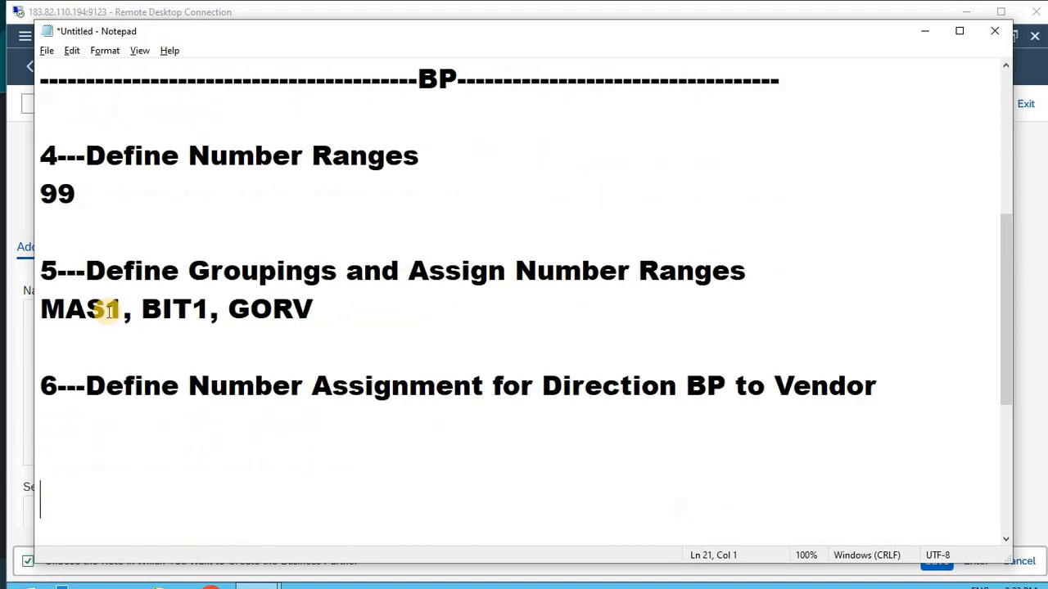
key(Up)
key(Up)
key(Up)
key(Up)
key(Up)
key(Up)
key(Up)
key(Up)
key(Up)
key(Up)
key(Up)
key(Up)
key(Up)
key(Up)
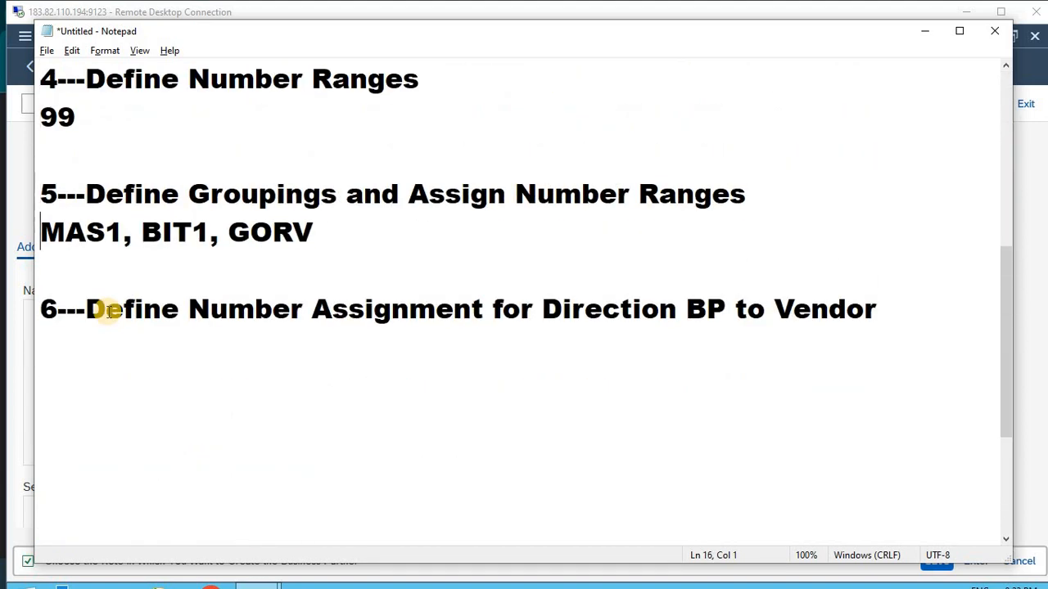
key(shift+Right)
key(shift+Right)
key(shift+Right)
key(shift+Right)
- Set the new organization's grouping in SAP to MAS1 DOMESTIC VENDOR
key(alt+Tab)
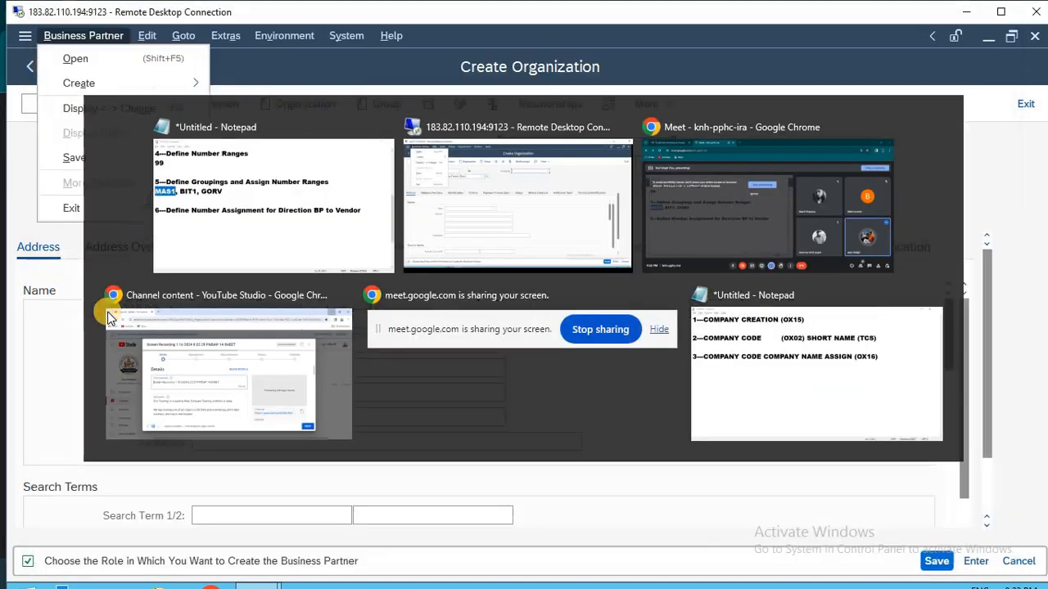
key(ctrl+v)
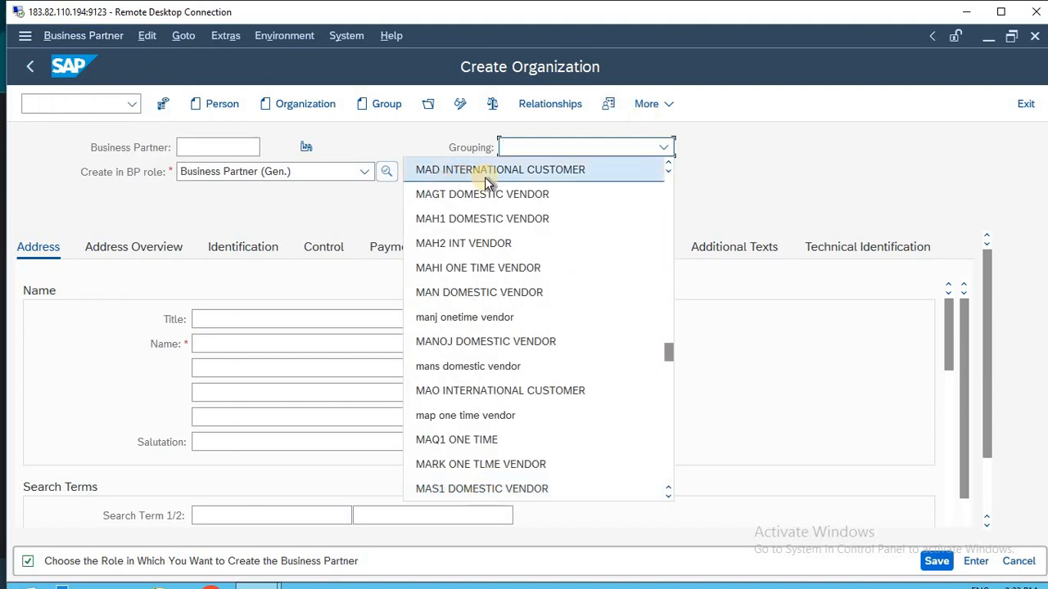
click(447, 489)
- Fill in the organization's title as Company, name as MAS1 PVT.LTD and first search term as NEW DELHI
click(278, 319)
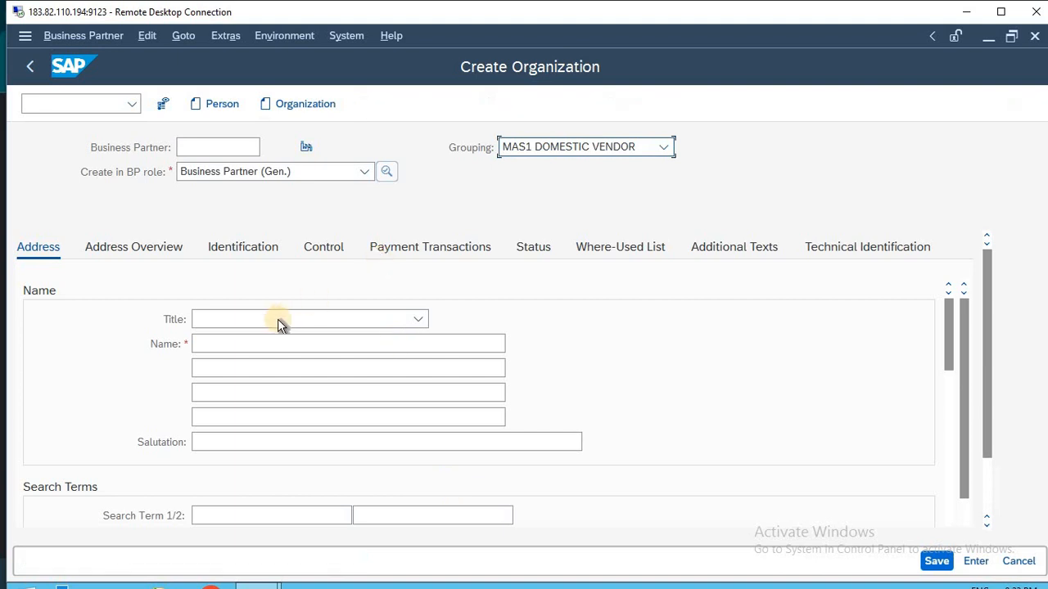
click(255, 346)
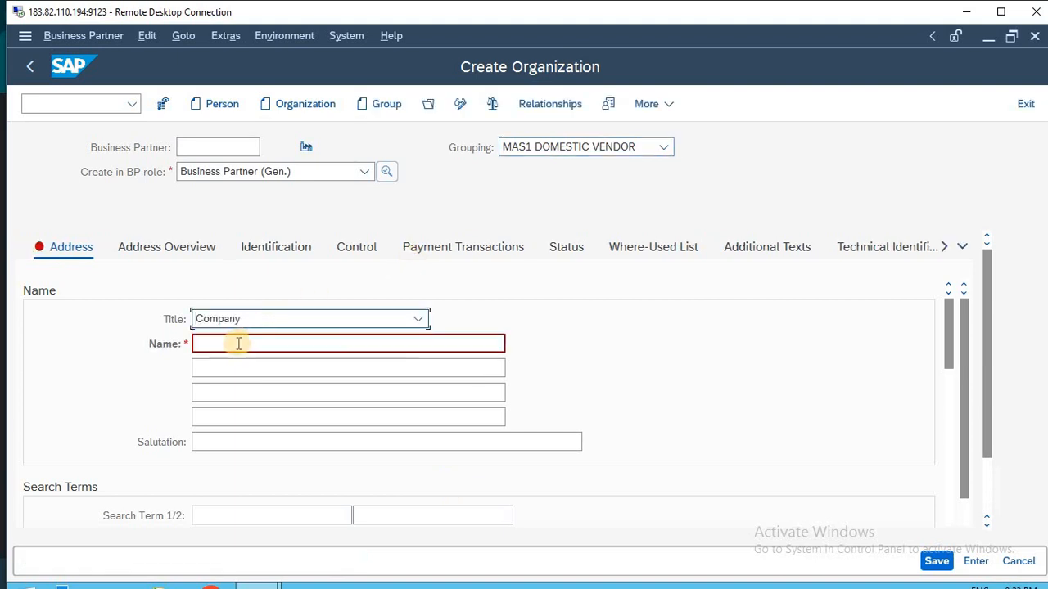
click(238, 344)
text(MAS)
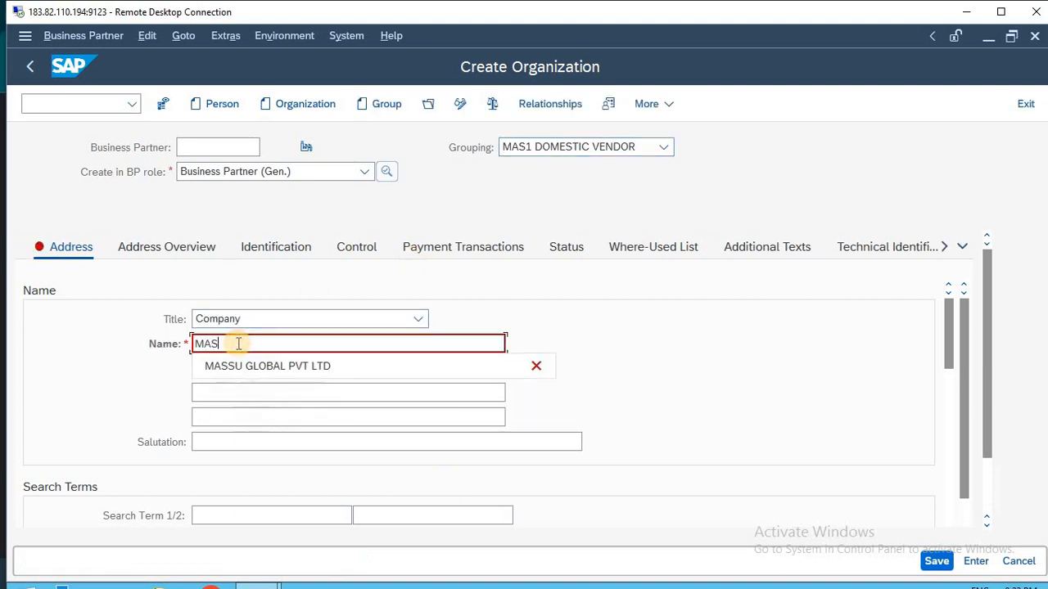
text(1 DOMES)
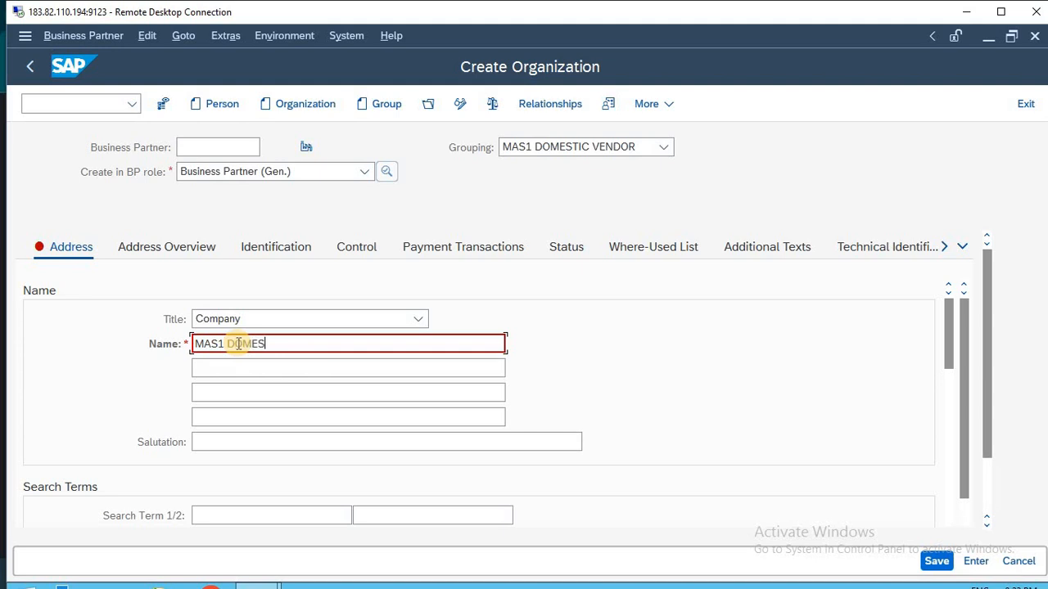
text(TI)
key(BackSpace)
key(BackSpace)
key(BackSpace)
key(BackSpace)
key(BackSpace)
text(PVT)
click(242, 511)
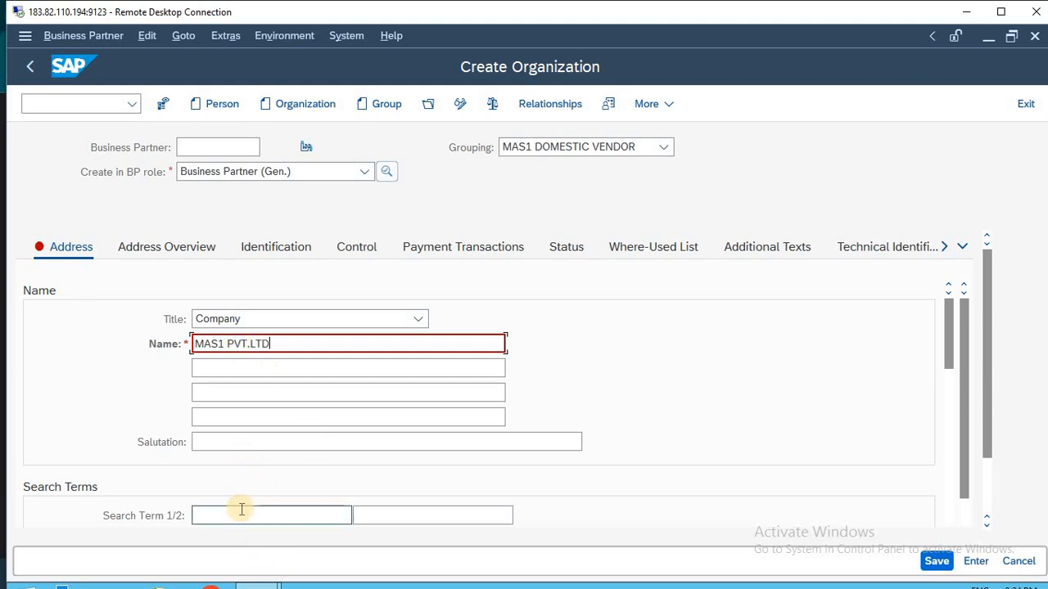
text(NEW DELHI)
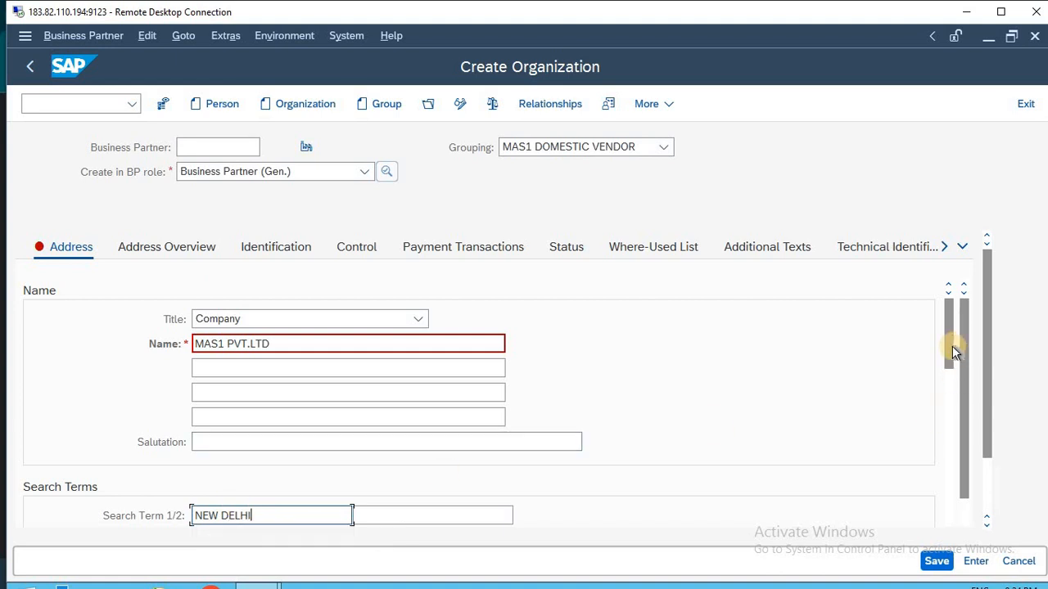
- Enter the organization's street, postal code and city in the standard address, with country IN and region DL
drag(950, 345, 955, 412)
click(386, 393)
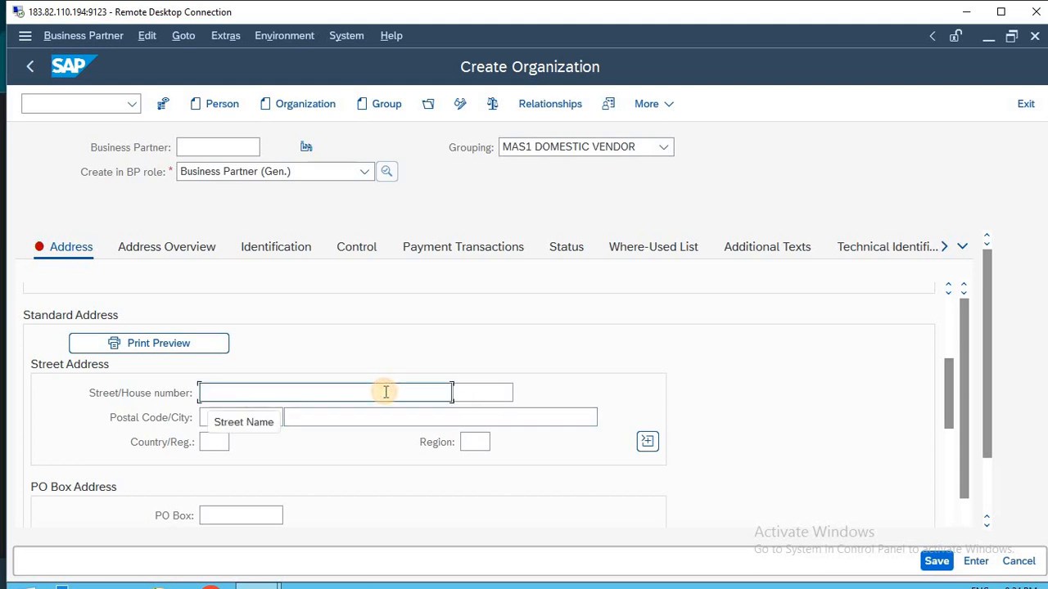
text(32478)
key(Tab)
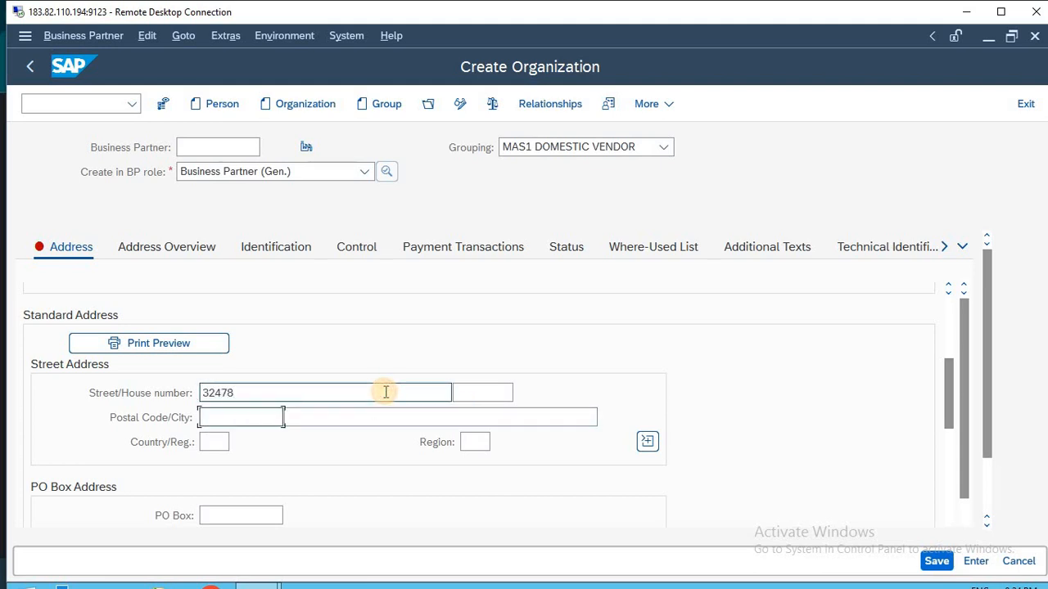
text(110062)
key(Tab)
text(NEW DELHI)
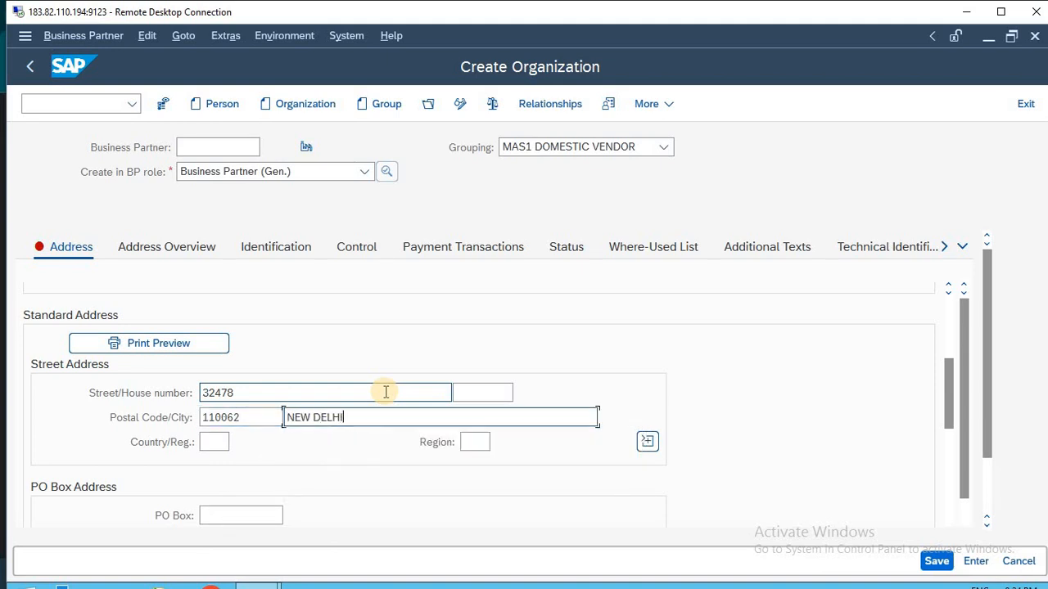
key(Tab)
text(IN)
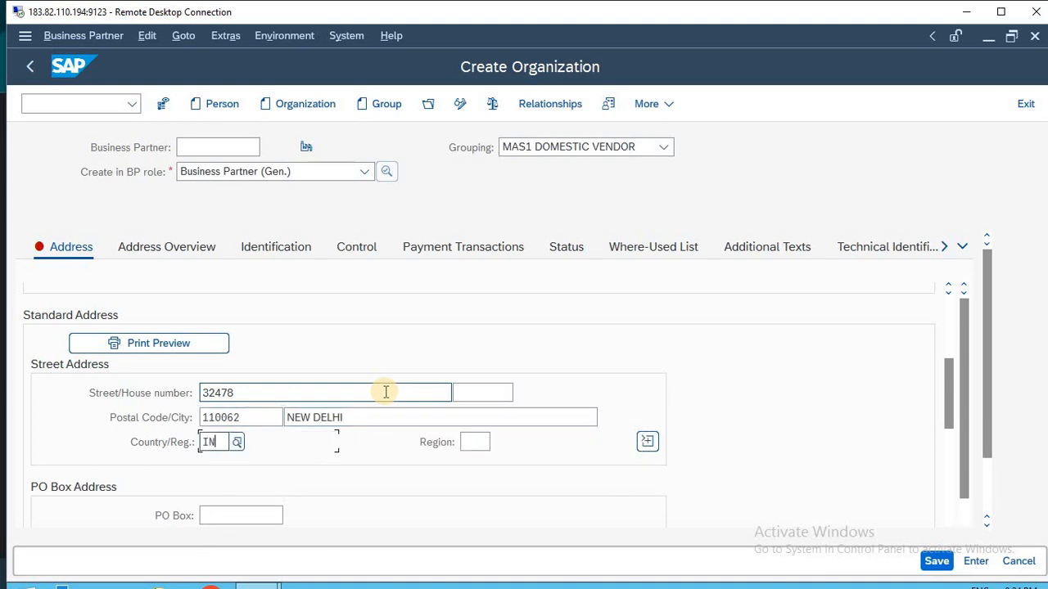
key(Tab)
text(DL)
click(823, 401)
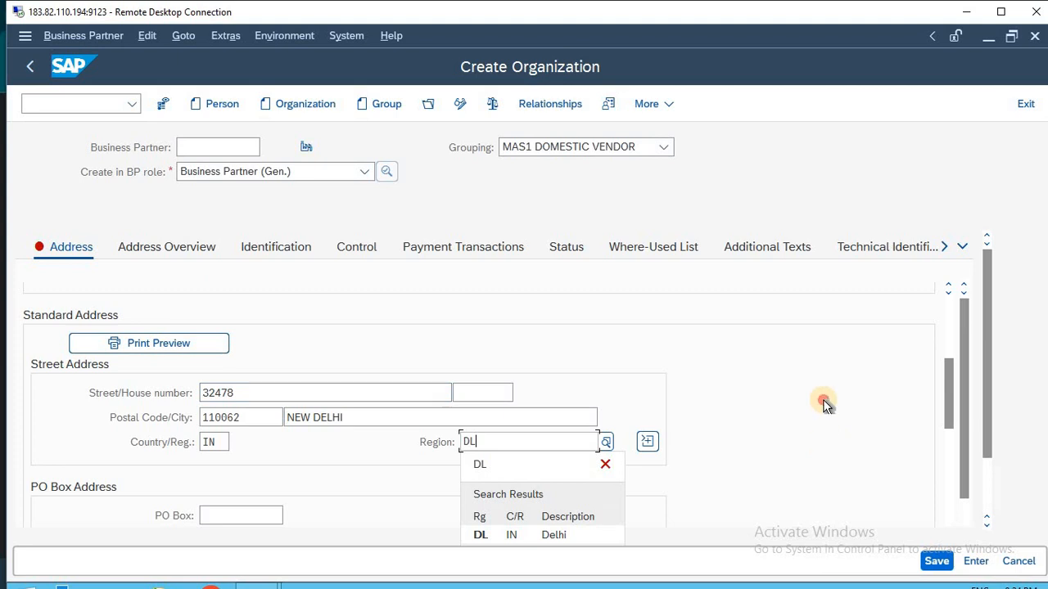
- Set the communication language to English and check the entered address in the address overview
drag(950, 373, 947, 424)
click(292, 442)
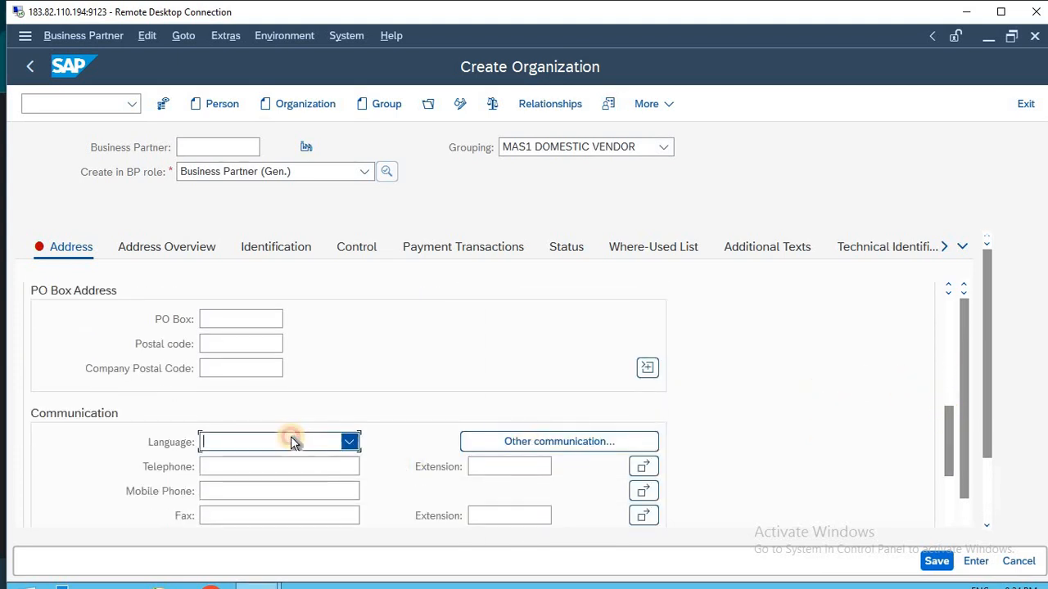
key(Return)
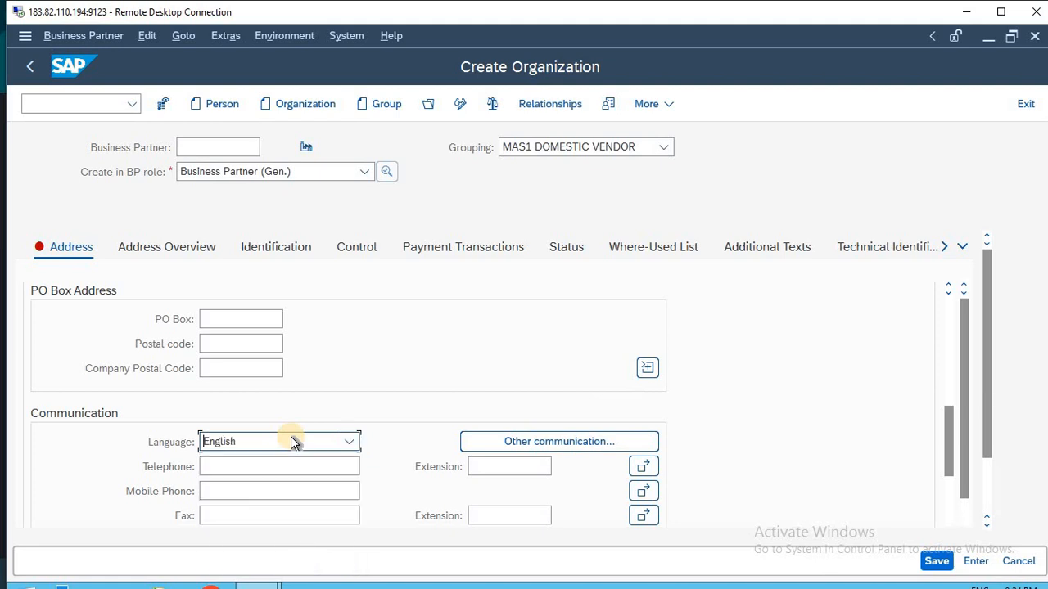
click(162, 255)
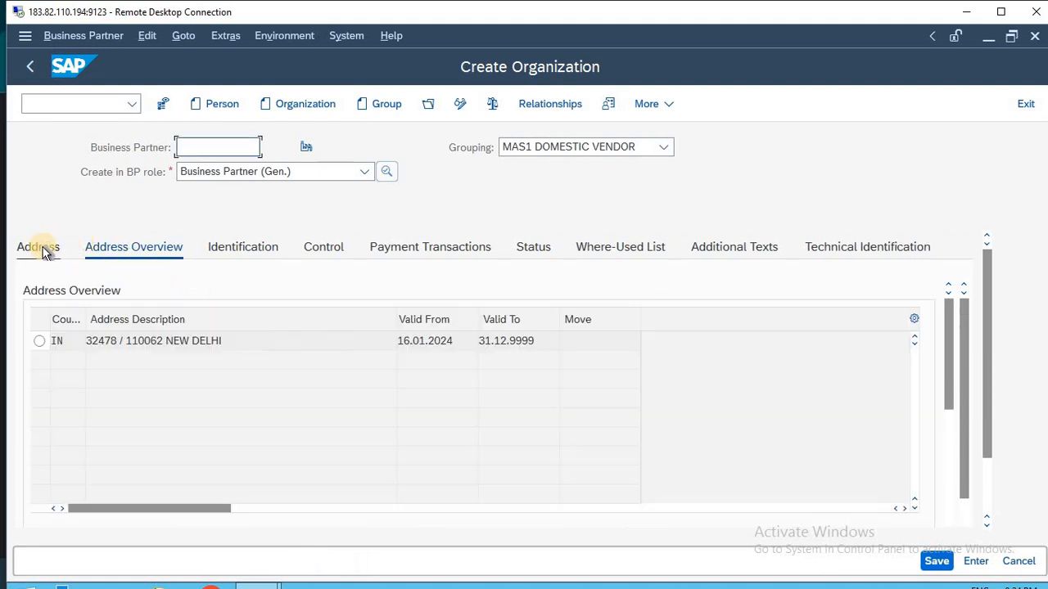
click(45, 250)
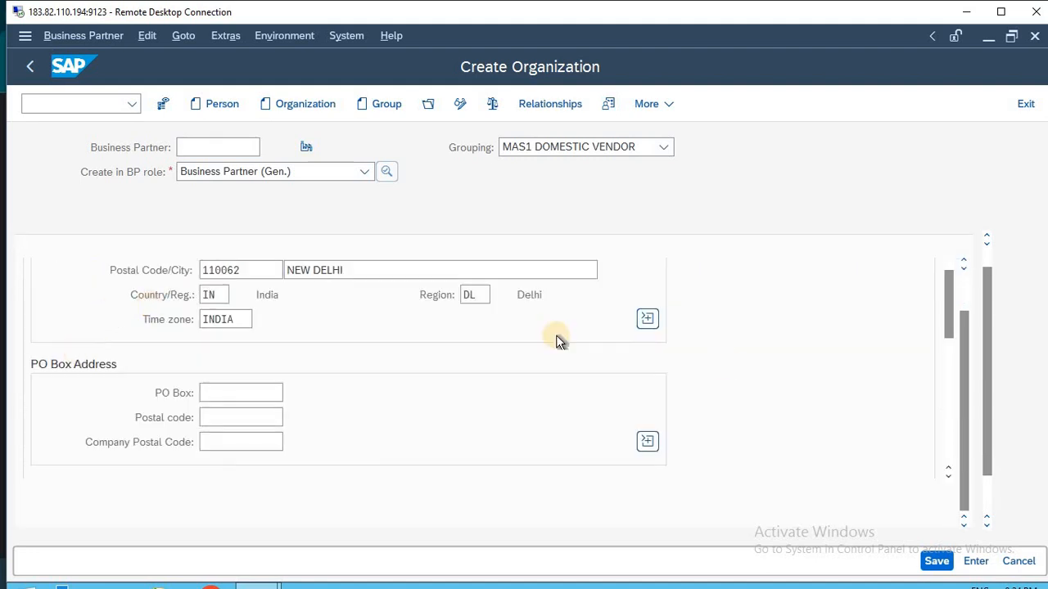
- Review the organization's entered street address, name and search term, along with its address overview entry
drag(971, 342, 967, 303)
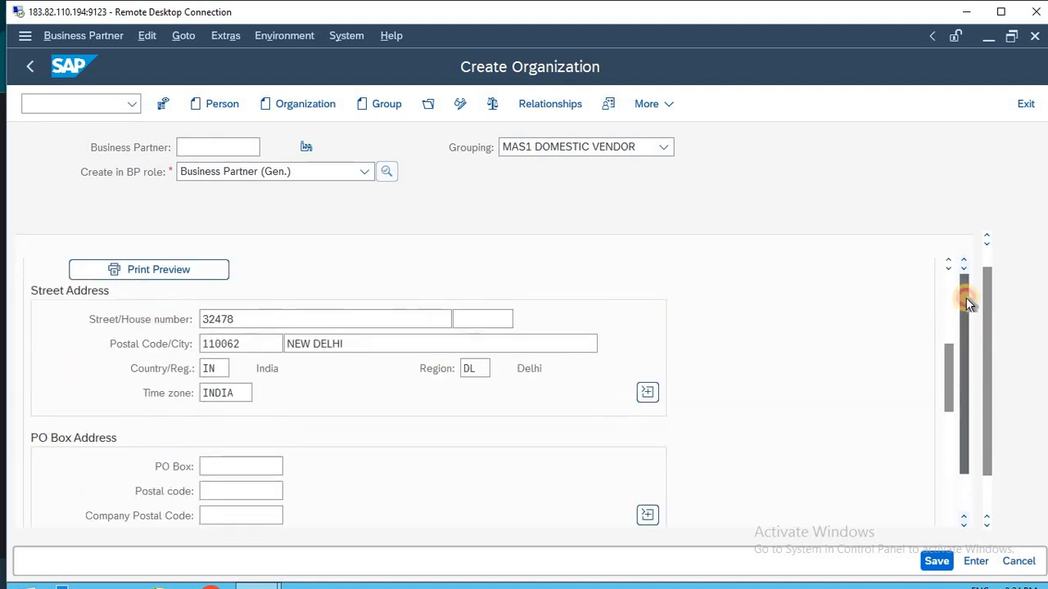
drag(950, 349, 995, 252)
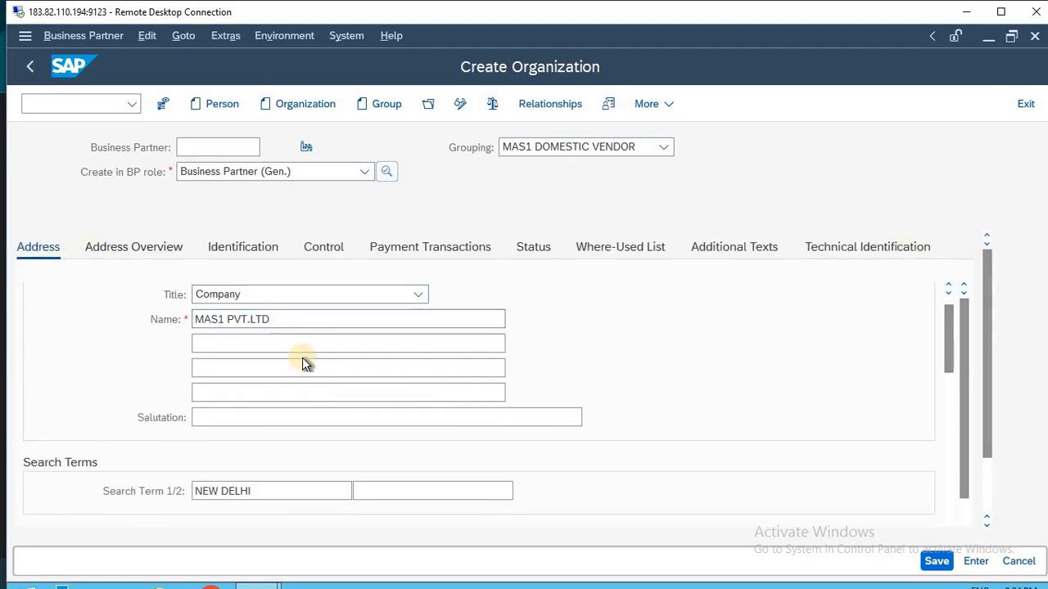
click(120, 248)
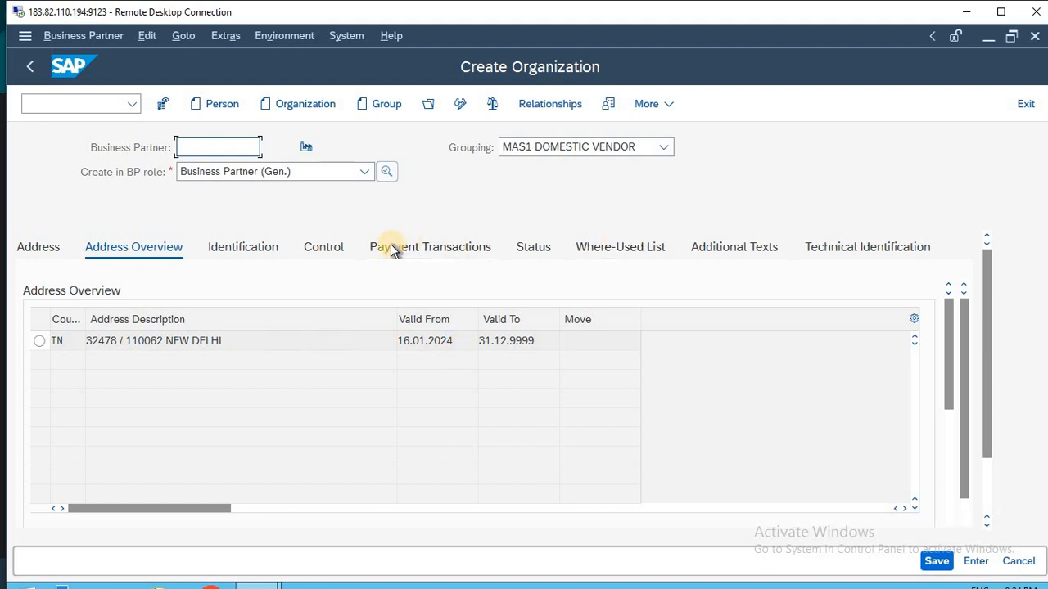
- Add a bank details row for the organization's payment transactions with ID IN, country IN, bank key 58790 and bank account SBI BANK
click(416, 249)
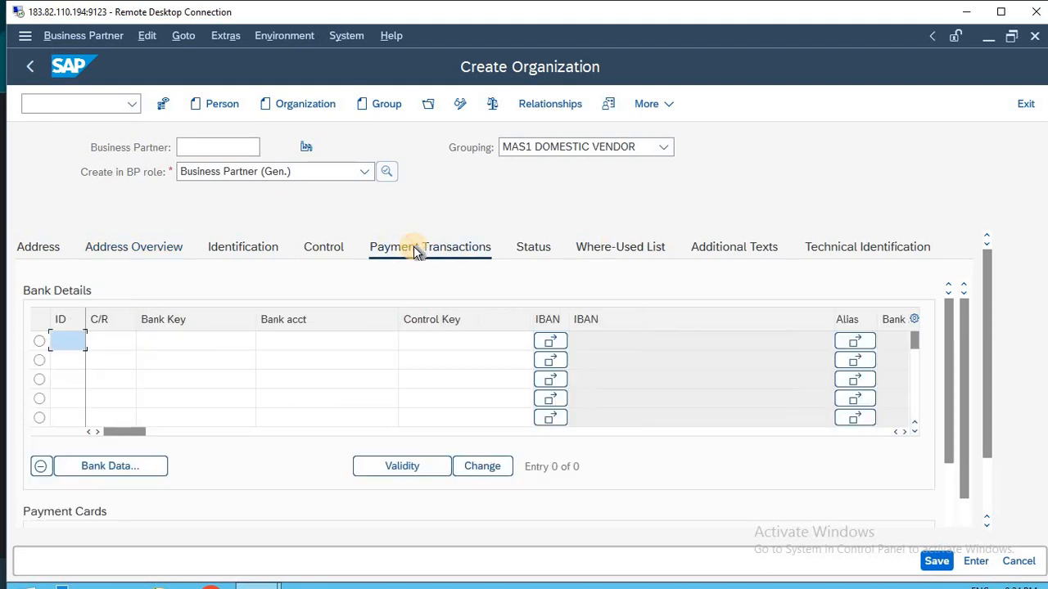
text(IN)
key(Tab)
text(IN)
key(Tab)
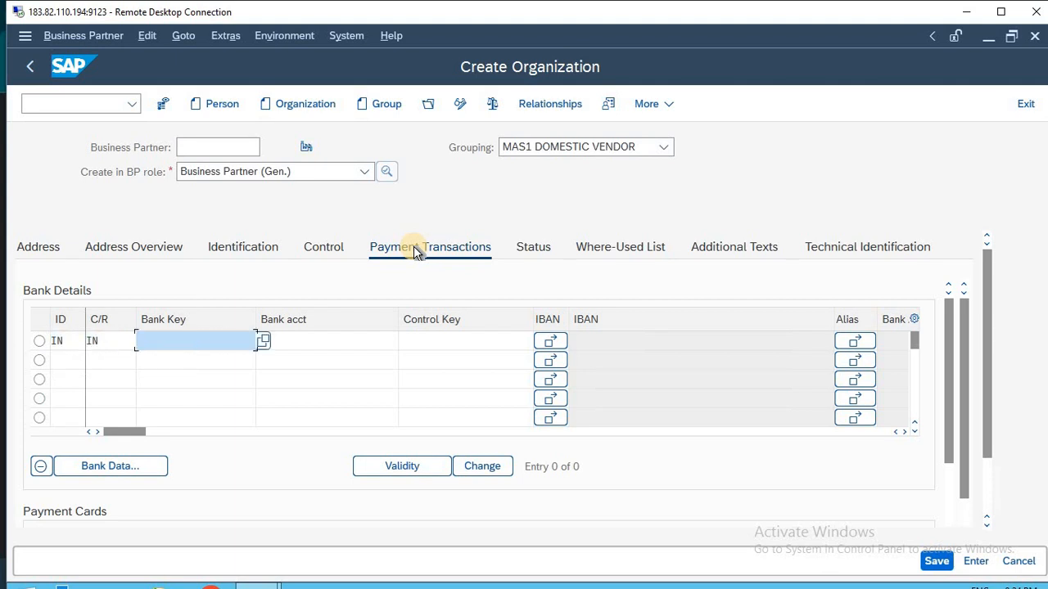
text(58790)
key(Tab)
text(SBI BANK)
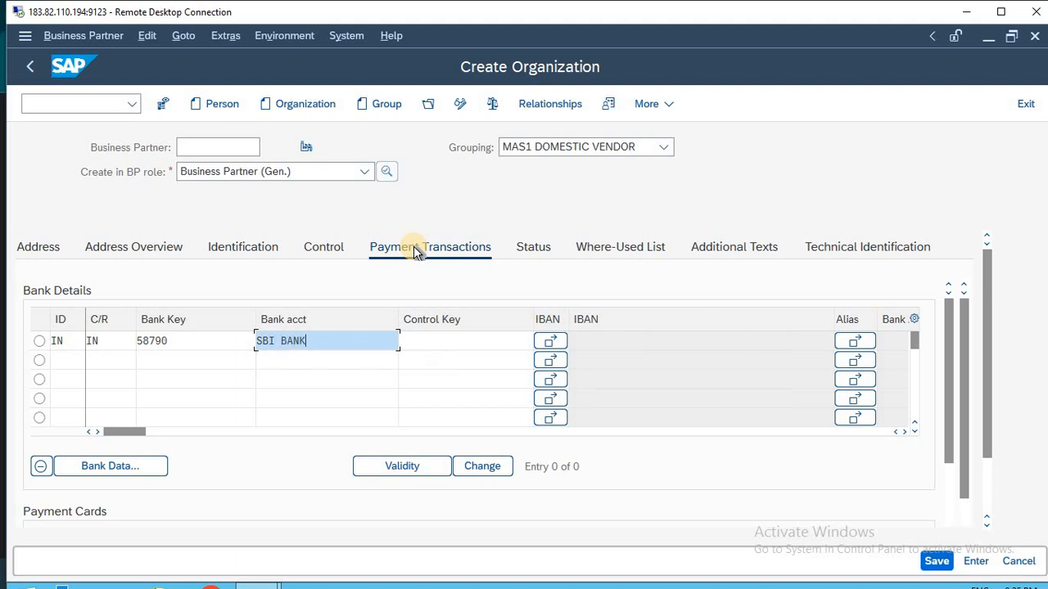
- Fill in the new bank's data with name SBI BANK, region DL, its street, city NEW DELHI and branch NOIDA
key(Return)
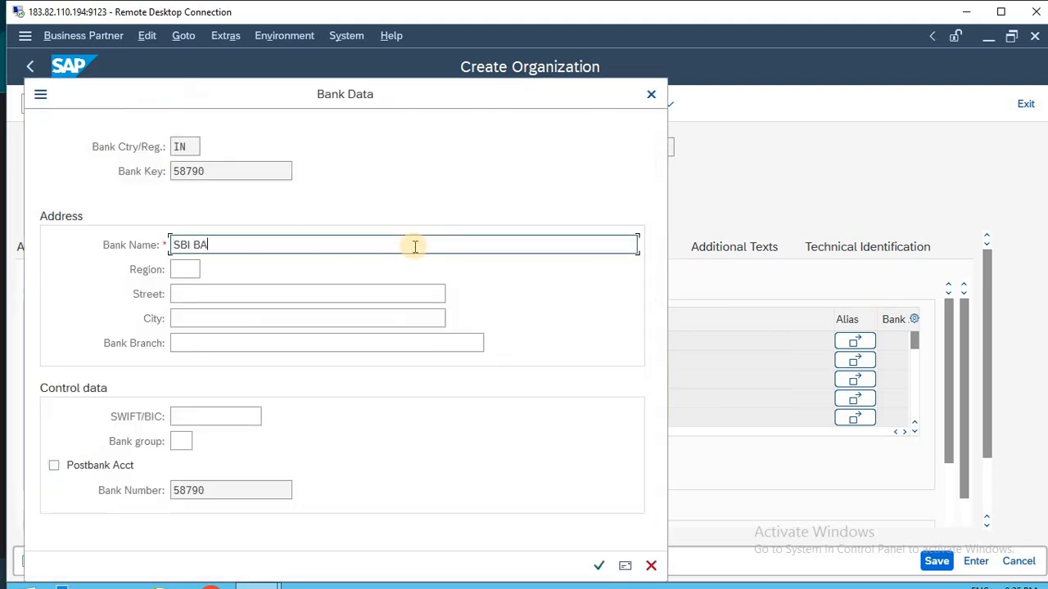
key(Tab)
text(DL)
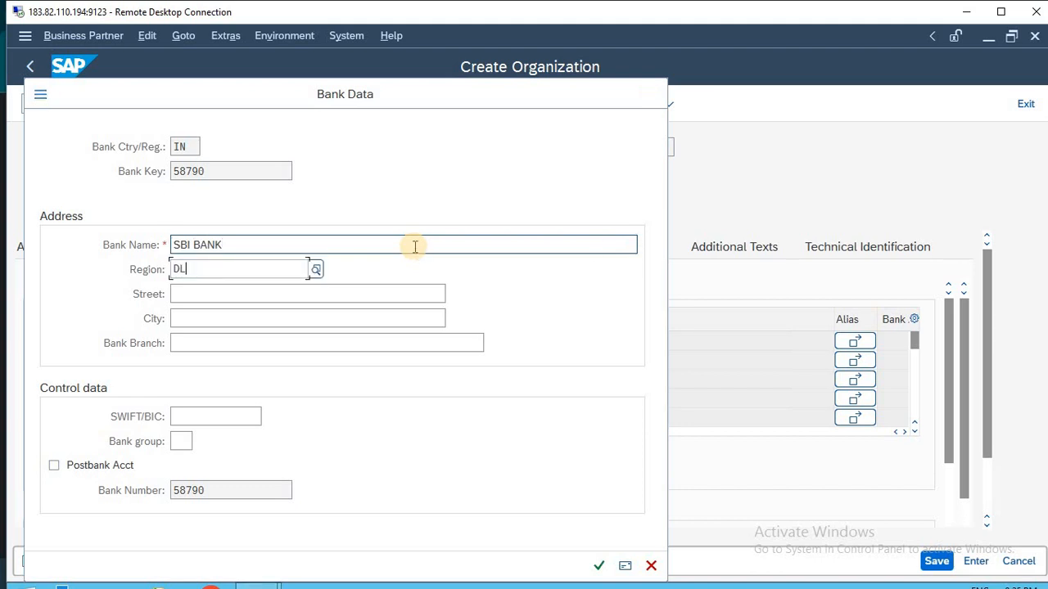
key(Tab)
text(7888909)
key(Tab)
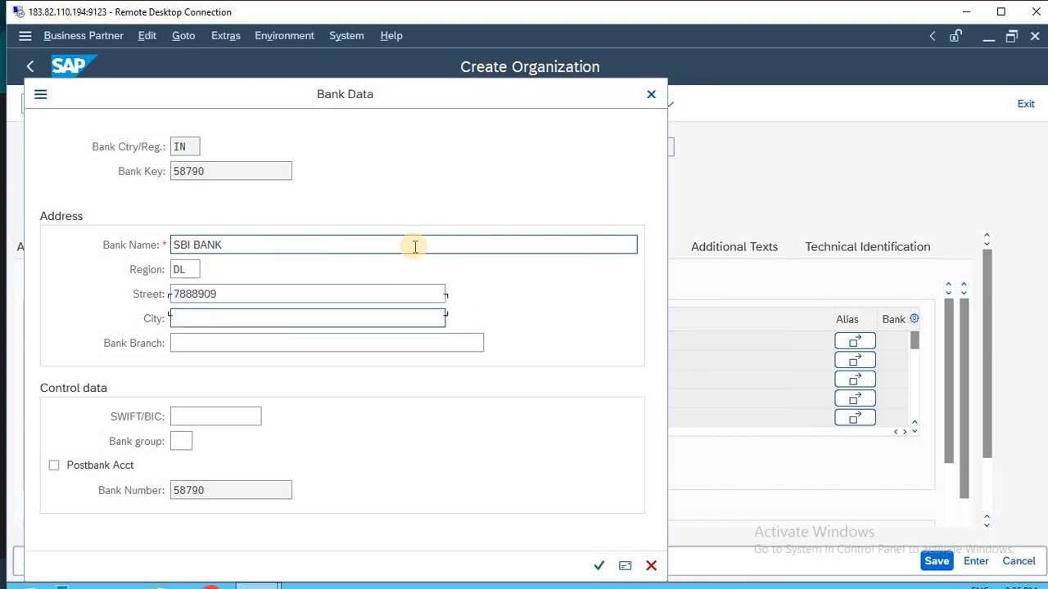
text(NEW)
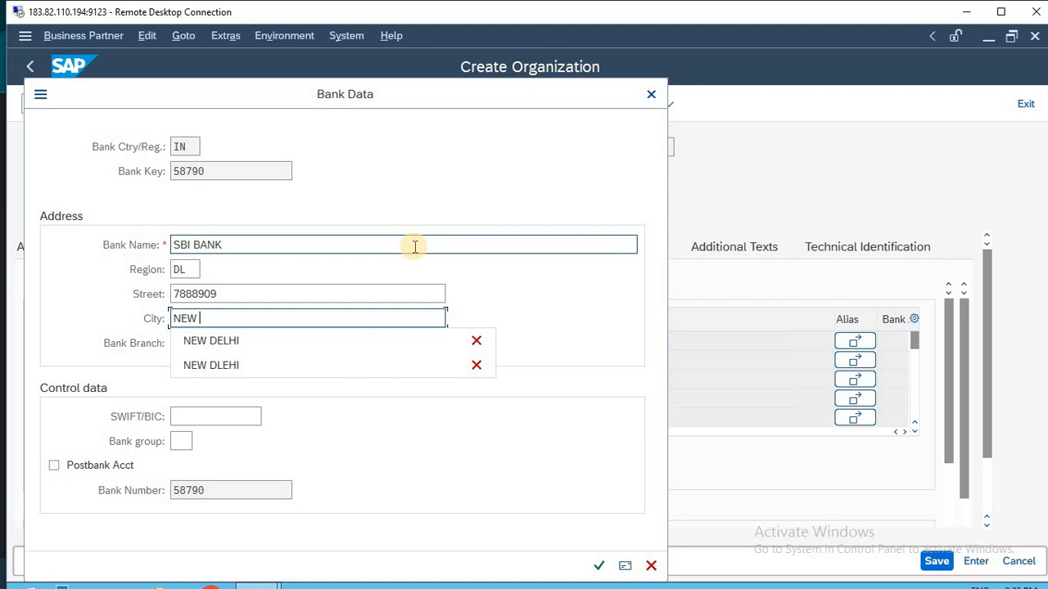
key(Down)
key(Return)
key(Tab)
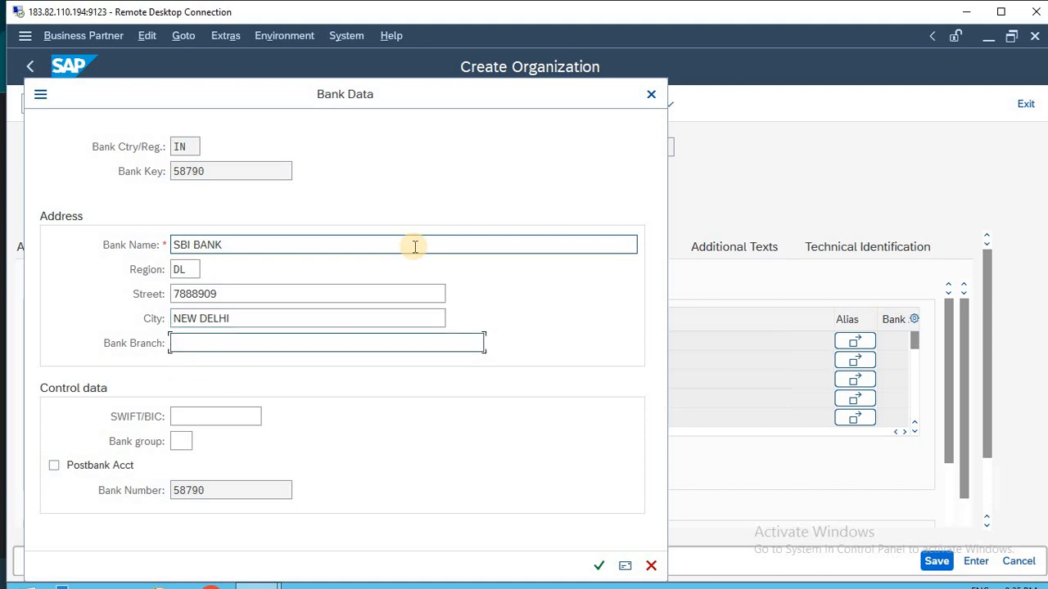
text(NOIDA)
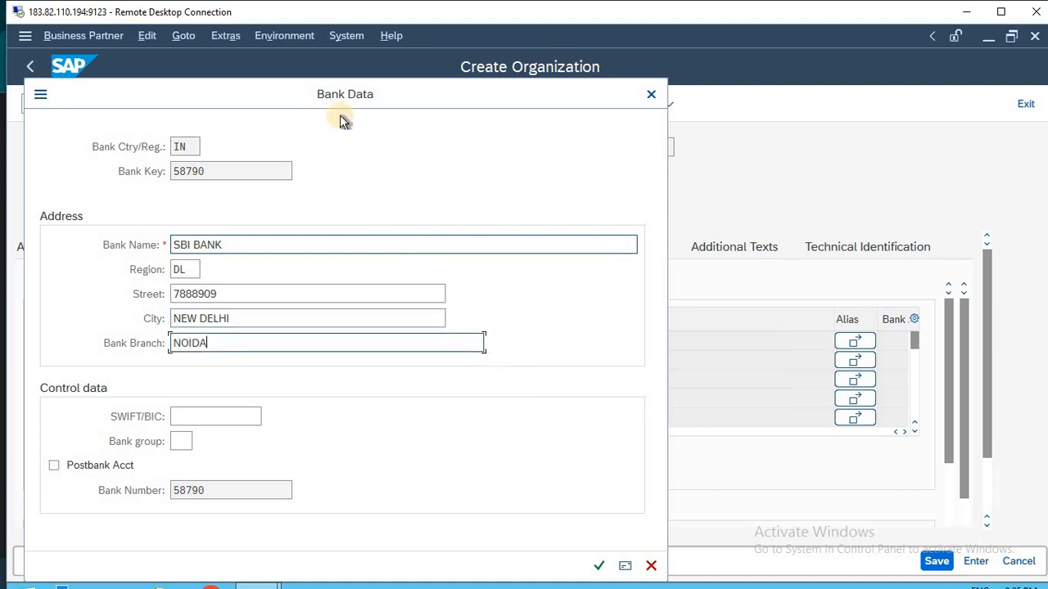
- Confirm the bank data and save the new organization as a business partner
drag(416, 106, 693, 142)
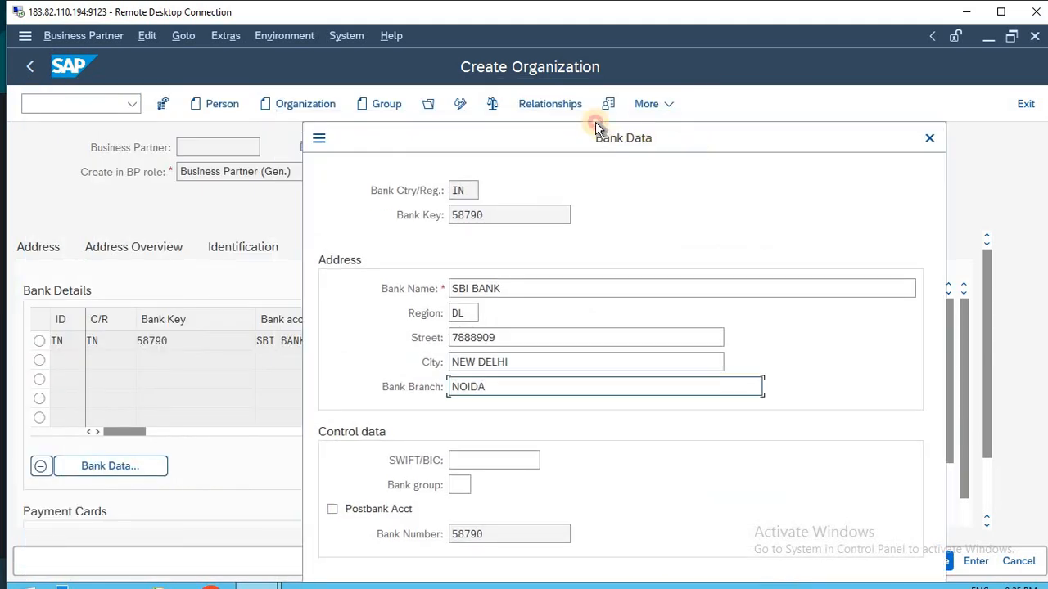
drag(595, 137, 598, 97)
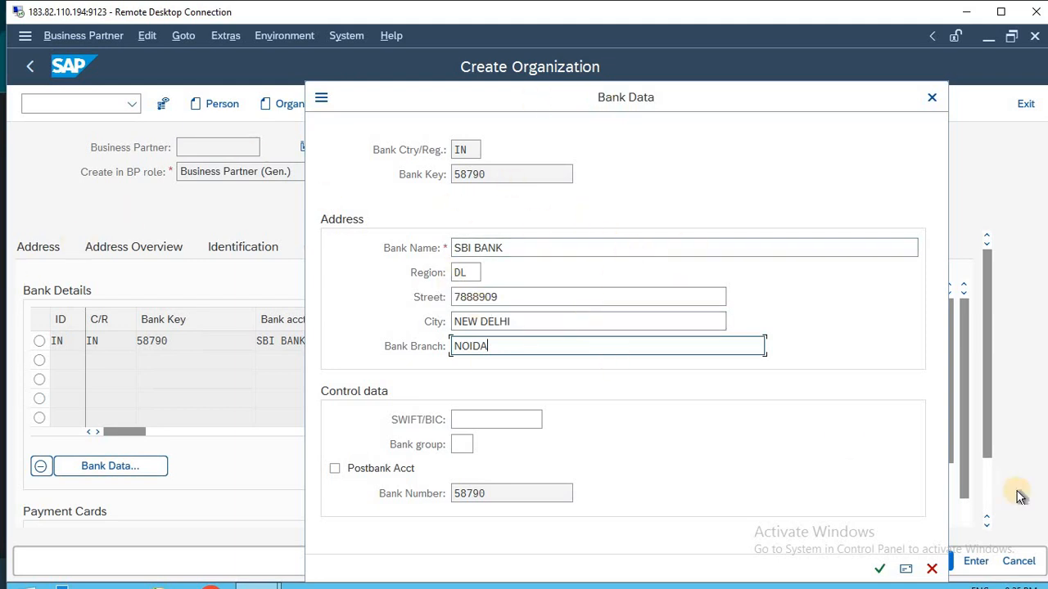
click(879, 569)
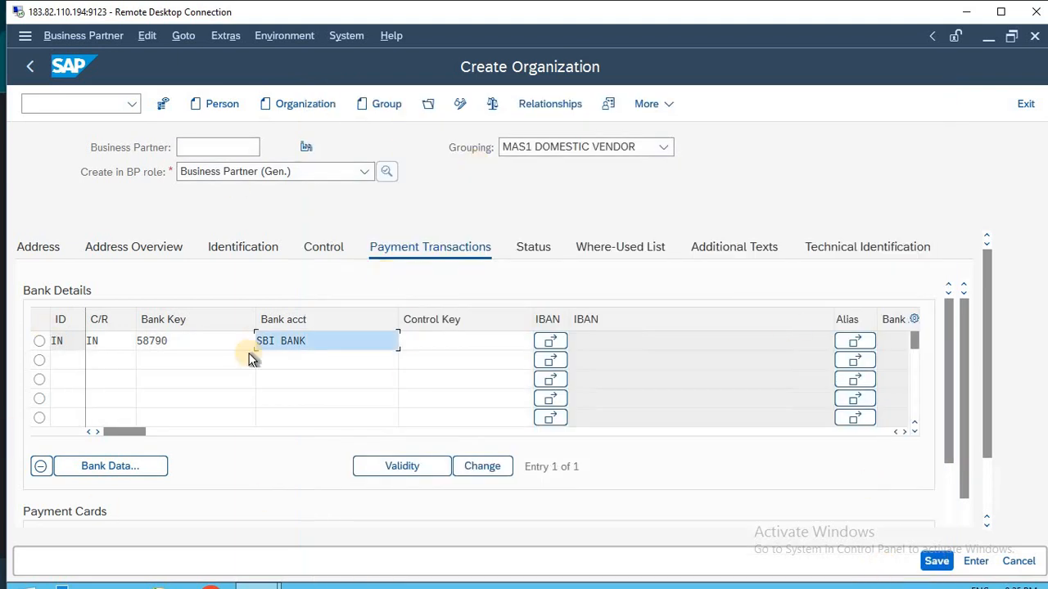
click(940, 562)
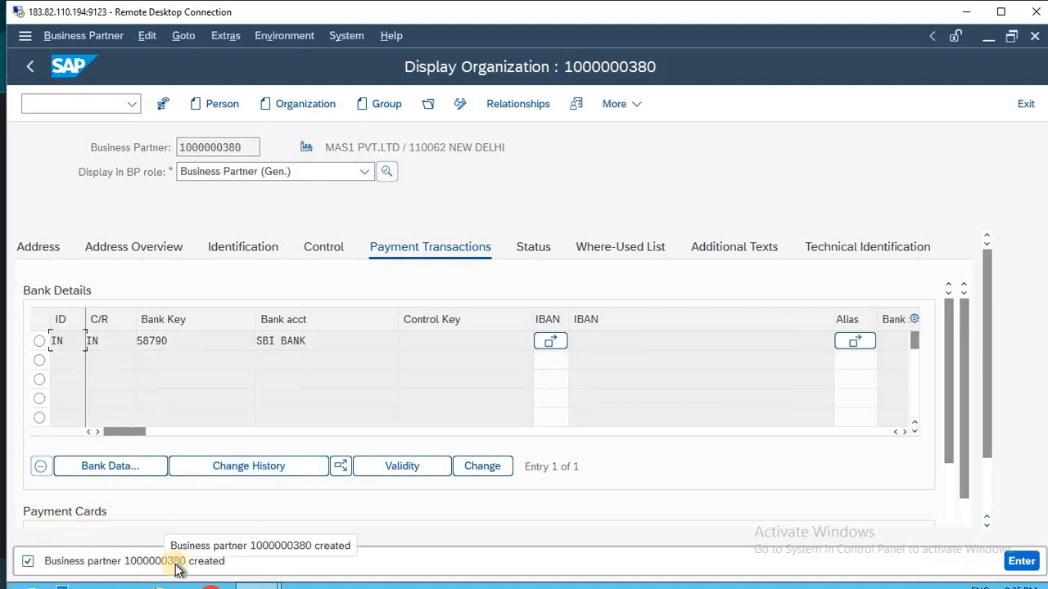
- Switch to the Notepad notes and place the cursor on the empty line below item 6
click(965, 11)
click(486, 380)
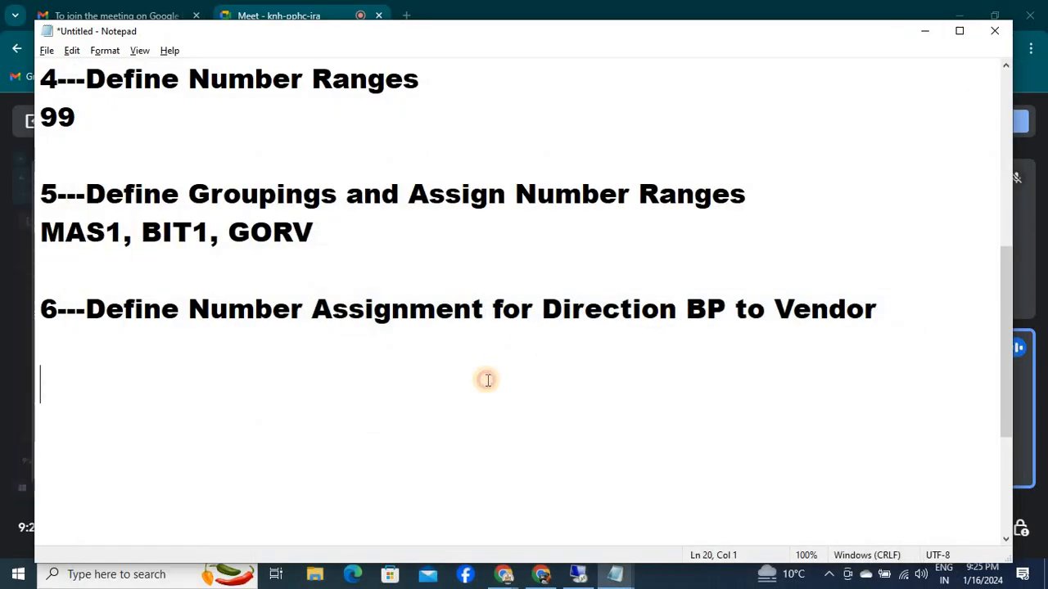